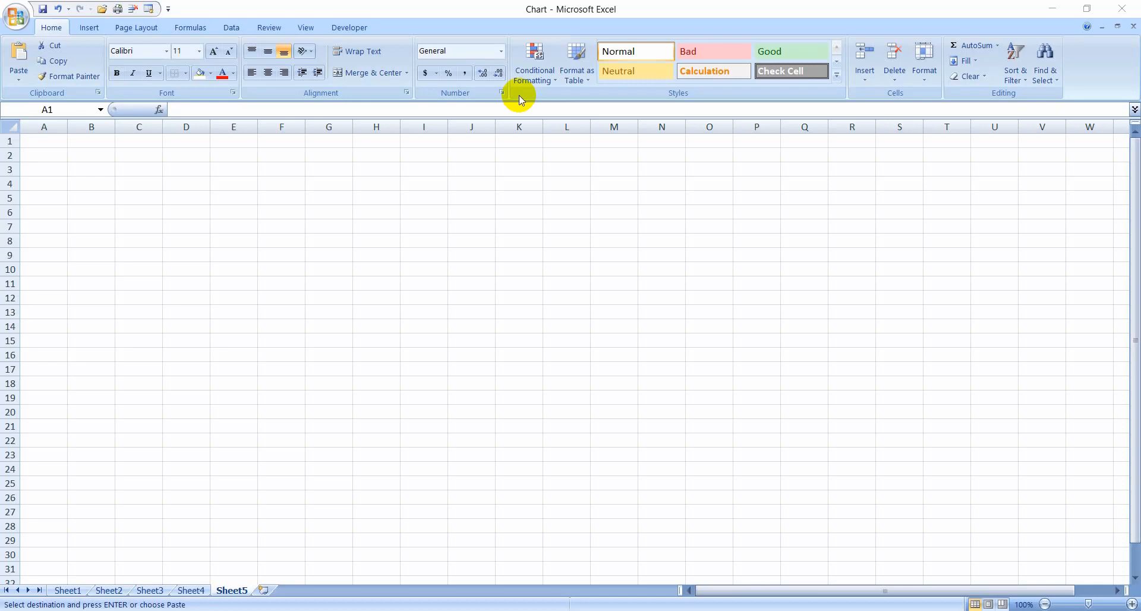
- Paste the copied monthly sales and expenses table at cell A1 of Sheet5 and widen columns B and C to fit their headings
{"action": "left_click", "coordinate": [46, 146]}
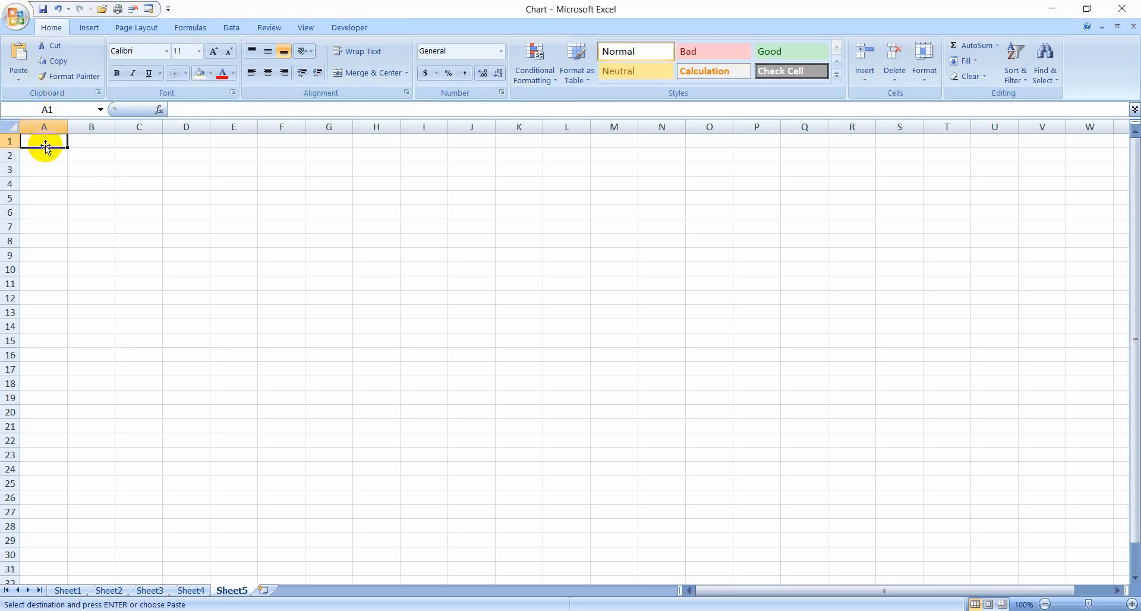
{"action": "key", "text": "ctrl+v"}
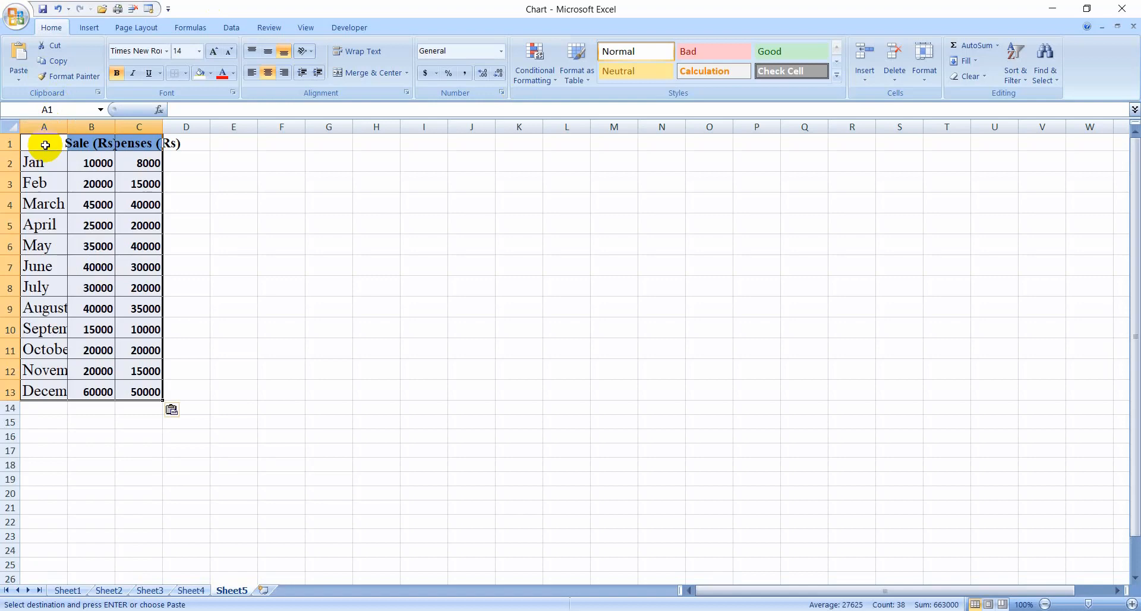
{"action": "left_click_drag", "start_coordinate": [113, 126], "coordinate": [263, 147]}
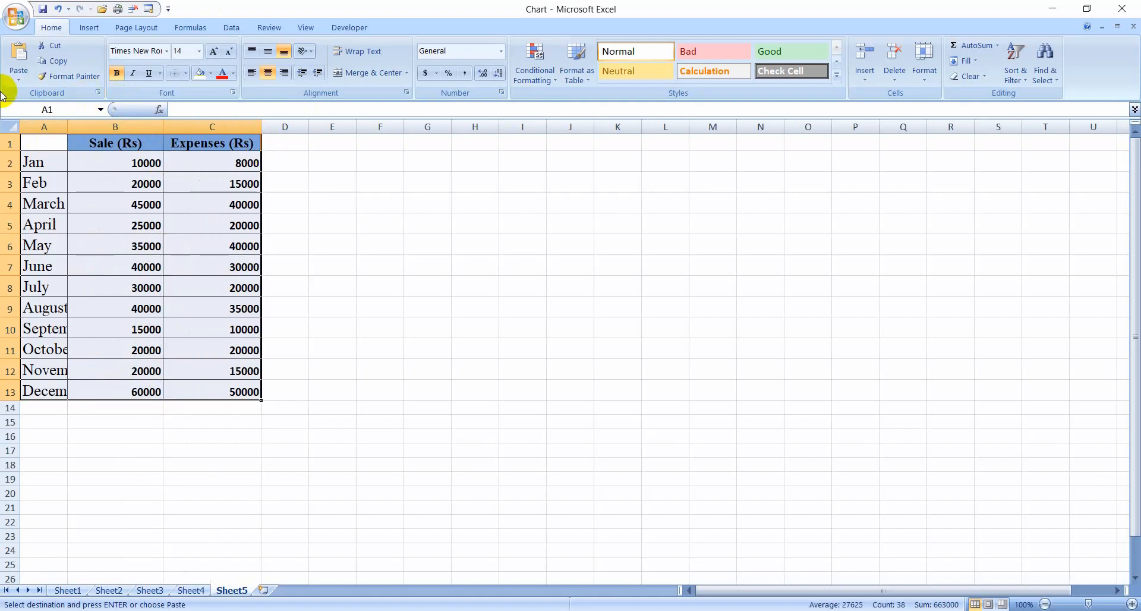
- Enter the heading "Month" in A1 with the formatting of the "Sale (Rs)" heading, and widen column A to show full month names
{"action": "double_click", "coordinate": [45, 148]}
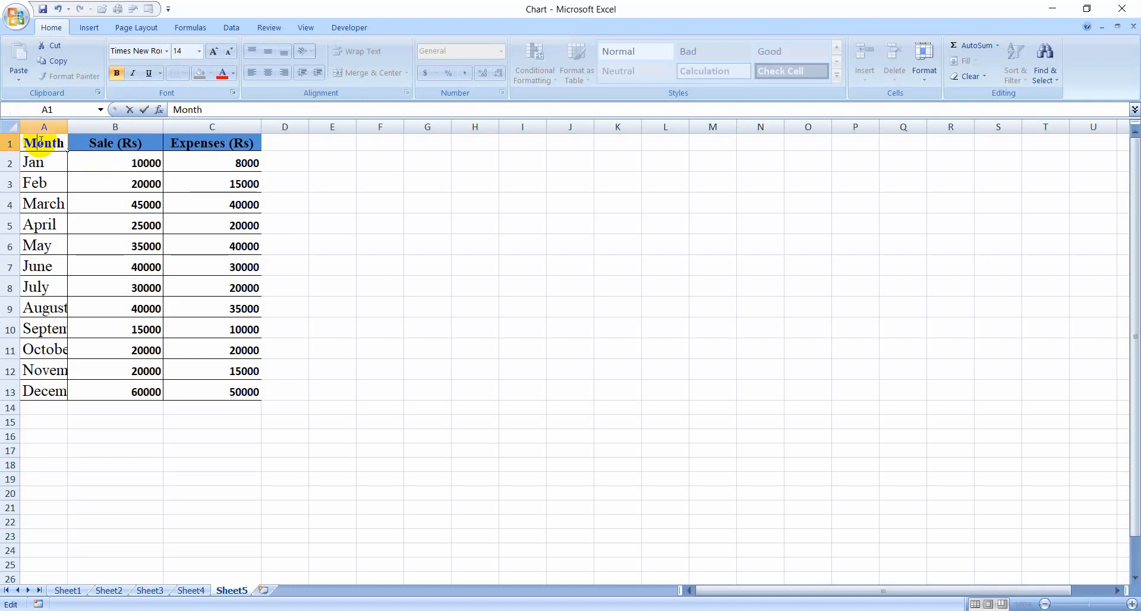
{"action": "left_click", "coordinate": [96, 142]}
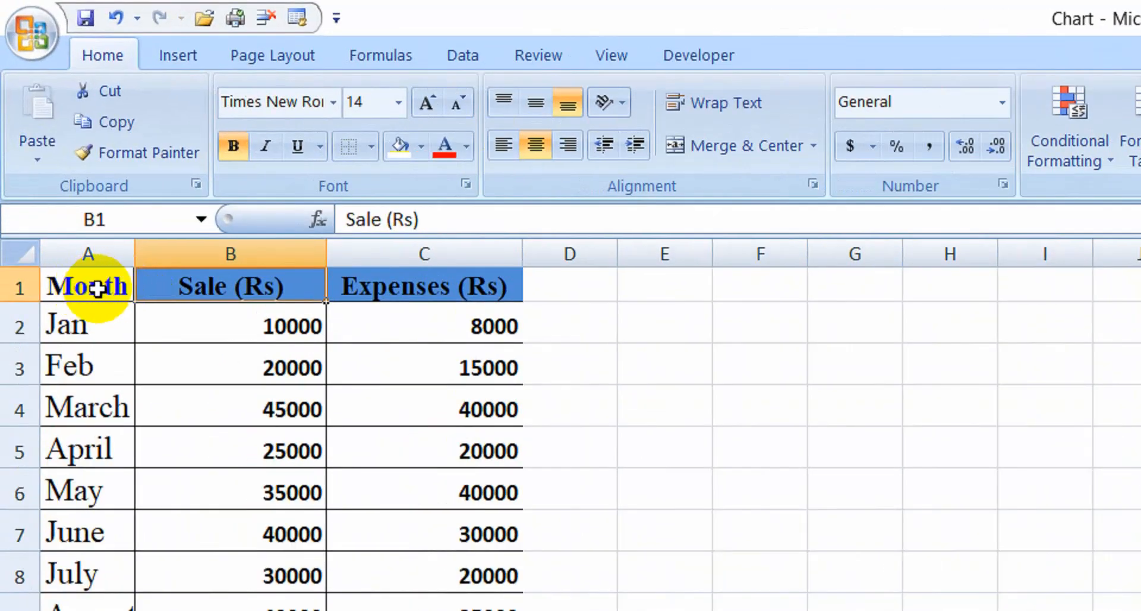
{"action": "left_click", "coordinate": [158, 155]}
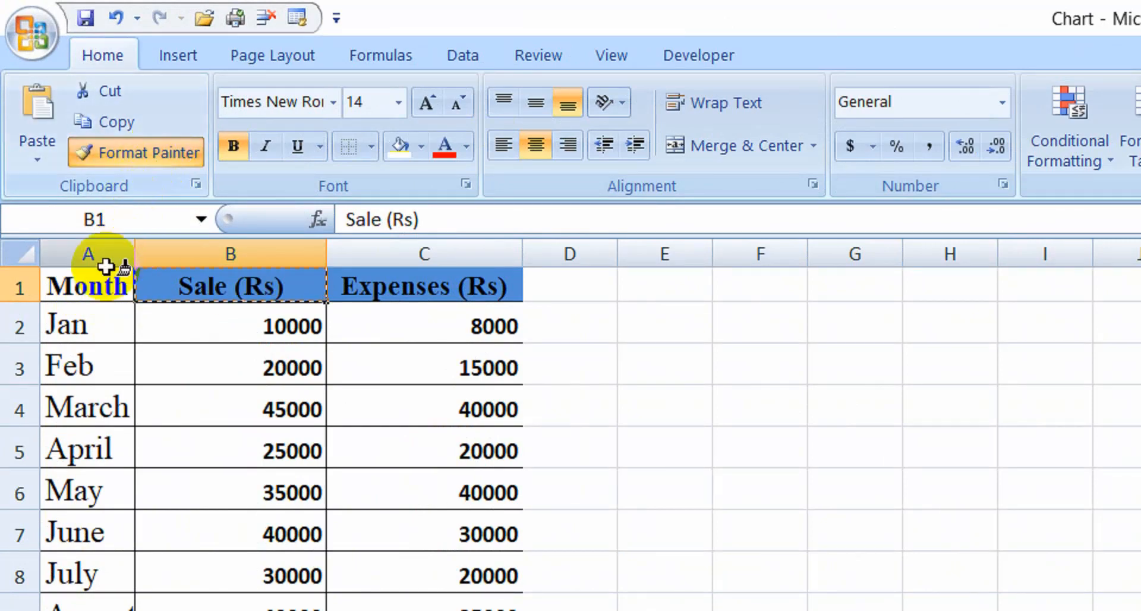
{"action": "left_click", "coordinate": [92, 287]}
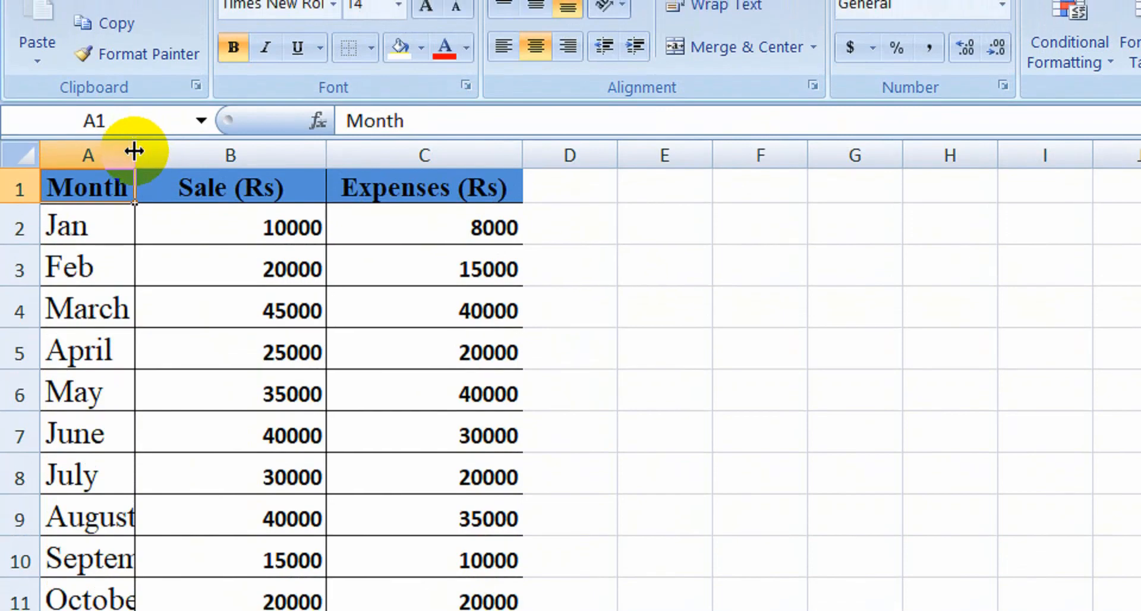
{"action": "left_click_drag", "start_coordinate": [135, 151], "coordinate": [214, 190]}
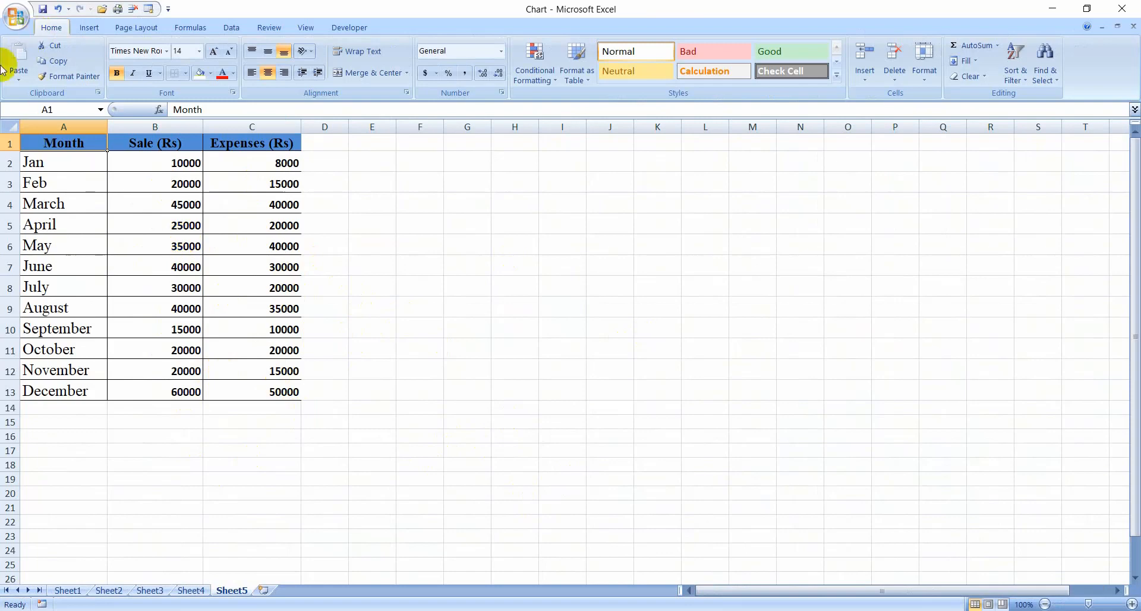
- Insert a 2-D clustered column chart from the monthly sales and expenses table
{"action": "left_click", "coordinate": [88, 28]}
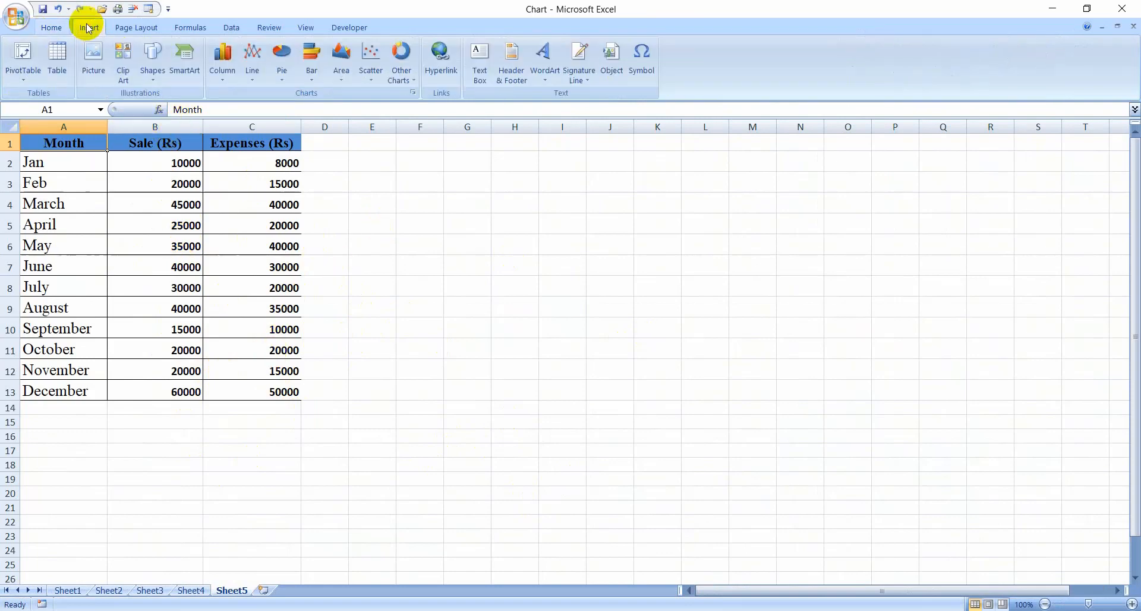
{"action": "left_click", "coordinate": [223, 77]}
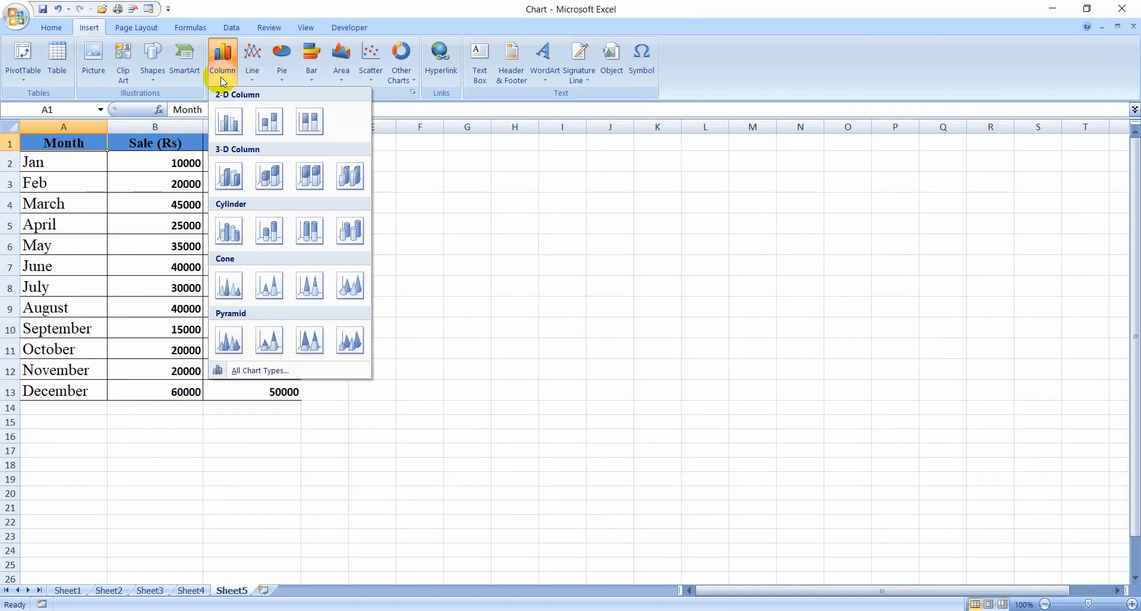
{"action": "left_click", "coordinate": [229, 122]}
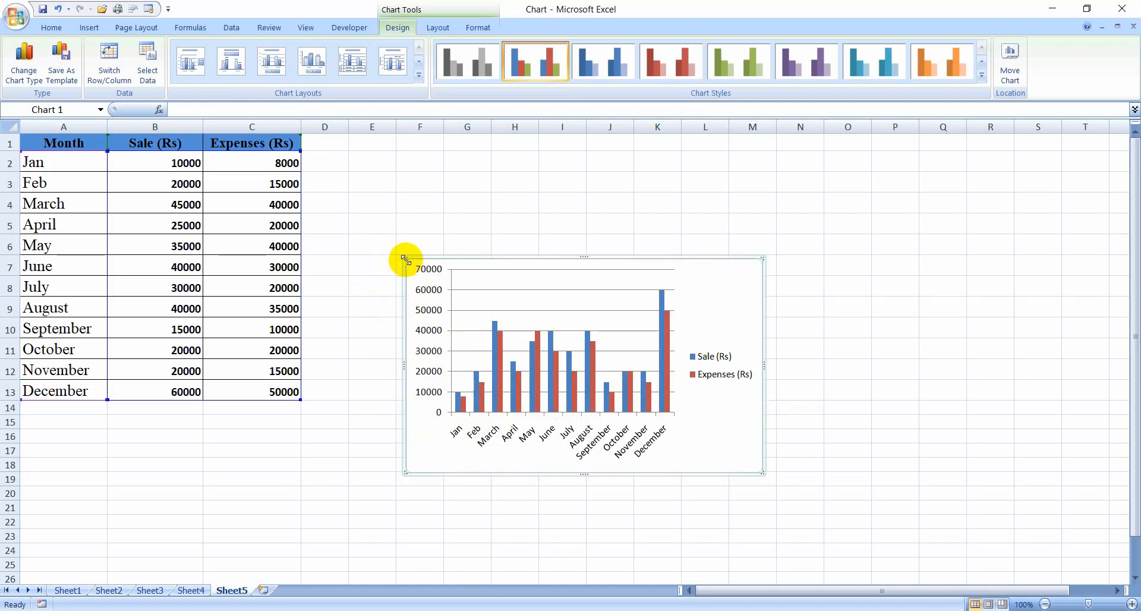
- Delete the clustered column chart and select the empty cell G5
{"action": "key", "text": "Delete"}
{"action": "left_click", "coordinate": [459, 321]}
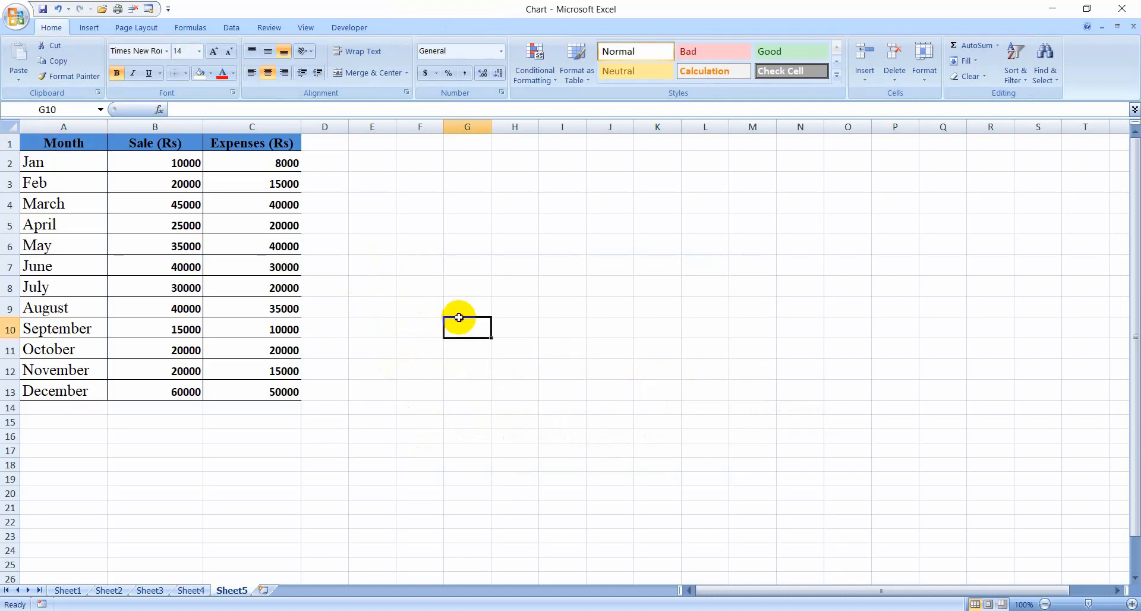
{"action": "left_click", "coordinate": [447, 223]}
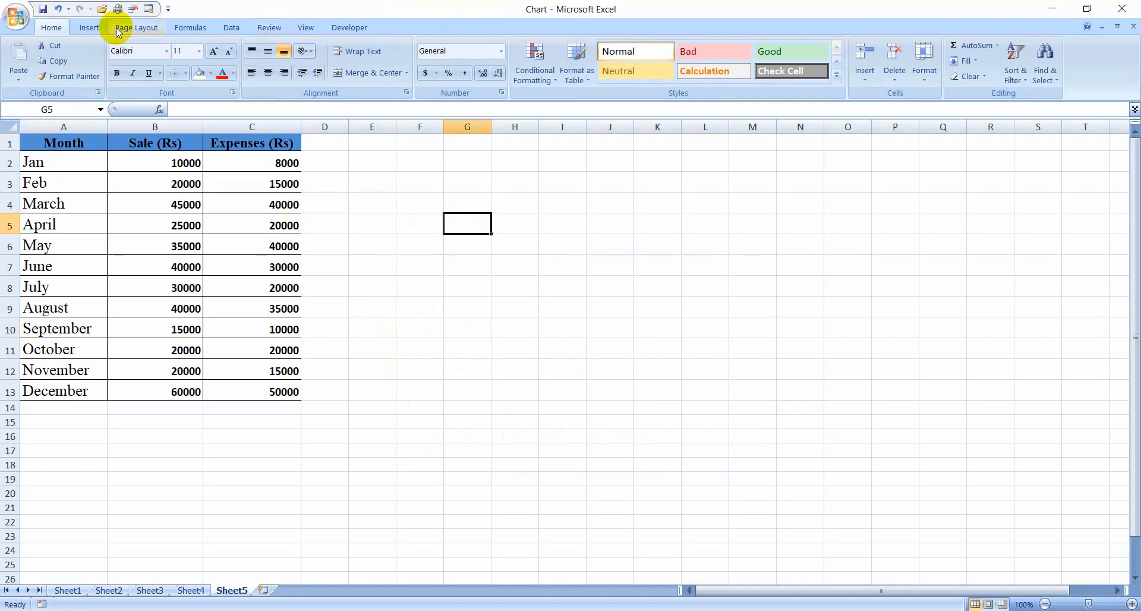
- Insert a 3-D clustered column chart with no source data preselected
{"action": "left_click", "coordinate": [90, 28]}
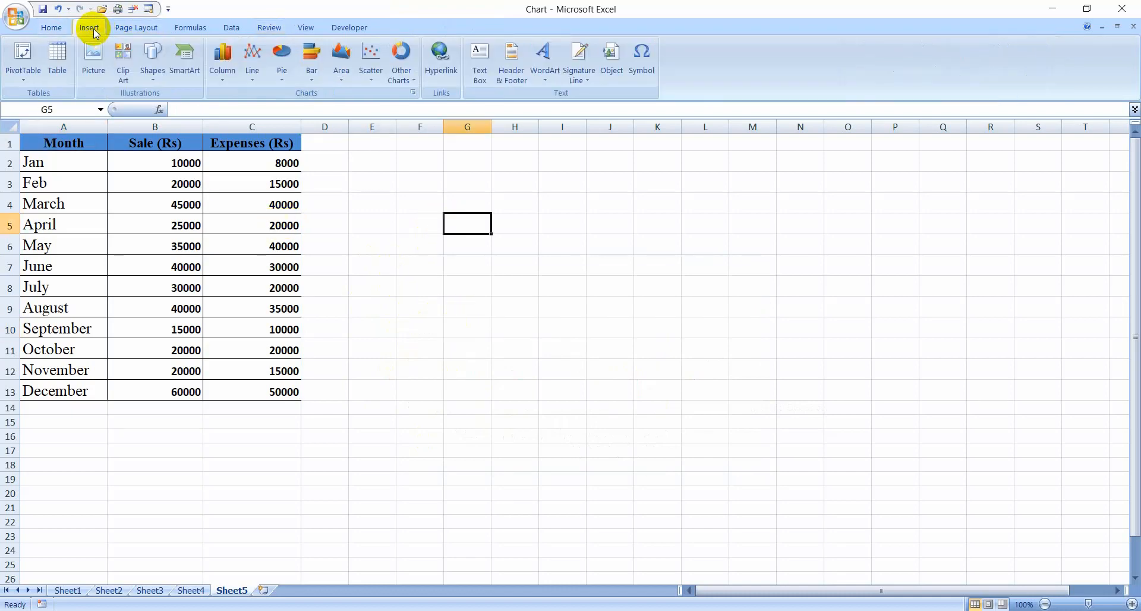
{"action": "left_click", "coordinate": [252, 66]}
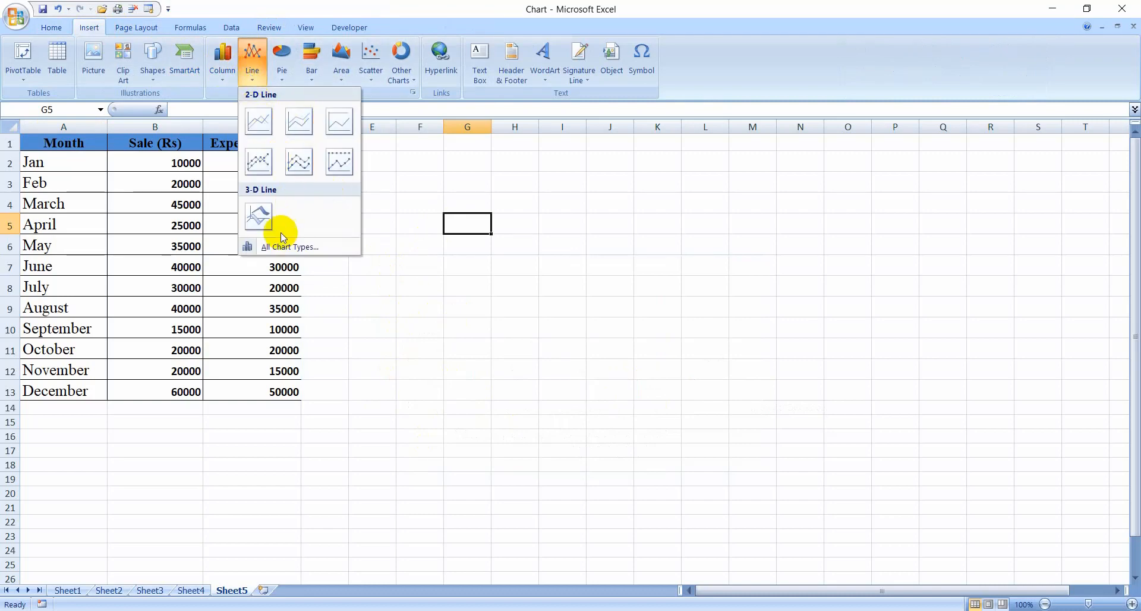
{"action": "left_click", "coordinate": [226, 59]}
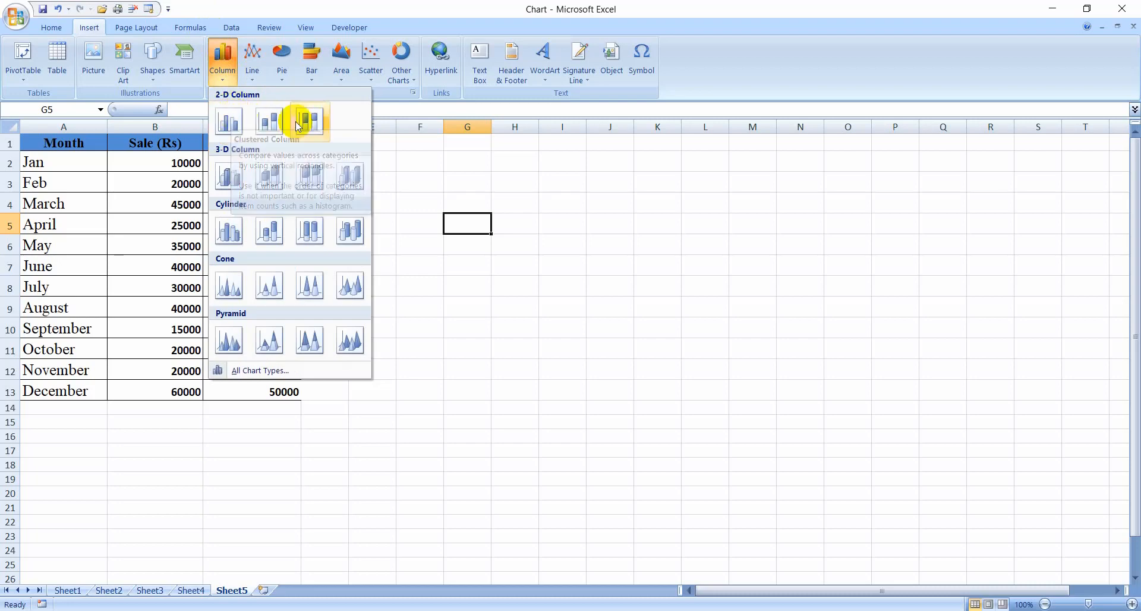
{"action": "left_click", "coordinate": [232, 188]}
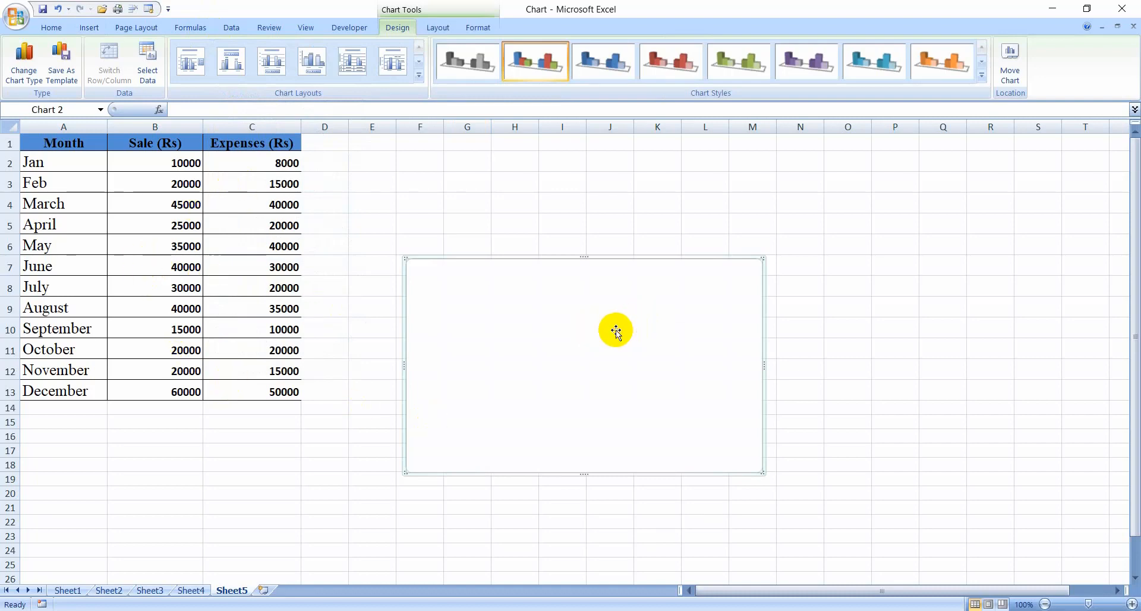
- Open the data source settings of the empty 3-D column chart
{"action": "right_click", "coordinate": [616, 331]}
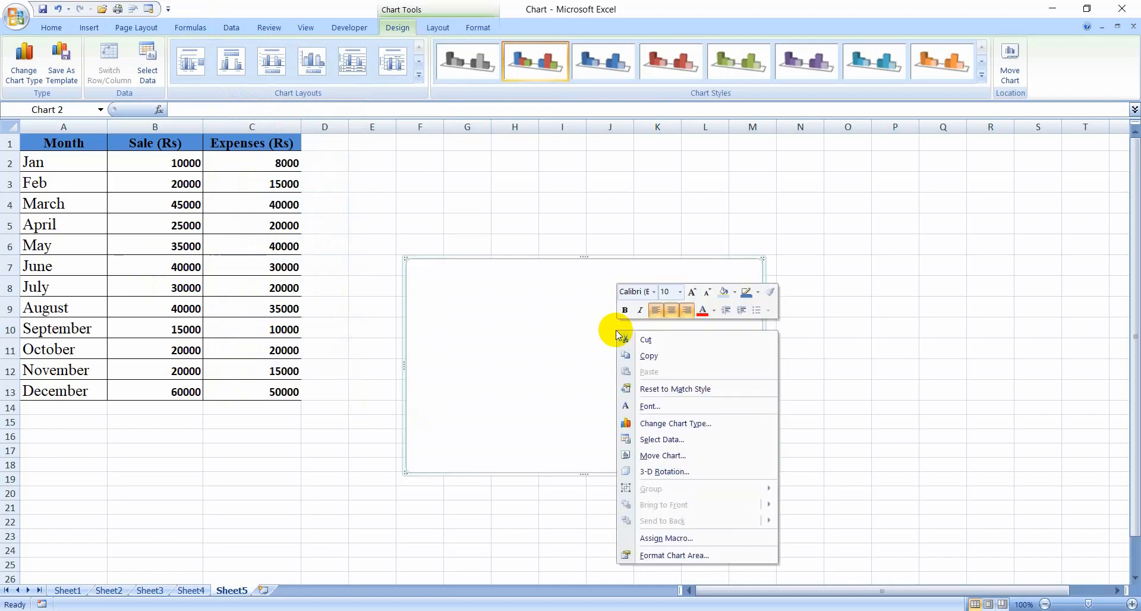
{"action": "left_click", "coordinate": [522, 281]}
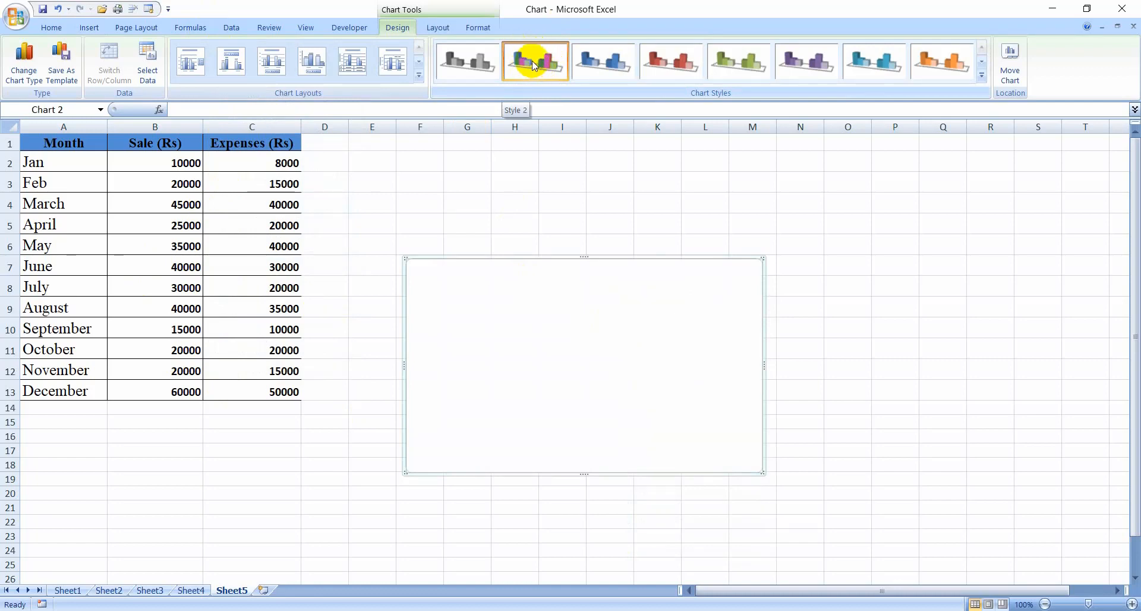
{"action": "right_click", "coordinate": [562, 339]}
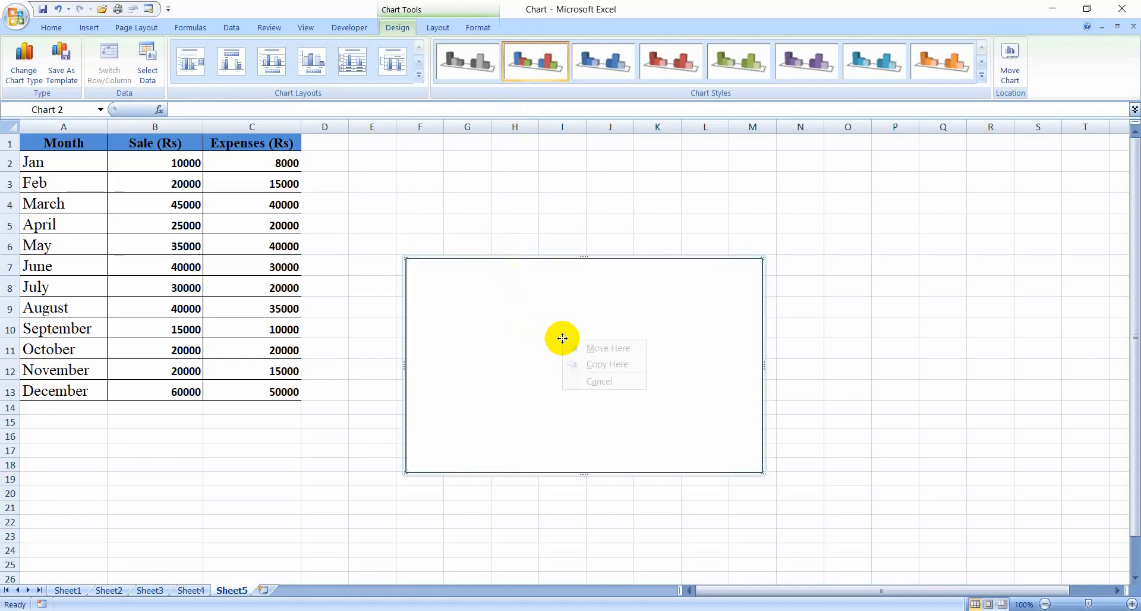
{"action": "left_click", "coordinate": [604, 297]}
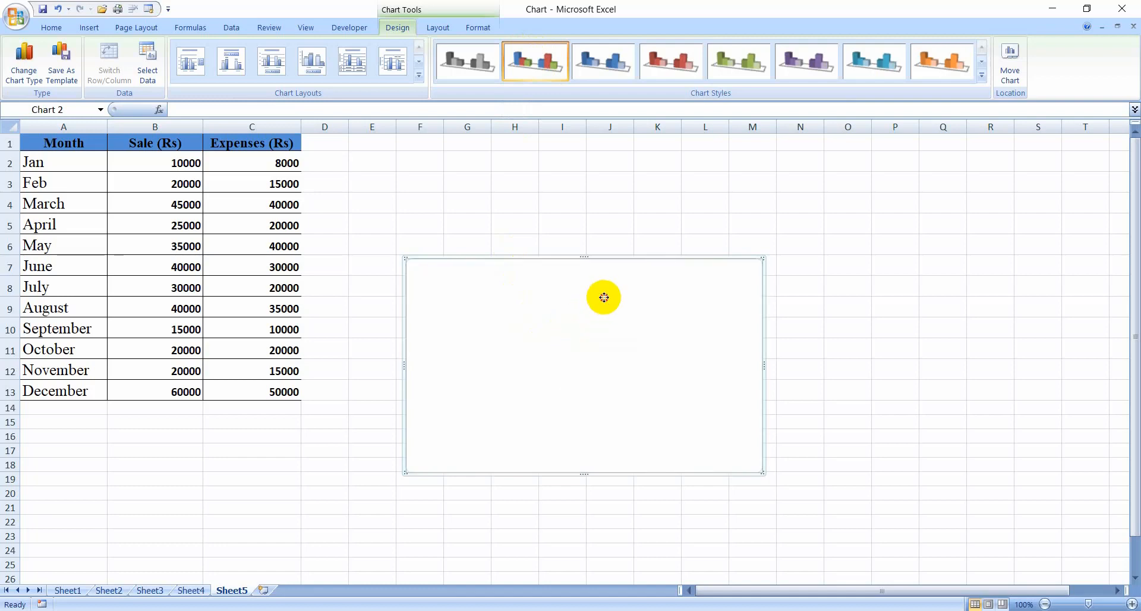
{"action": "right_click", "coordinate": [603, 298]}
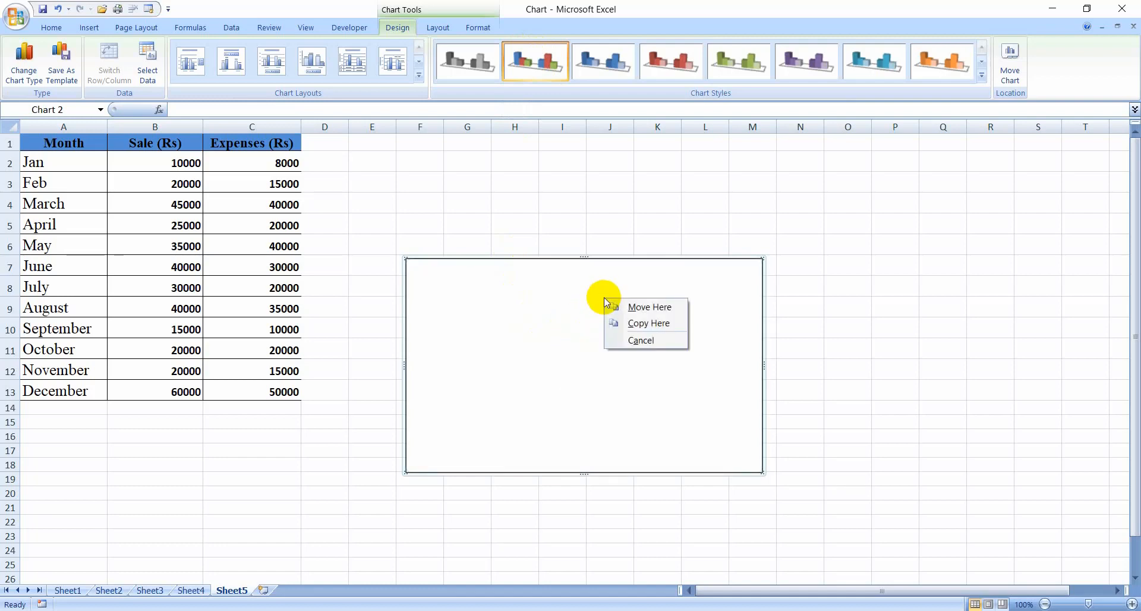
{"action": "left_click", "coordinate": [604, 297]}
{"action": "right_click", "coordinate": [603, 298]}
{"action": "left_click", "coordinate": [604, 297]}
{"action": "right_click", "coordinate": [604, 298]}
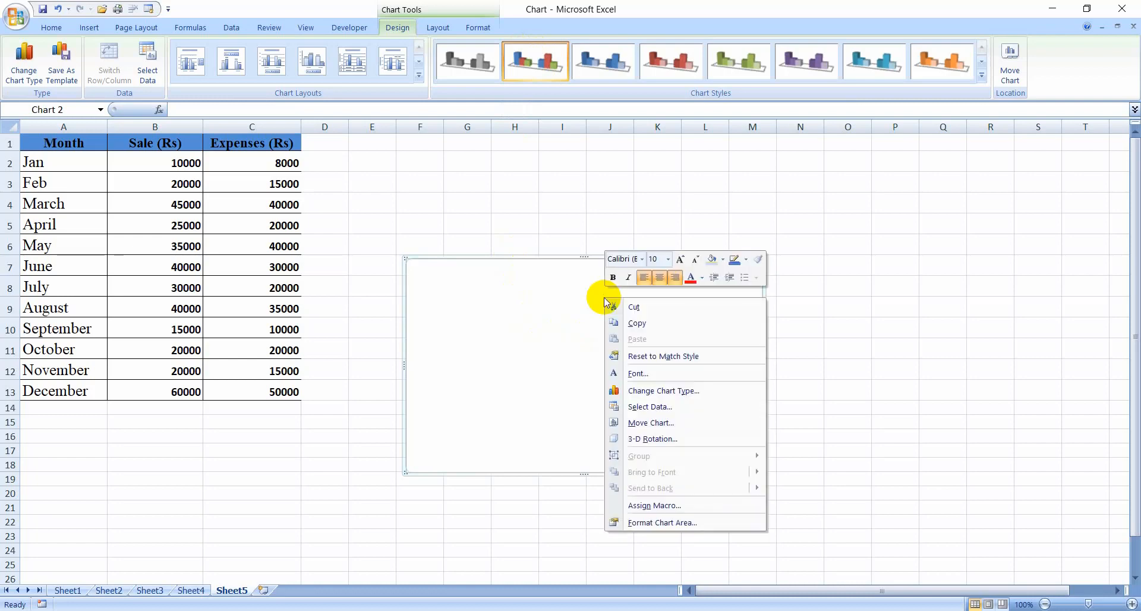
{"action": "left_click", "coordinate": [635, 408]}
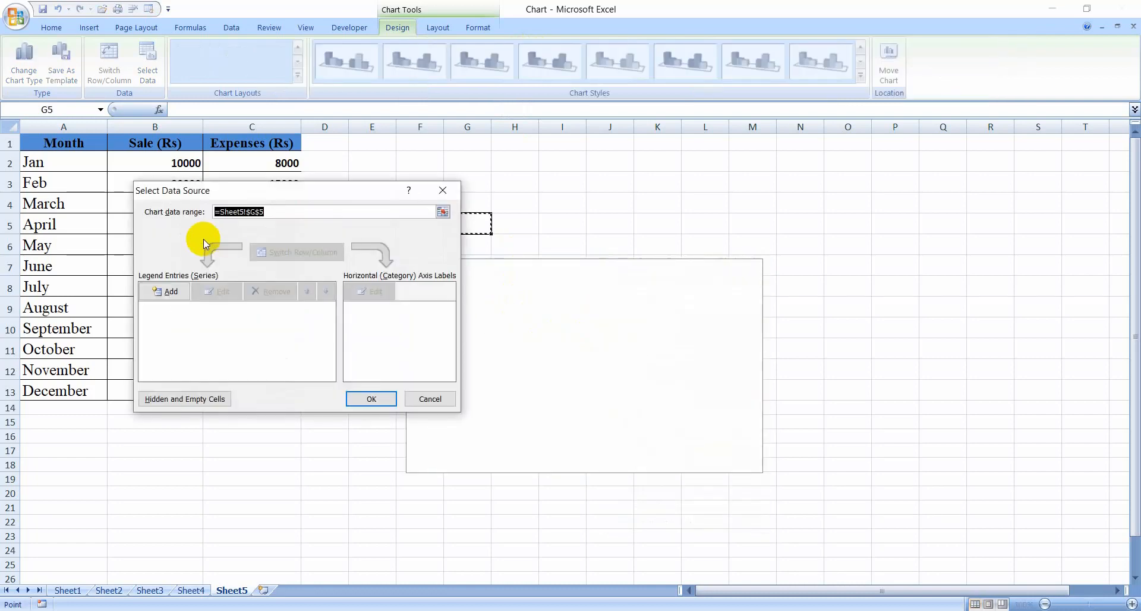
- Start the chart data range at cell A2 and move the data source dialog clear of the table
{"action": "left_click", "coordinate": [279, 210]}
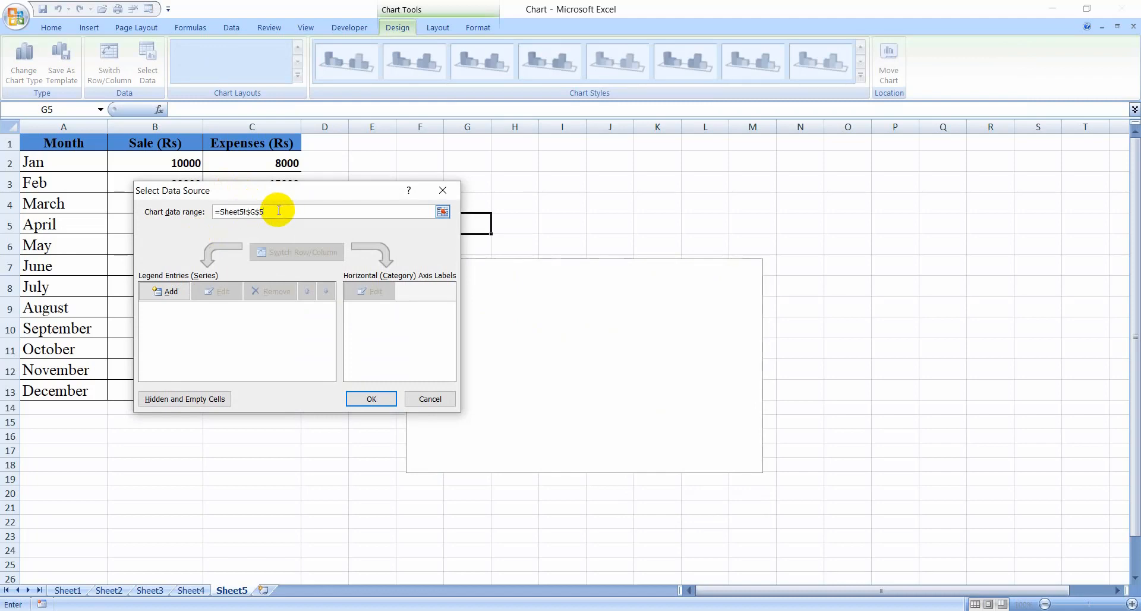
{"action": "left_click", "coordinate": [442, 212]}
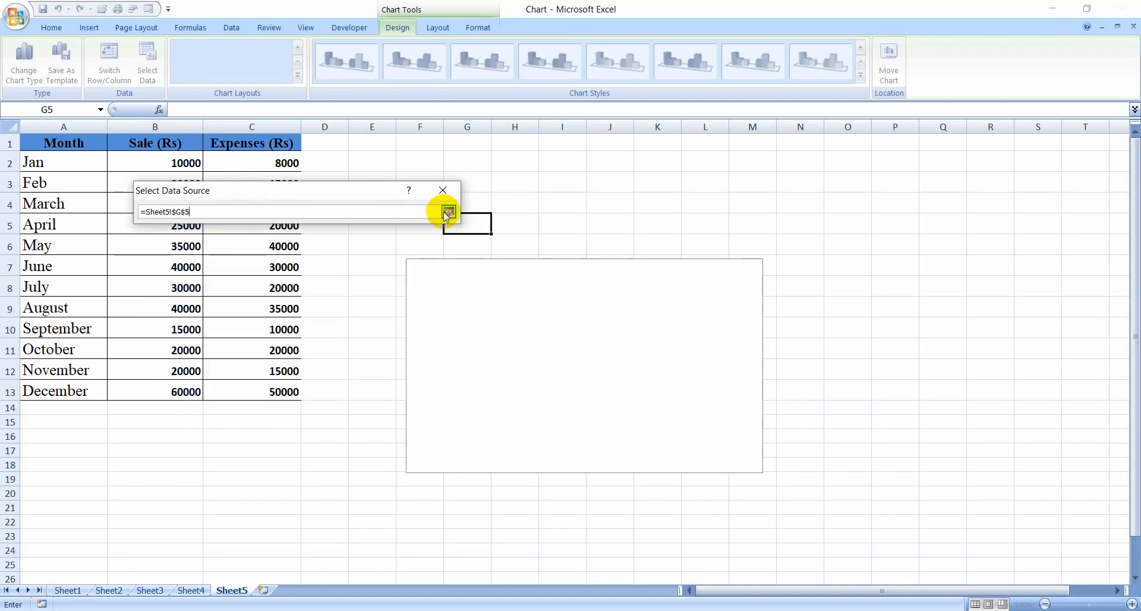
{"action": "left_click", "coordinate": [446, 212]}
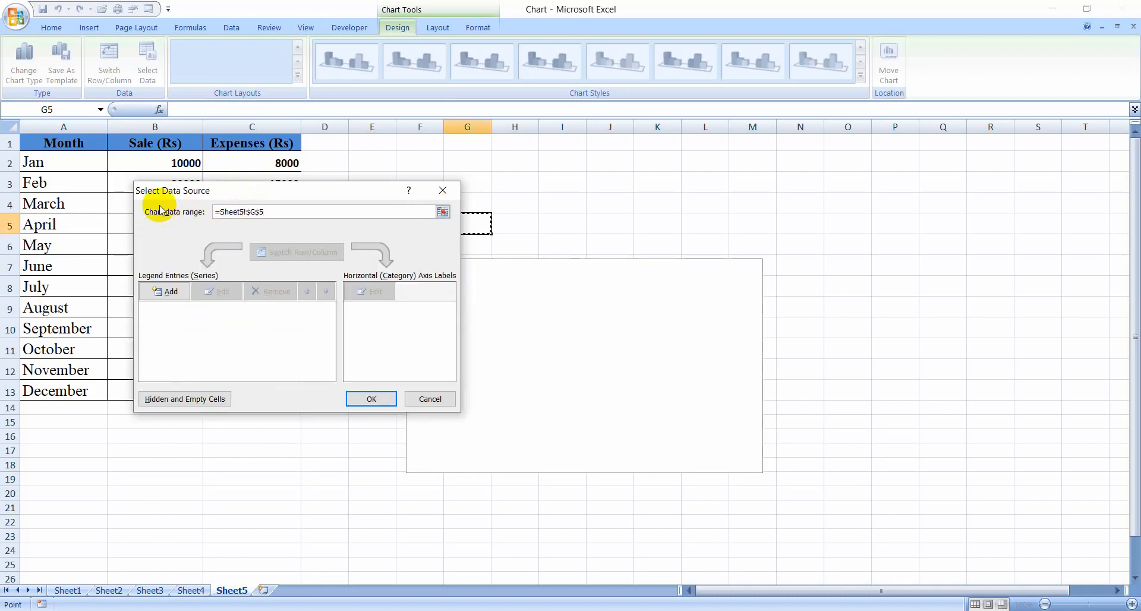
{"action": "type", "text": "+"}
{"action": "left_click", "coordinate": [46, 164]}
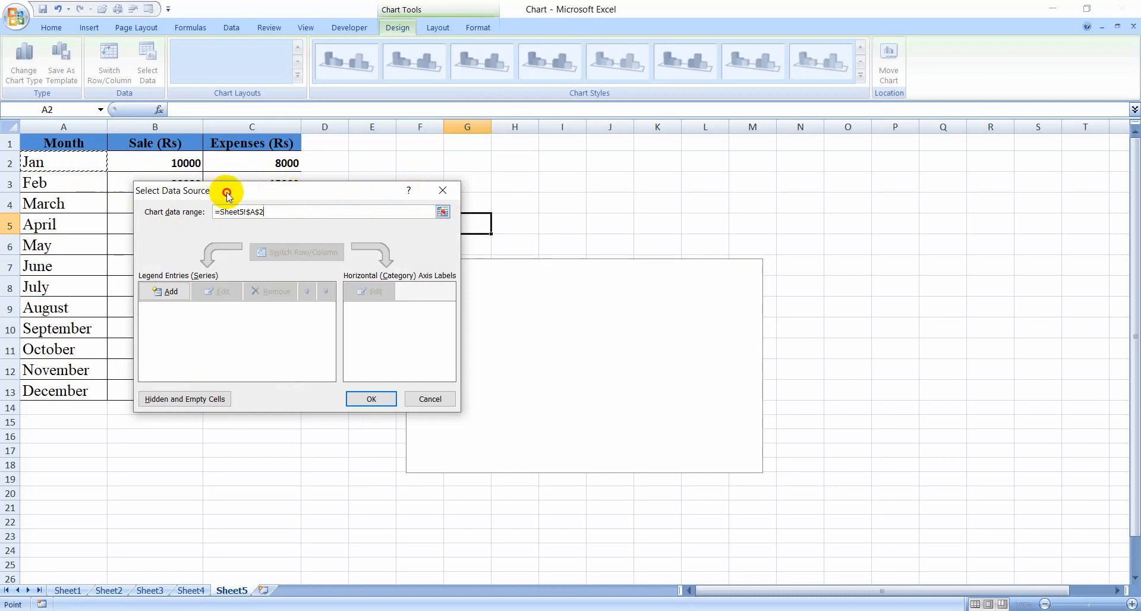
{"action": "left_click_drag", "start_coordinate": [227, 191], "coordinate": [432, 255]}
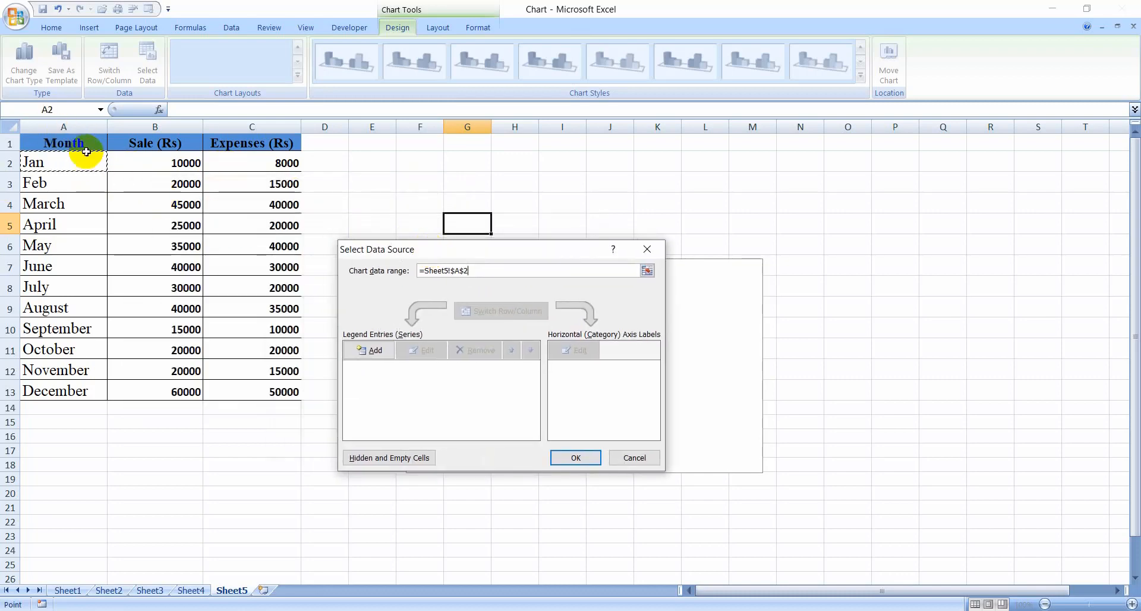
- Extend the chart data range to =Sheet5!$A$2:$C$13 and apply it to the chart
{"action": "key", "text": "shift+Right"}
{"action": "key", "text": "shift+Down"}
{"action": "key", "text": "shift+Down"}
{"action": "key", "text": "shift+Down"}
{"action": "key", "text": "shift+Down"}
{"action": "key", "text": "shift+Down"}
{"action": "key", "text": "shift+Down"}
{"action": "key", "text": "shift+Down"}
{"action": "key", "text": "shift+Down"}
{"action": "key", "text": "shift+Down"}
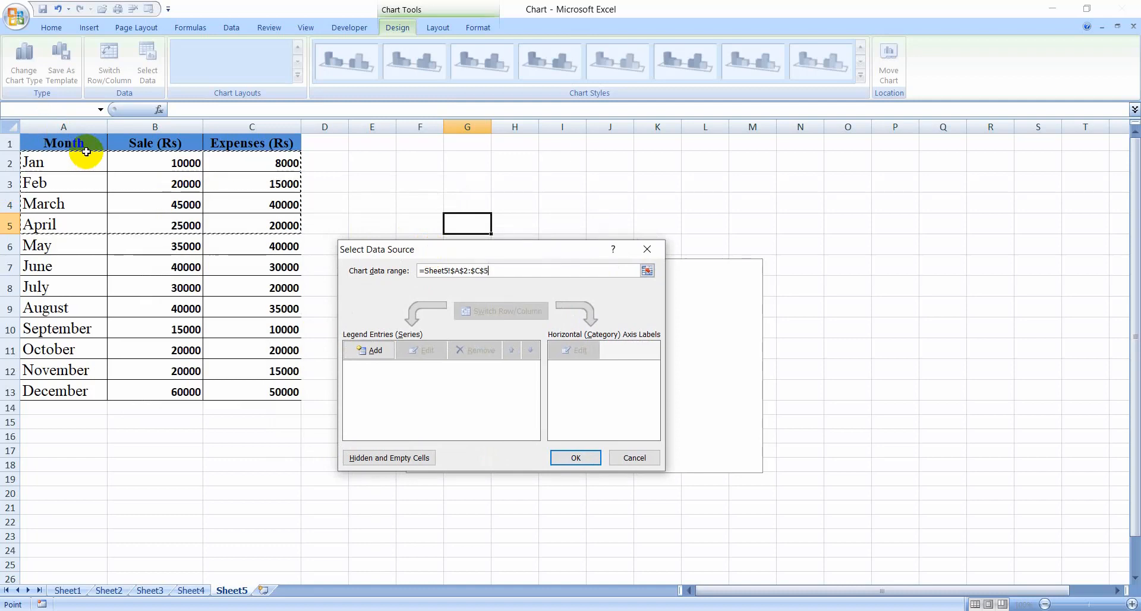
{"action": "key", "text": "shift+Down"}
{"action": "key", "text": "shift+Down"}
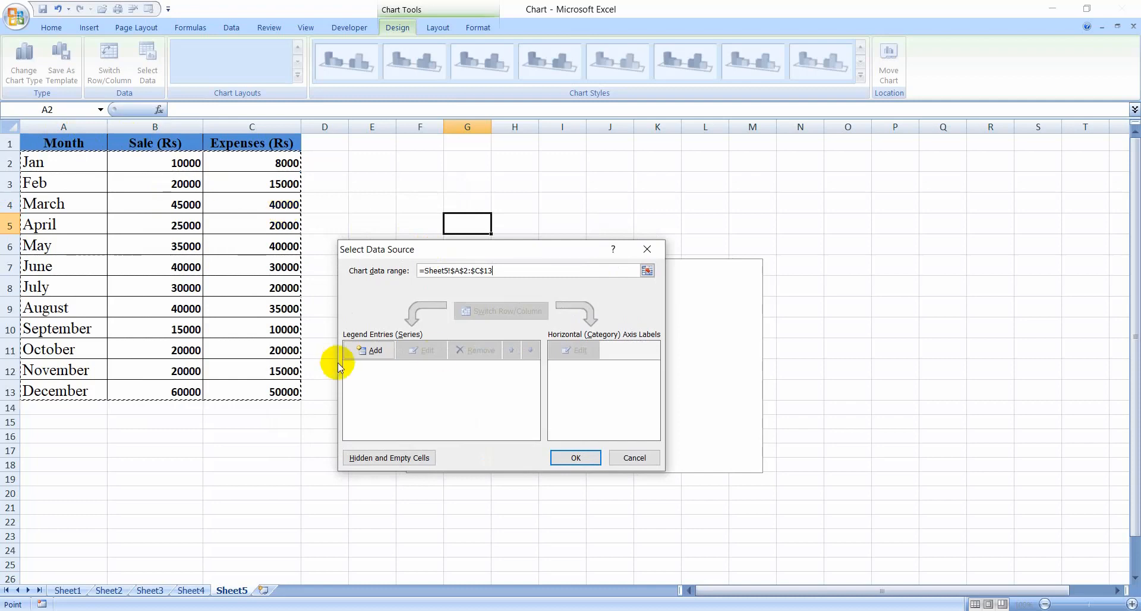
{"action": "left_click", "coordinate": [576, 458]}
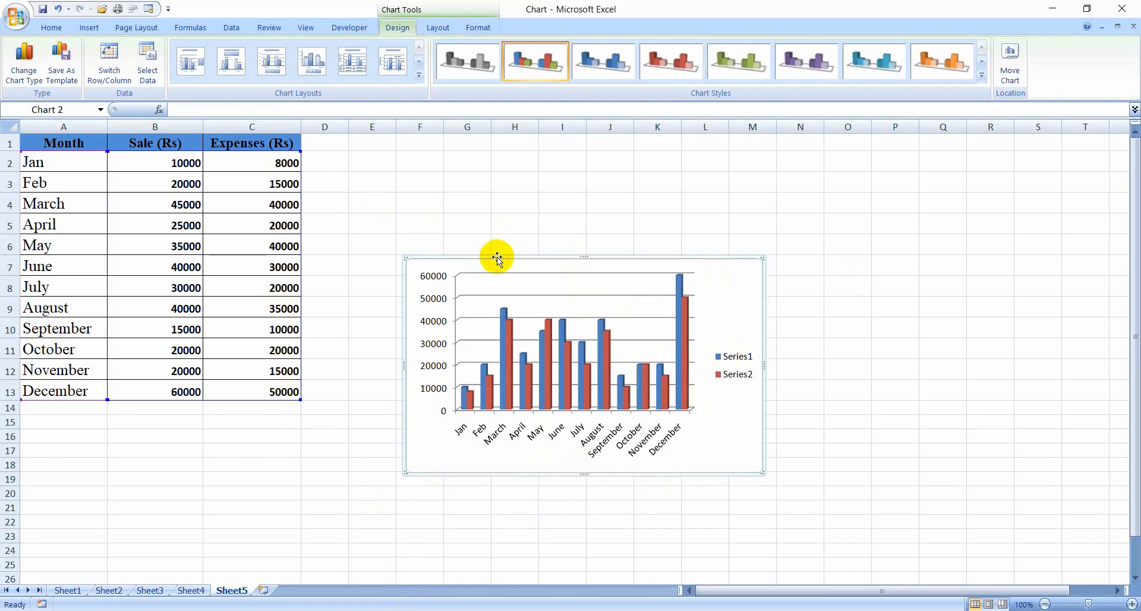
- Delete the 3-D clustered column chart from the sheet
{"action": "key", "text": "Delete"}
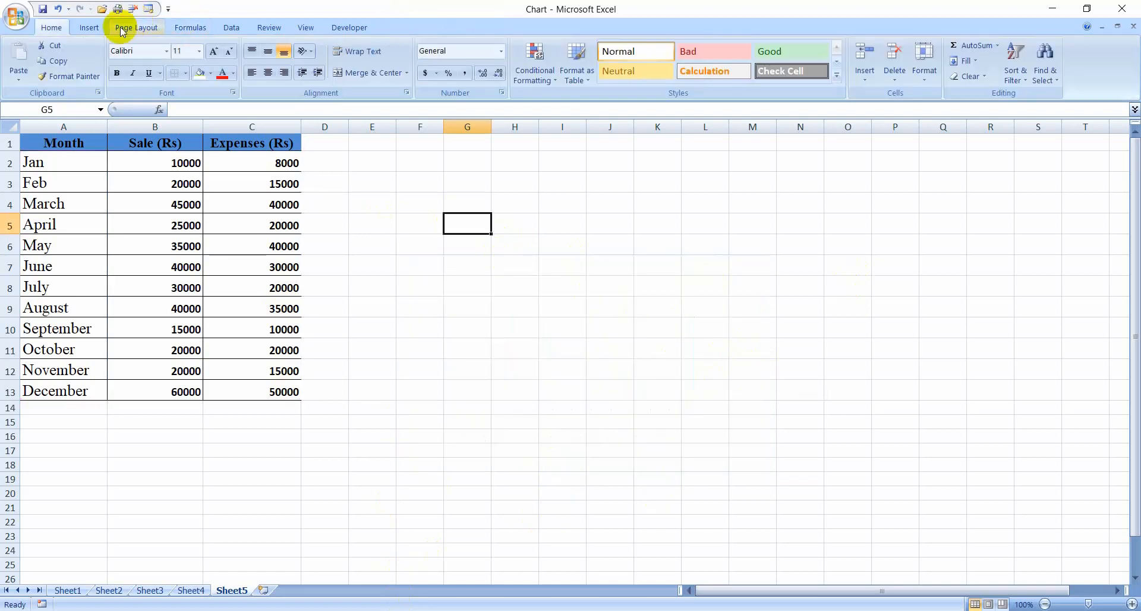
- Insert an empty 2-D line chart with markers and open its data source settings
{"action": "left_click", "coordinate": [89, 26]}
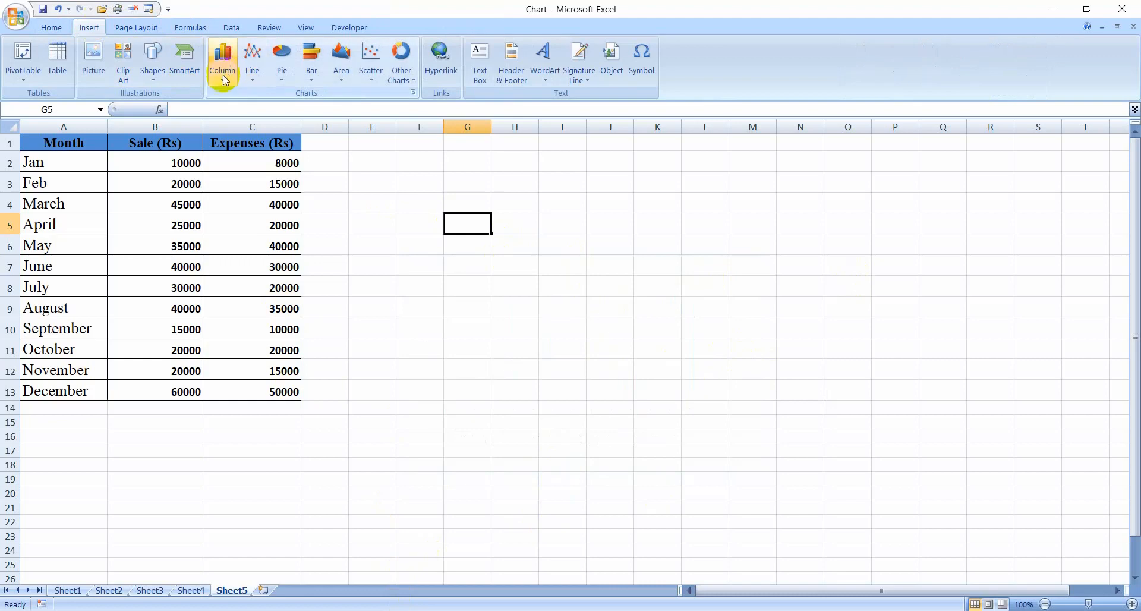
{"action": "left_click", "coordinate": [250, 80]}
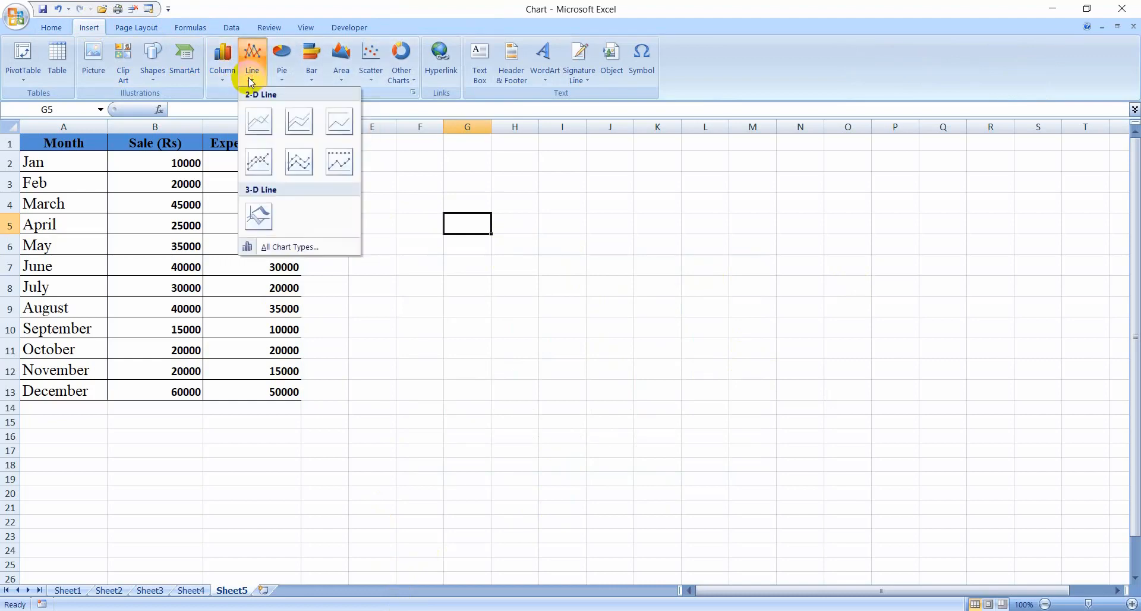
{"action": "left_click", "coordinate": [259, 123]}
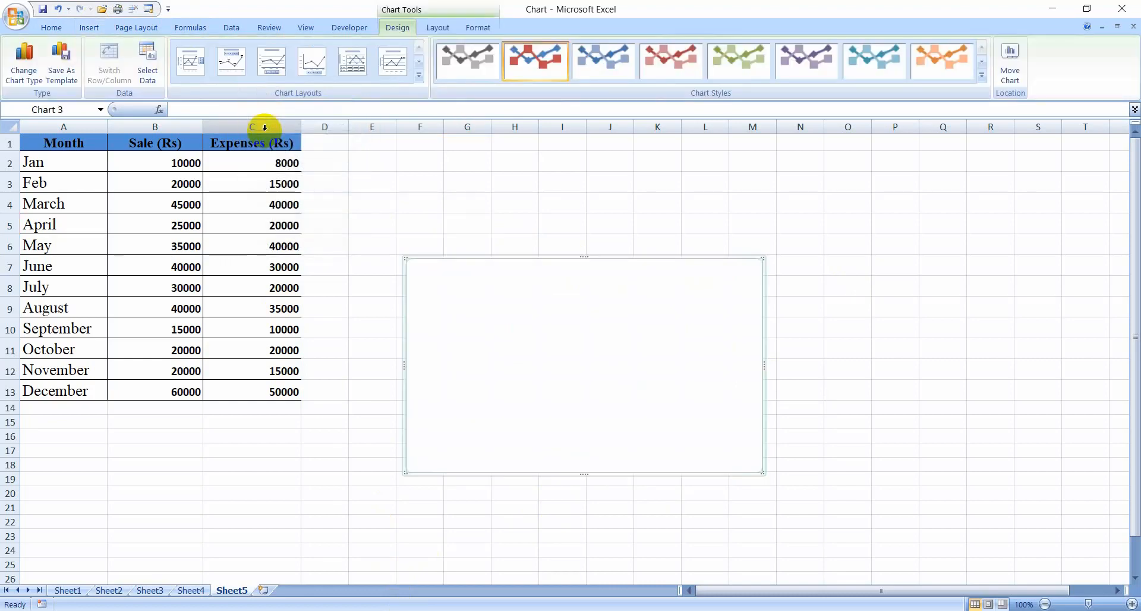
{"action": "right_click", "coordinate": [491, 322]}
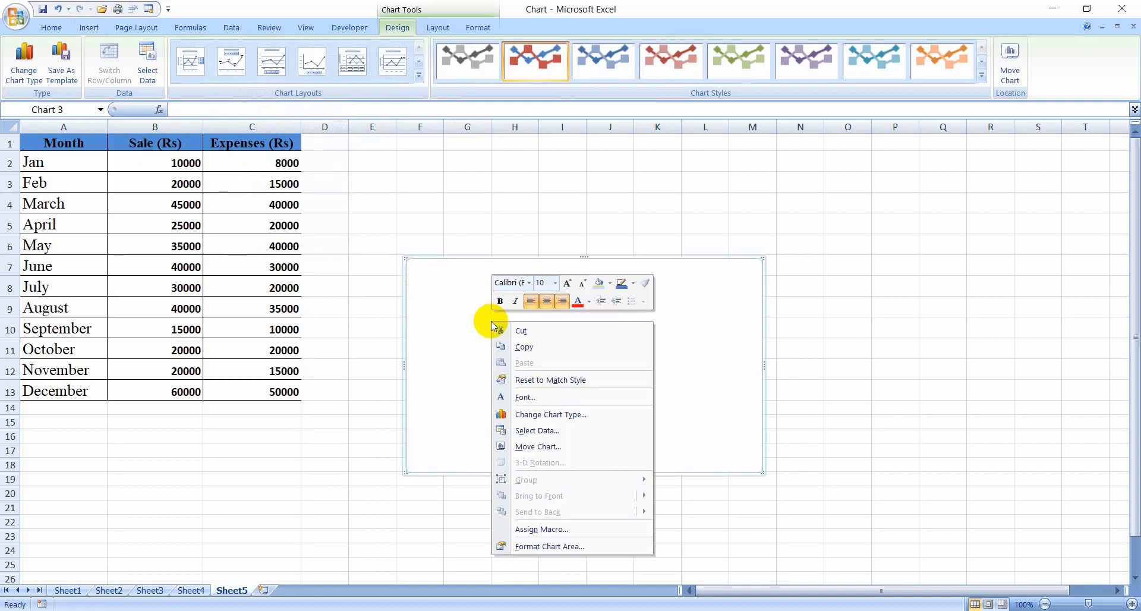
{"action": "left_click", "coordinate": [552, 432]}
- Set the line chart's data range to =Sheet5!$A$2:$C$13 and apply it
{"action": "left_click", "coordinate": [36, 161]}
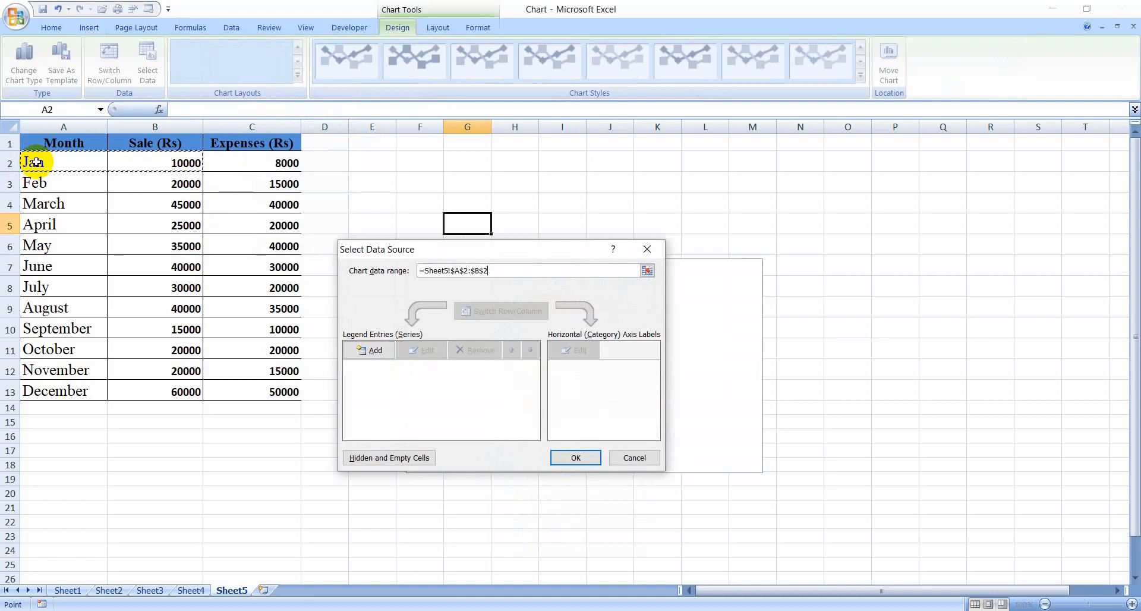
{"action": "key", "text": "shift+Left"}
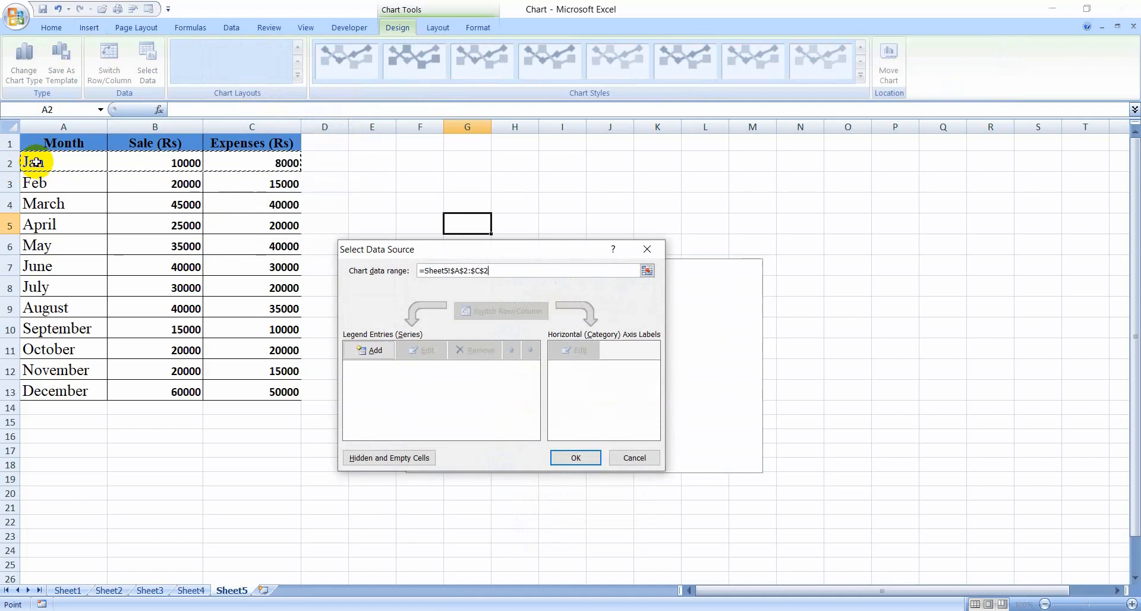
{"action": "key", "text": "shift+Left"}
{"action": "key", "text": "shift+Down"}
{"action": "key", "text": "shift+Down"}
{"action": "key", "text": "shift+Down"}
{"action": "key", "text": "shift+Down"}
{"action": "key", "text": "shift+Down"}
{"action": "key", "text": "shift+Down"}
{"action": "key", "text": "shift+Down"}
{"action": "key", "text": "shift+Down"}
{"action": "key", "text": "shift+Down"}
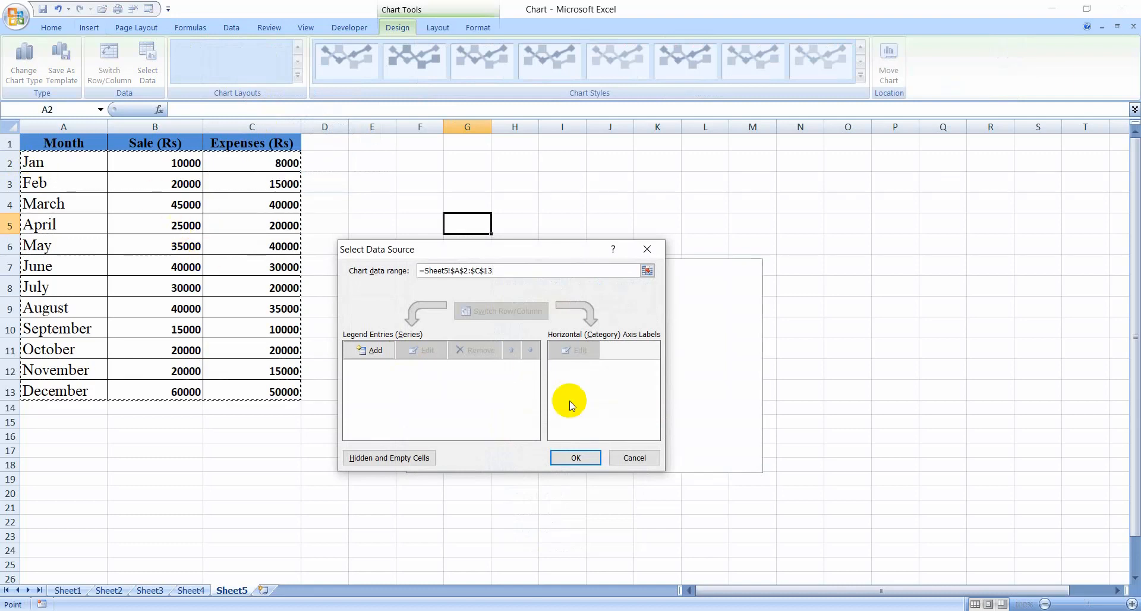
{"action": "left_click", "coordinate": [575, 458]}
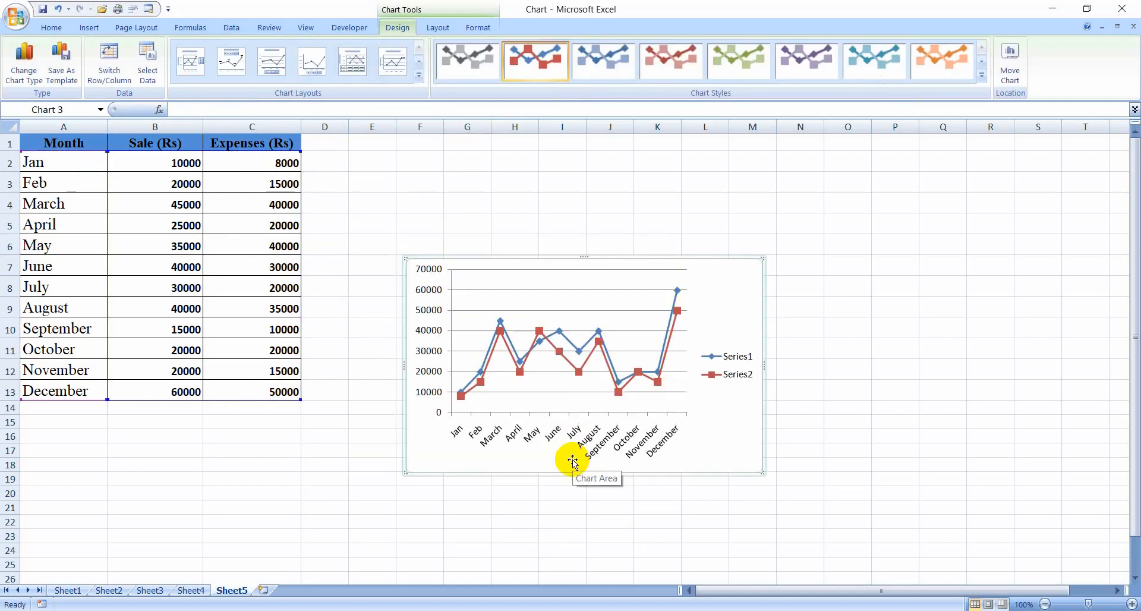
- Delete the line chart from the sheet
{"action": "left_click", "coordinate": [90, 28]}
{"action": "left_click", "coordinate": [115, 169]}
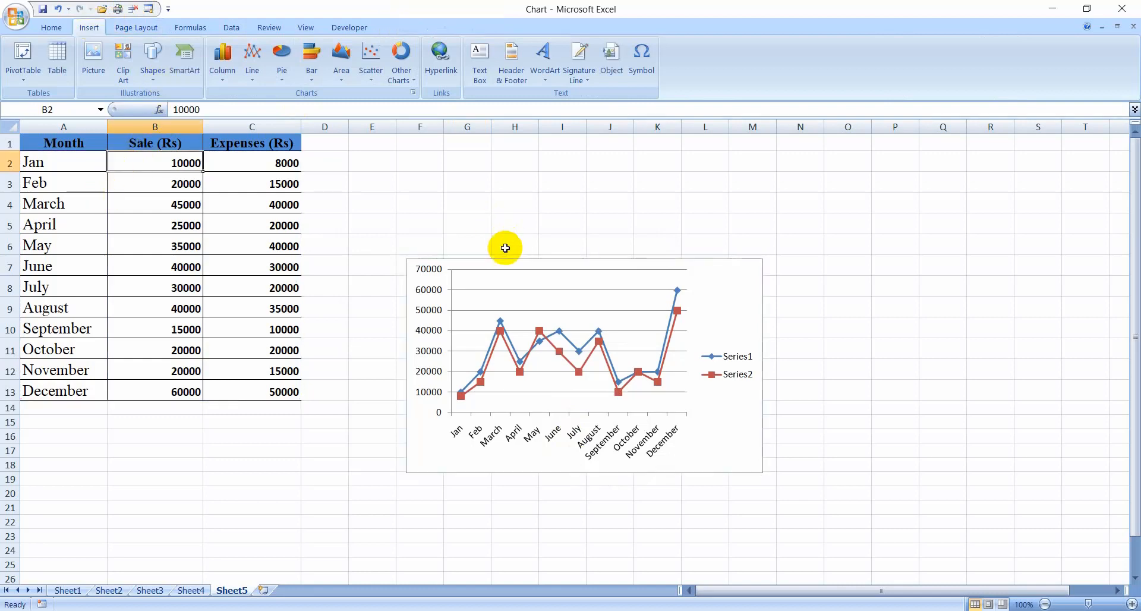
{"action": "left_click", "coordinate": [499, 267]}
{"action": "key", "text": "Delete"}
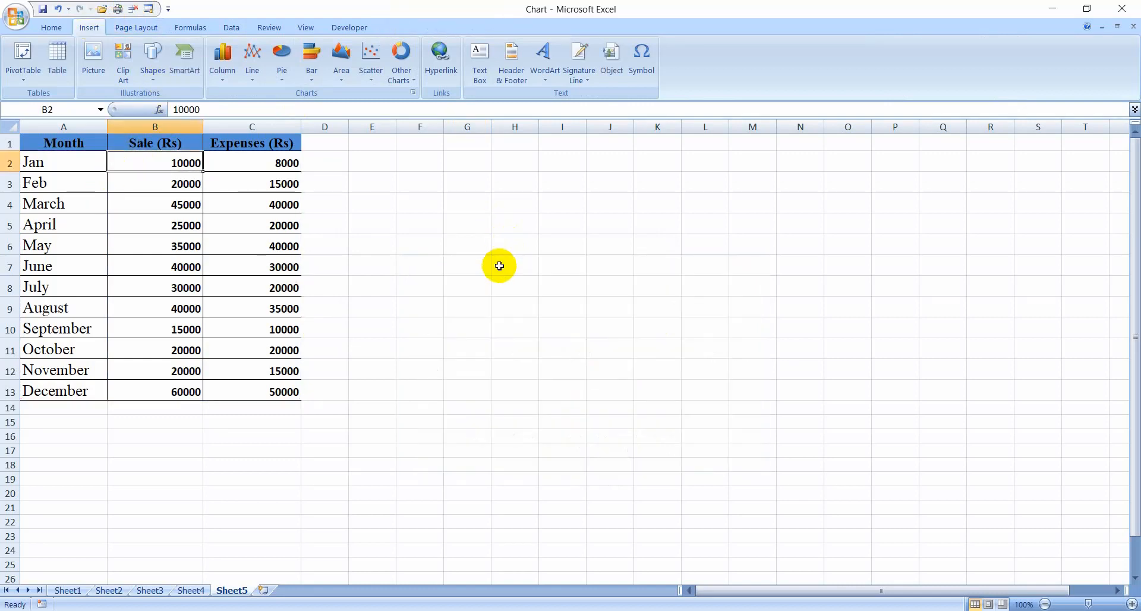
- Select A2:C13, look through the pie, bar, area and other chart galleries, and open the full list of chart types
{"action": "left_click_drag", "start_coordinate": [34, 167], "coordinate": [275, 387]}
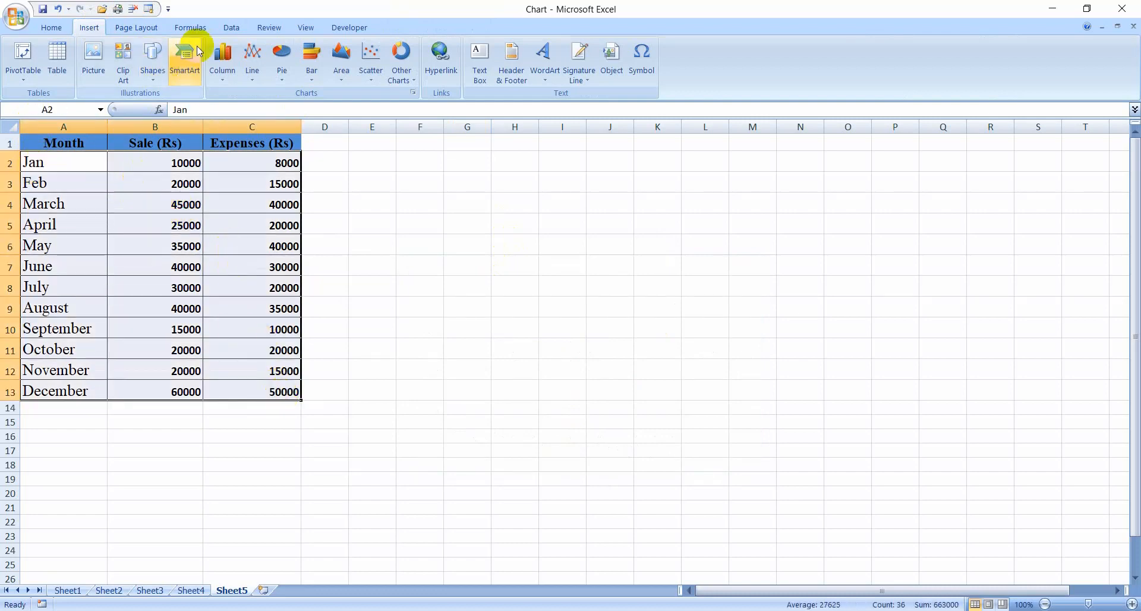
{"action": "left_click", "coordinate": [279, 65]}
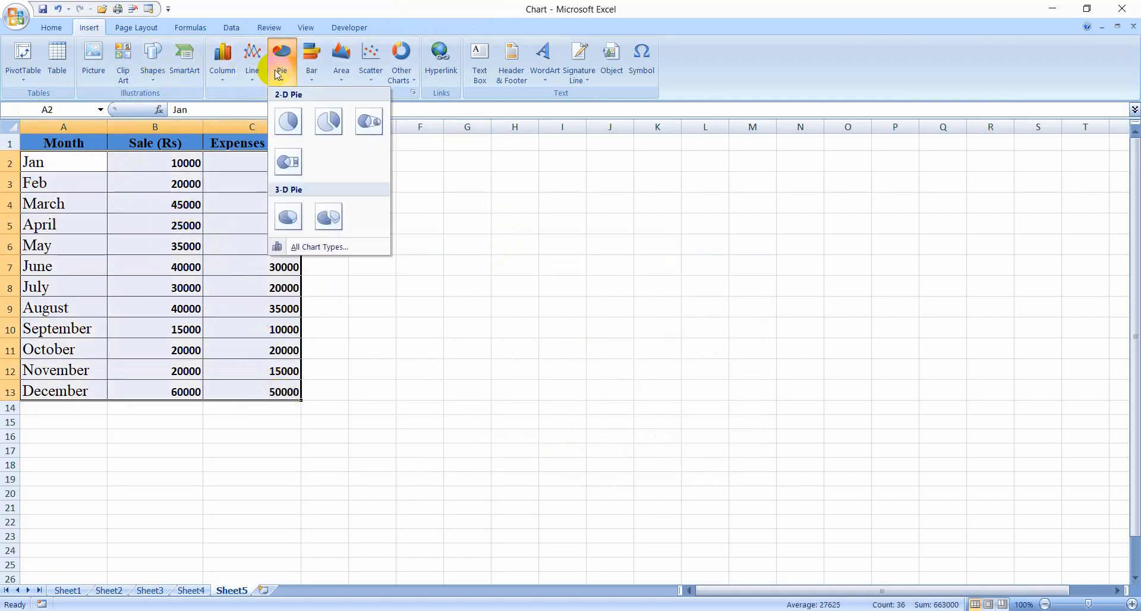
{"action": "left_click", "coordinate": [313, 80]}
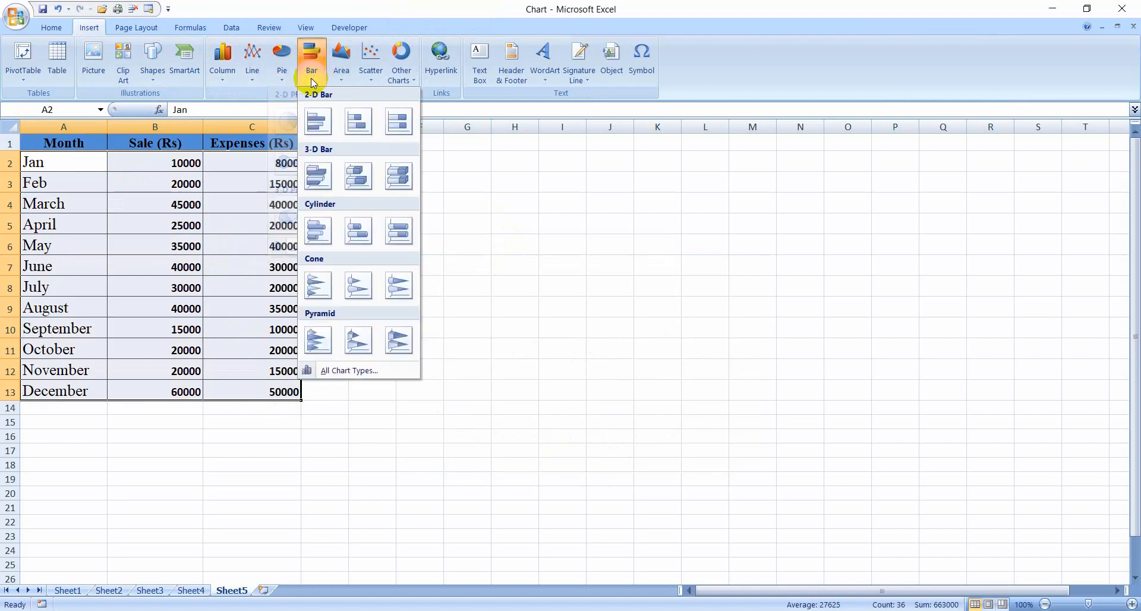
{"action": "left_click", "coordinate": [340, 77]}
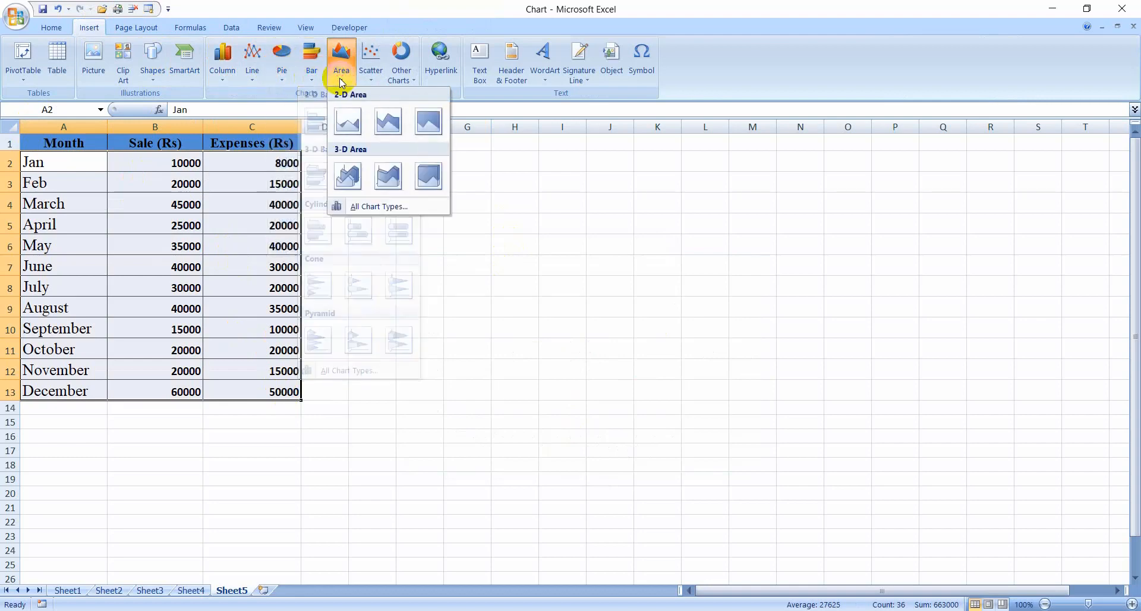
{"action": "left_click", "coordinate": [403, 81]}
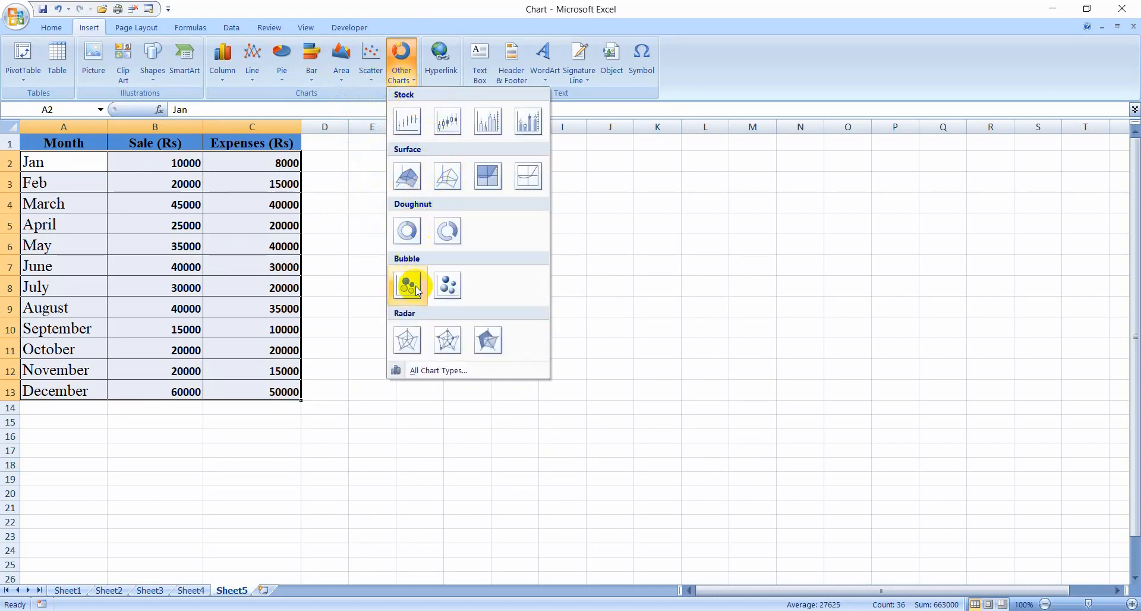
{"action": "left_click", "coordinate": [420, 374]}
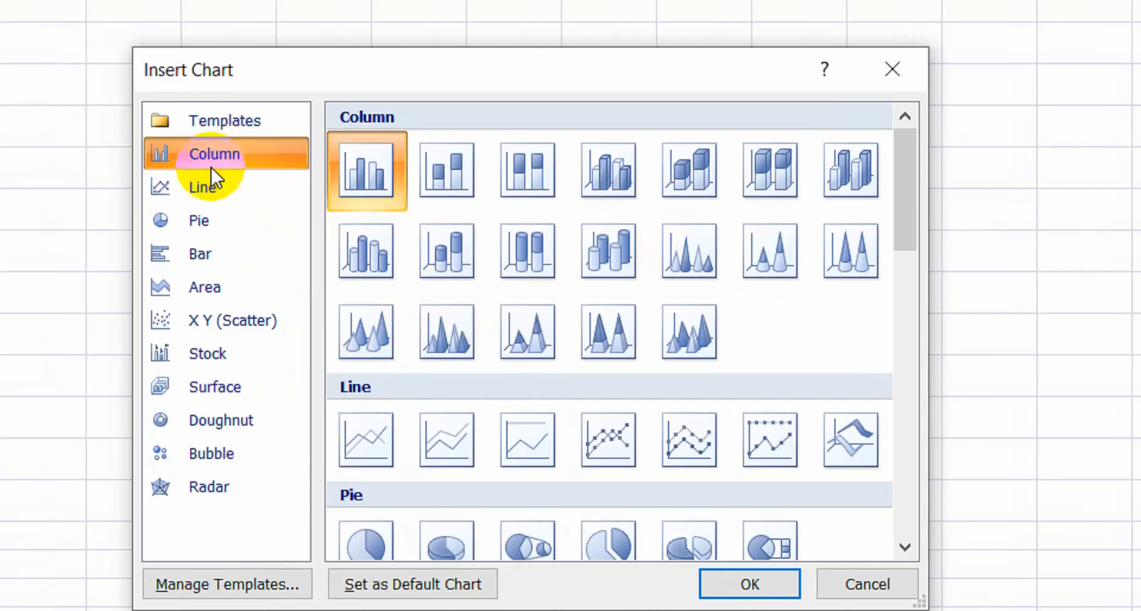
- Examine the line, pie, bar, area, stock, surface, doughnut and bubble categories in the list of chart types
{"action": "left_click", "coordinate": [164, 166]}
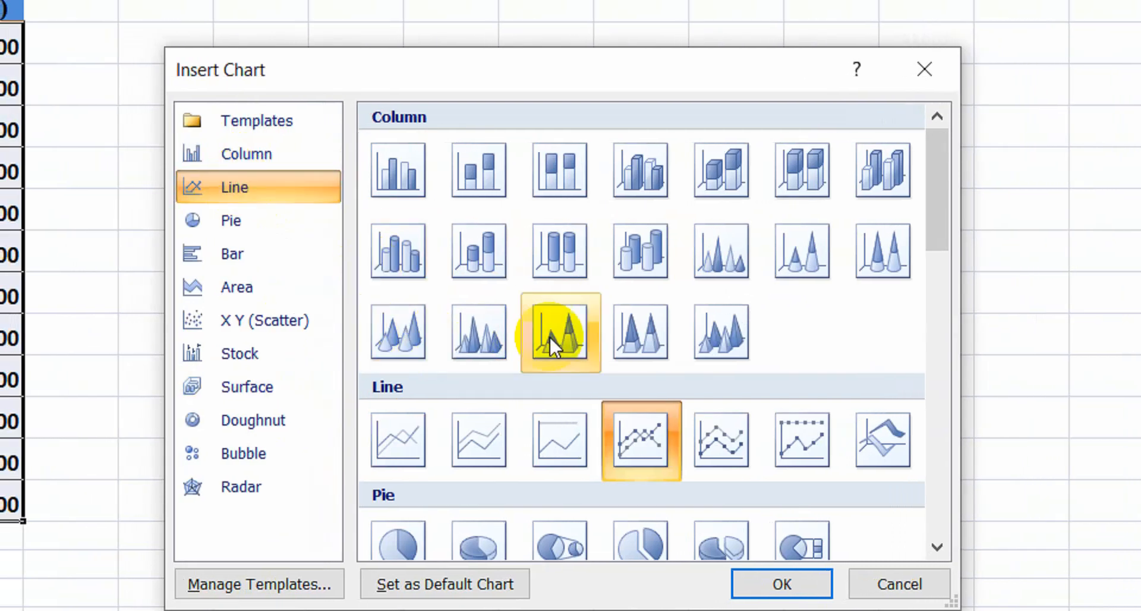
{"action": "left_click", "coordinate": [221, 228]}
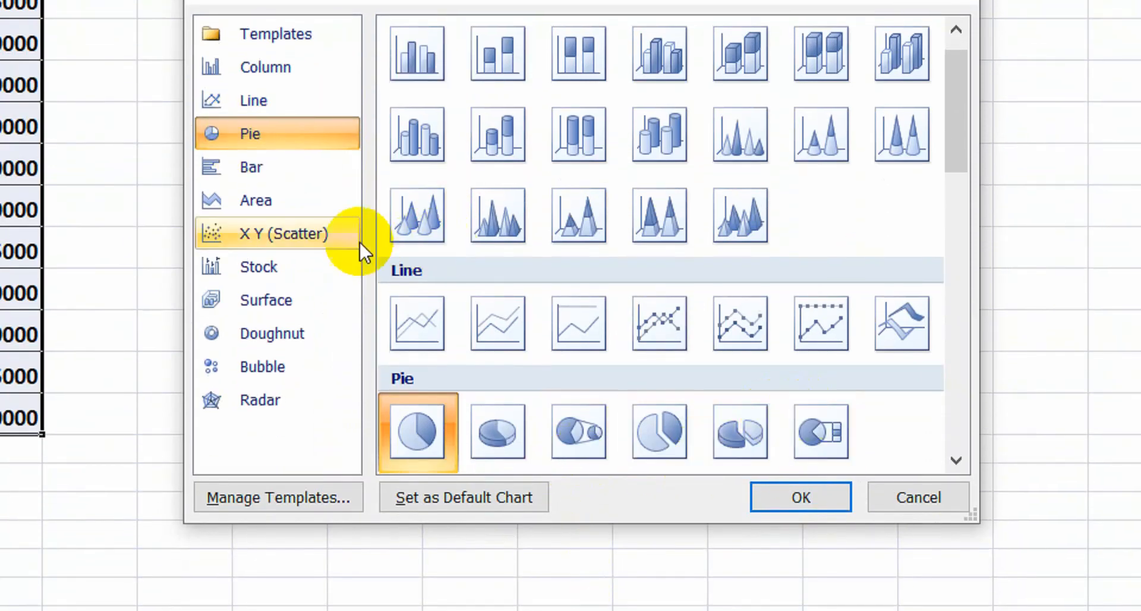
{"action": "left_click", "coordinate": [276, 165]}
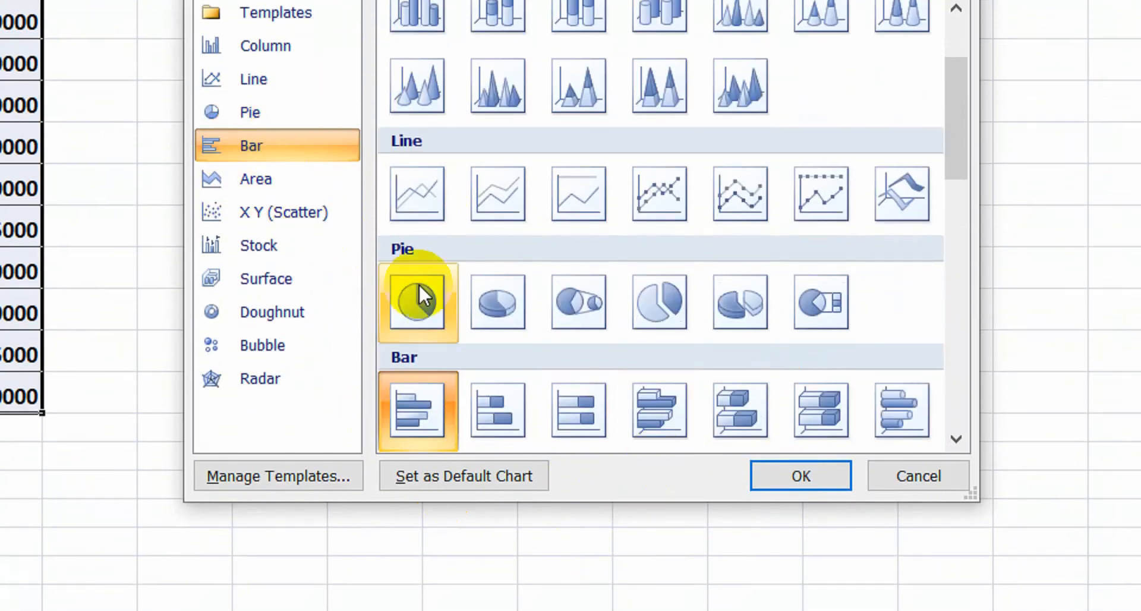
{"action": "left_click", "coordinate": [295, 178]}
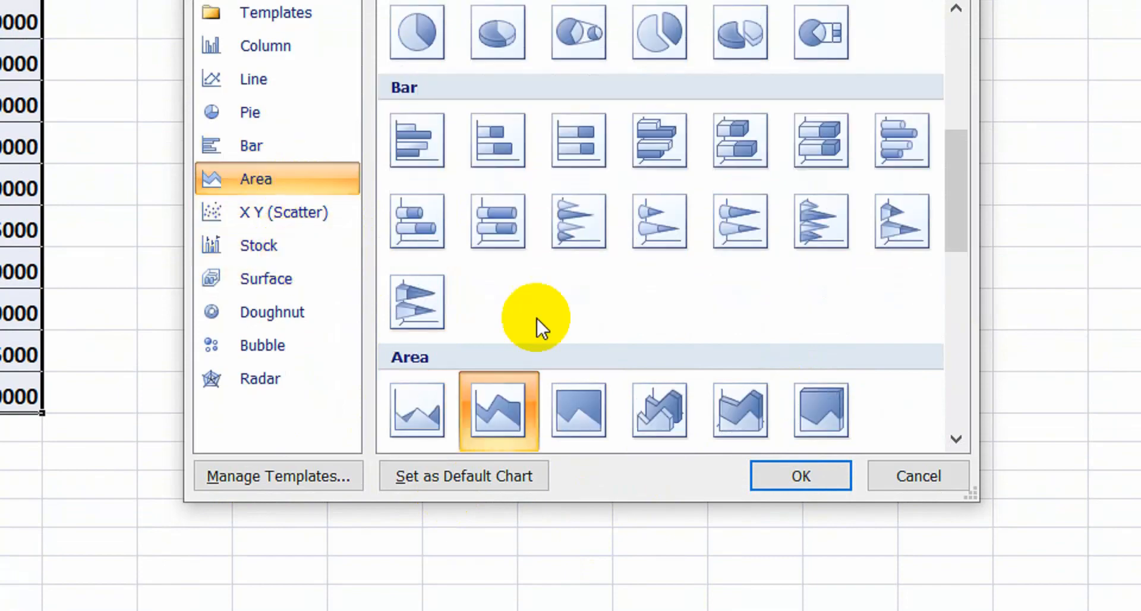
{"action": "left_click", "coordinate": [272, 252]}
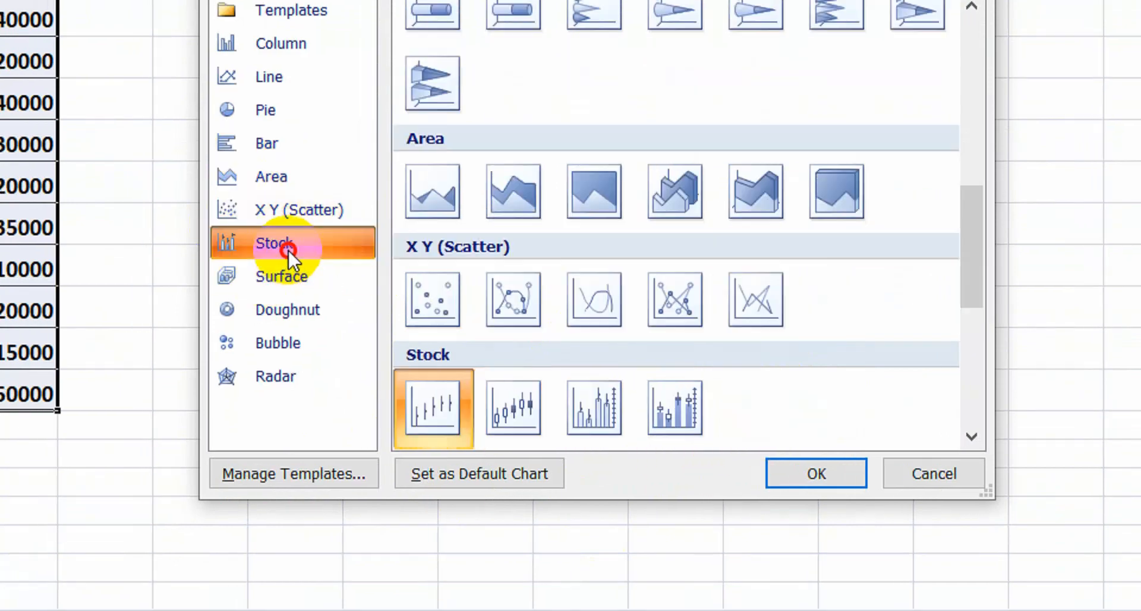
{"action": "left_click", "coordinate": [288, 274]}
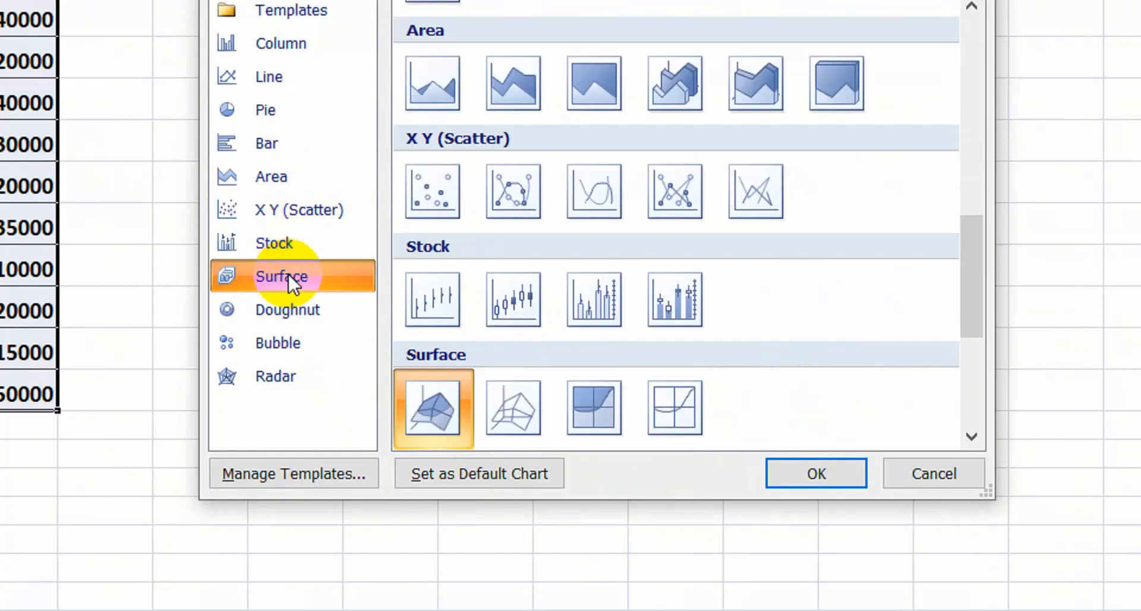
{"action": "left_click", "coordinate": [290, 309]}
{"action": "left_click", "coordinate": [291, 343]}
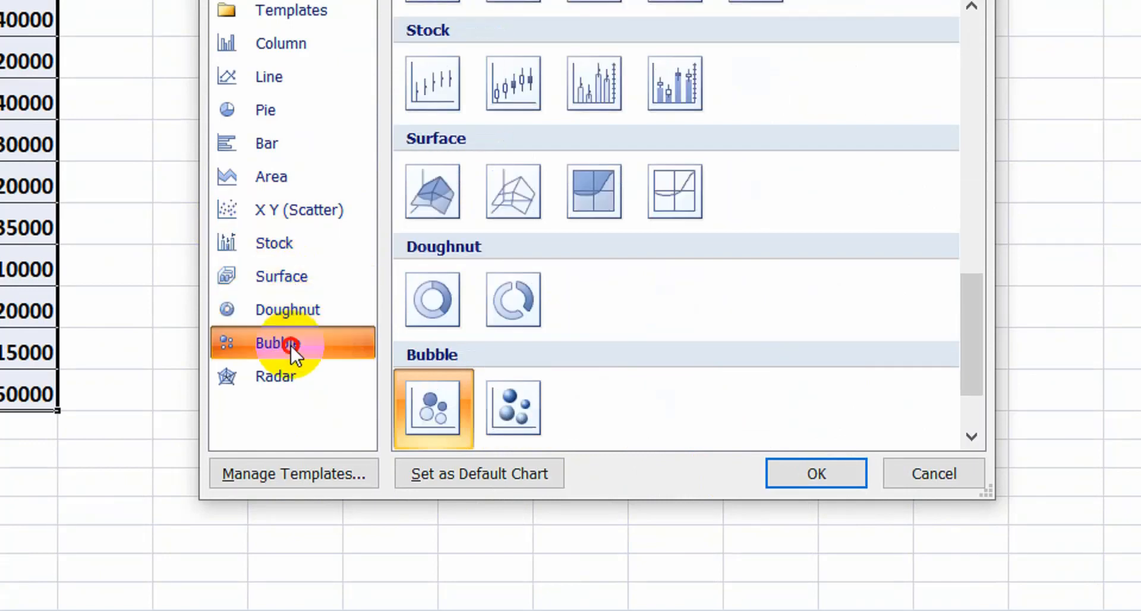
- Insert a radar chart with markers for the selected data in A2:C13
{"action": "left_click", "coordinate": [283, 373]}
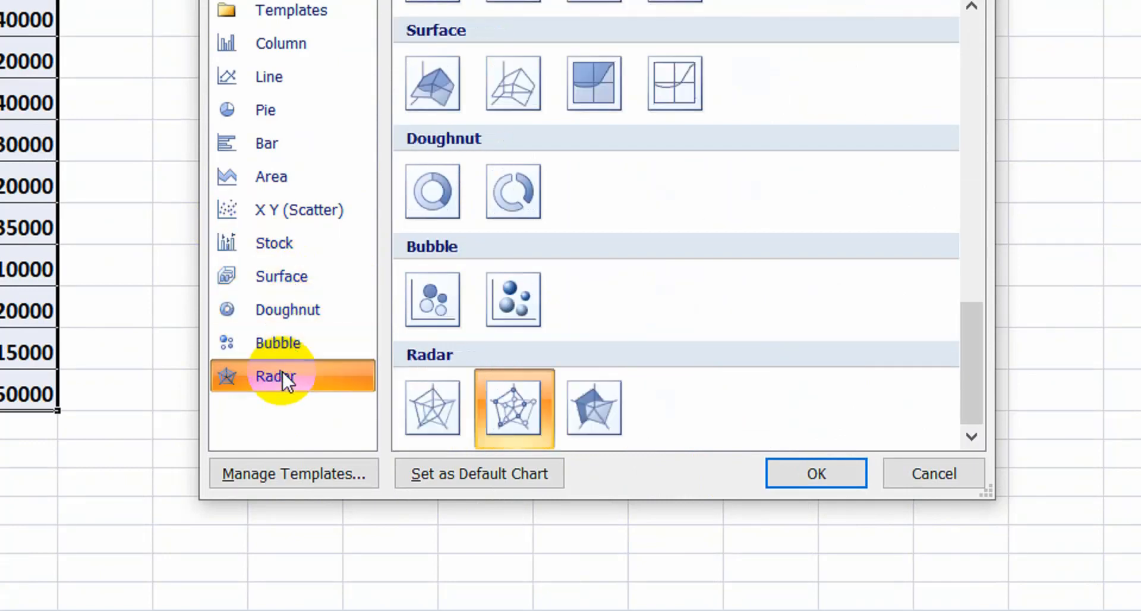
{"action": "left_click", "coordinate": [839, 461]}
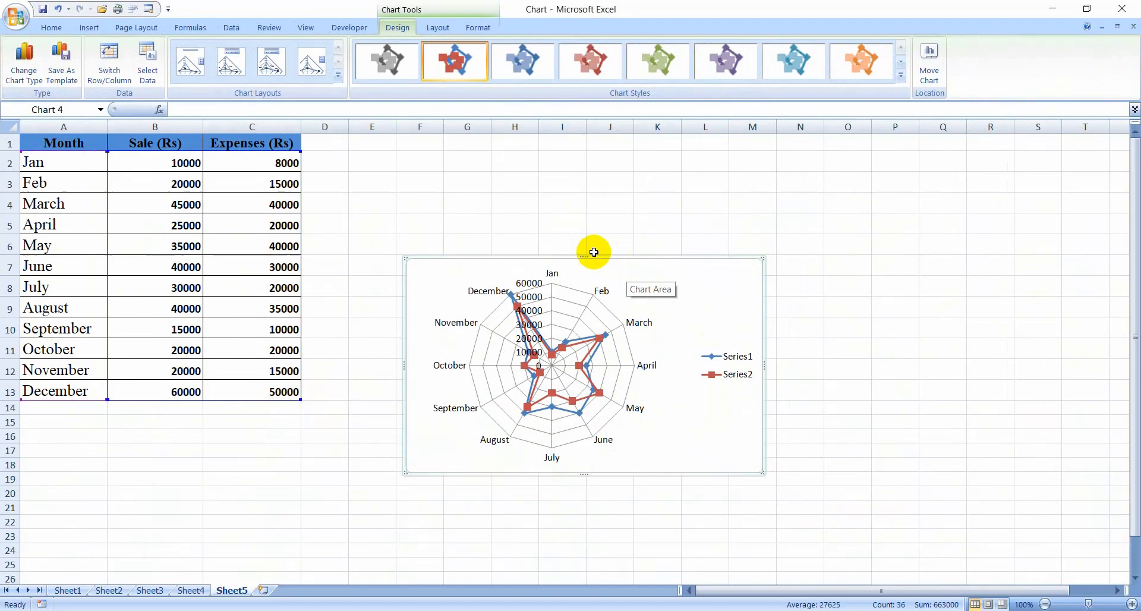
- Delete the radar chart from the sheet
{"action": "left_click", "coordinate": [837, 431]}
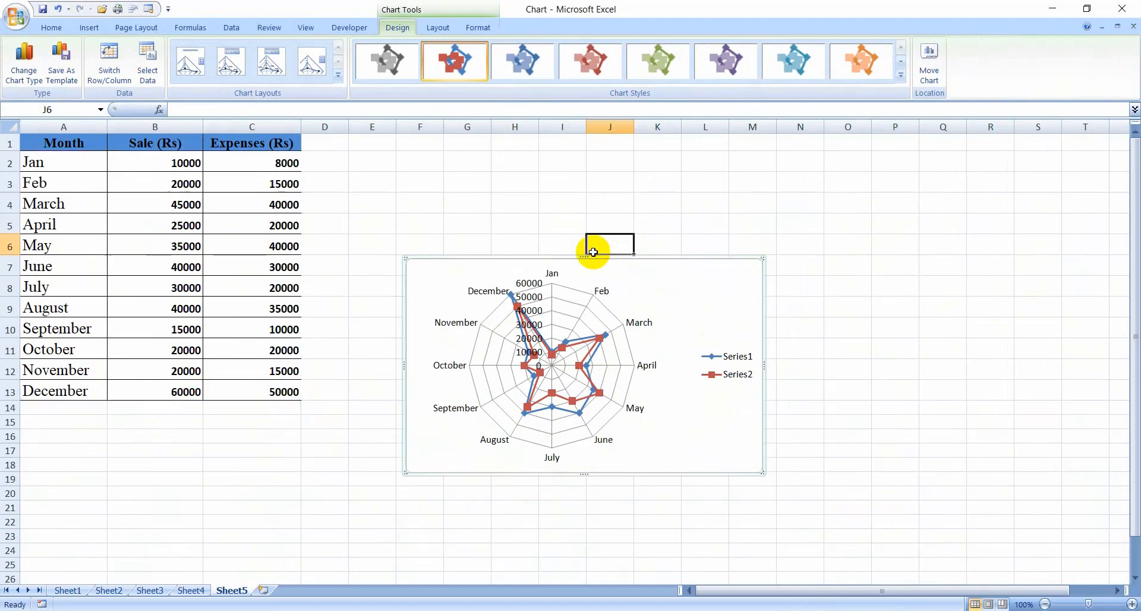
{"action": "left_click", "coordinate": [577, 259]}
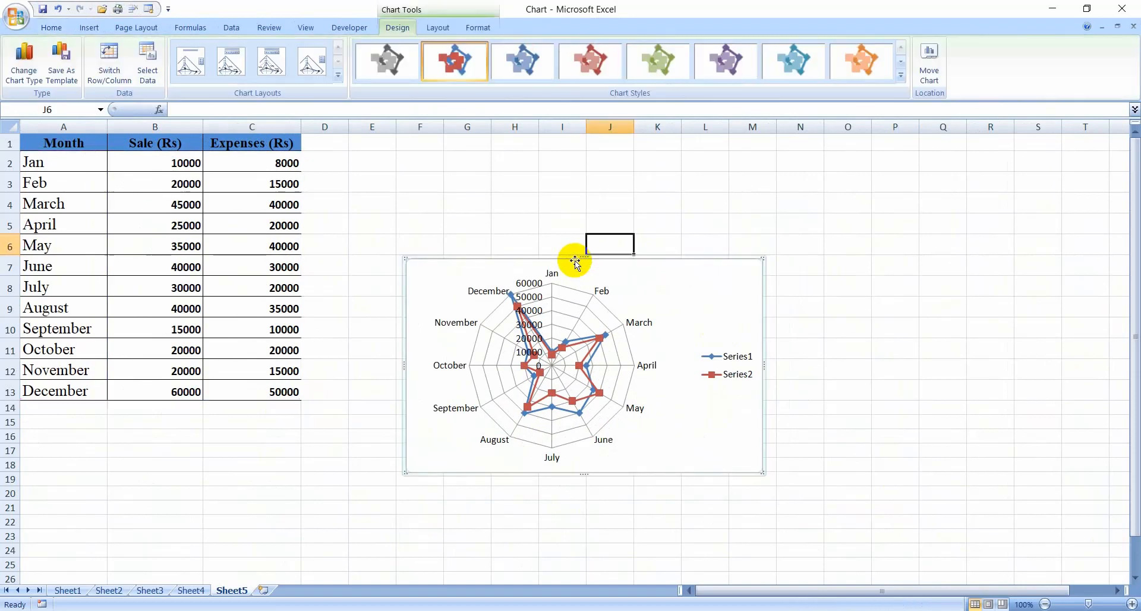
{"action": "key", "text": "Delete"}
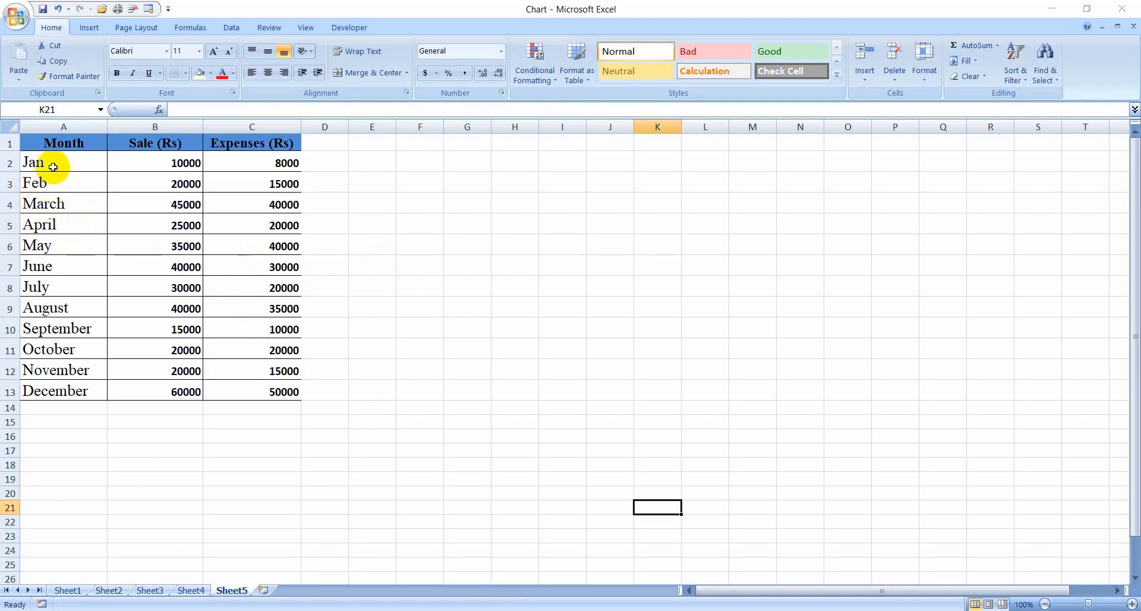
- Insert a 3-D clustered column chart from the month, sale and expenses data in A2:C13
{"action": "left_click_drag", "start_coordinate": [52, 162], "coordinate": [265, 387]}
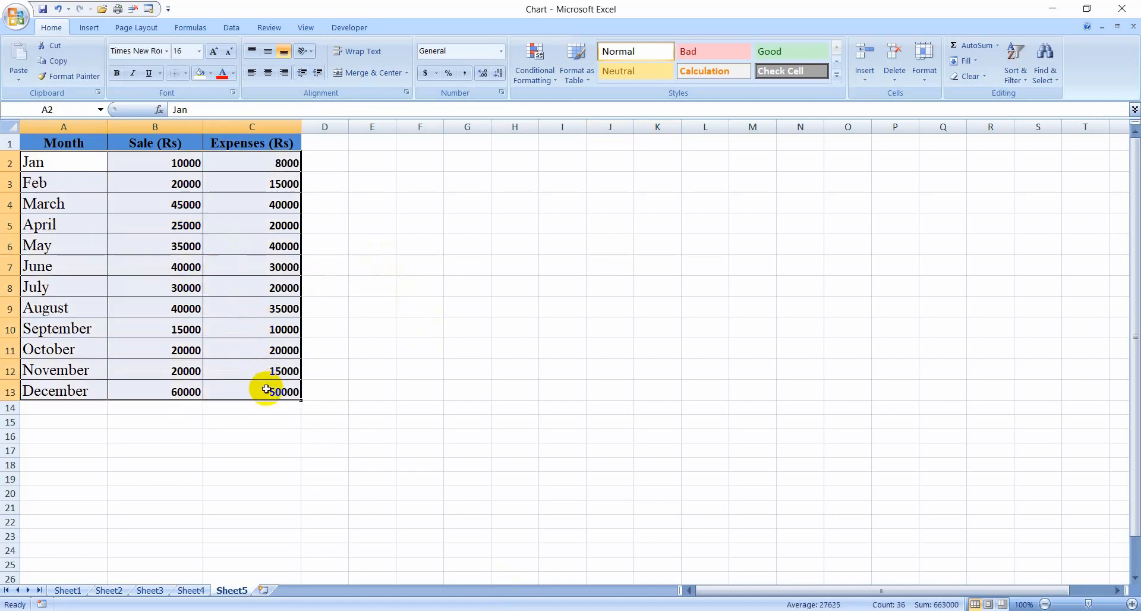
{"action": "left_click", "coordinate": [89, 28]}
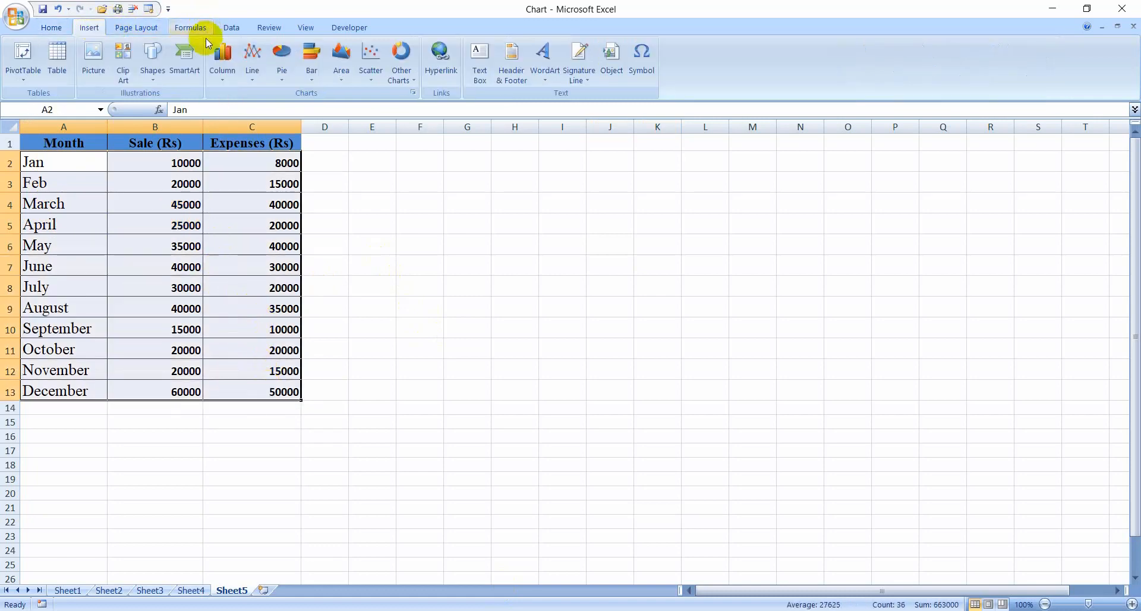
{"action": "left_click", "coordinate": [223, 65]}
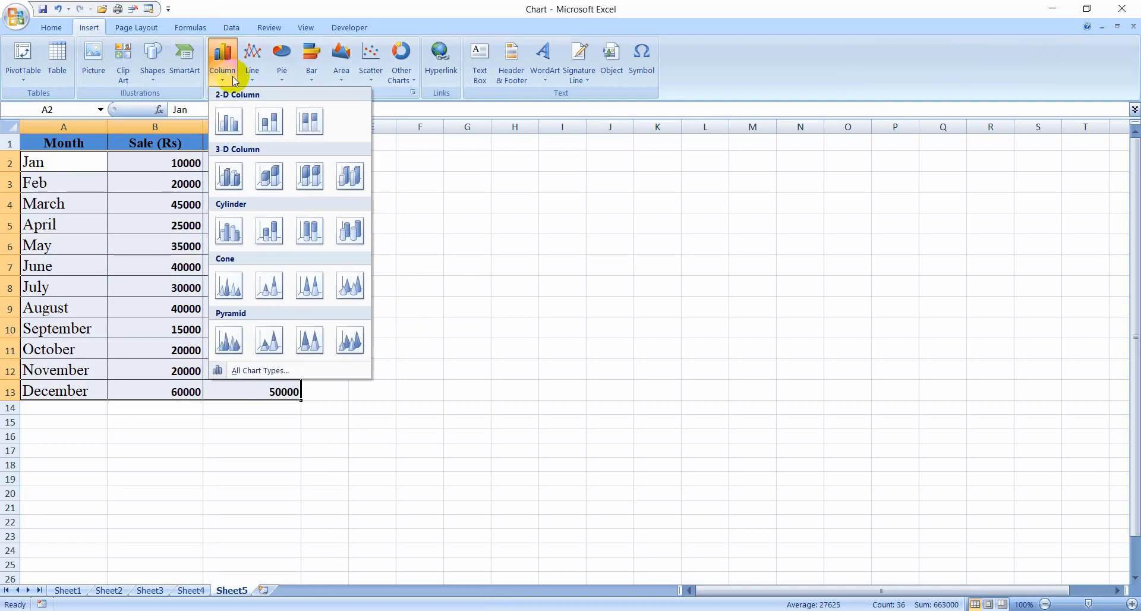
{"action": "left_click", "coordinate": [235, 178]}
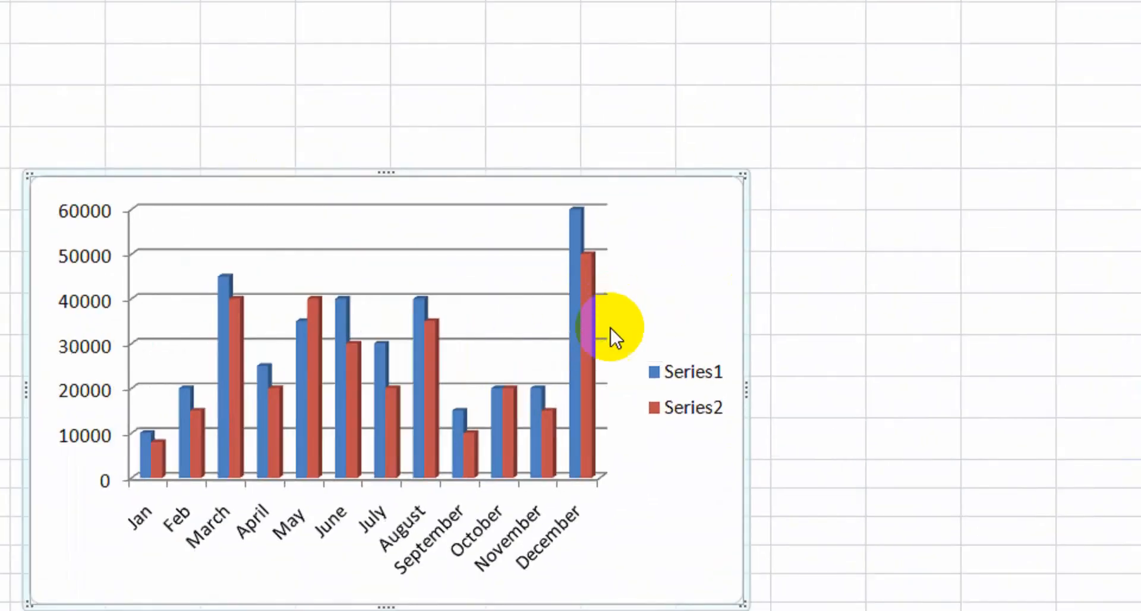
- Move the chart legend to the bottom of the chart, trying the top position first
{"action": "left_click", "coordinate": [682, 383]}
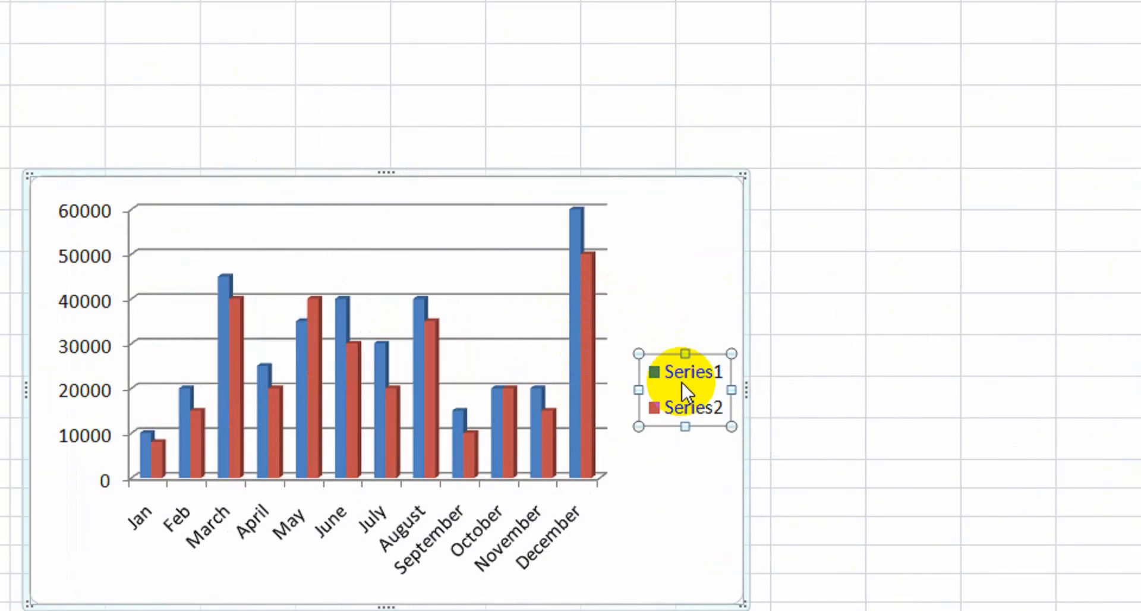
{"action": "right_click", "coordinate": [682, 383]}
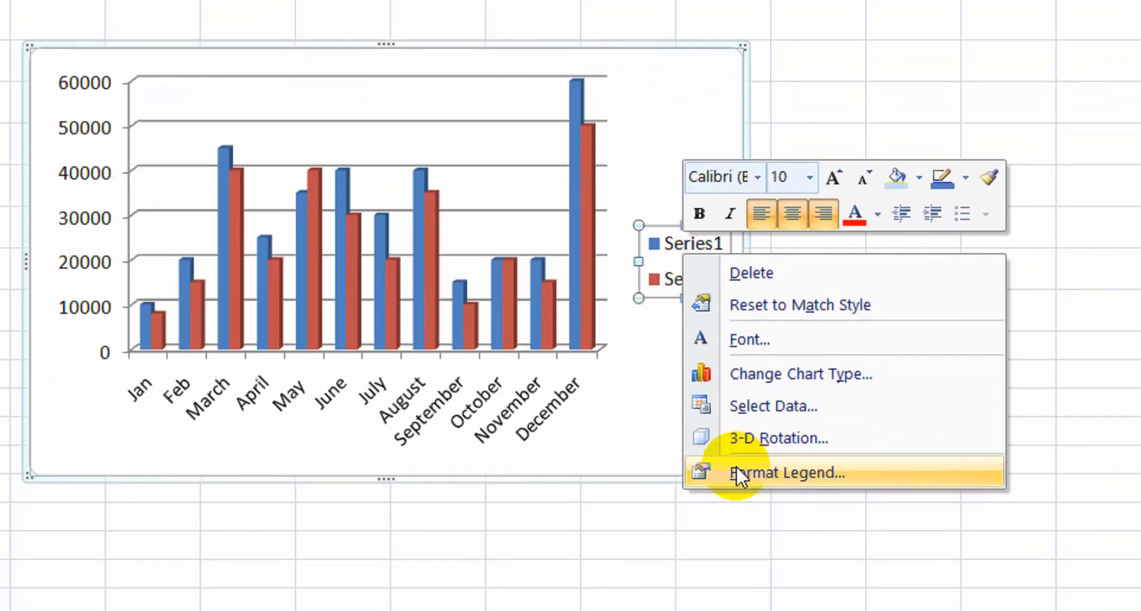
{"action": "left_click", "coordinate": [737, 466]}
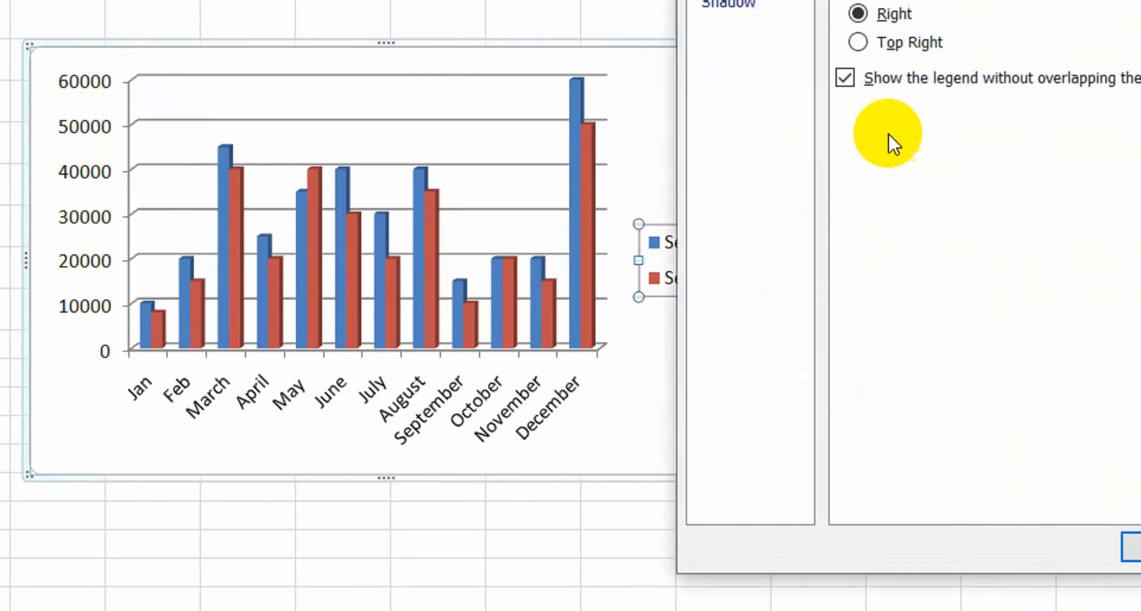
{"action": "left_click", "coordinate": [872, 150]}
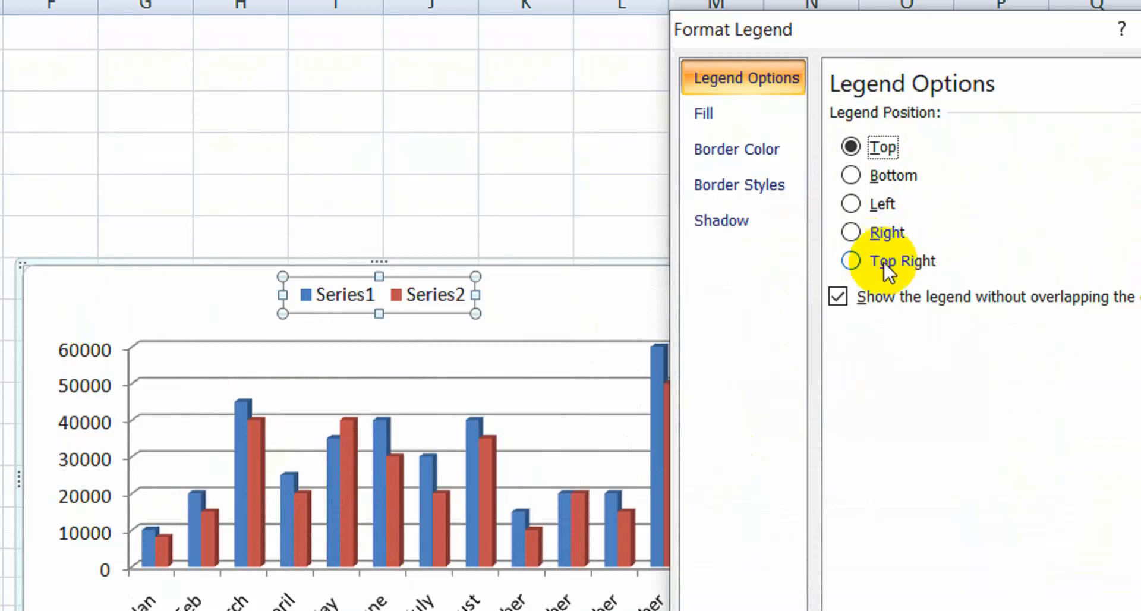
{"action": "left_click", "coordinate": [852, 176]}
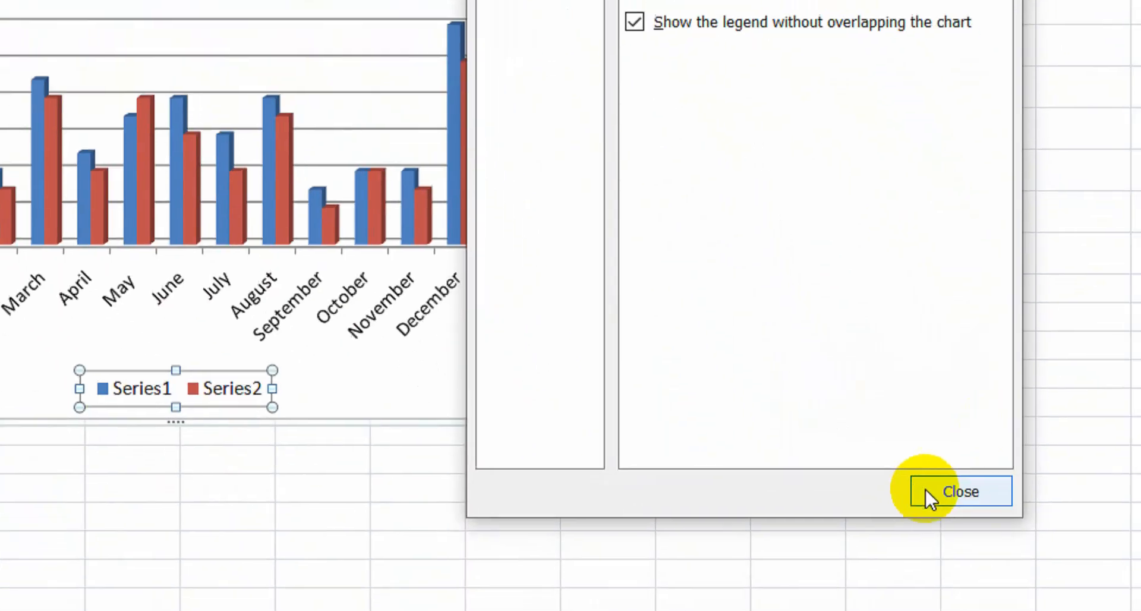
{"action": "left_click", "coordinate": [925, 490]}
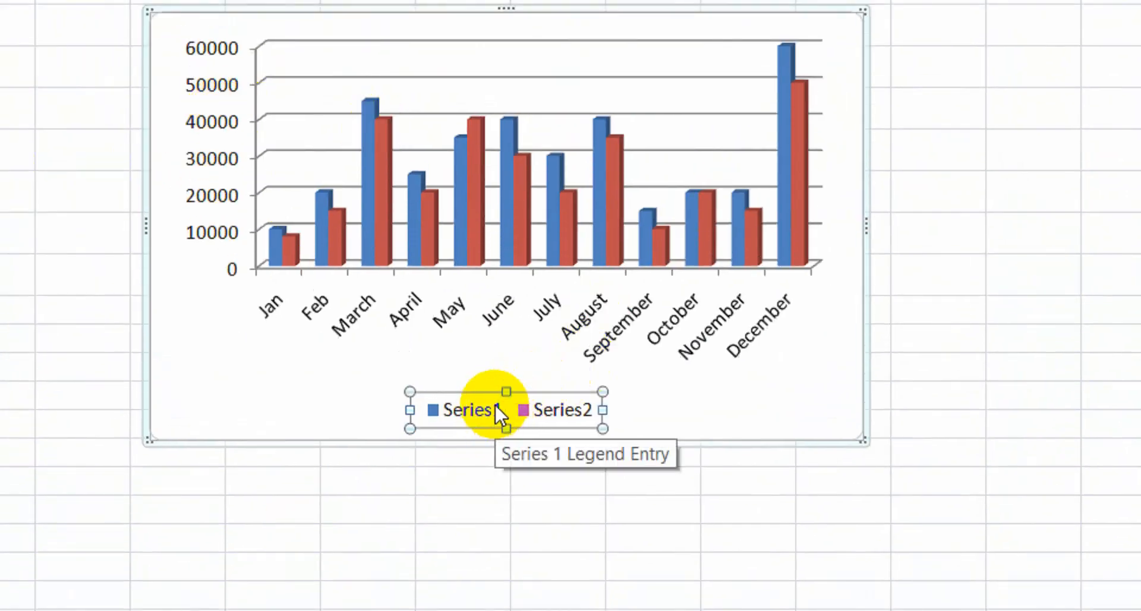
- Rename the chart's Series1 data series to "Sales (in Rs.)" in the chart's data source
{"action": "left_click", "coordinate": [252, 234]}
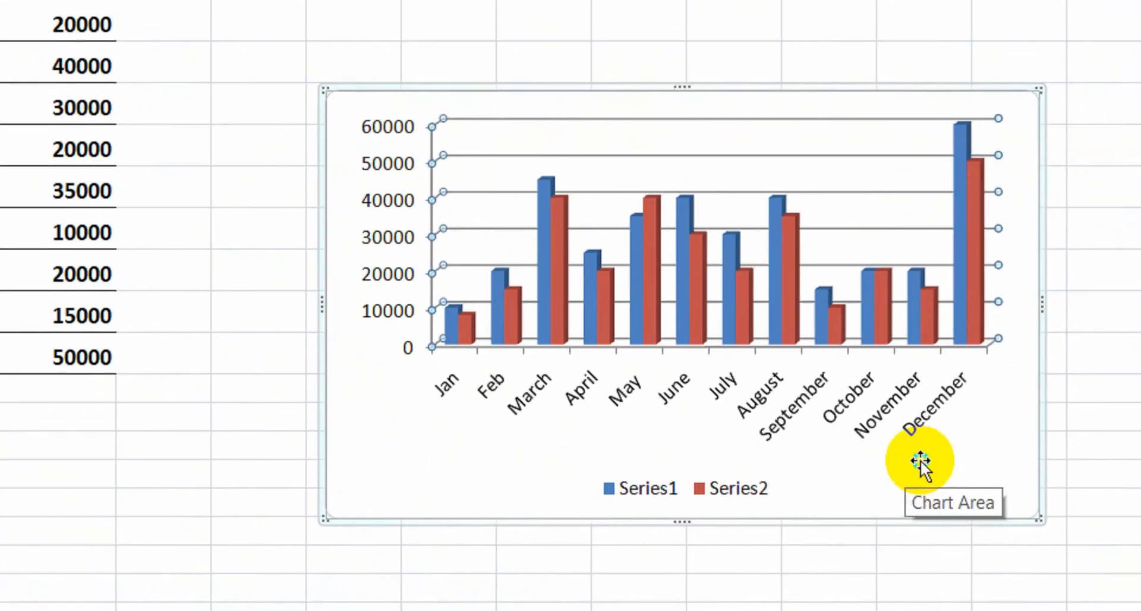
{"action": "right_click", "coordinate": [920, 467]}
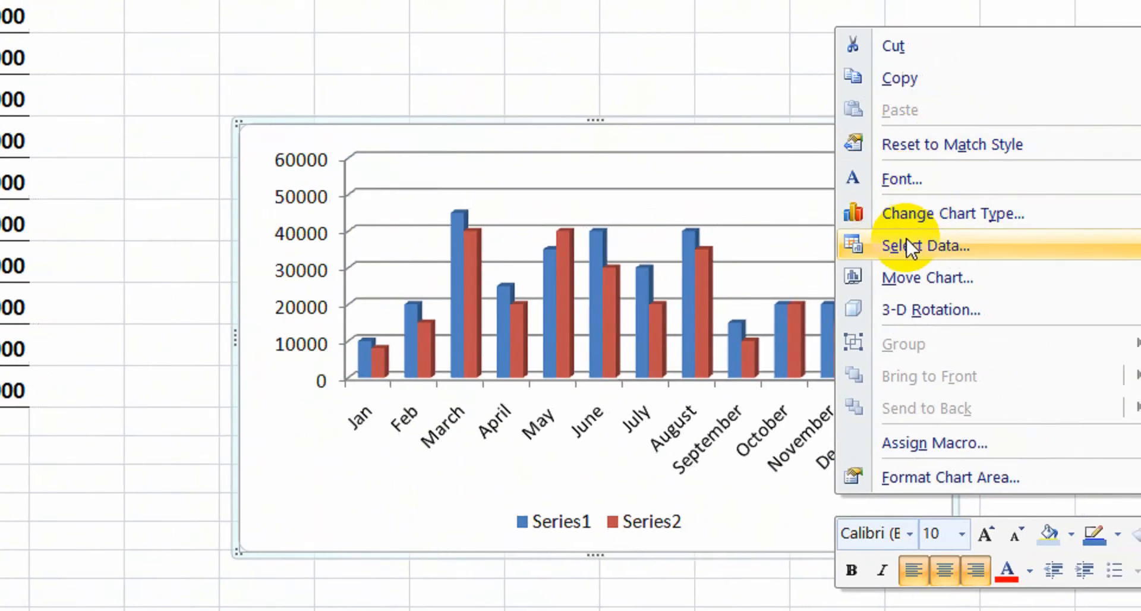
{"action": "left_click", "coordinate": [919, 244]}
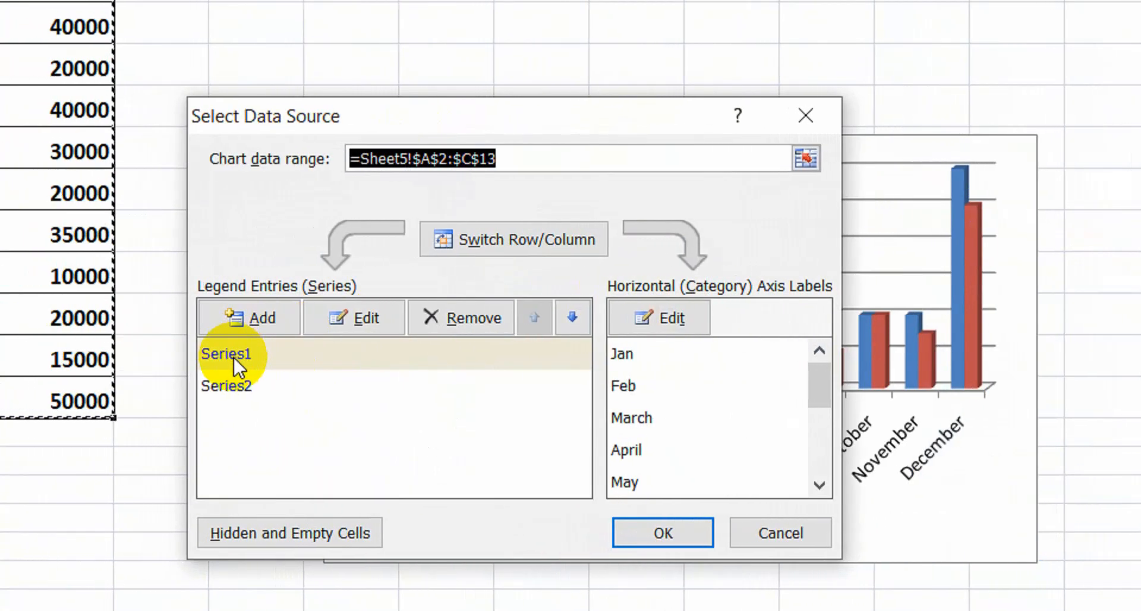
{"action": "left_click", "coordinate": [236, 357]}
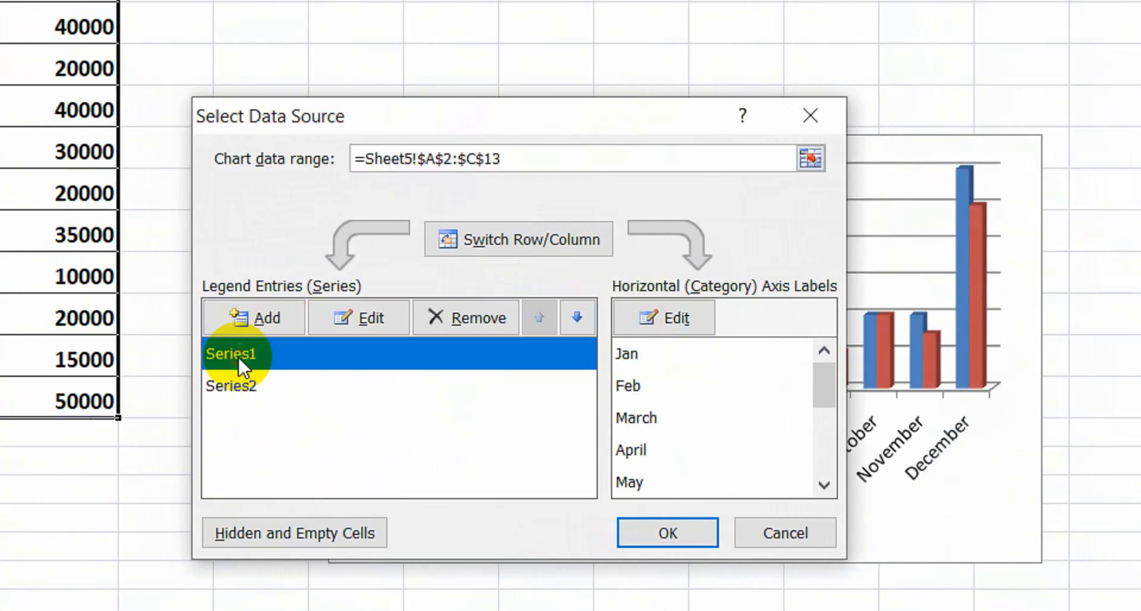
{"action": "left_click", "coordinate": [388, 323]}
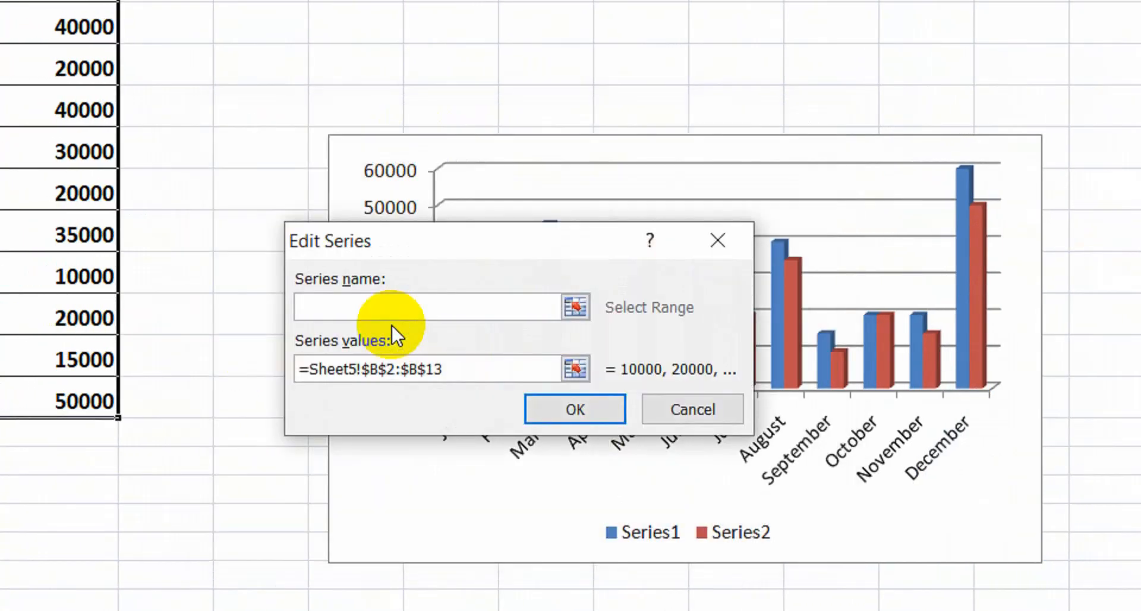
{"action": "type", "text": "Sales (in"}
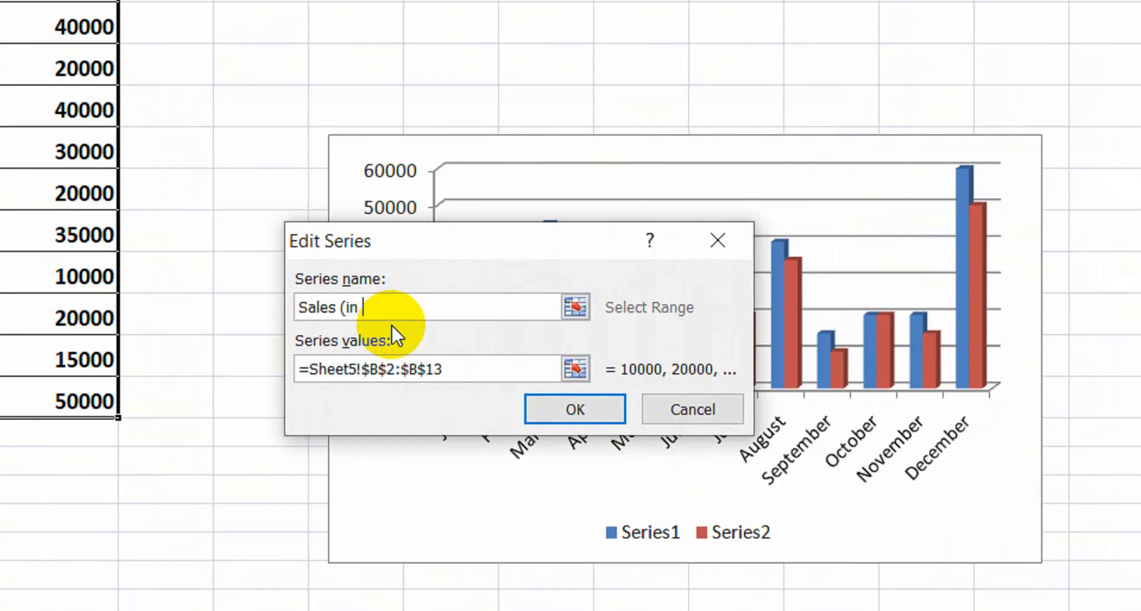
{"action": "type", "text": "Rs"}
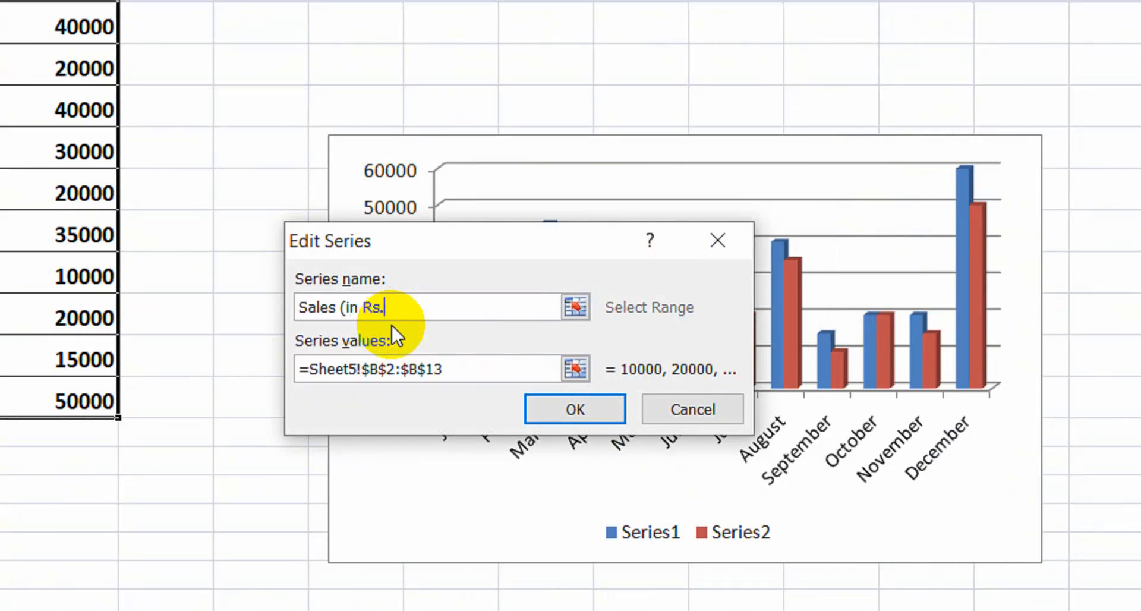
{"action": "type", "text": ".)"}
{"action": "left_click", "coordinate": [536, 411]}
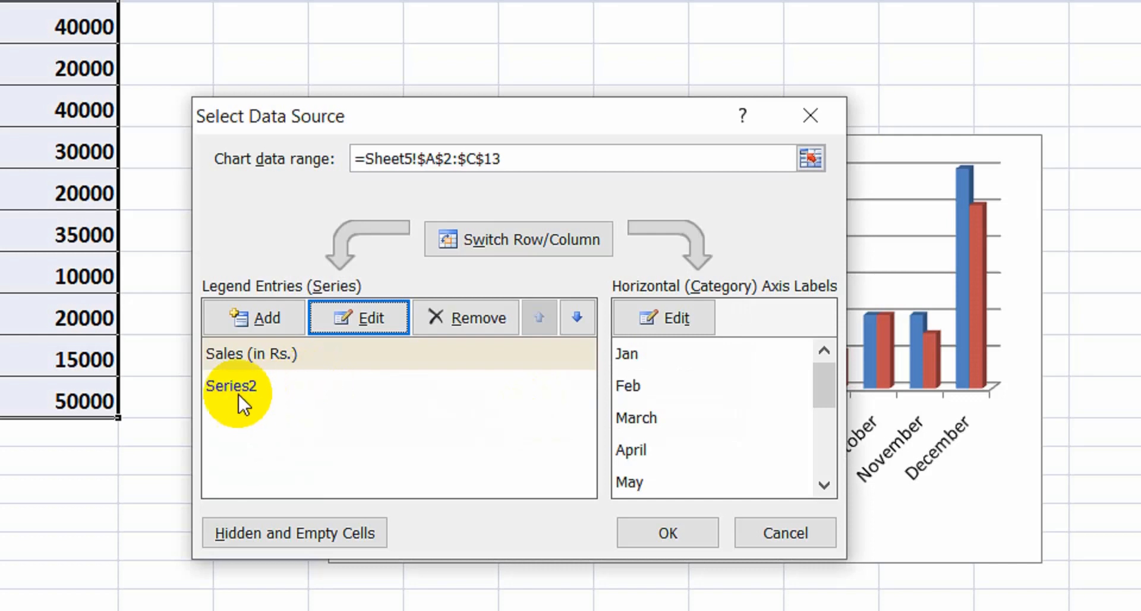
- Rename Series2 to "Expenses (in Rs.)" and apply the data source changes to the chart
{"action": "left_click", "coordinate": [238, 394]}
{"action": "left_click", "coordinate": [327, 326]}
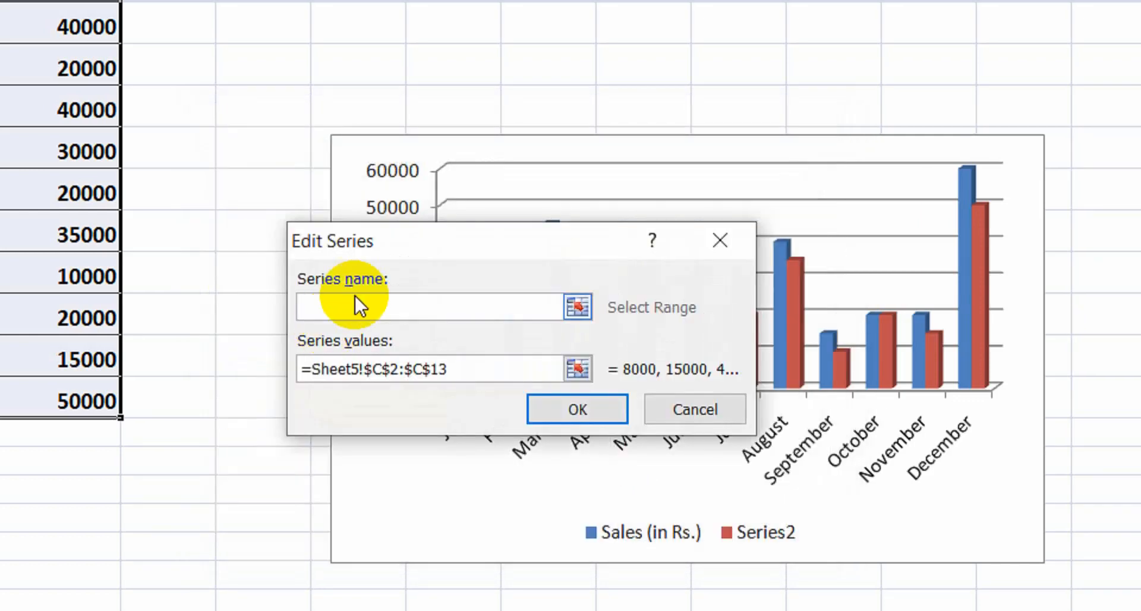
{"action": "type", "text": "Expenses"}
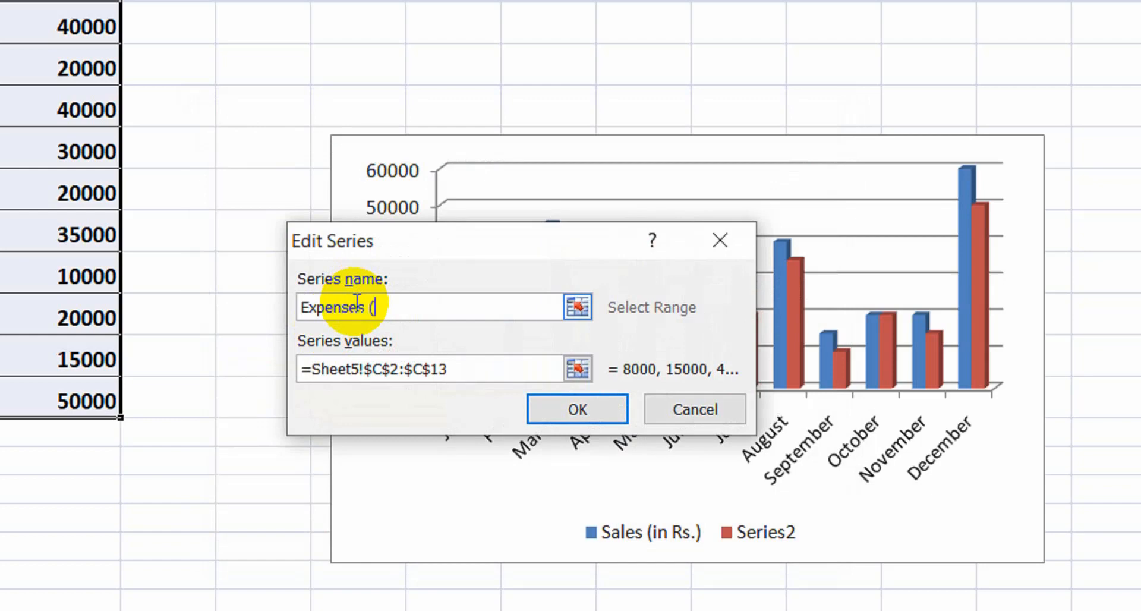
{"action": "type", "text": " (in Rs."}
{"action": "left_click", "coordinate": [558, 409]}
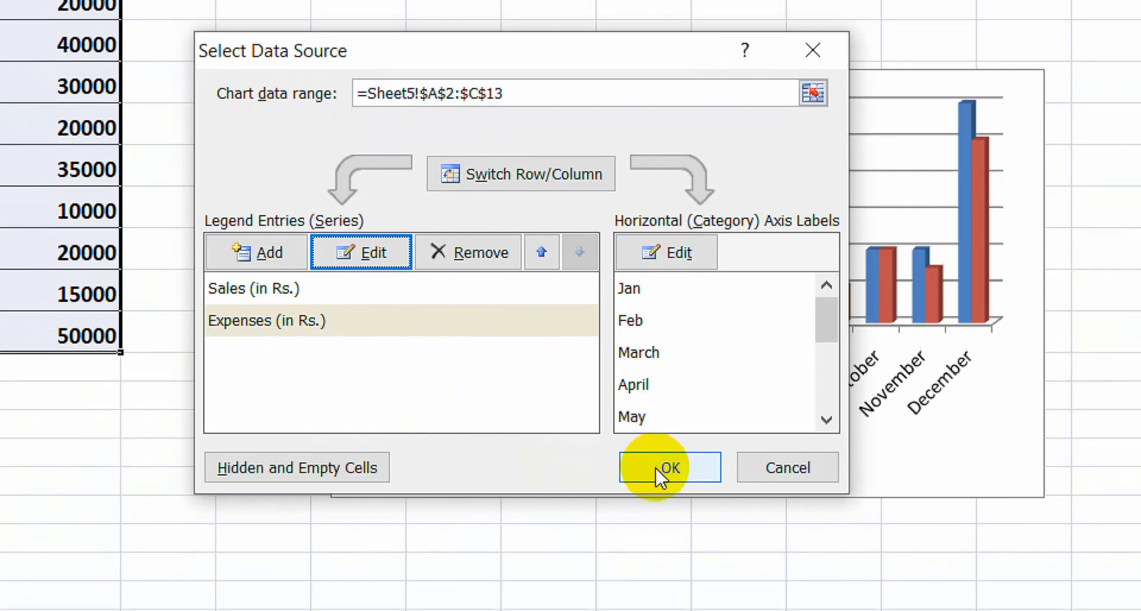
{"action": "left_click", "coordinate": [657, 538]}
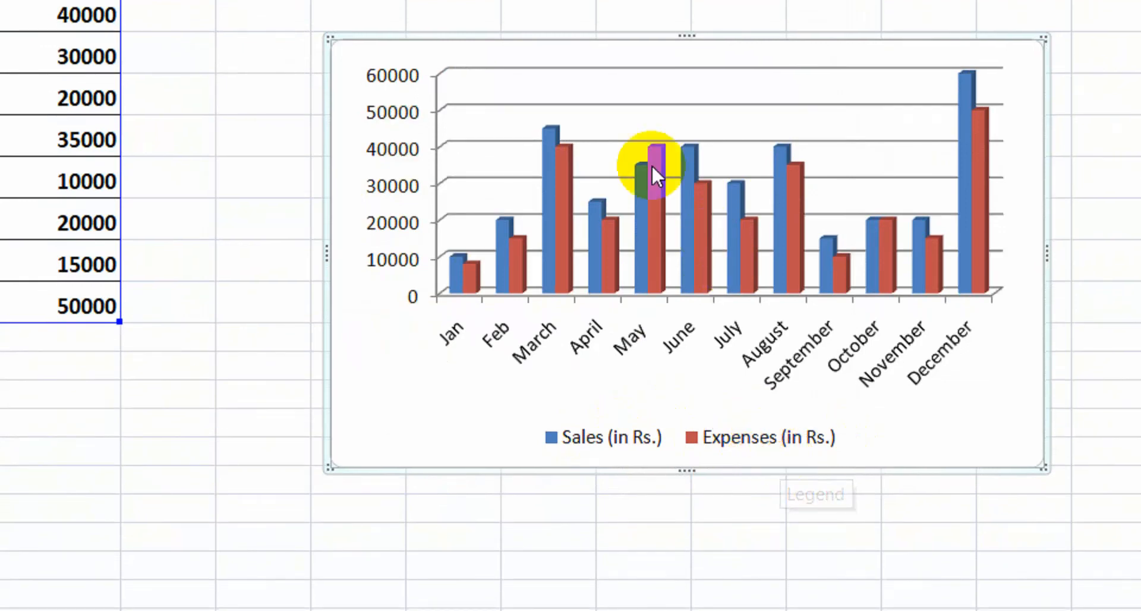
- Select the whole Expenses series in the chart and single out its May column
{"action": "left_click", "coordinate": [657, 255]}
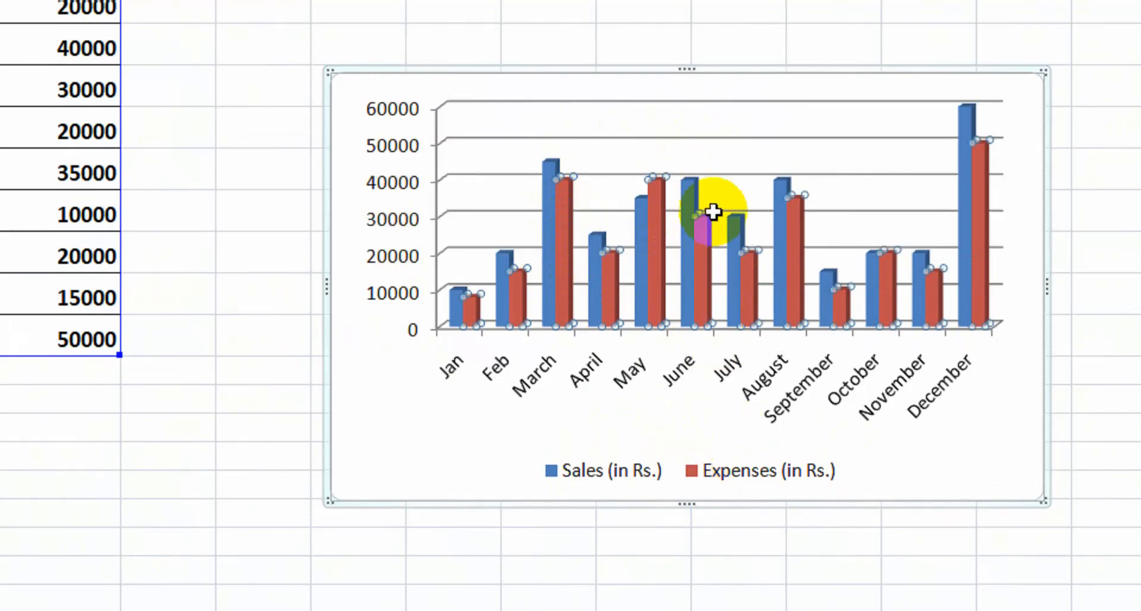
{"action": "left_click", "coordinate": [642, 189]}
{"action": "left_click", "coordinate": [654, 196]}
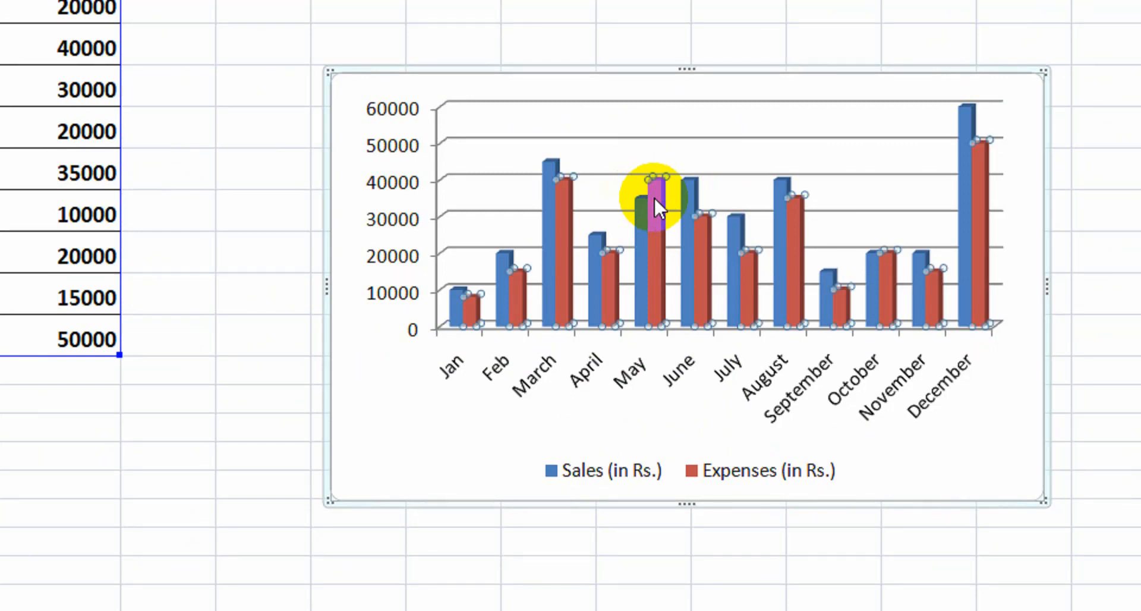
{"action": "left_click", "coordinate": [654, 196]}
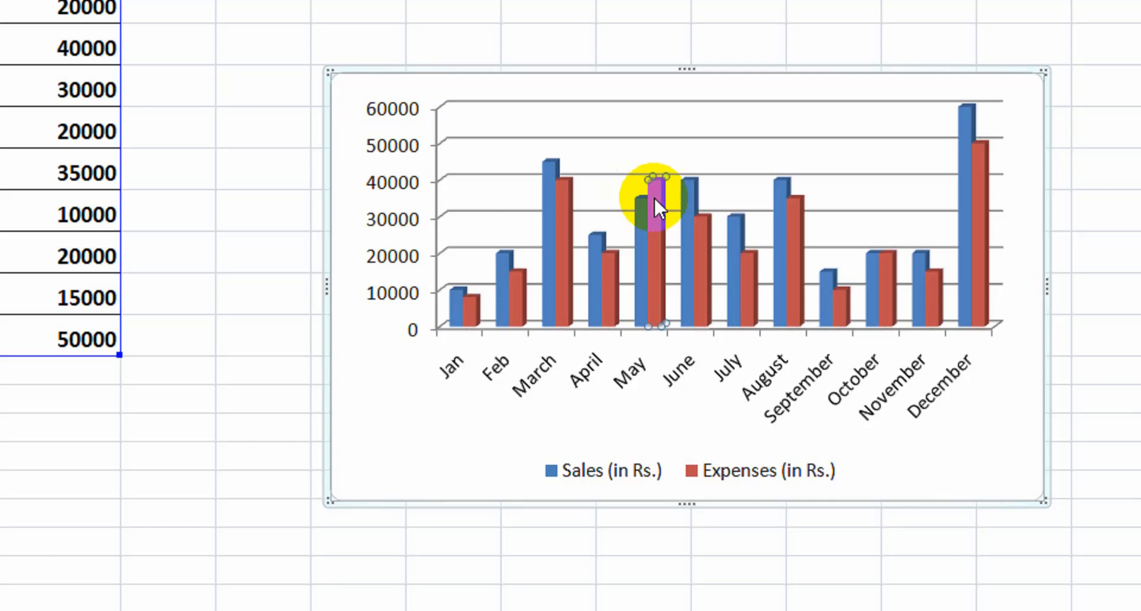
{"action": "left_click", "coordinate": [500, 438]}
- Set the Expenses series' gap depth to 218% and its gap width to 200%
{"action": "left_click", "coordinate": [657, 238]}
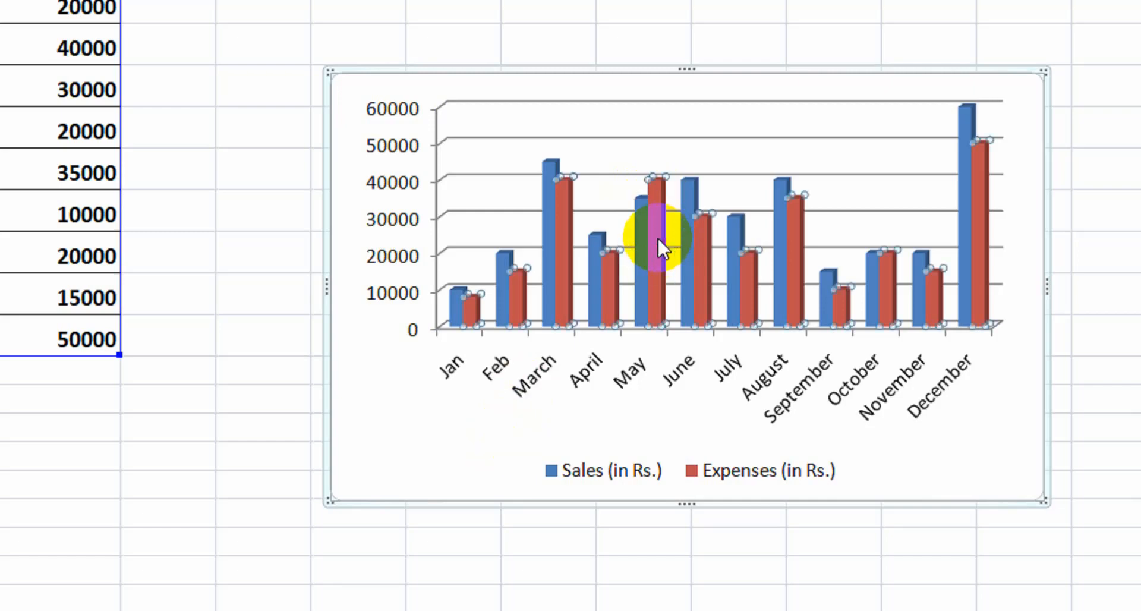
{"action": "right_click", "coordinate": [657, 237]}
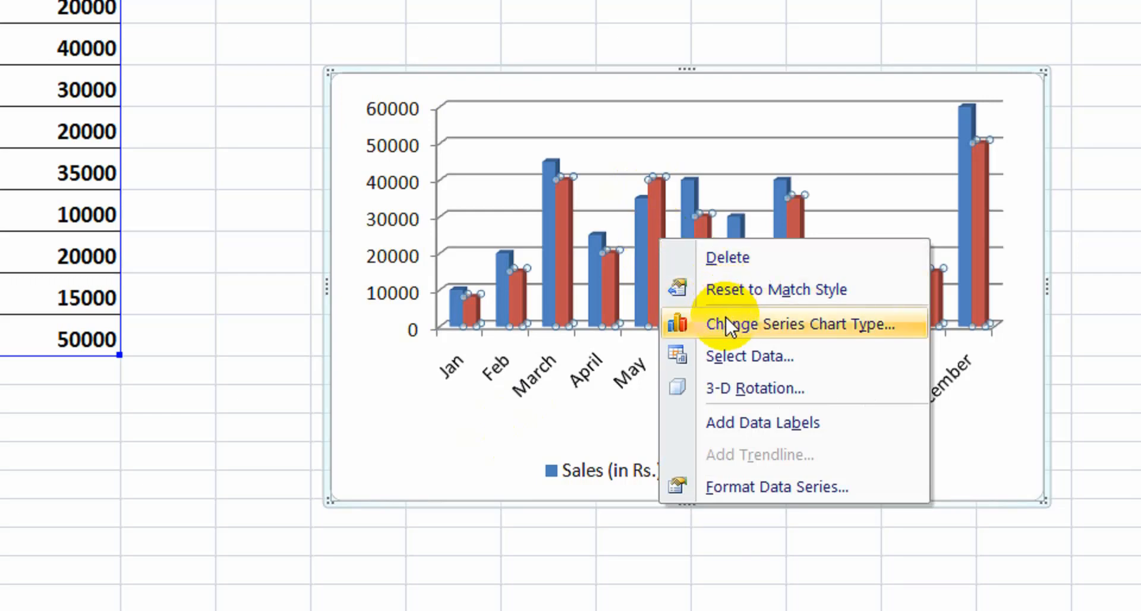
{"action": "left_click", "coordinate": [722, 486]}
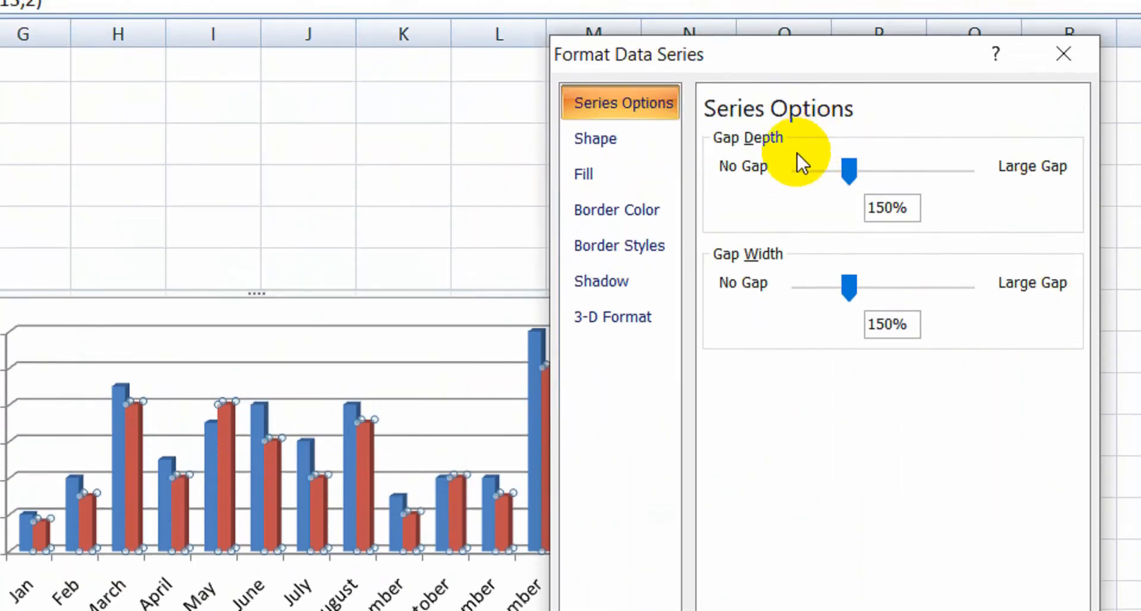
{"action": "left_click_drag", "start_coordinate": [847, 163], "coordinate": [892, 166]}
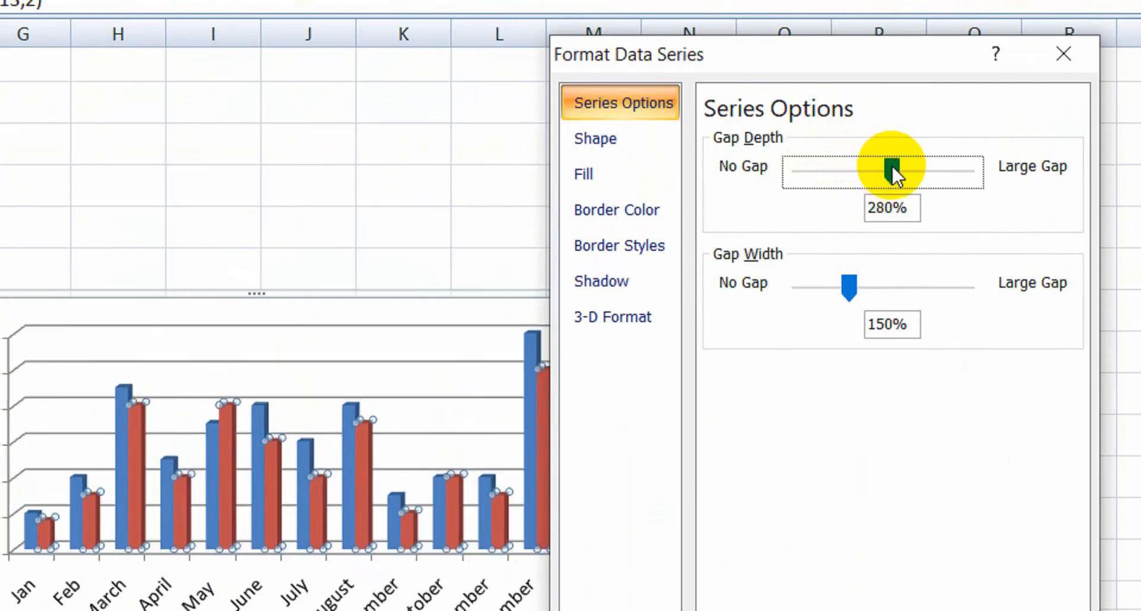
{"action": "left_click_drag", "start_coordinate": [893, 166], "coordinate": [872, 177]}
{"action": "left_click_drag", "start_coordinate": [857, 286], "coordinate": [838, 262]}
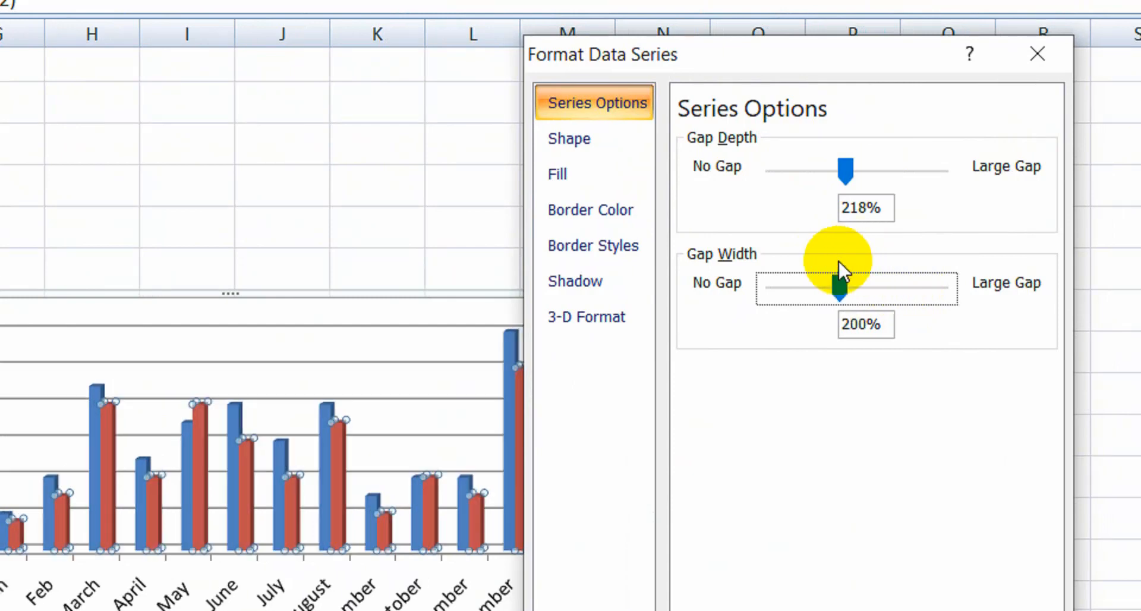
- Try the full cone and partial cone column shapes for the Expenses series, and settle on Full Pyramid
{"action": "left_click", "coordinate": [558, 142]}
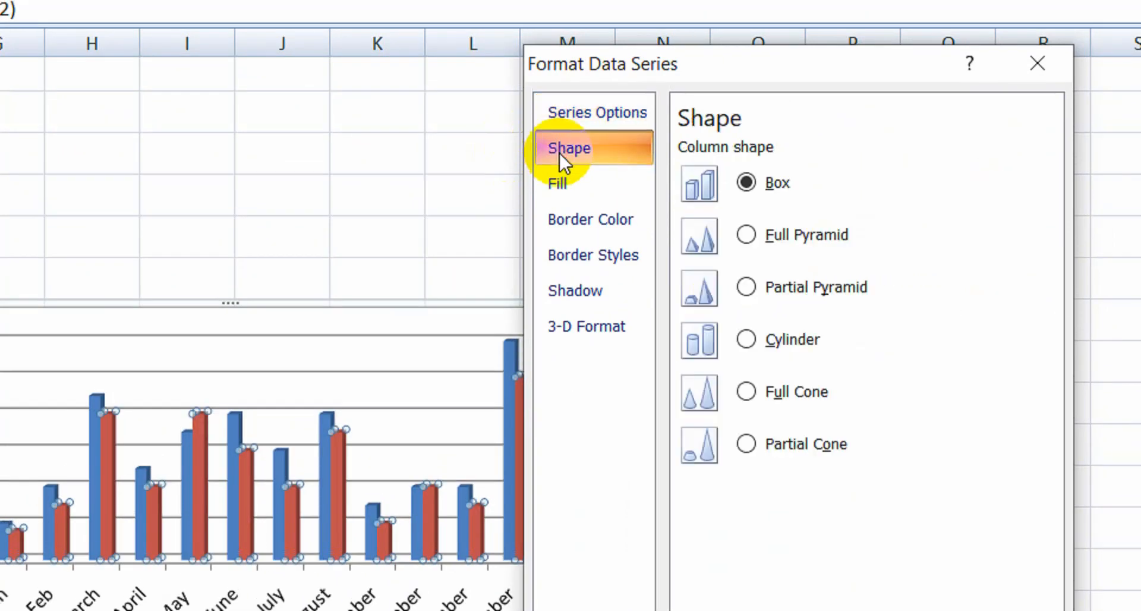
{"action": "left_click", "coordinate": [765, 234]}
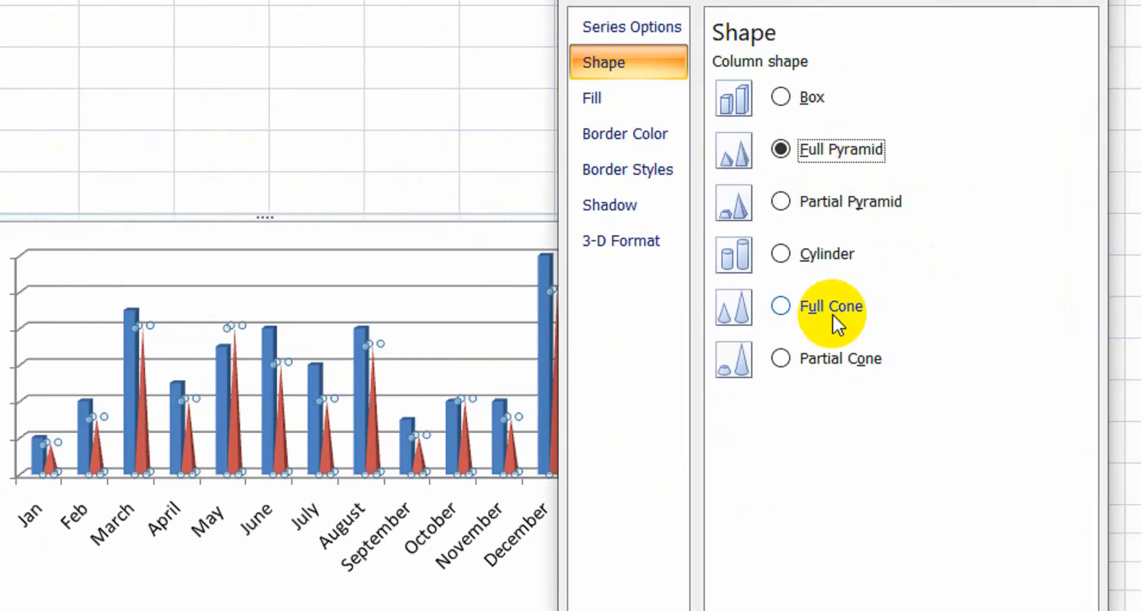
{"action": "left_click", "coordinate": [808, 306]}
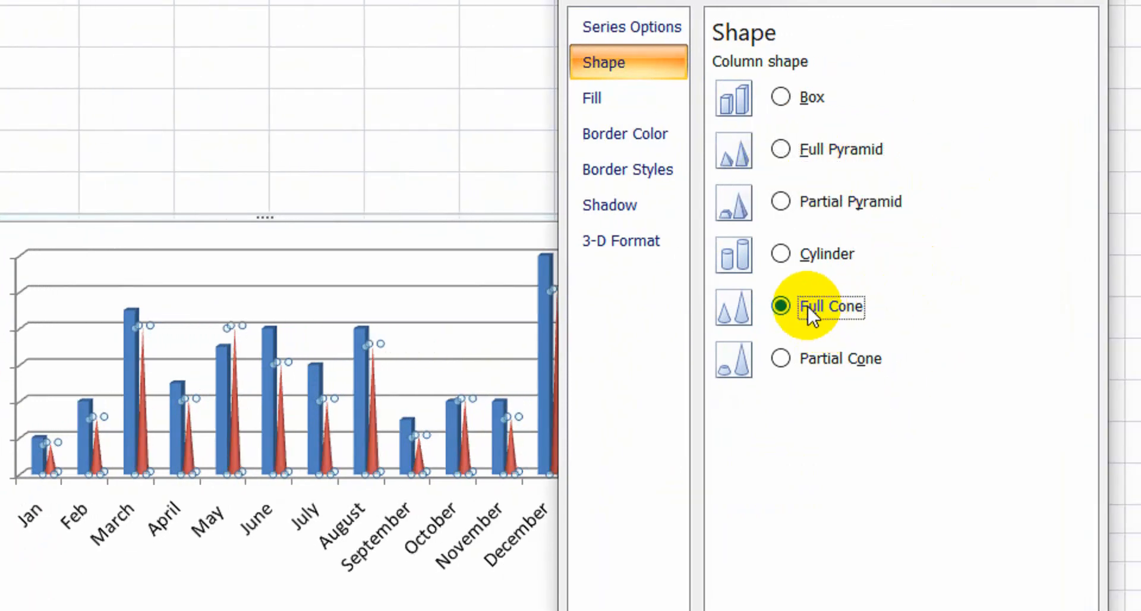
{"action": "left_click", "coordinate": [781, 356]}
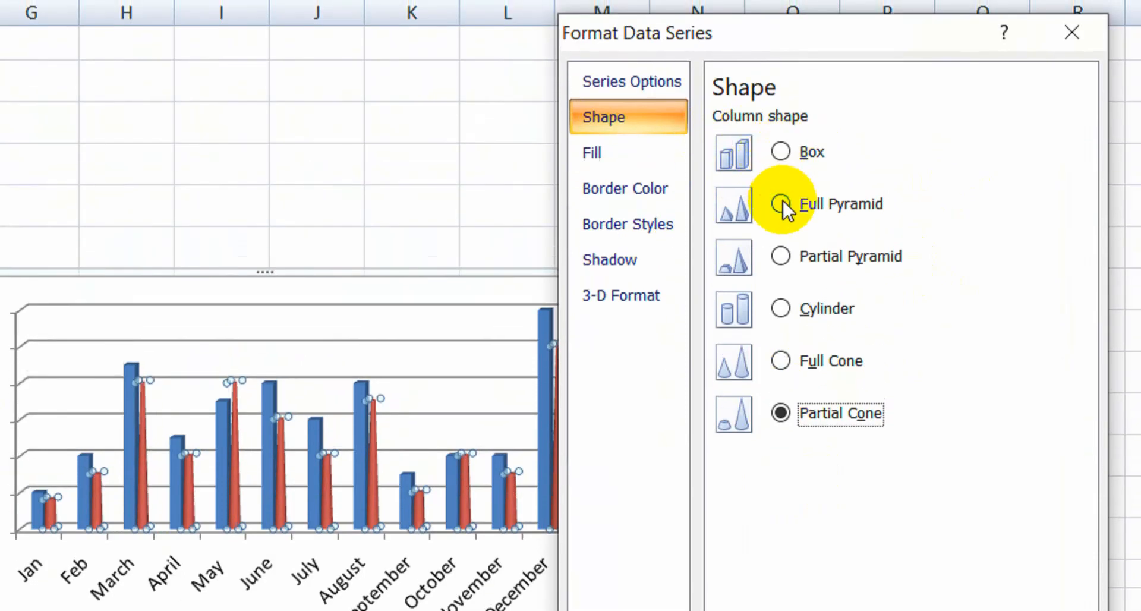
{"action": "left_click", "coordinate": [782, 201]}
- Give the Expenses pyramids a solid fill in a dark orange theme colour
{"action": "left_click", "coordinate": [600, 149]}
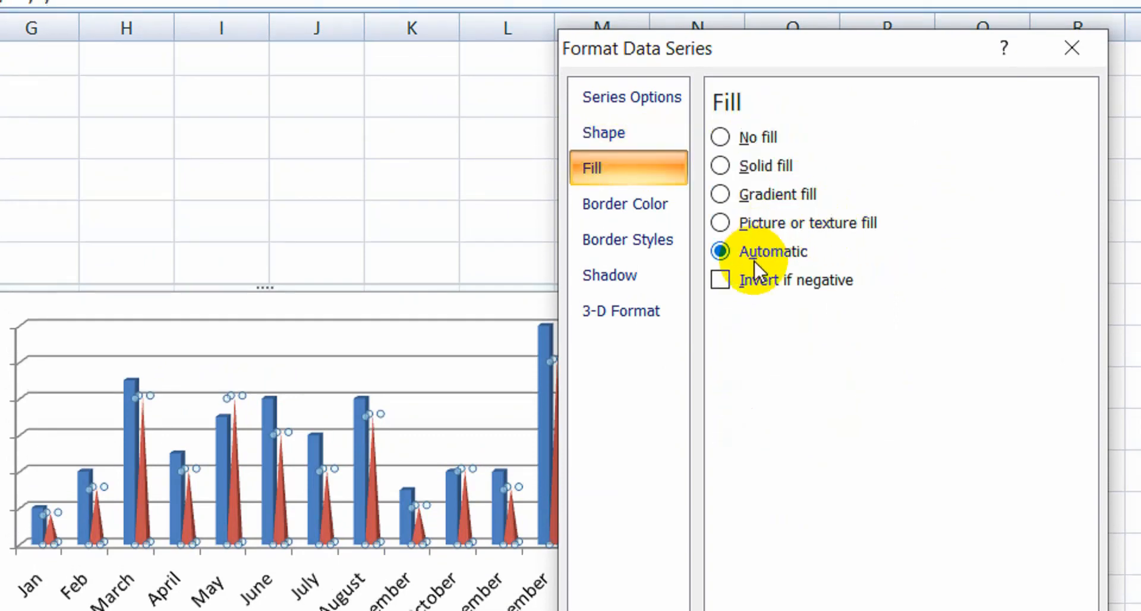
{"action": "left_click", "coordinate": [720, 162]}
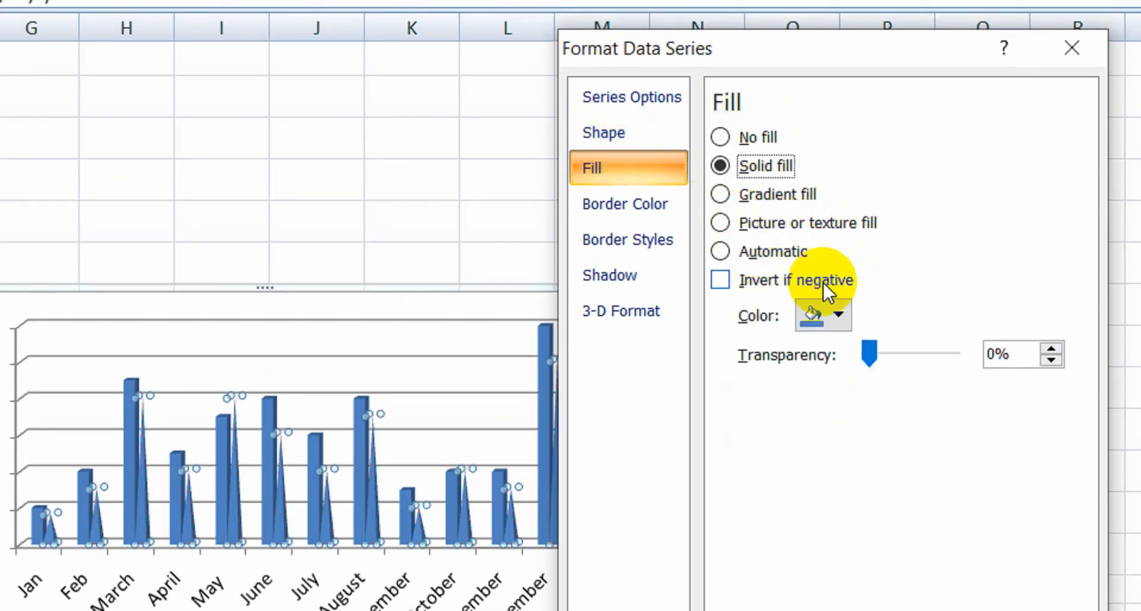
{"action": "left_click", "coordinate": [840, 310]}
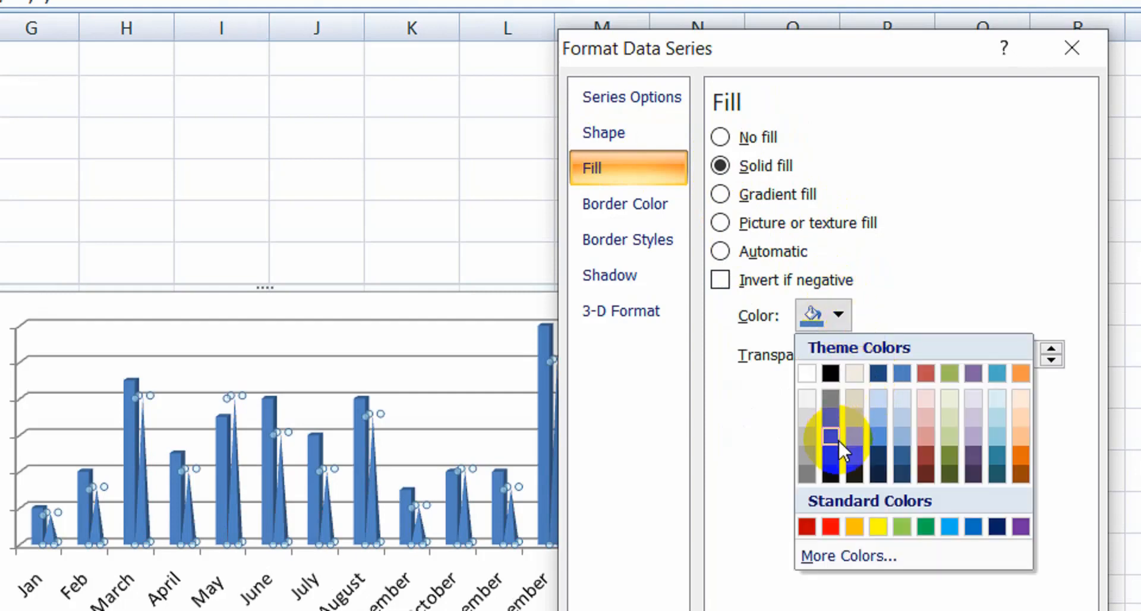
{"action": "left_click", "coordinate": [1021, 456]}
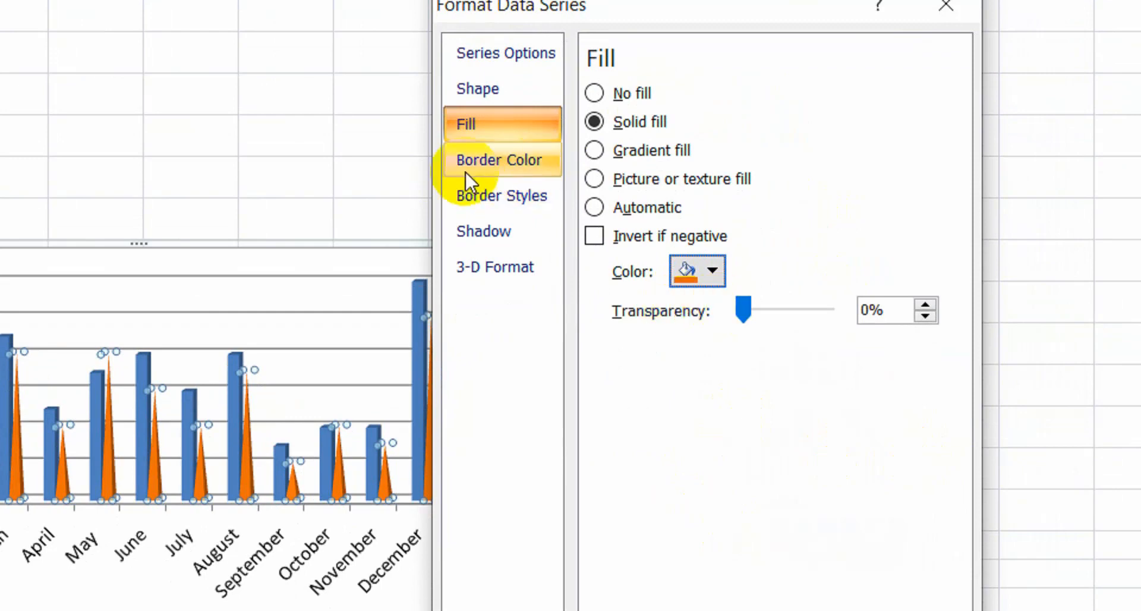
- Review the border colour, border style, shadow and 3-D format settings of the Expenses series and close its formatting
{"action": "left_click", "coordinate": [491, 166]}
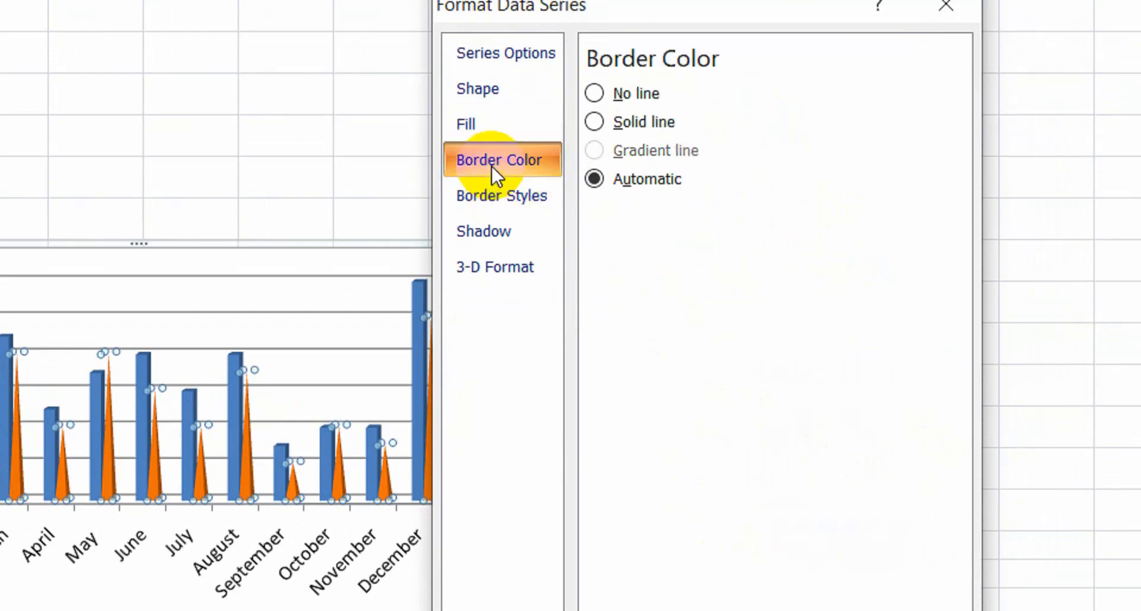
{"action": "left_click", "coordinate": [497, 191]}
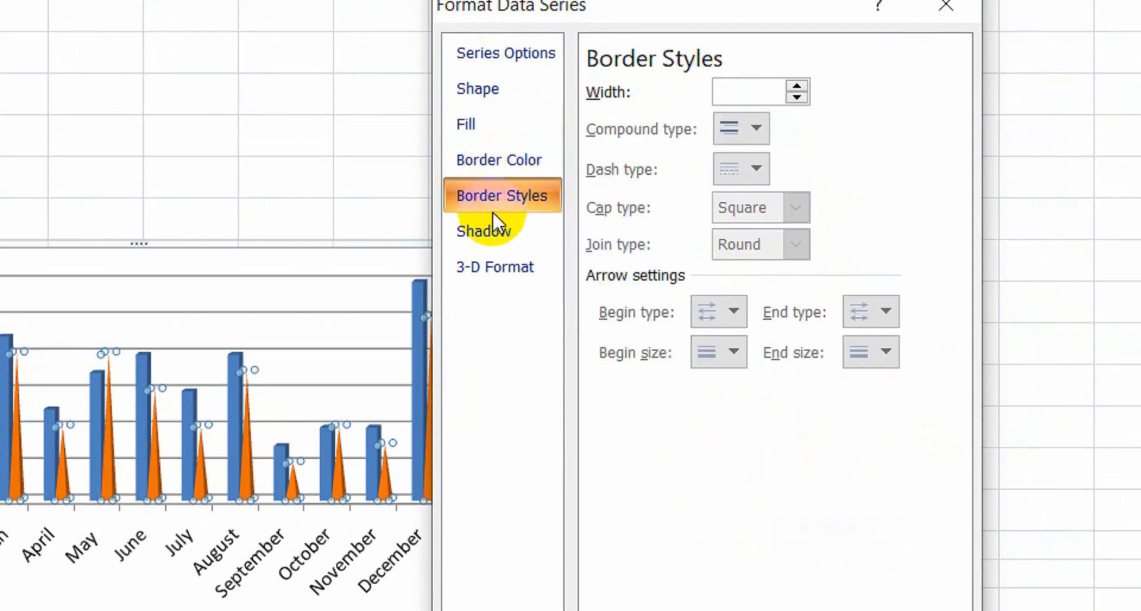
{"action": "left_click", "coordinate": [487, 230]}
{"action": "left_click", "coordinate": [486, 263]}
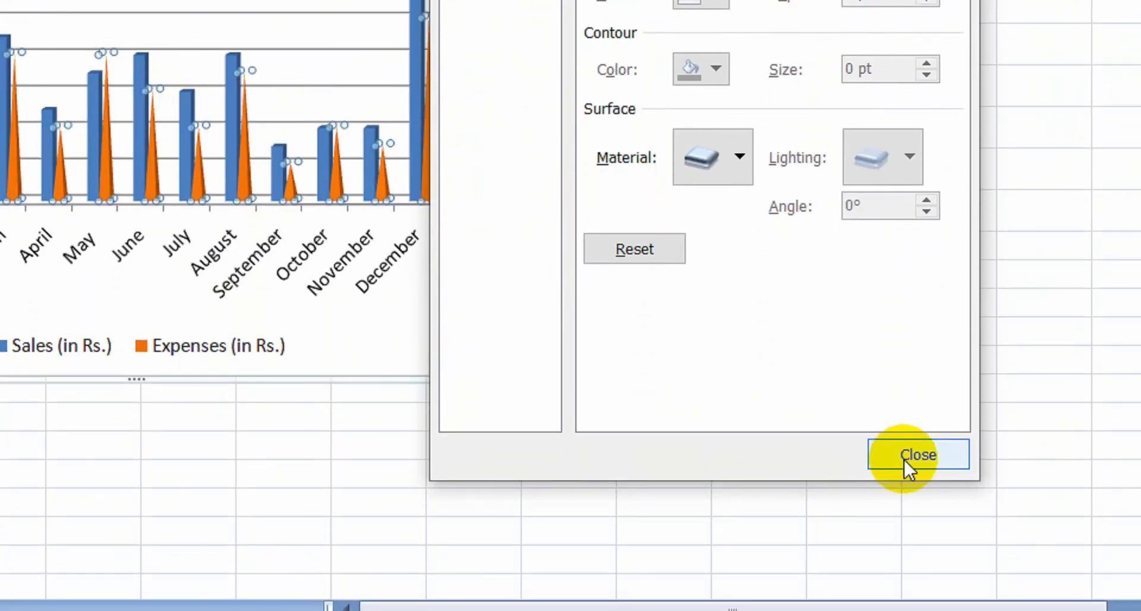
{"action": "left_click", "coordinate": [904, 458]}
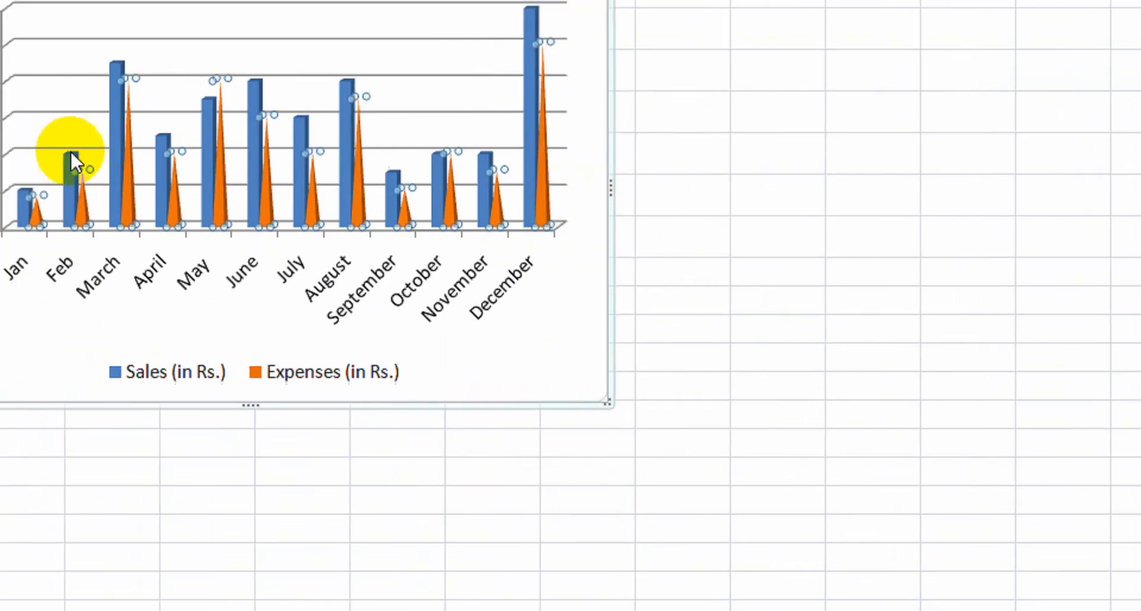
- Add data labels to the Expenses series and deselect the chart
{"action": "mouse_move", "coordinate": [215, 189]}
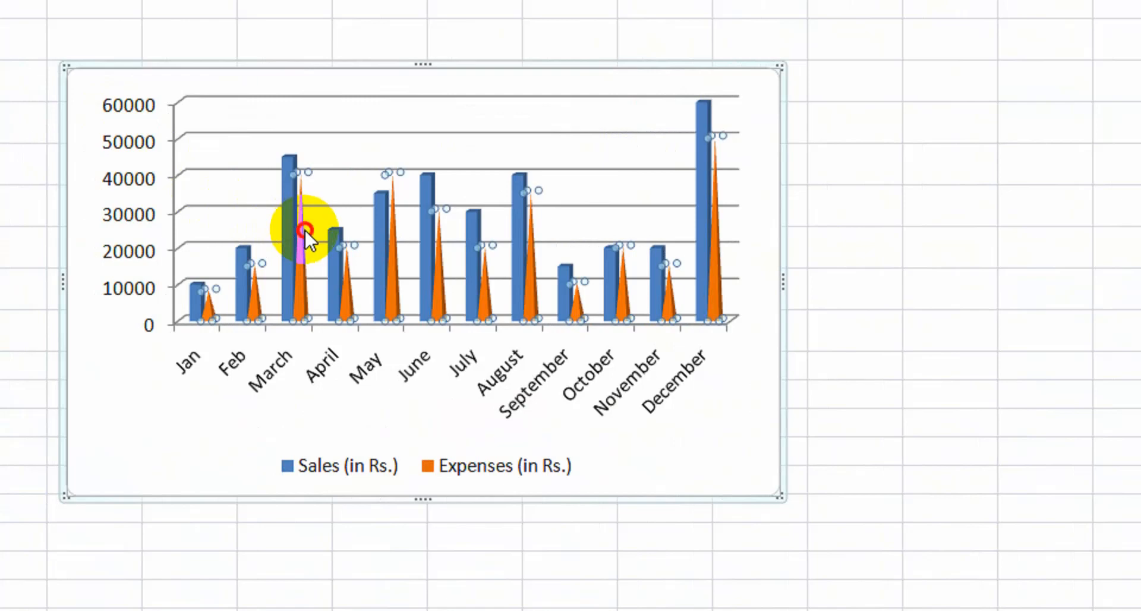
{"action": "right_click", "coordinate": [301, 234]}
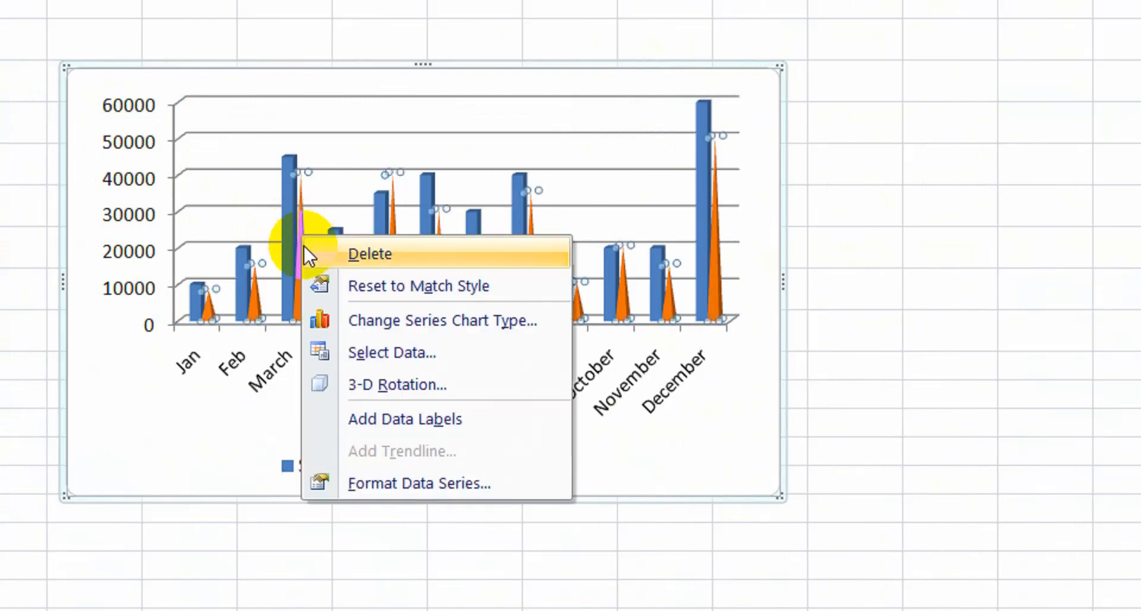
{"action": "left_click", "coordinate": [366, 419]}
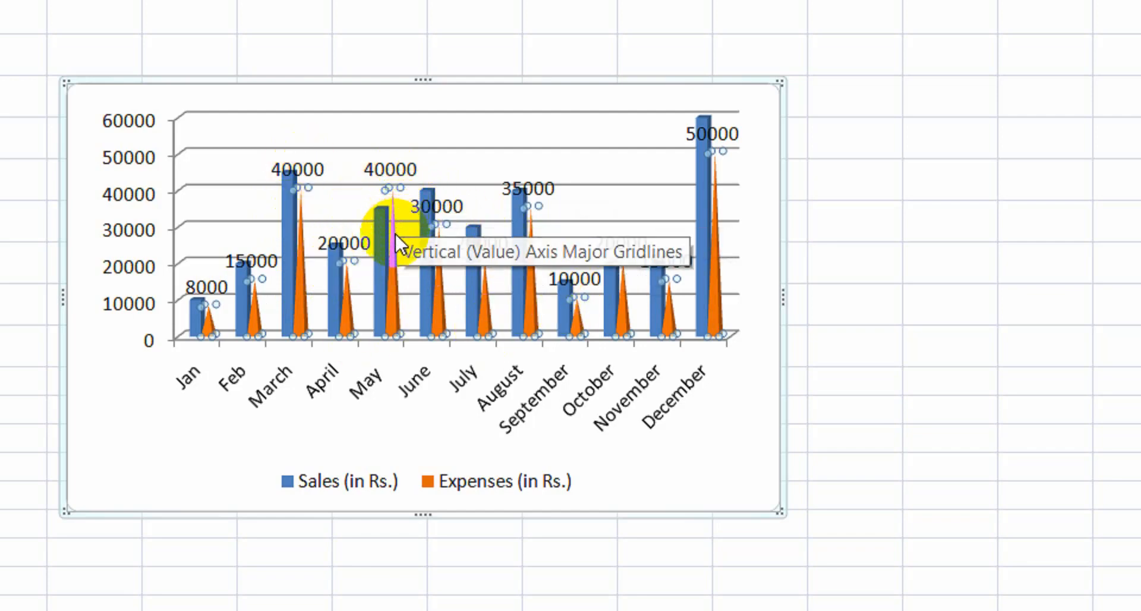
{"action": "left_click", "coordinate": [394, 252]}
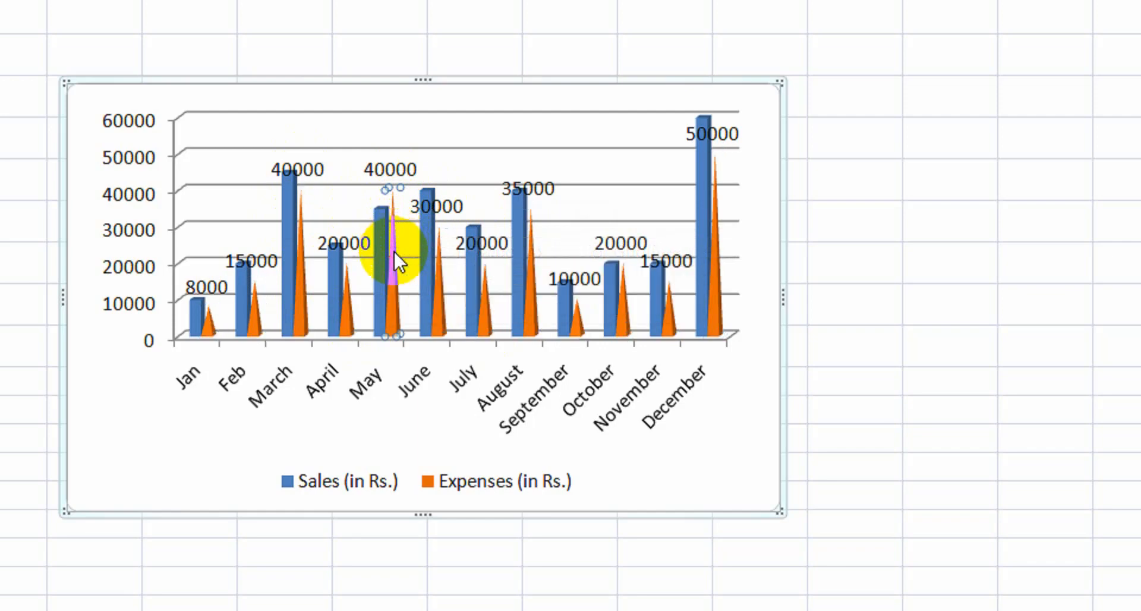
{"action": "left_click", "coordinate": [178, 526]}
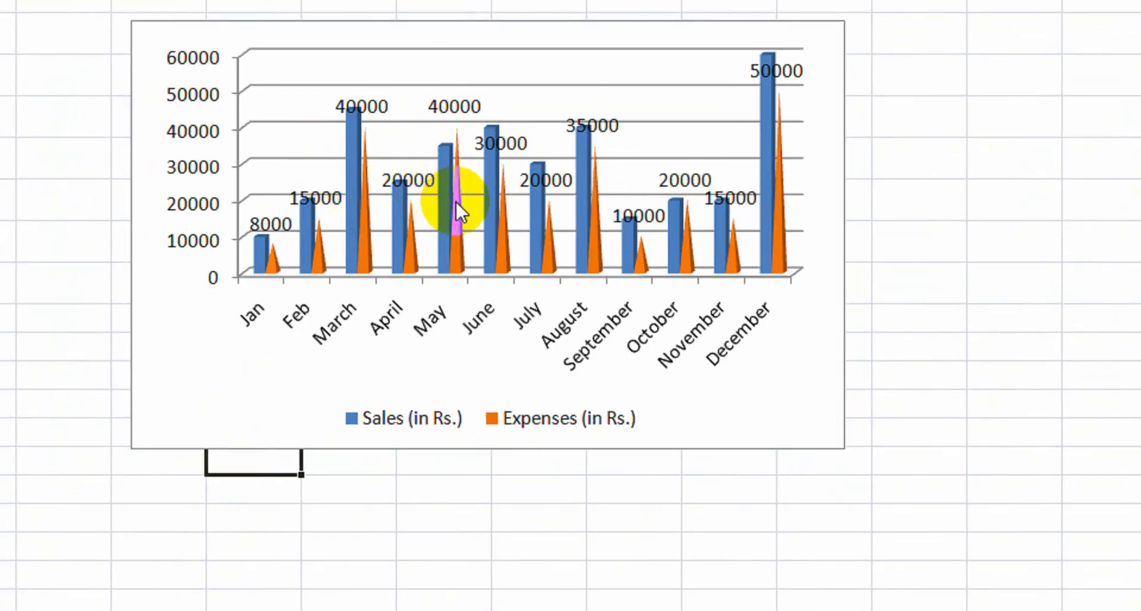
- Select the Expenses series and open the formatting options for its data labels
{"action": "left_click", "coordinate": [458, 202]}
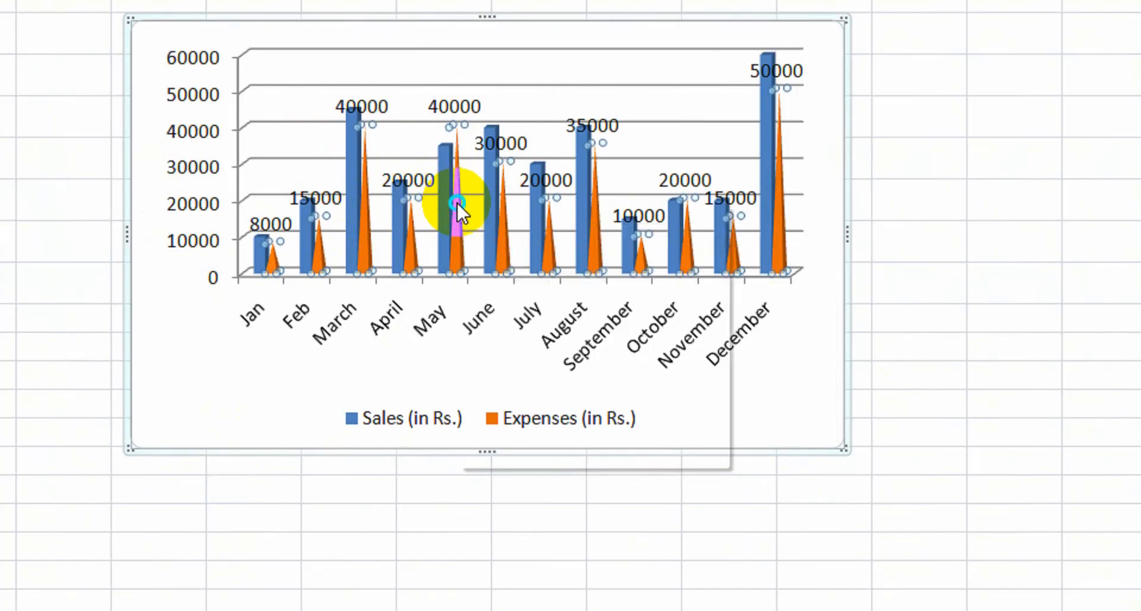
{"action": "right_click", "coordinate": [457, 202]}
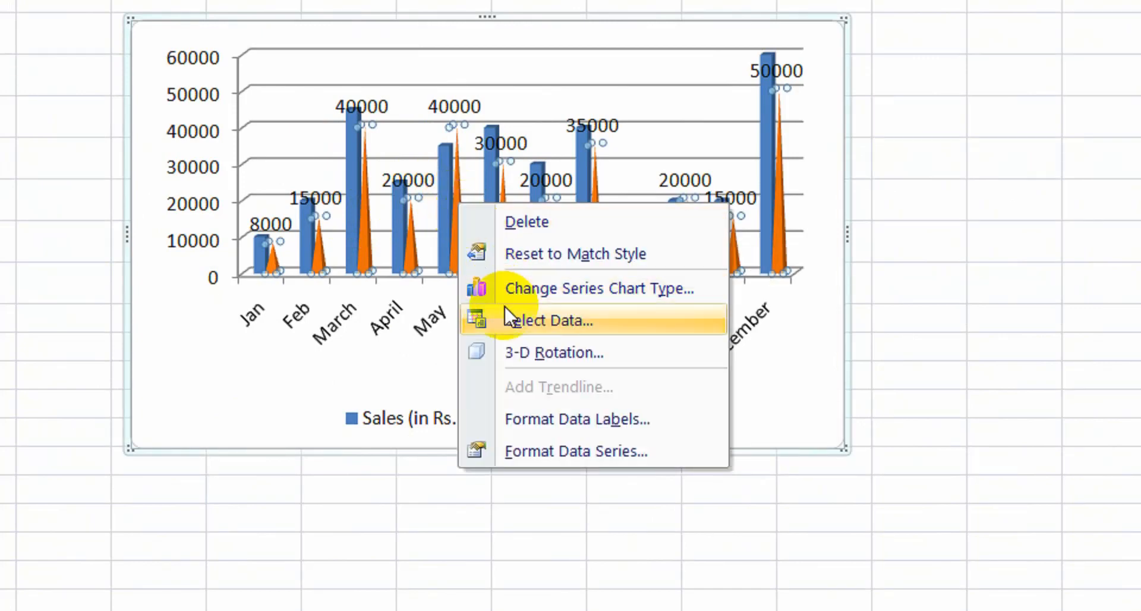
{"action": "left_click", "coordinate": [525, 410]}
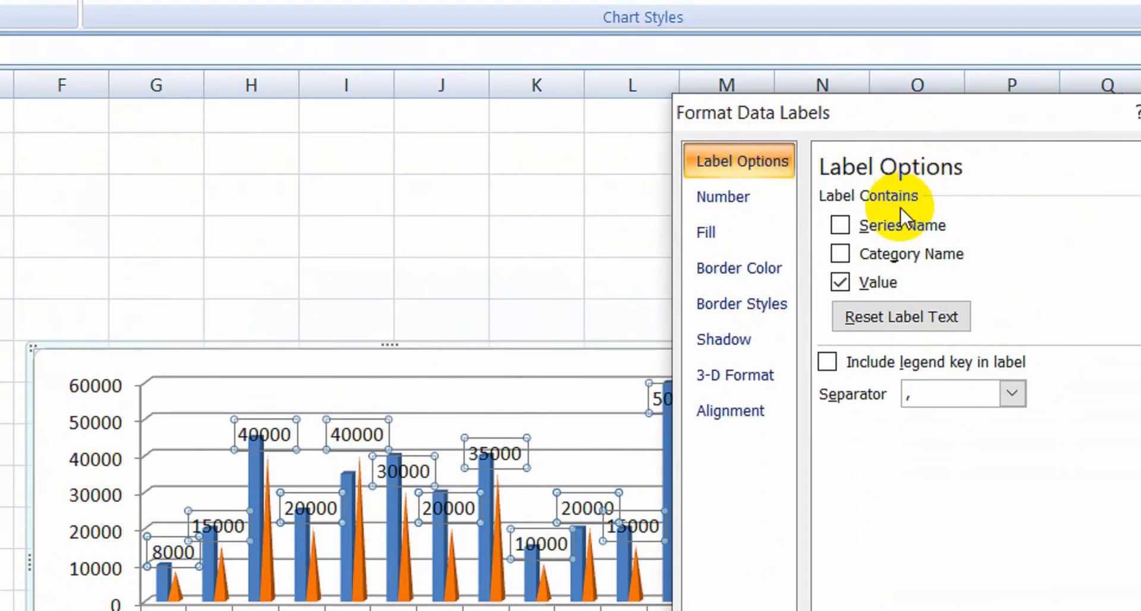
- Try including the series name and the category name in the Expenses data labels
{"action": "left_click", "coordinate": [843, 227]}
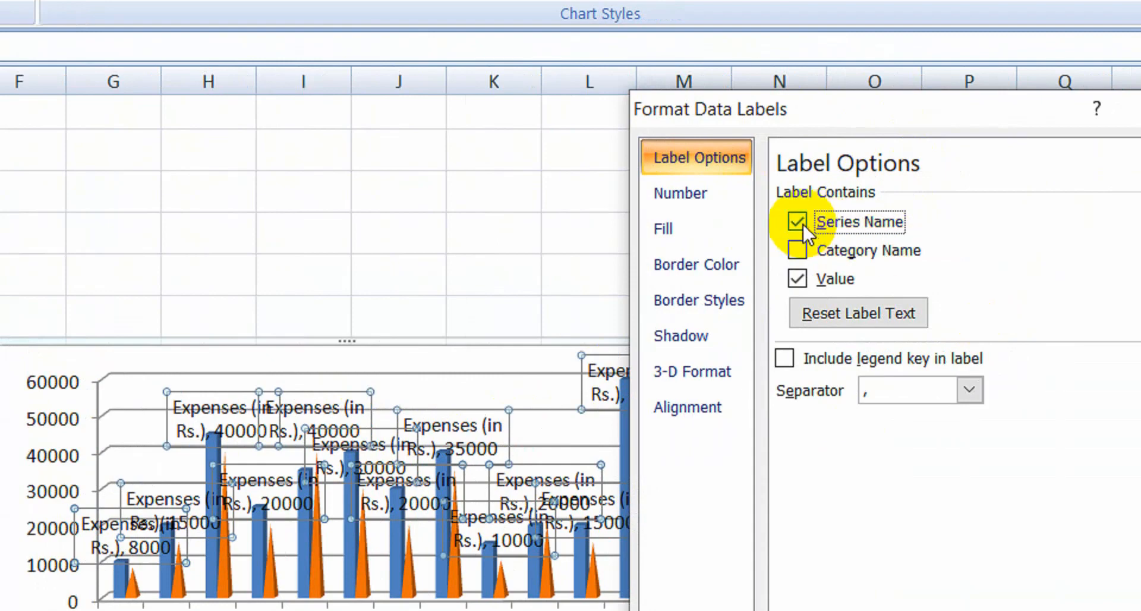
{"action": "left_click", "coordinate": [804, 223]}
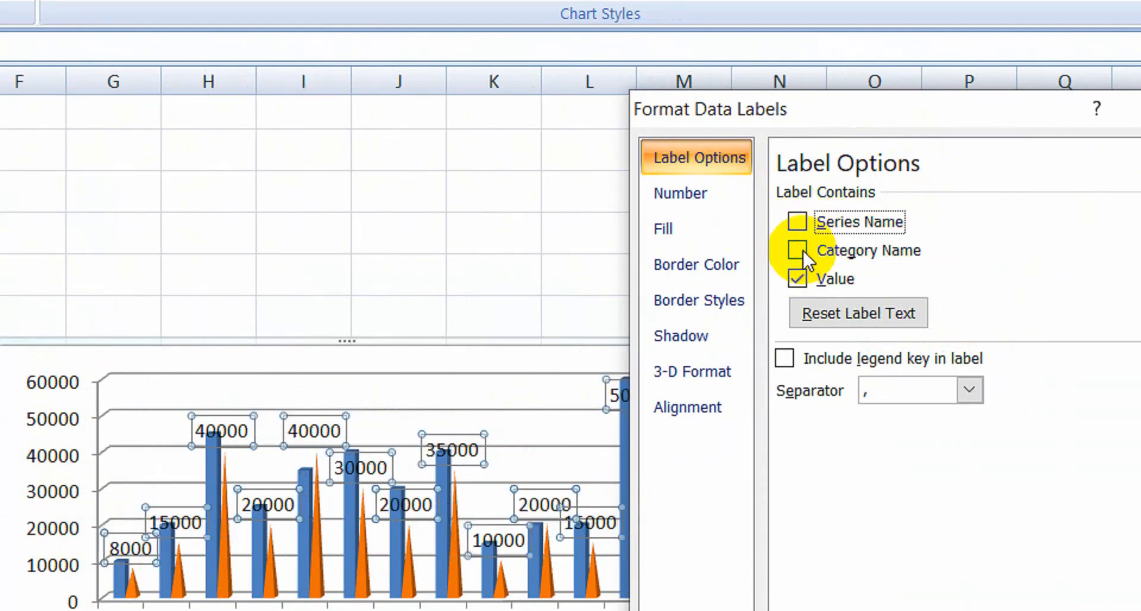
{"action": "left_click", "coordinate": [804, 247]}
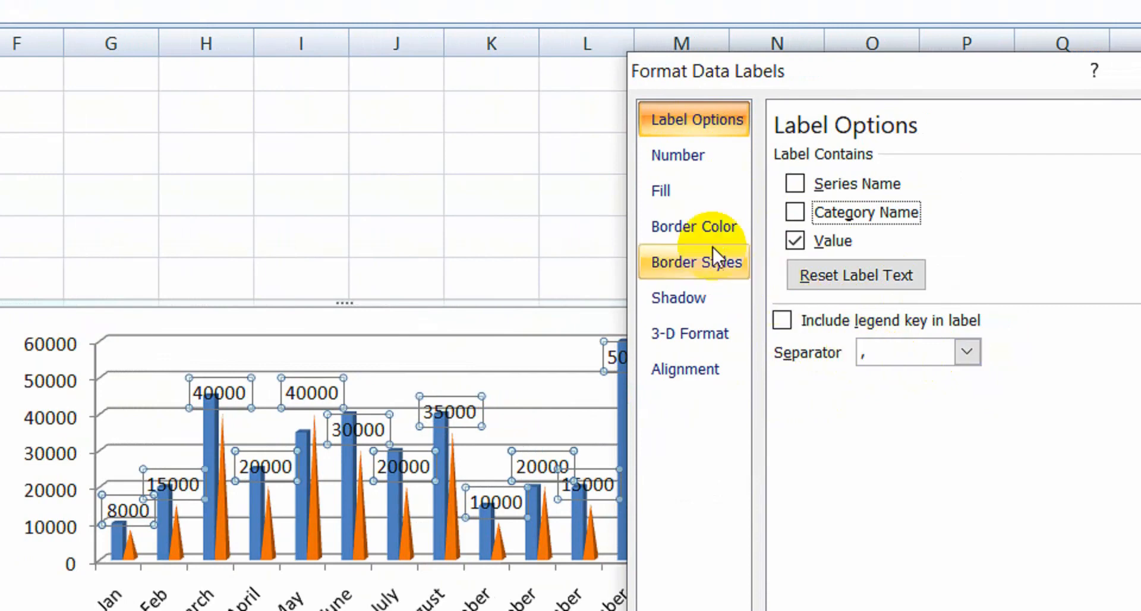
- Try a solid white fill on the Expenses data labels, settle on No fill, and close the label formatting
{"action": "left_click", "coordinate": [665, 193]}
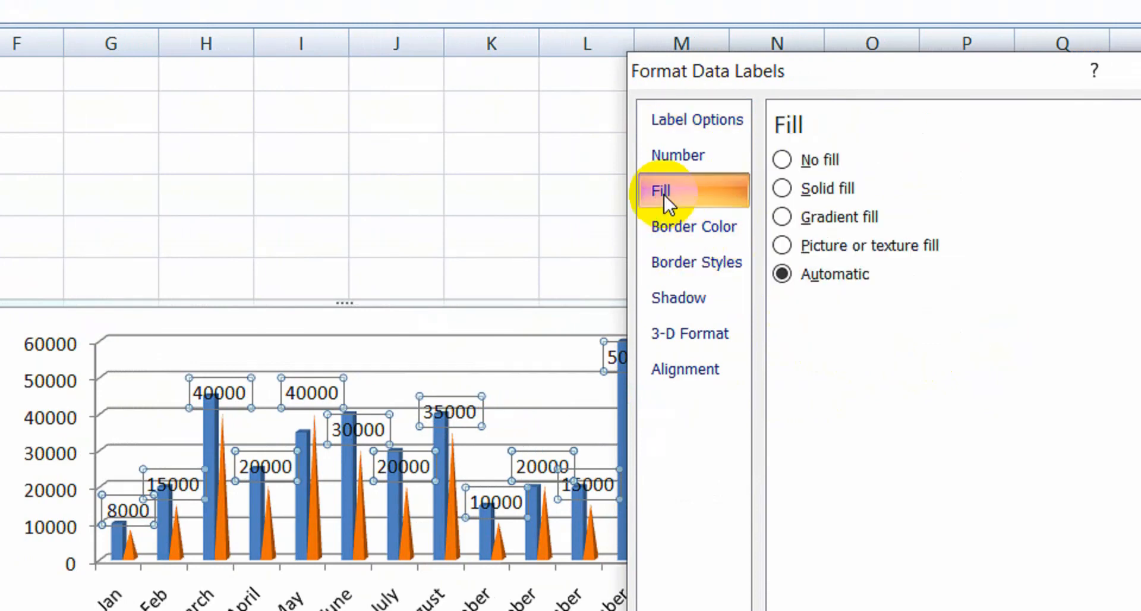
{"action": "left_click", "coordinate": [784, 193]}
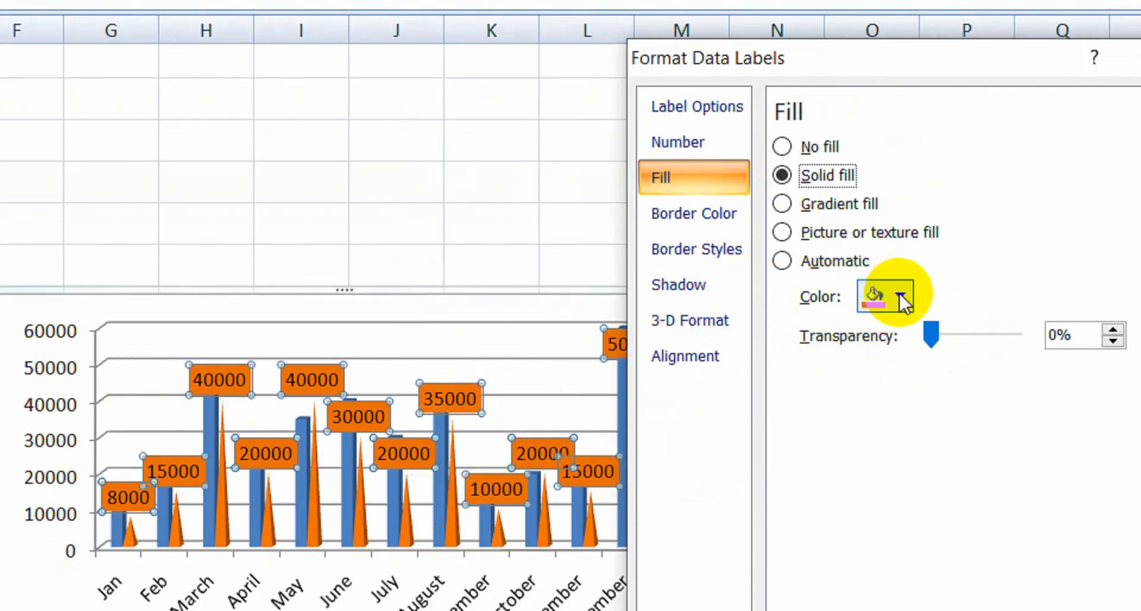
{"action": "left_click", "coordinate": [897, 295]}
{"action": "left_click", "coordinate": [867, 355]}
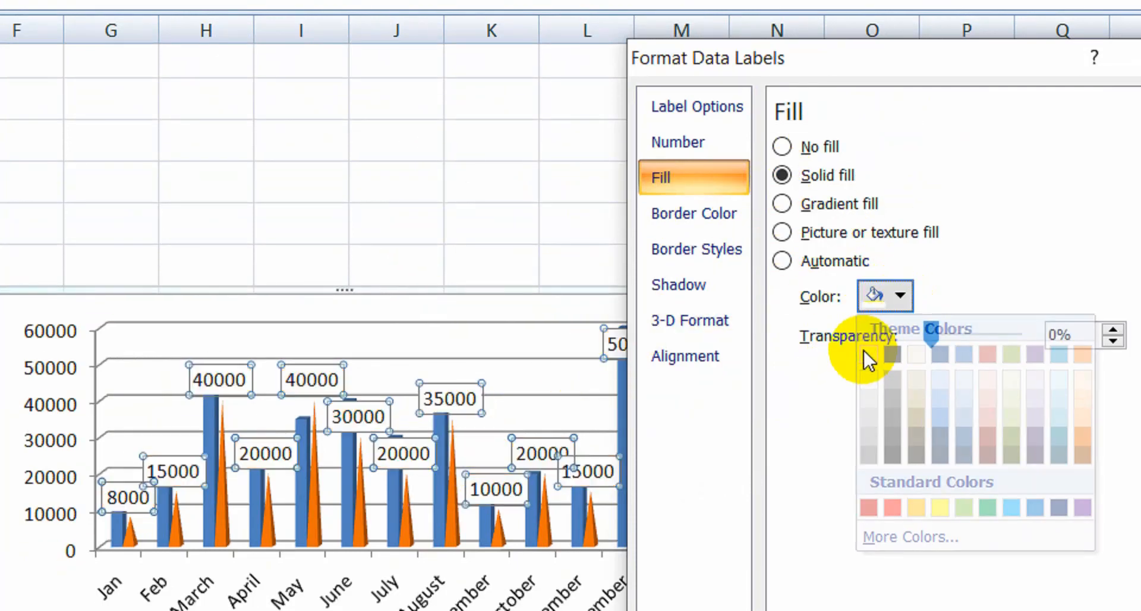
{"action": "left_click", "coordinate": [899, 295]}
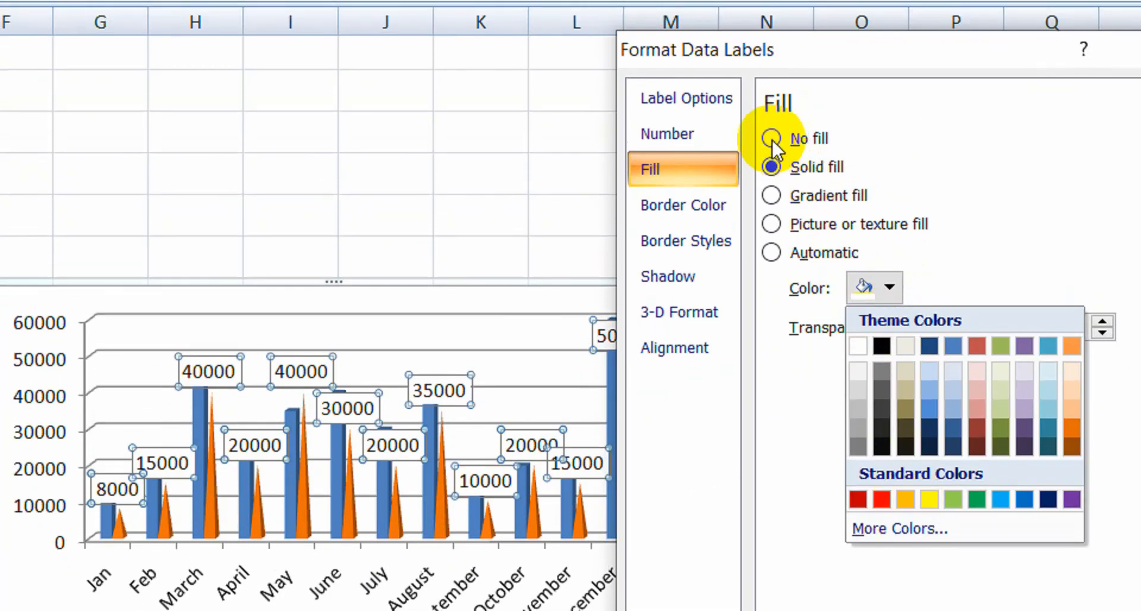
{"action": "left_click", "coordinate": [772, 116]}
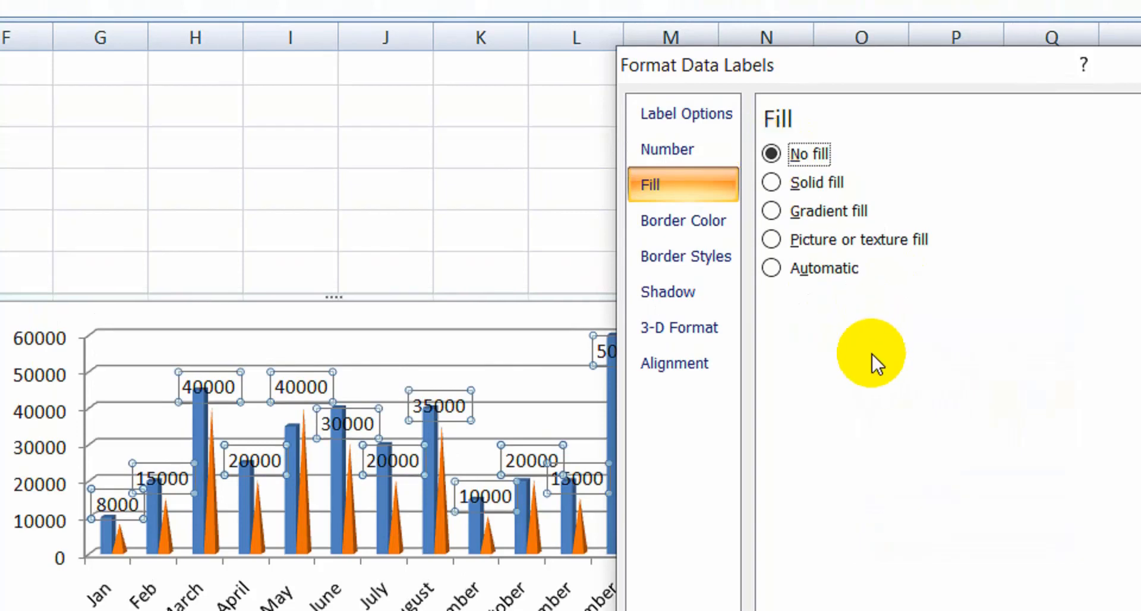
{"action": "left_click", "coordinate": [694, 226]}
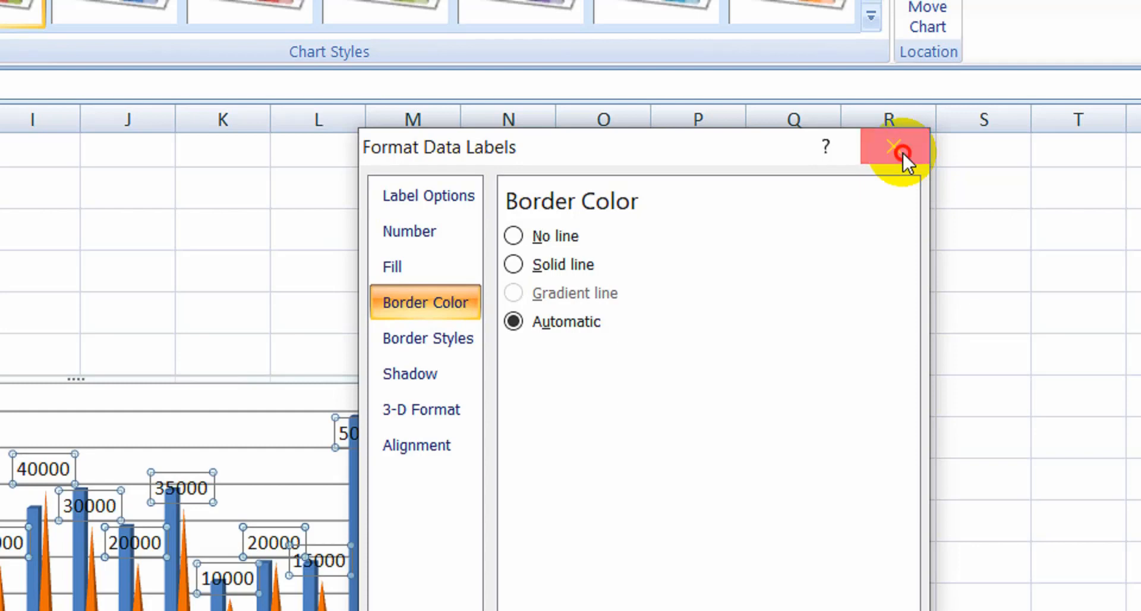
{"action": "left_click", "coordinate": [894, 147]}
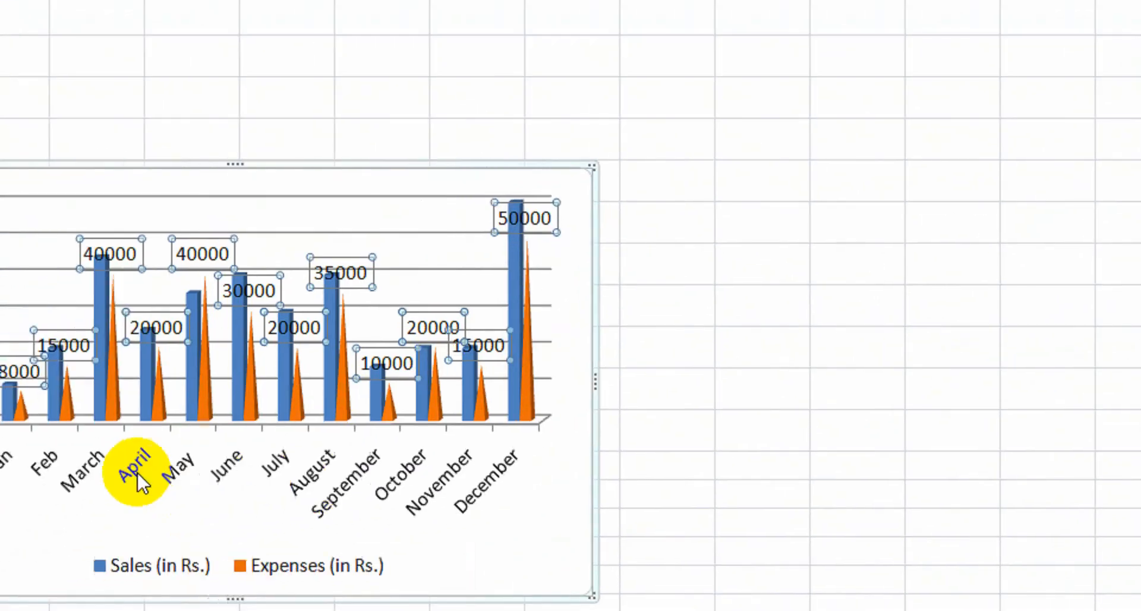
- Add major and minor gridlines to the chart's horizontal month axis
{"action": "left_click", "coordinate": [227, 458]}
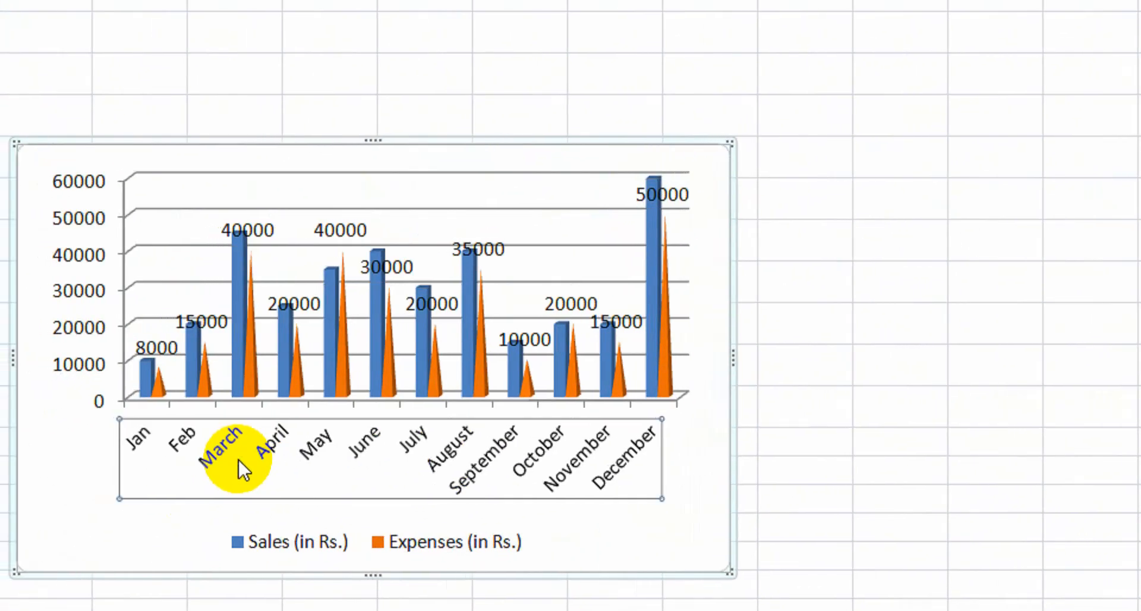
{"action": "right_click", "coordinate": [238, 459]}
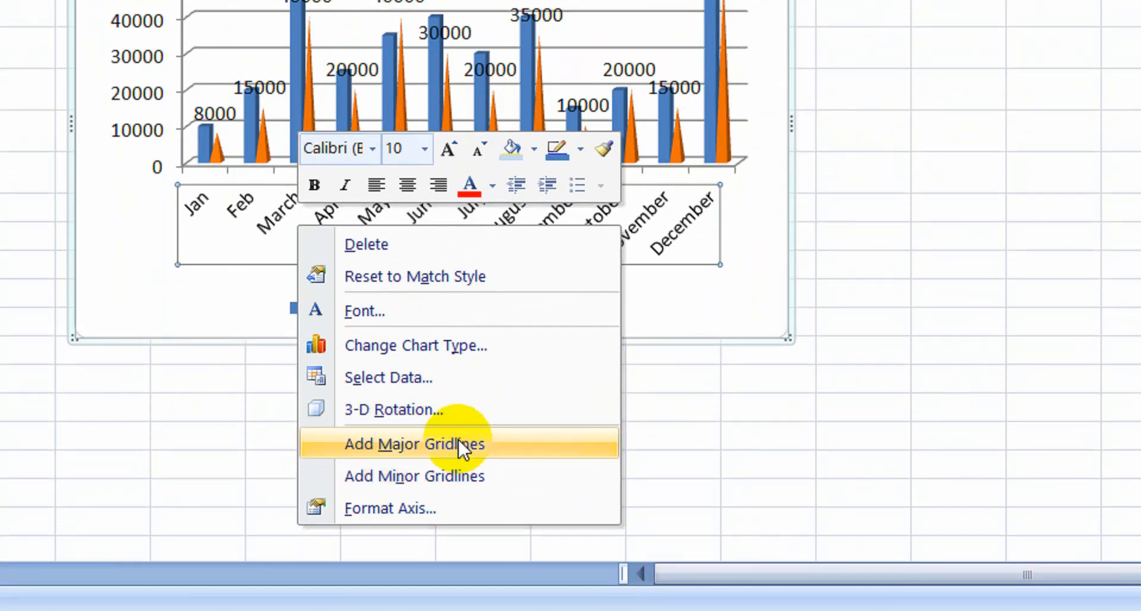
{"action": "left_click", "coordinate": [458, 441]}
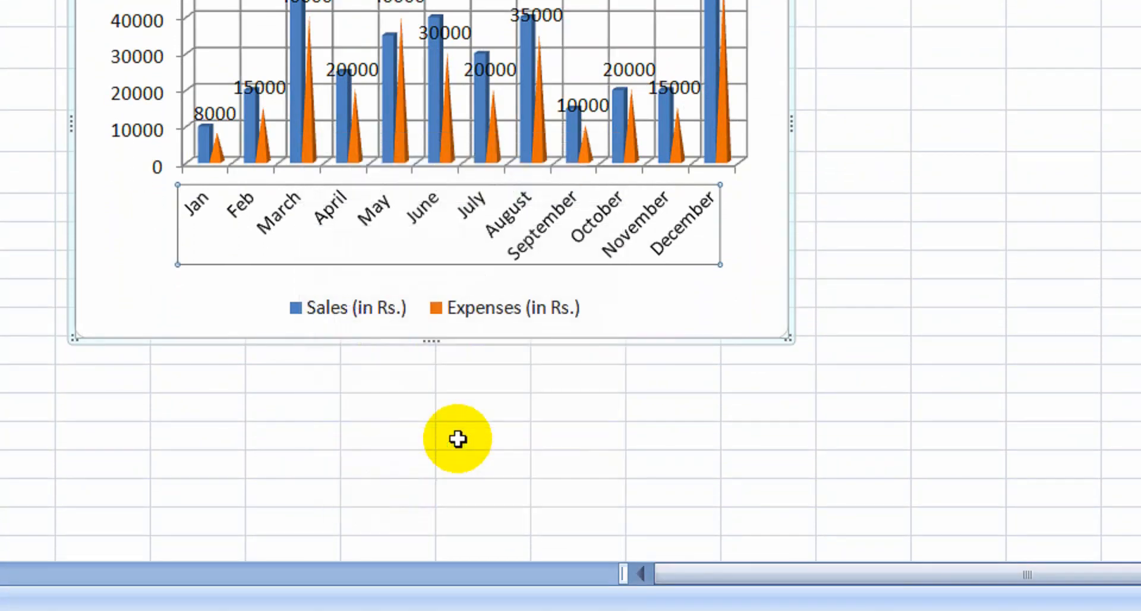
{"action": "right_click", "coordinate": [448, 251]}
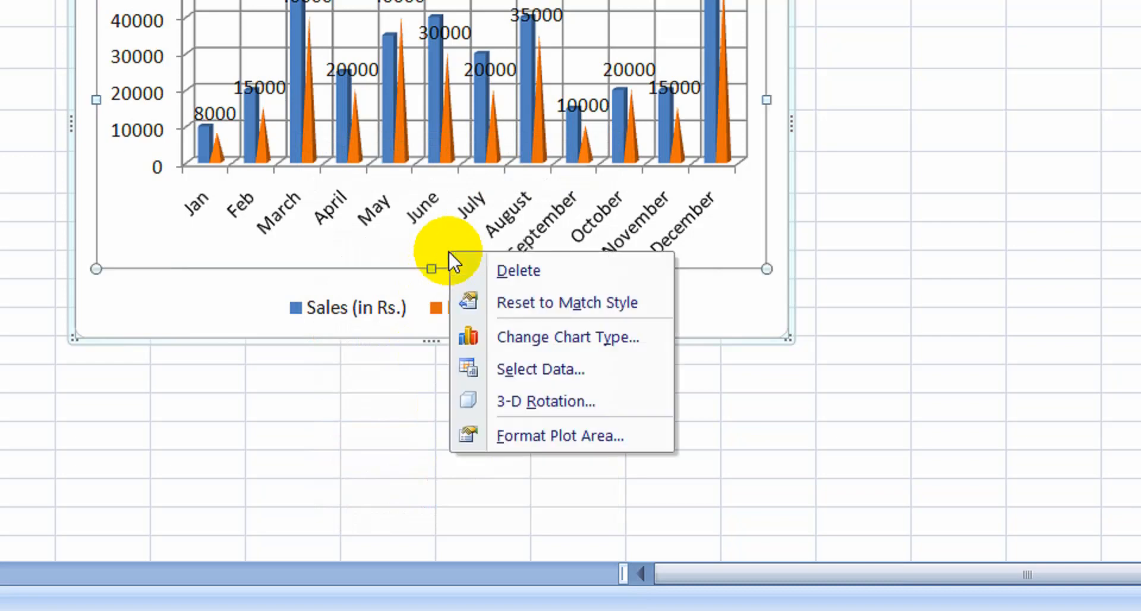
{"action": "left_click", "coordinate": [416, 214]}
{"action": "right_click", "coordinate": [412, 207]}
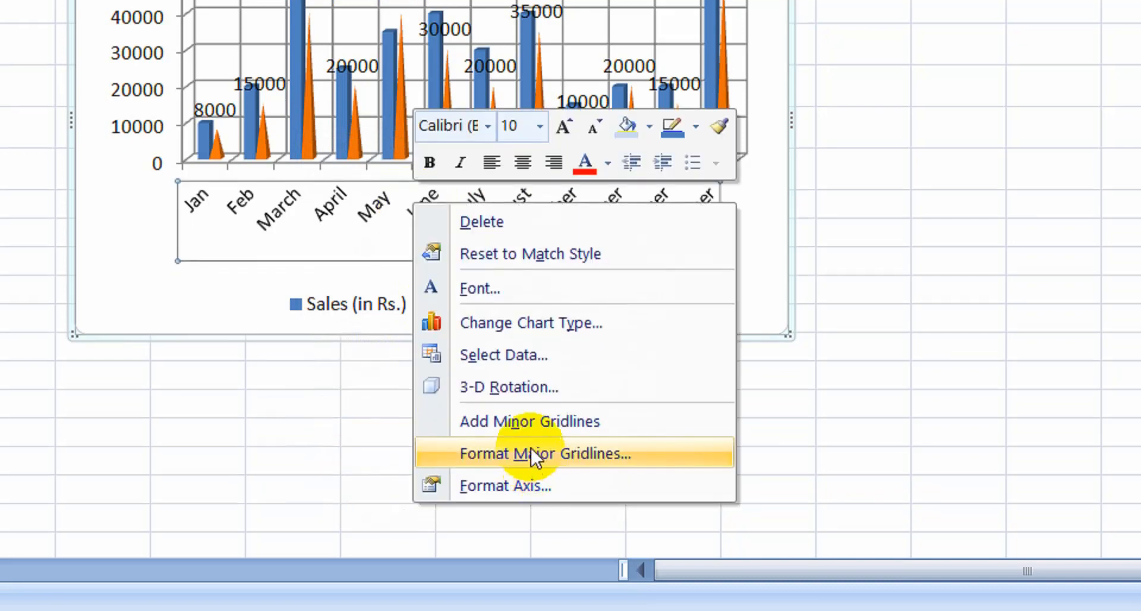
{"action": "left_click", "coordinate": [527, 426]}
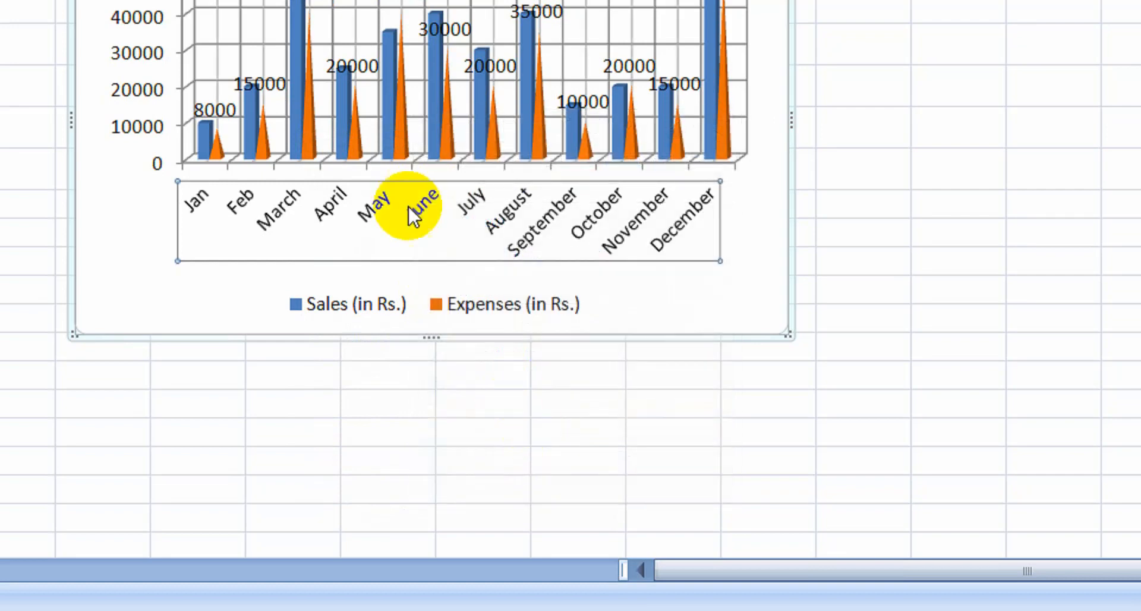
- Review the axis options, number and 3-D format settings of the horizontal month axis and close its formatting
{"action": "right_click", "coordinate": [407, 204]}
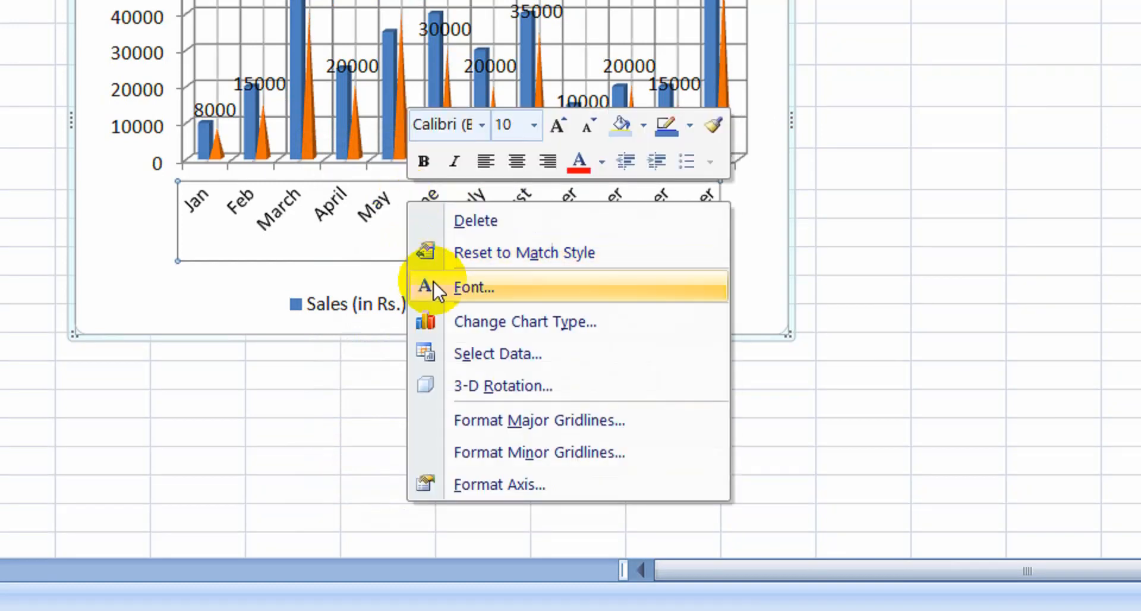
{"action": "left_click", "coordinate": [465, 486]}
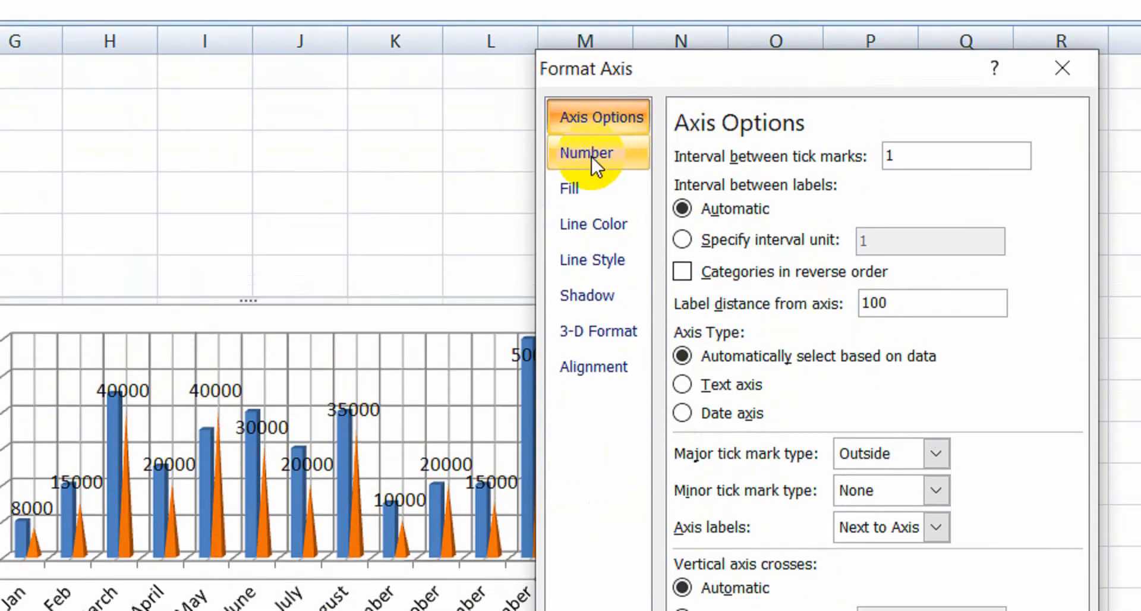
{"action": "left_click", "coordinate": [589, 25]}
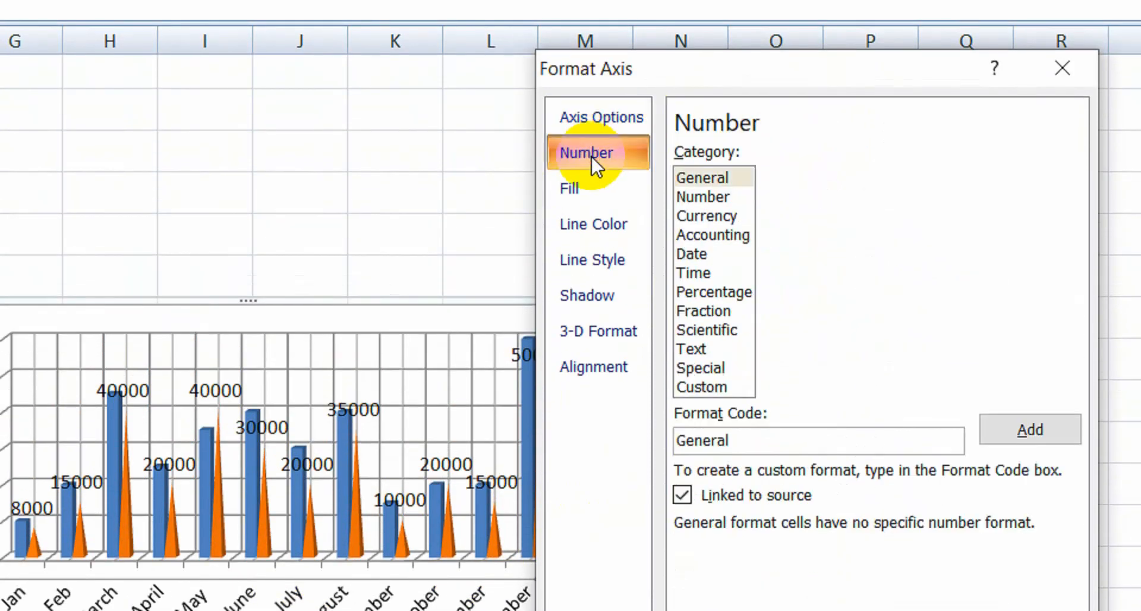
{"action": "left_click", "coordinate": [598, 332]}
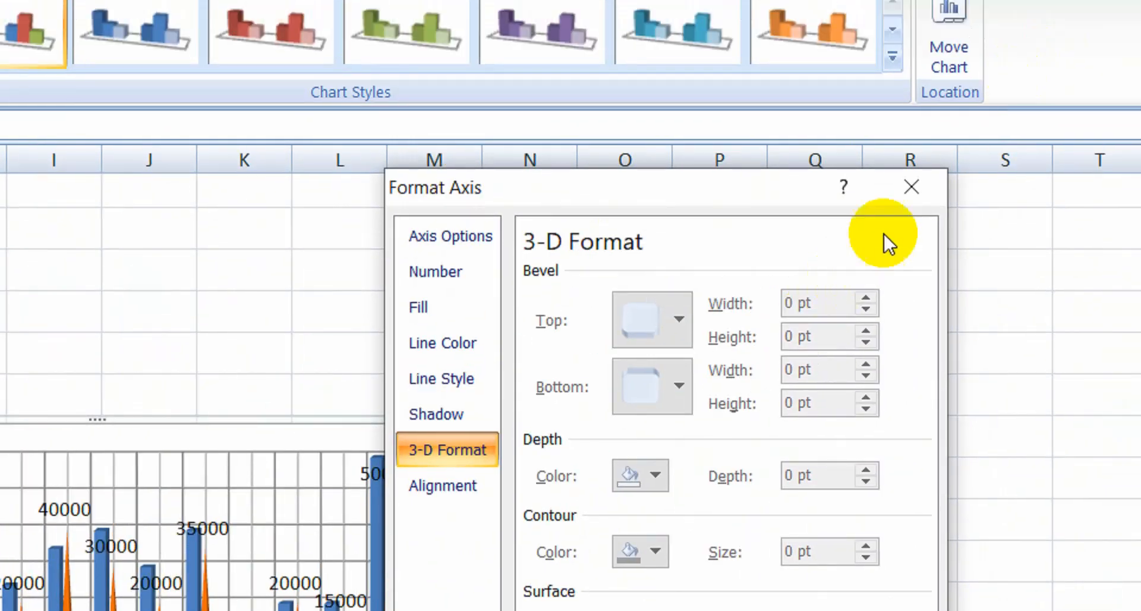
{"action": "left_click", "coordinate": [903, 205]}
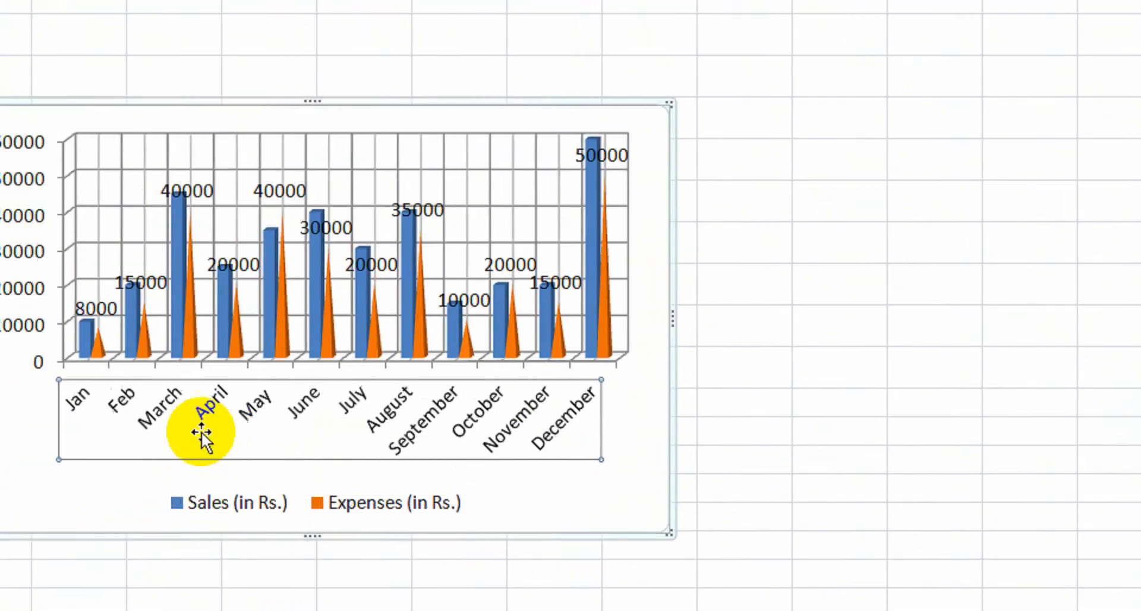
- Format the vertical value axis labels in bold red font
{"action": "left_click", "coordinate": [202, 434]}
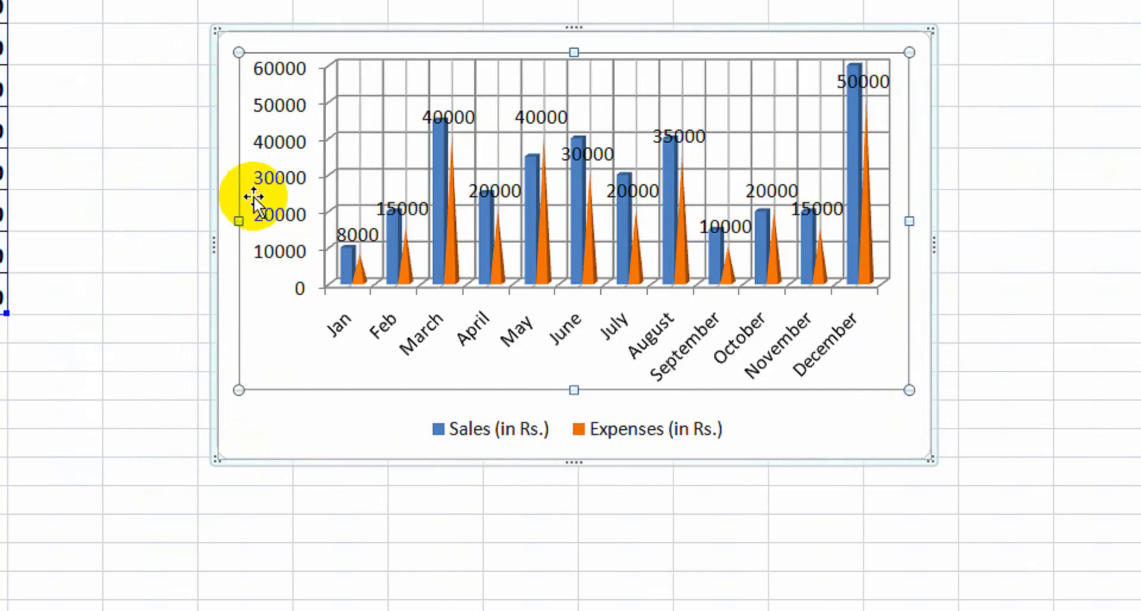
{"action": "left_click", "coordinate": [274, 179]}
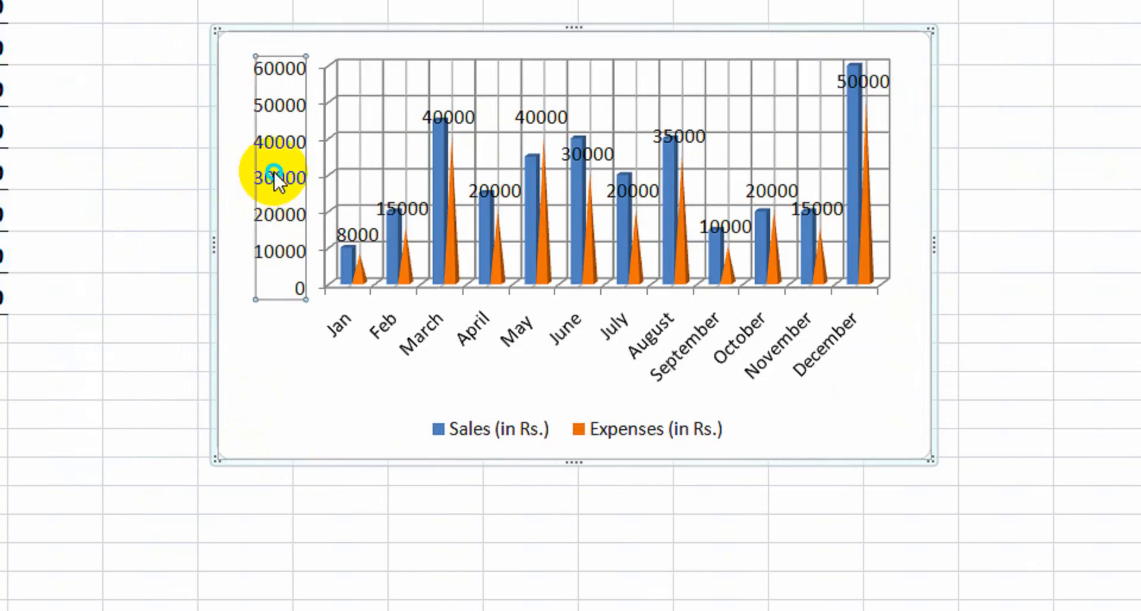
{"action": "right_click", "coordinate": [273, 172]}
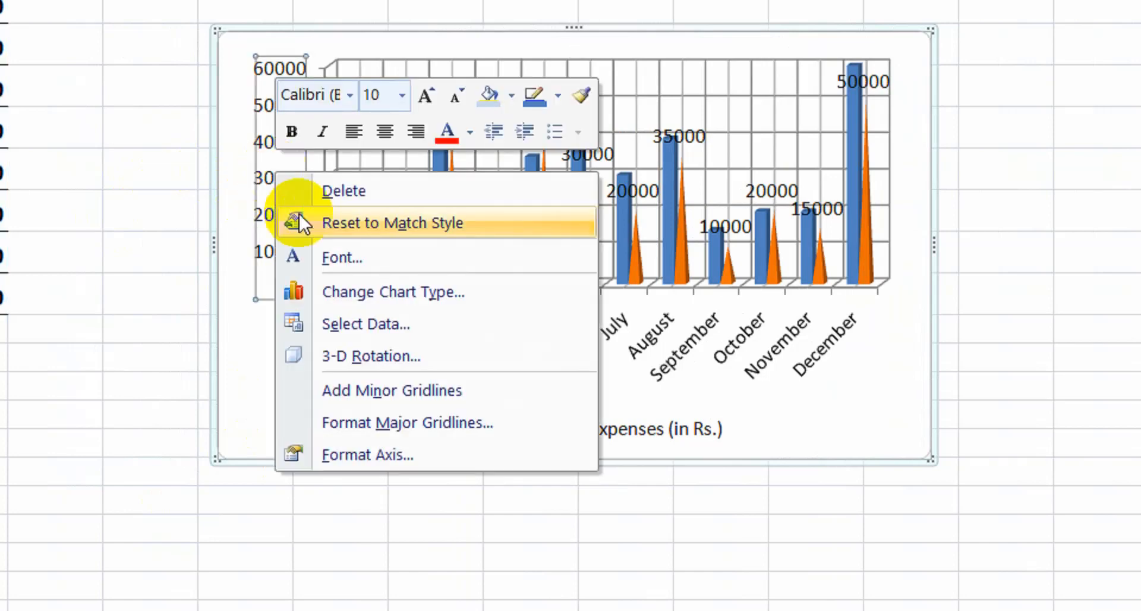
{"action": "left_click", "coordinate": [316, 253]}
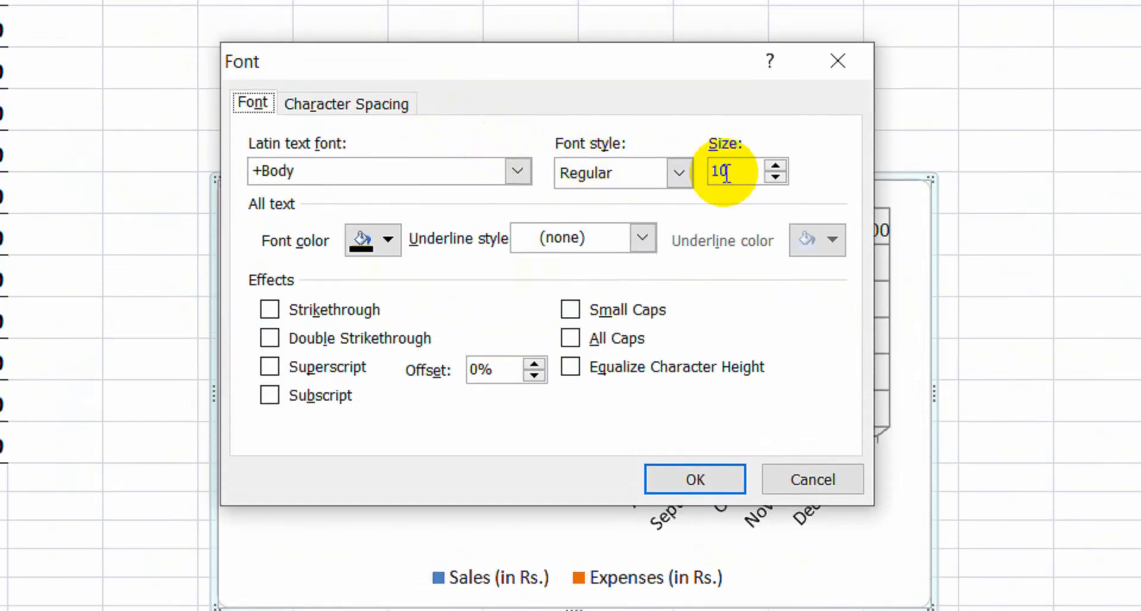
{"action": "left_click", "coordinate": [679, 180]}
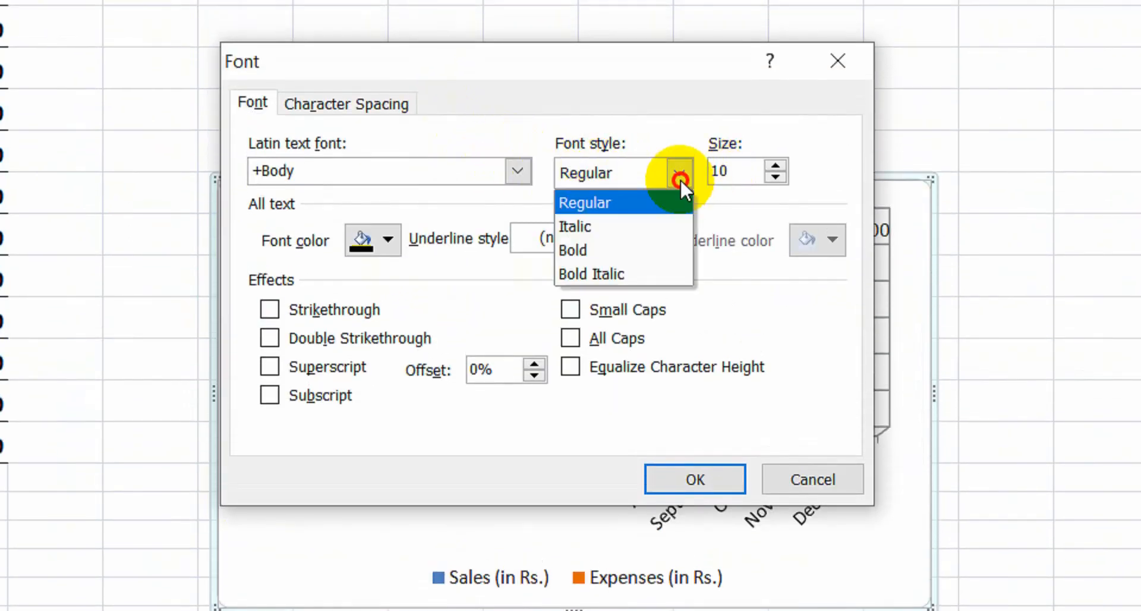
{"action": "left_click", "coordinate": [617, 250]}
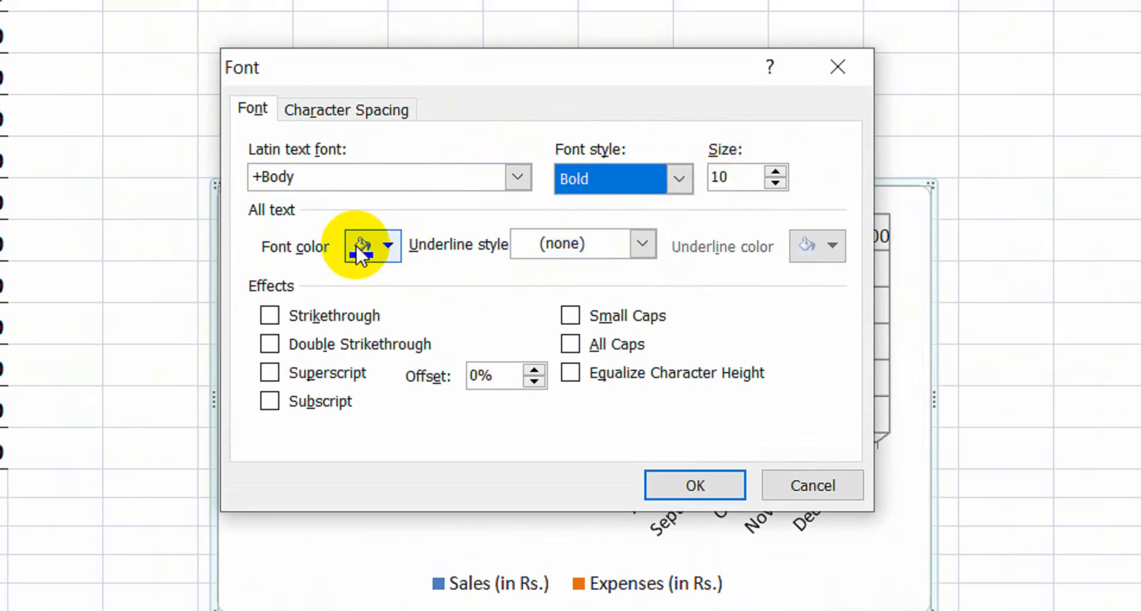
{"action": "left_click", "coordinate": [388, 243]}
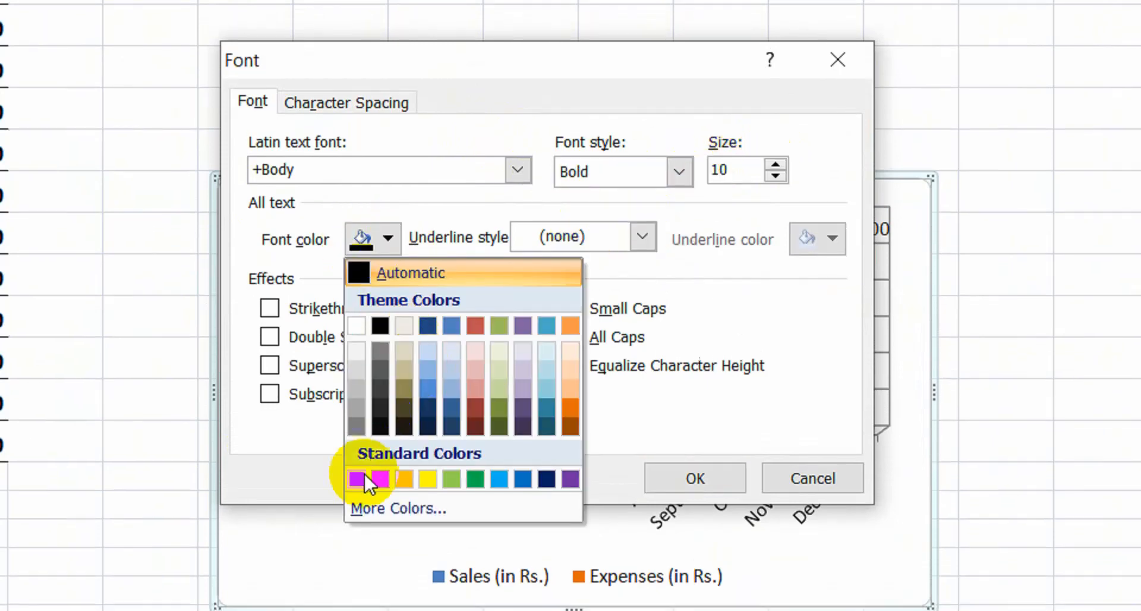
{"action": "left_click", "coordinate": [356, 486]}
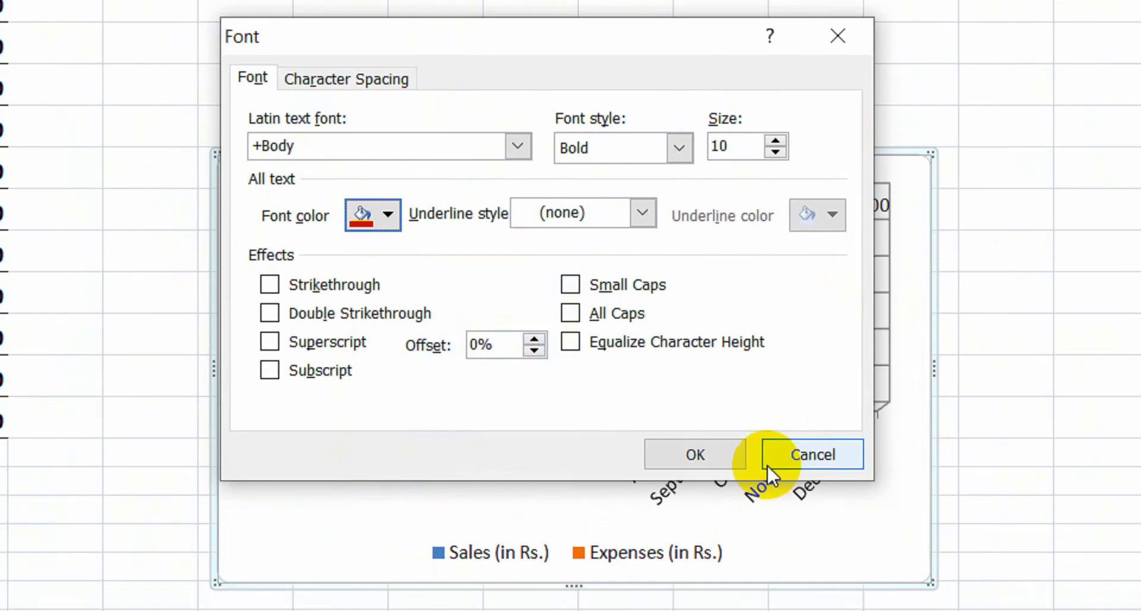
{"action": "left_click", "coordinate": [722, 455]}
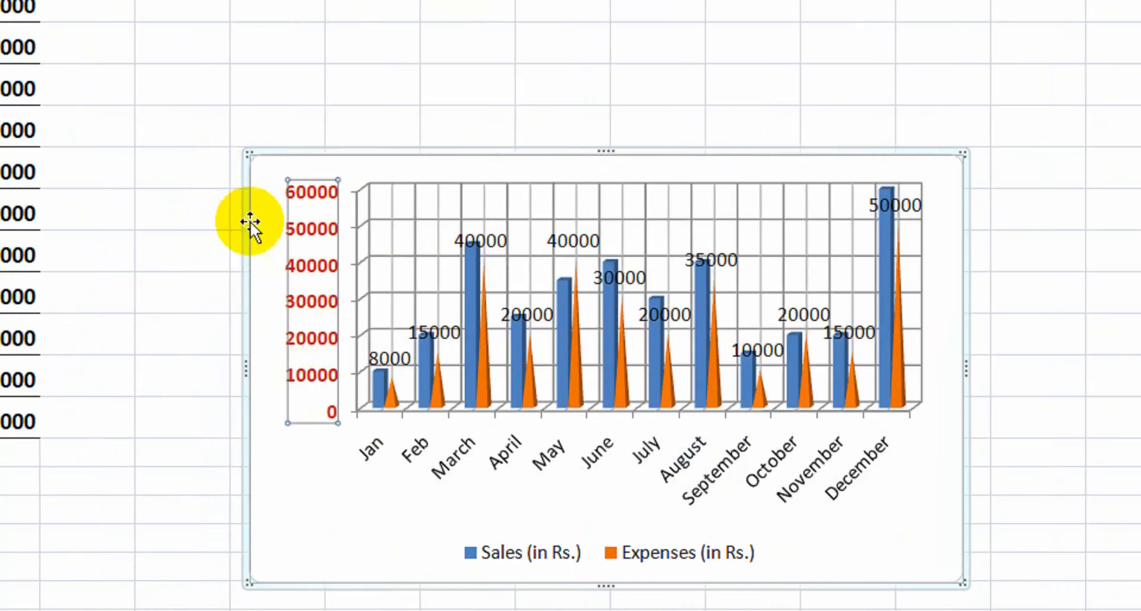
{"action": "left_click", "coordinate": [490, 471]}
{"action": "right_click", "coordinate": [489, 460]}
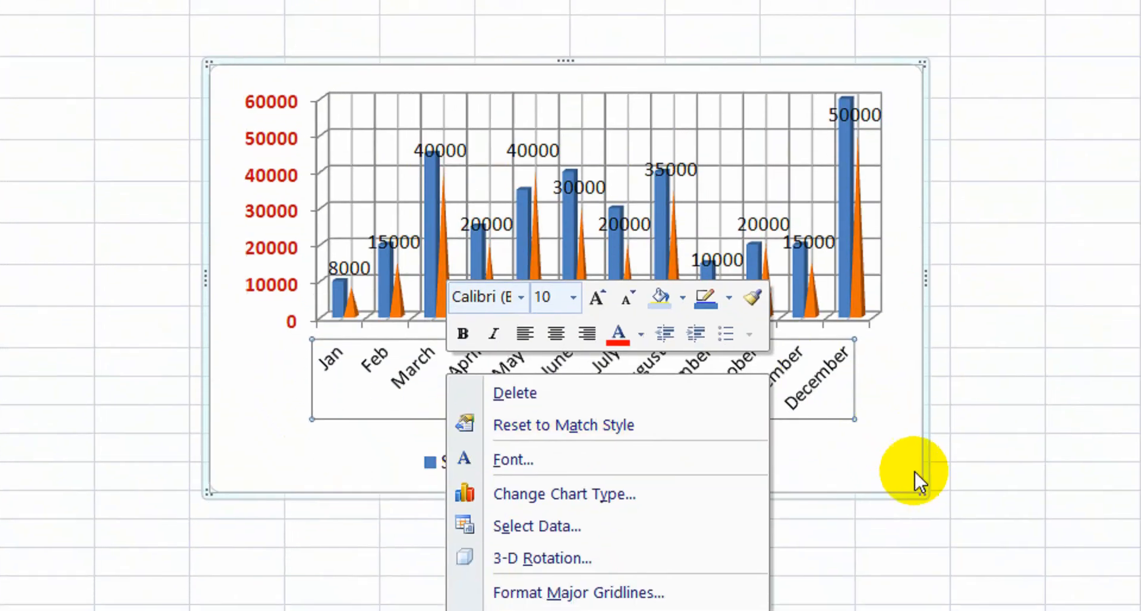
{"action": "left_click", "coordinate": [914, 472]}
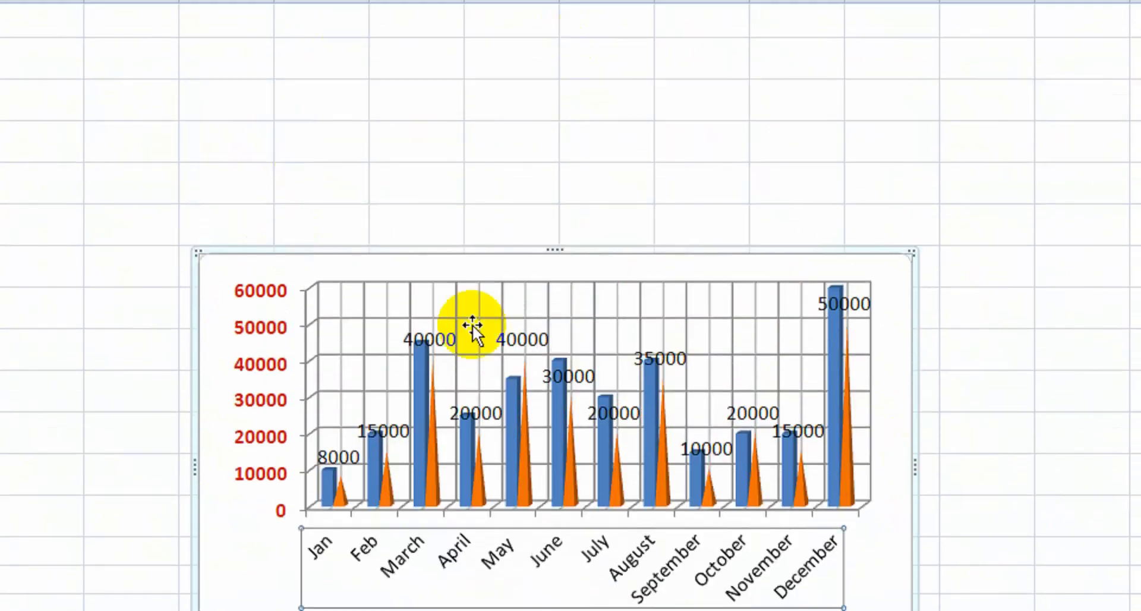
{"action": "left_click", "coordinate": [459, 480]}
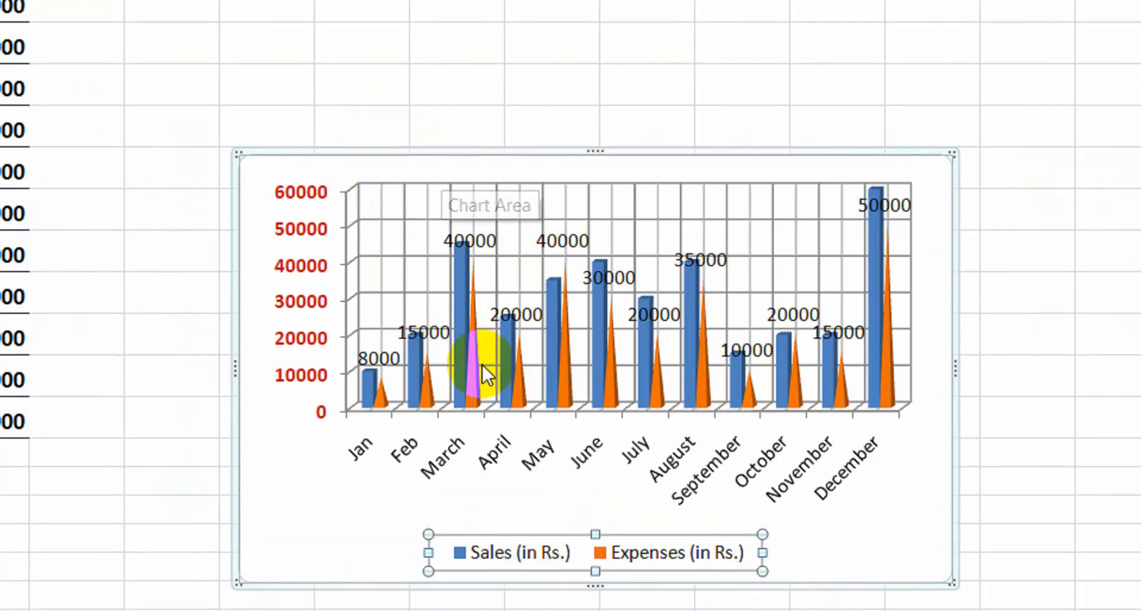
{"action": "left_click", "coordinate": [311, 451]}
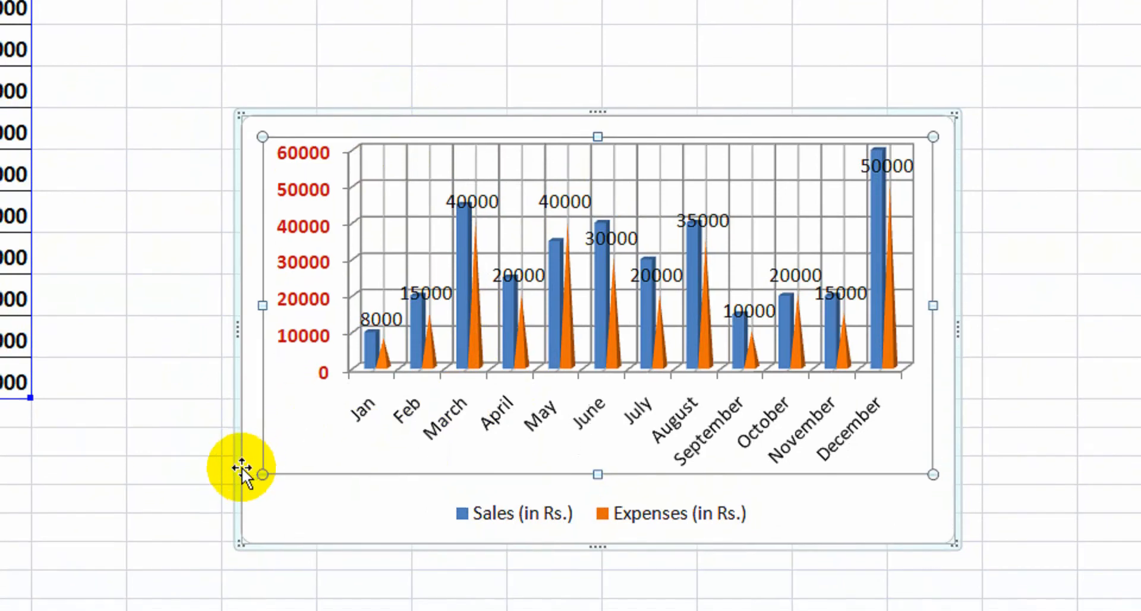
- Review the design, layout and format options available for the whole chart, including the further chart layouts
{"action": "left_click", "coordinate": [240, 495]}
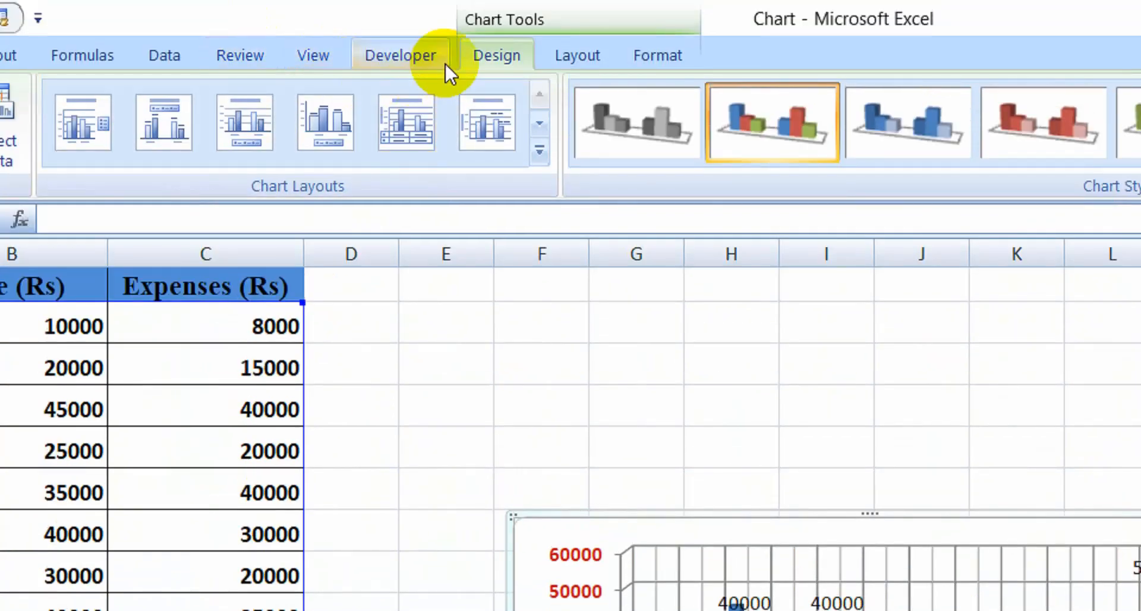
{"action": "left_click", "coordinate": [583, 48]}
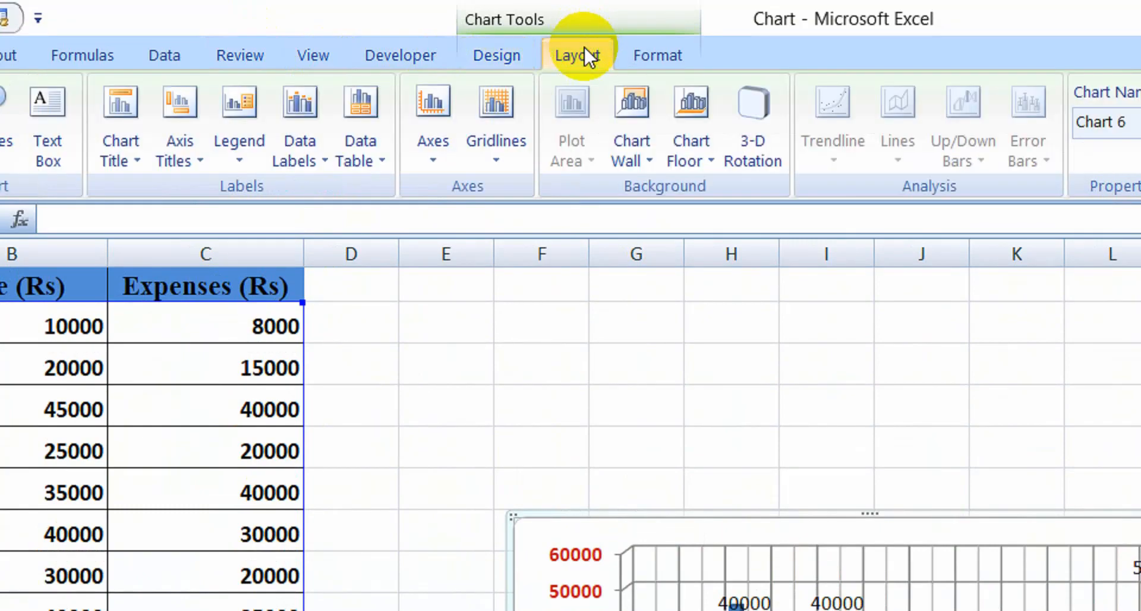
{"action": "left_click", "coordinate": [656, 55]}
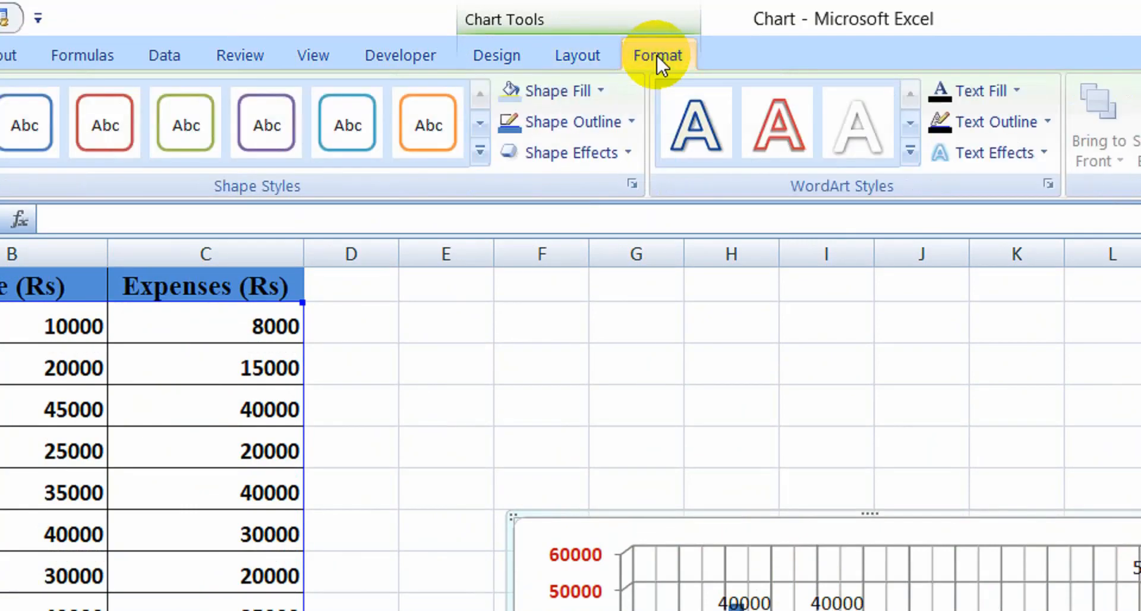
{"action": "left_click", "coordinate": [497, 66]}
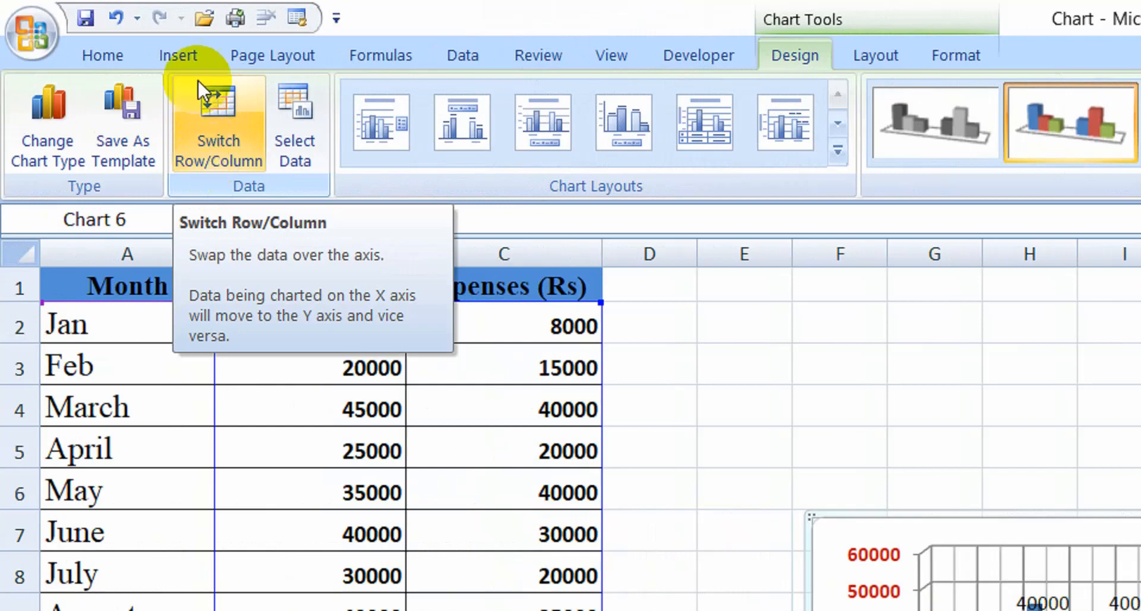
{"action": "left_click", "coordinate": [205, 131]}
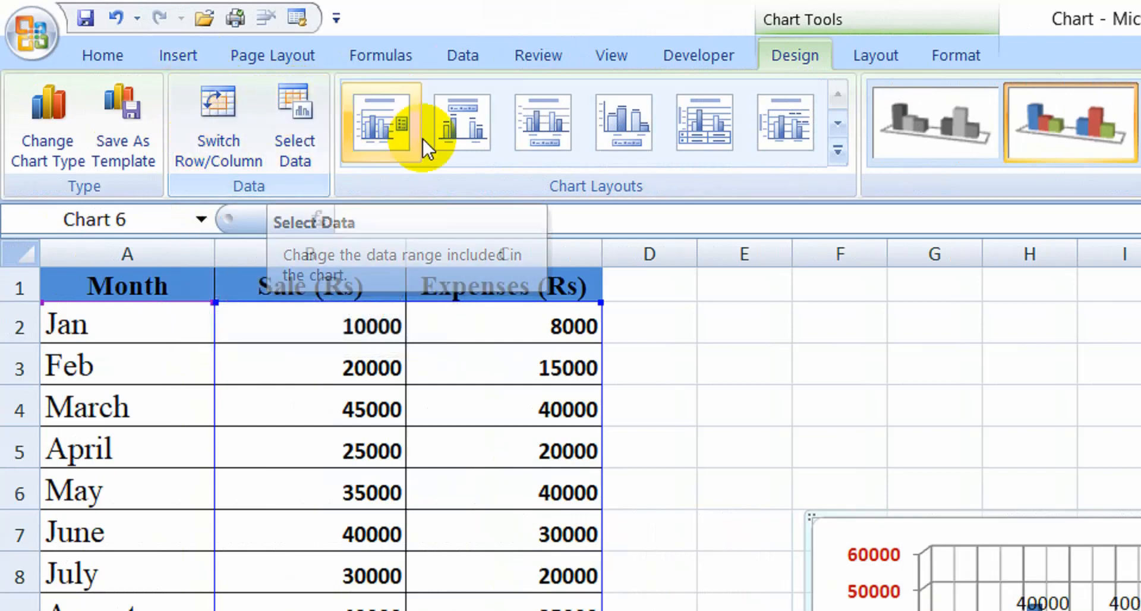
{"action": "left_click", "coordinate": [836, 121]}
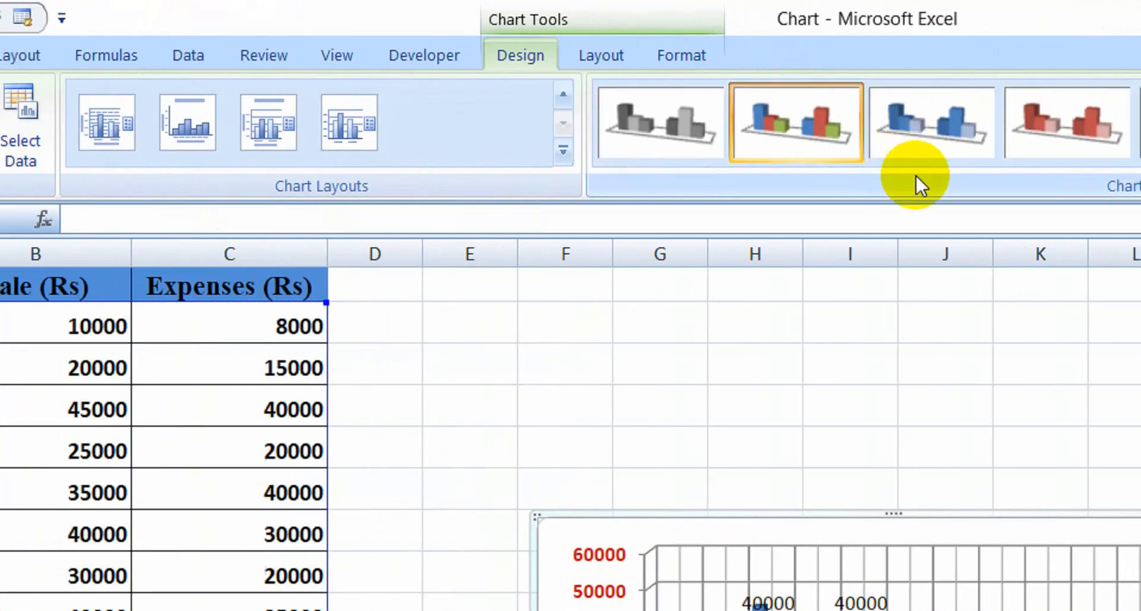
- Try the green, purple, teal and orange chart styles and settle on the teal style
{"action": "left_click", "coordinate": [1101, 137]}
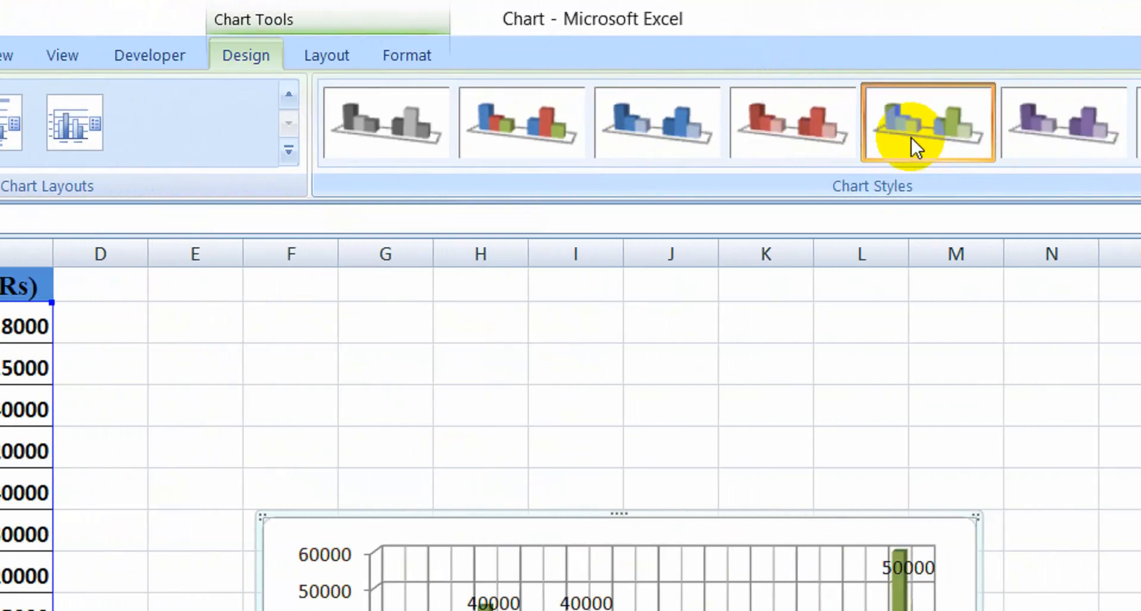
{"action": "left_click", "coordinate": [1084, 137]}
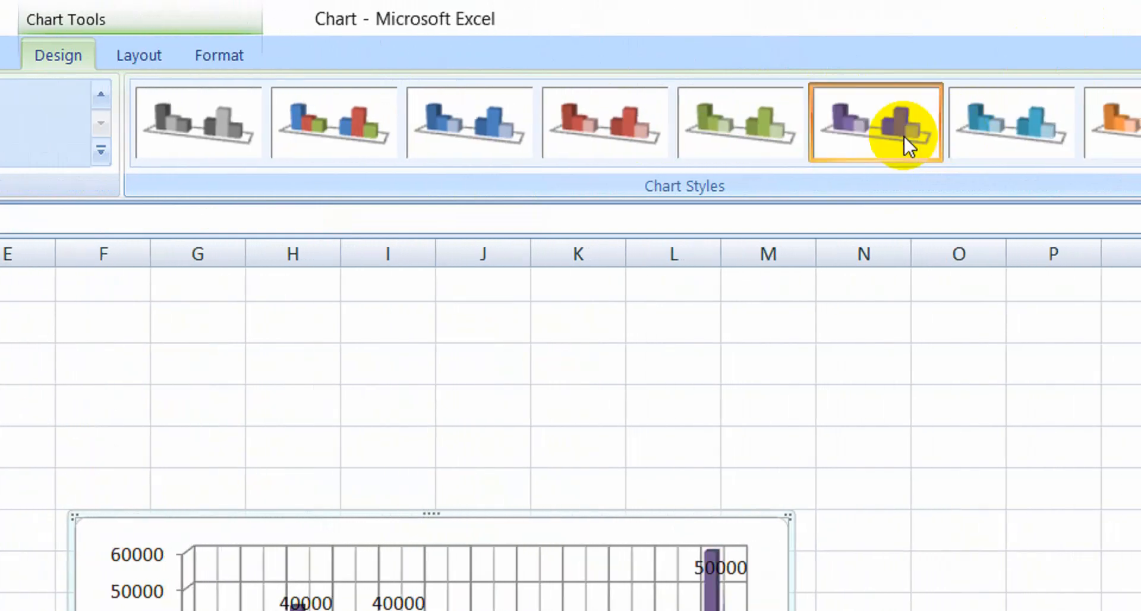
{"action": "left_click", "coordinate": [1036, 147]}
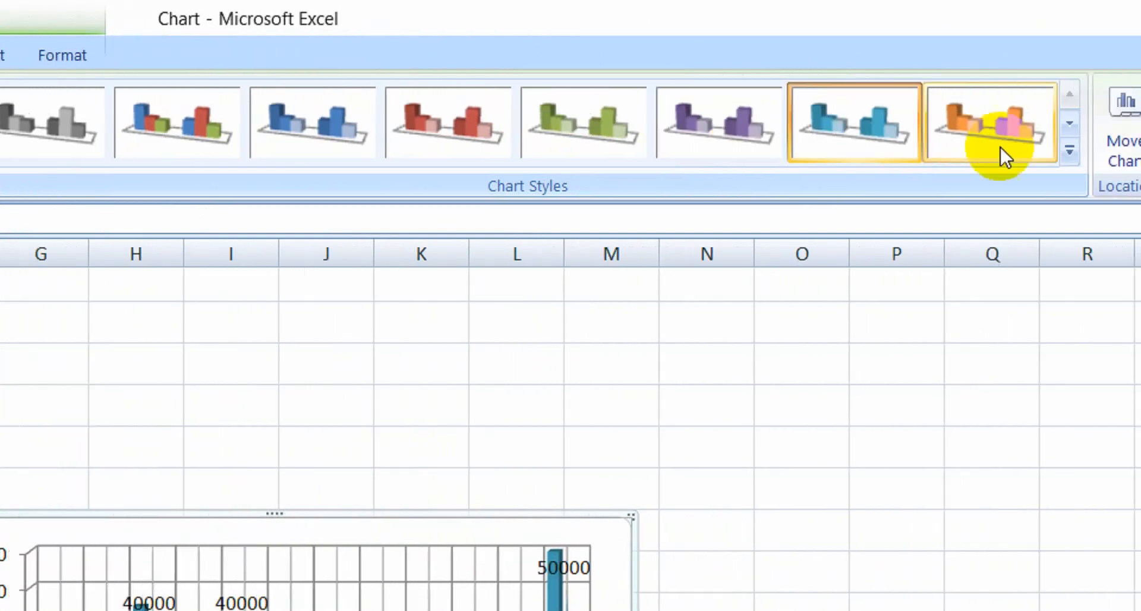
{"action": "left_click", "coordinate": [942, 153]}
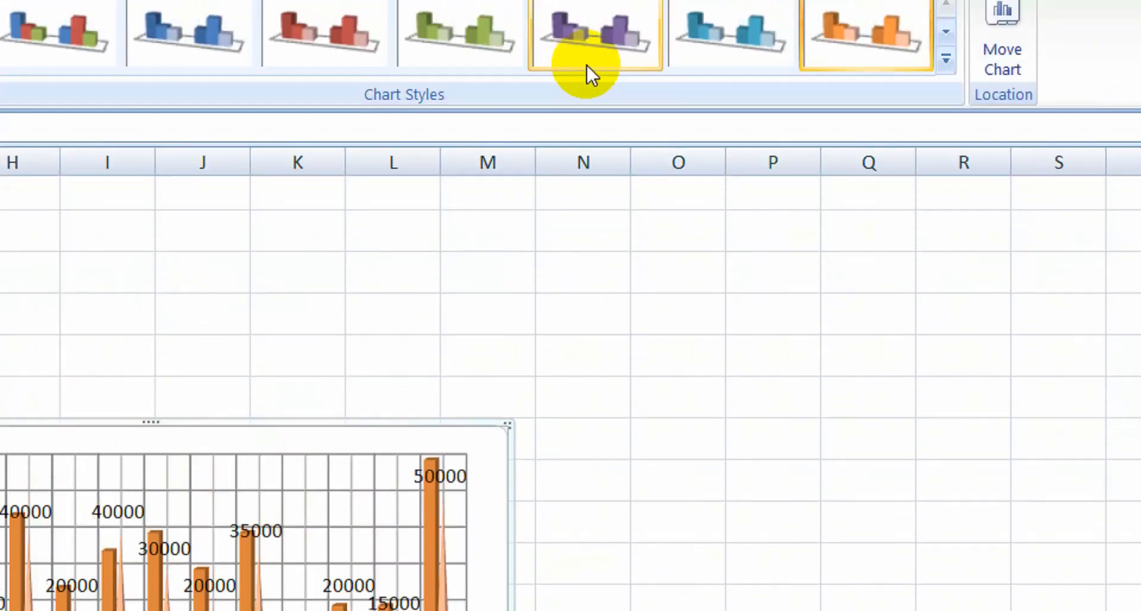
{"action": "left_click", "coordinate": [590, 126]}
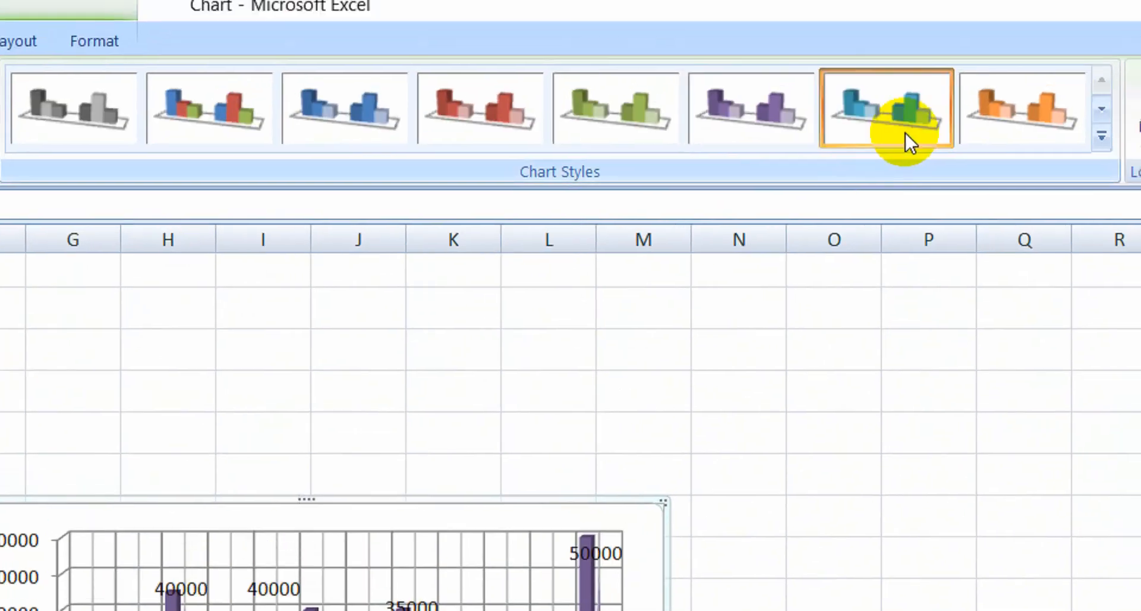
{"action": "left_click", "coordinate": [904, 133]}
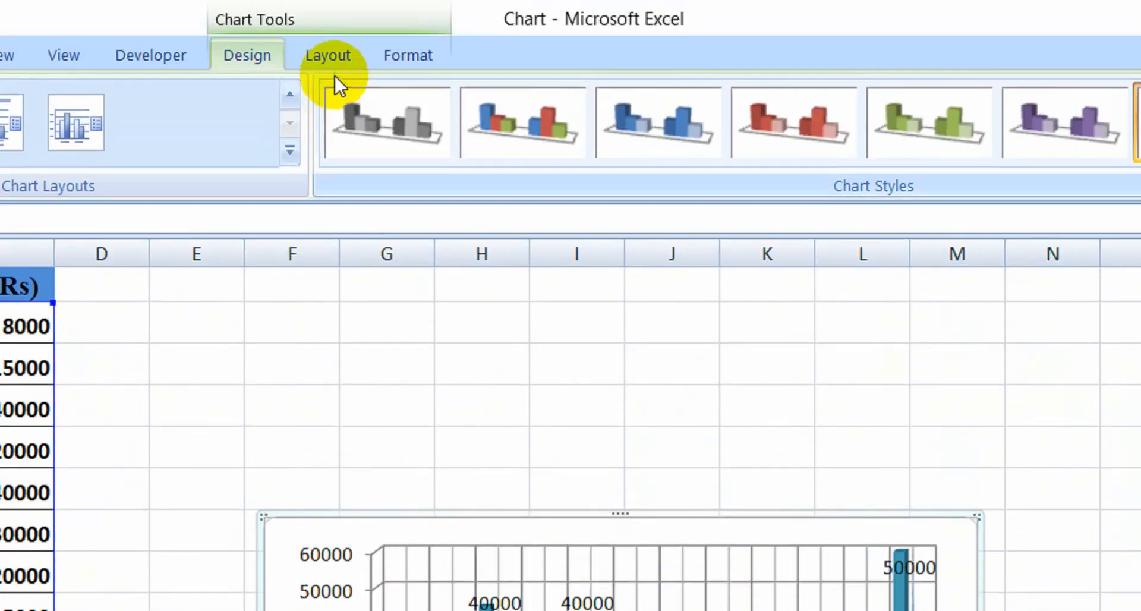
- Add a chart title positioned above the chart
{"action": "left_click", "coordinate": [334, 63]}
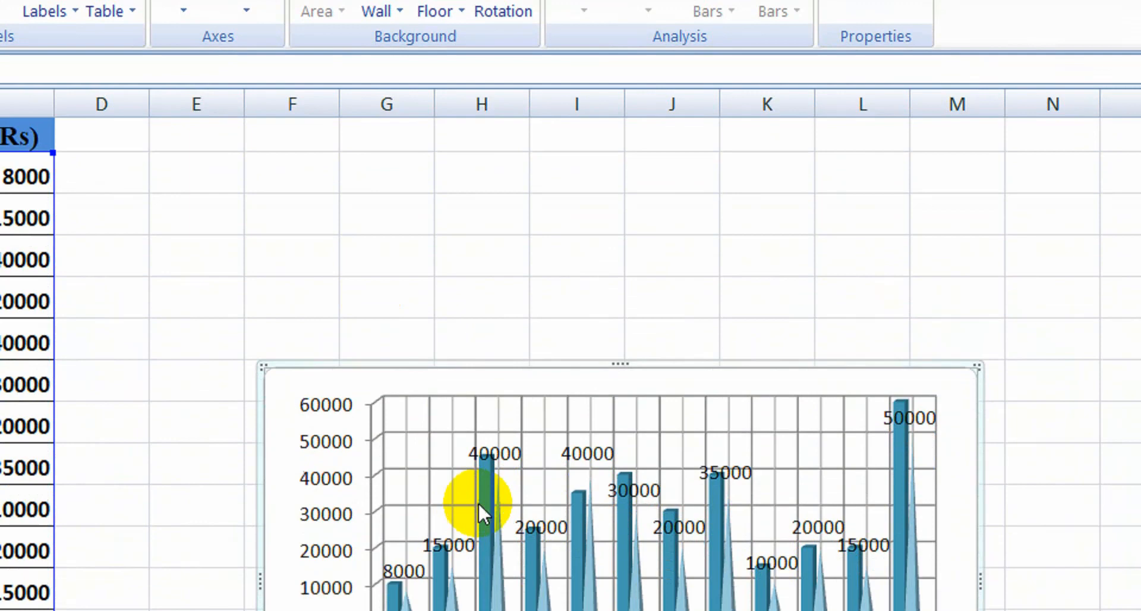
{"action": "left_click", "coordinate": [480, 504]}
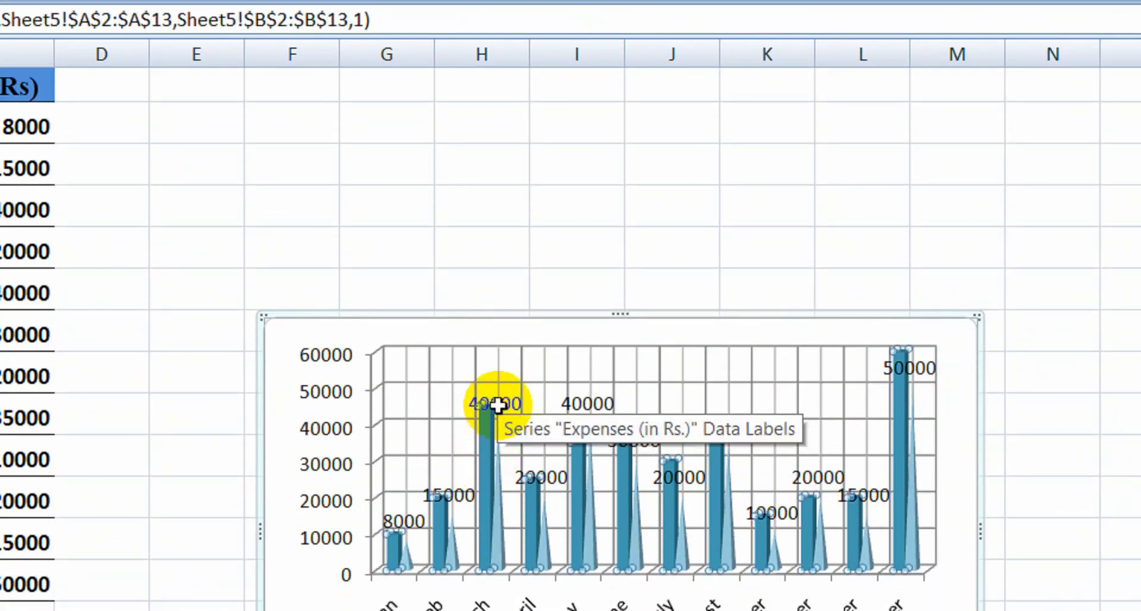
{"action": "left_click", "coordinate": [498, 404]}
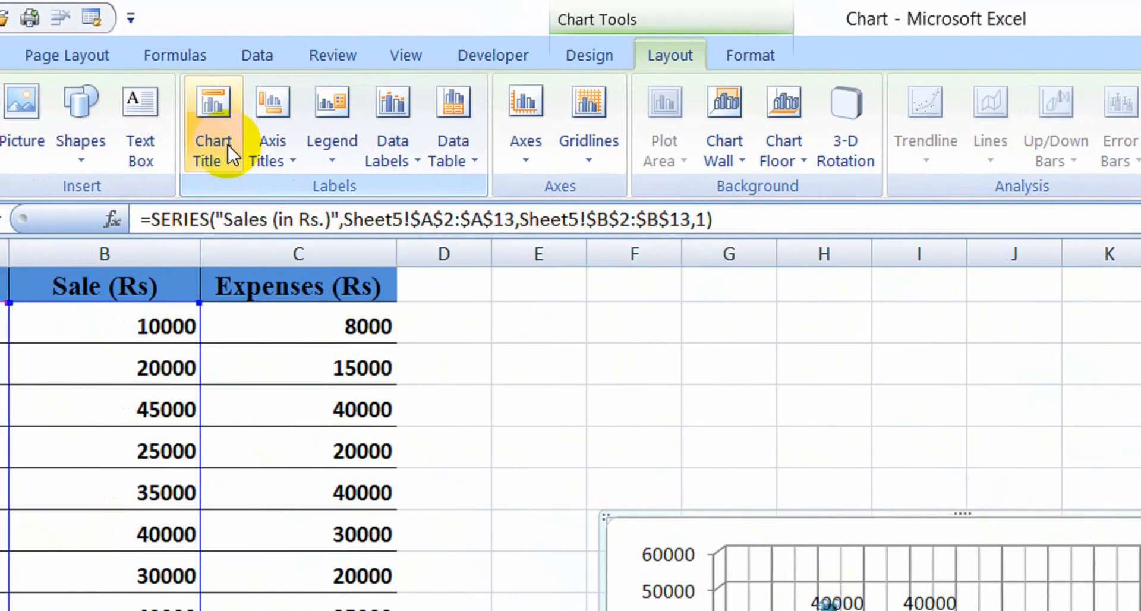
{"action": "left_click", "coordinate": [227, 147]}
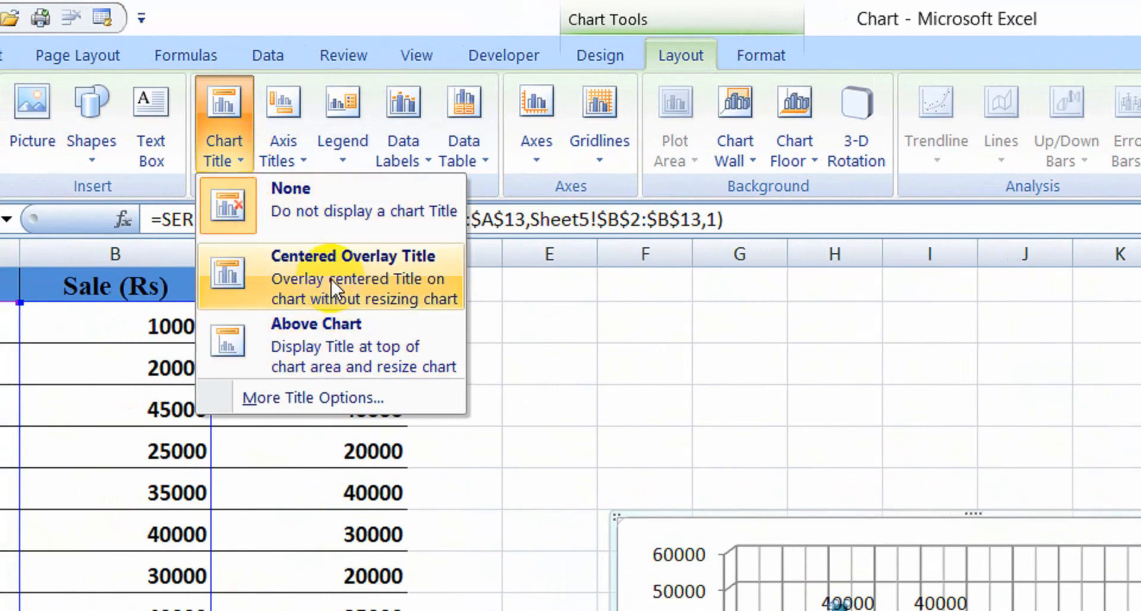
{"action": "left_click", "coordinate": [320, 334]}
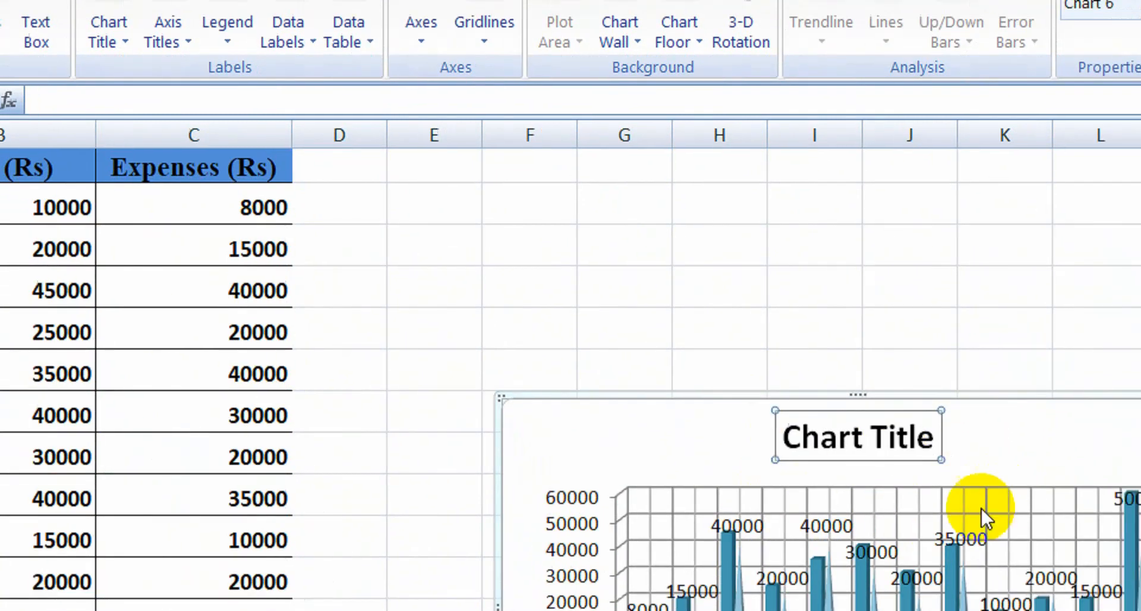
- Replace the placeholder chart title with "Monthly sales and Expenses"
{"action": "double_click", "coordinate": [1006, 545]}
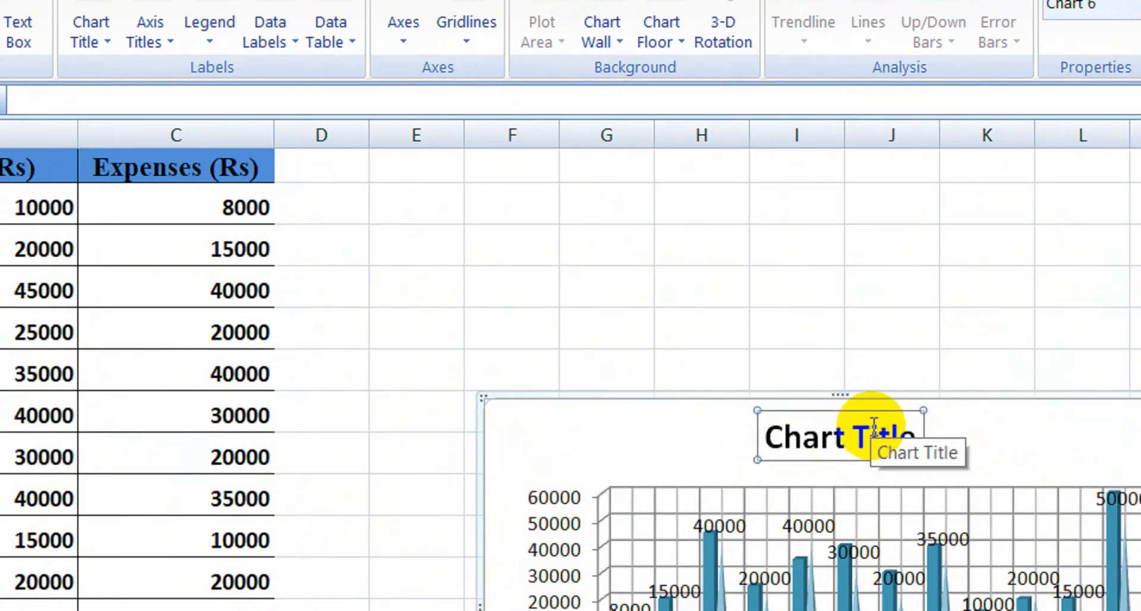
{"action": "type", "text": "Mon"}
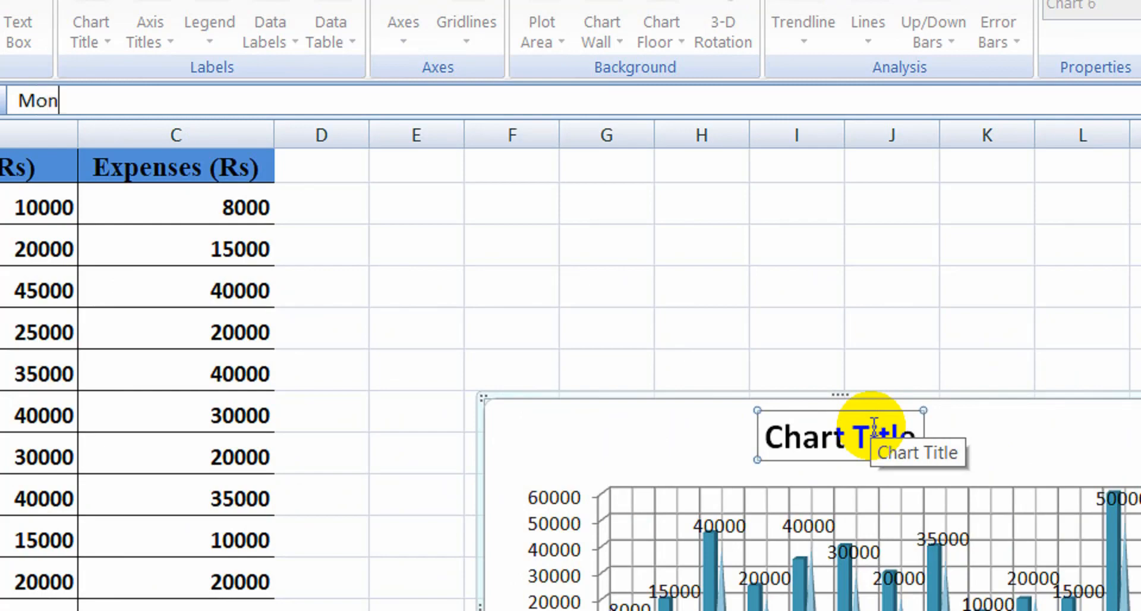
{"action": "key", "text": "Return"}
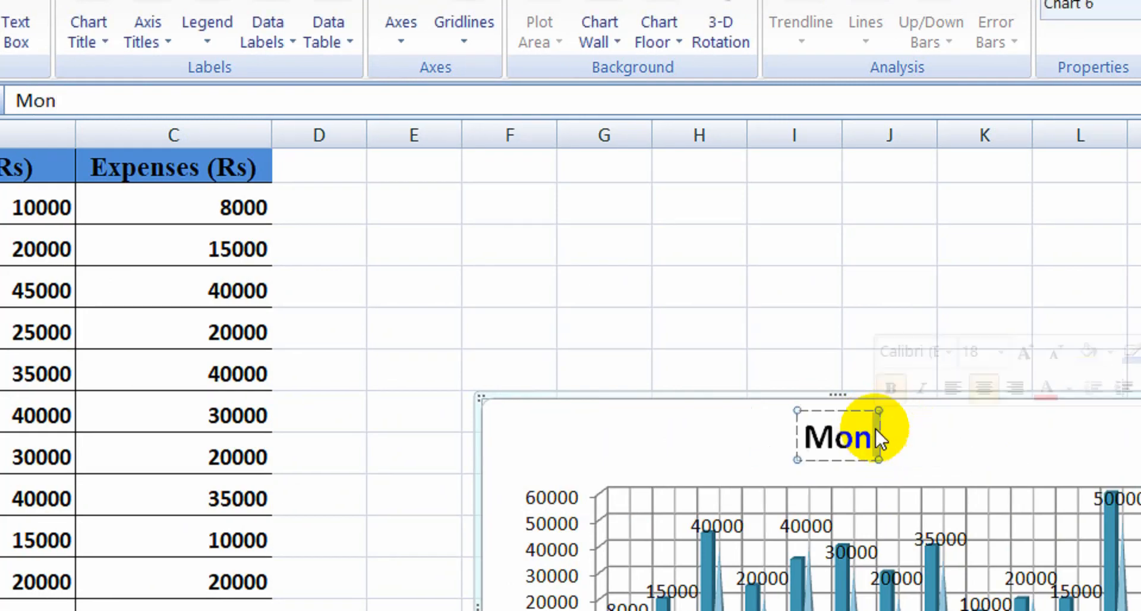
{"action": "type", "text": "th"}
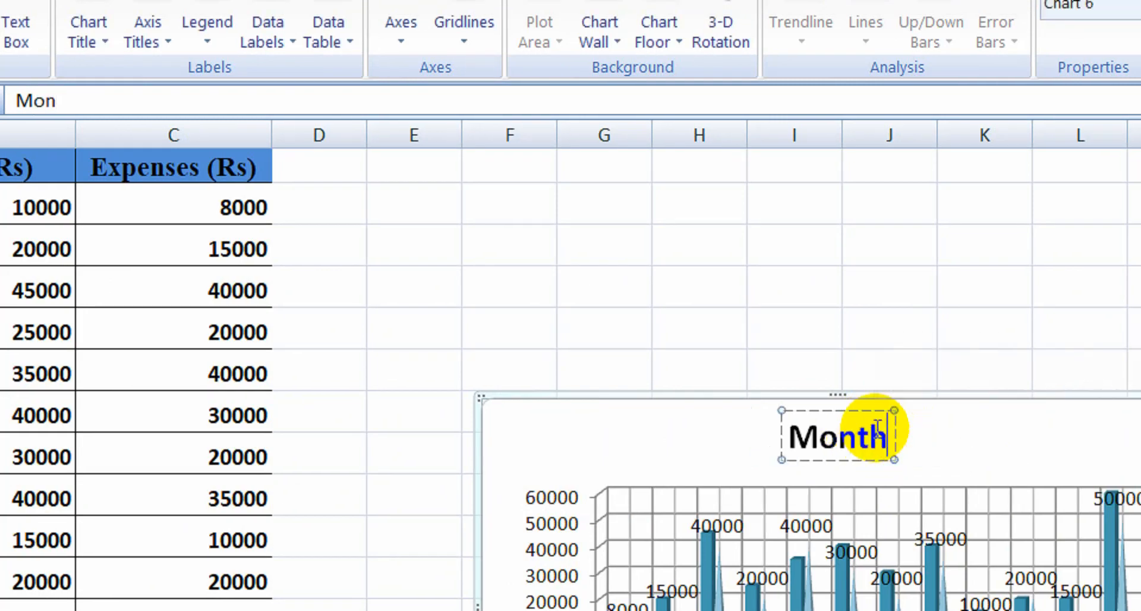
{"action": "type", "text": "ly salea"}
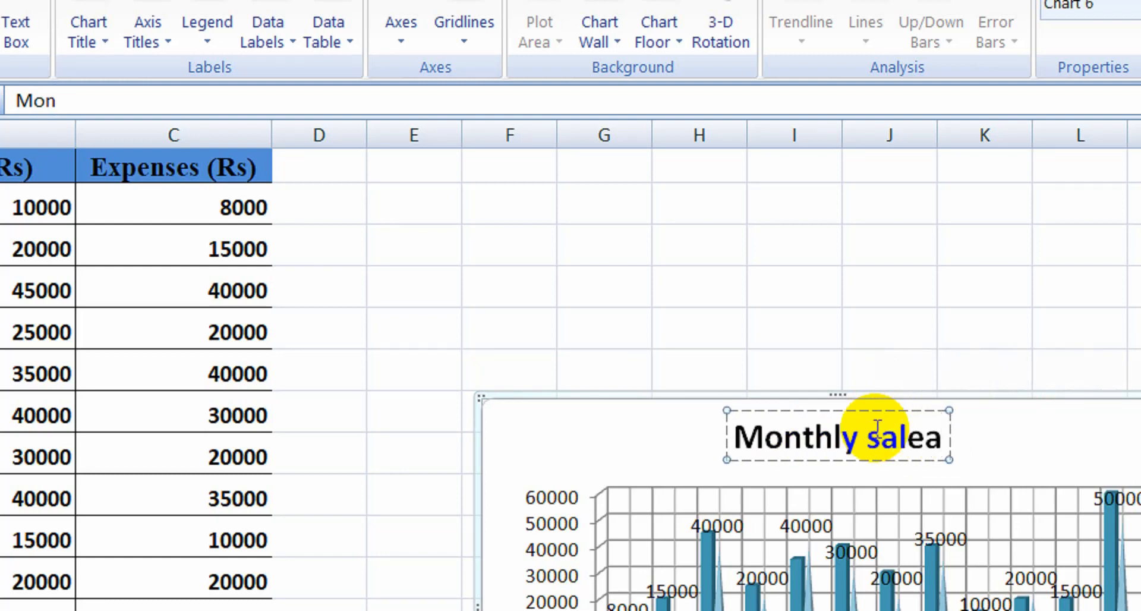
{"action": "key", "text": "BackSpace"}
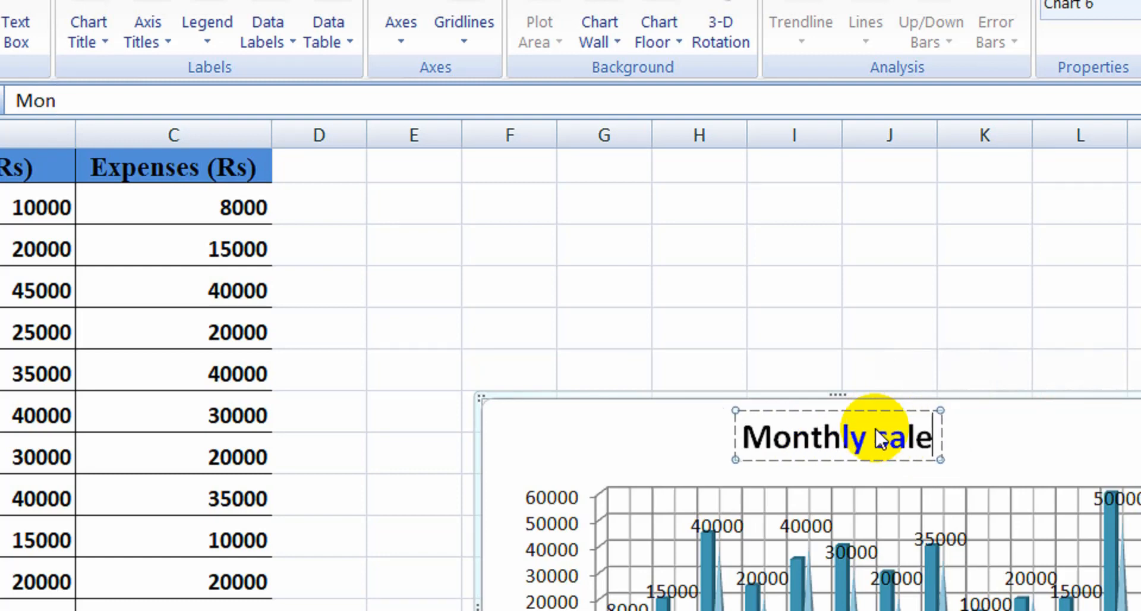
{"action": "type", "text": "a"}
{"action": "key", "text": "BackSpace"}
{"action": "type", "text": "s"}
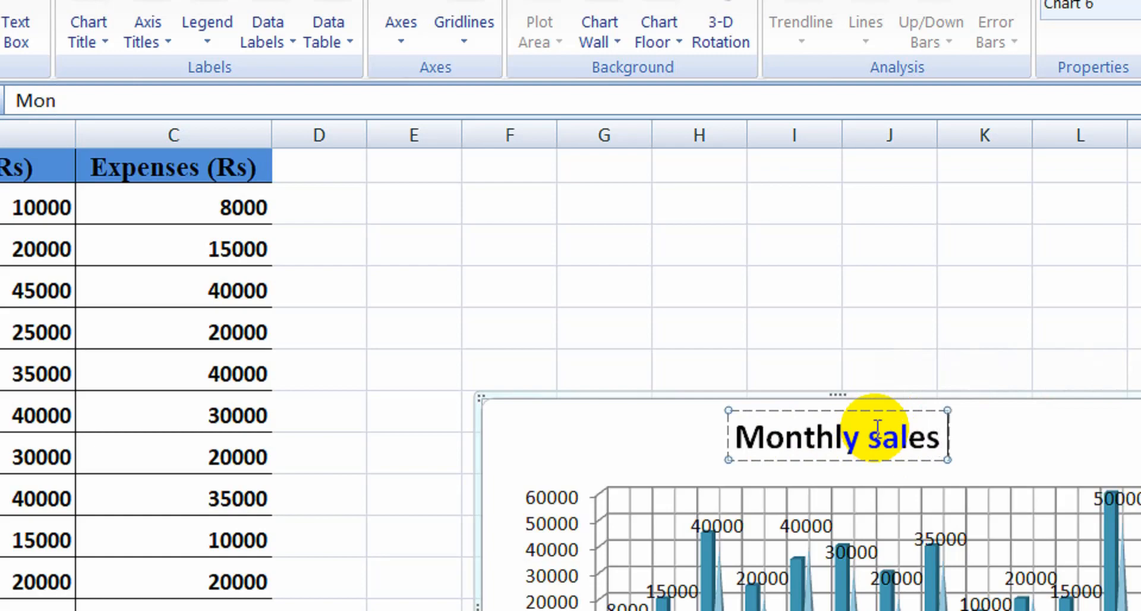
{"action": "type", "text": " and Ex"}
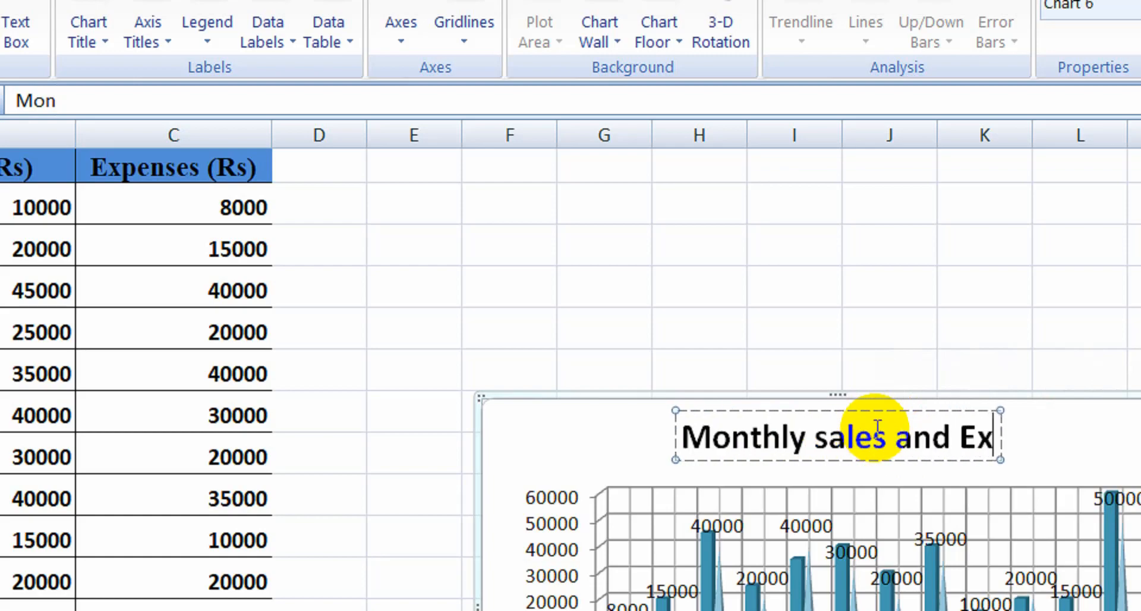
{"action": "type", "text": "penses"}
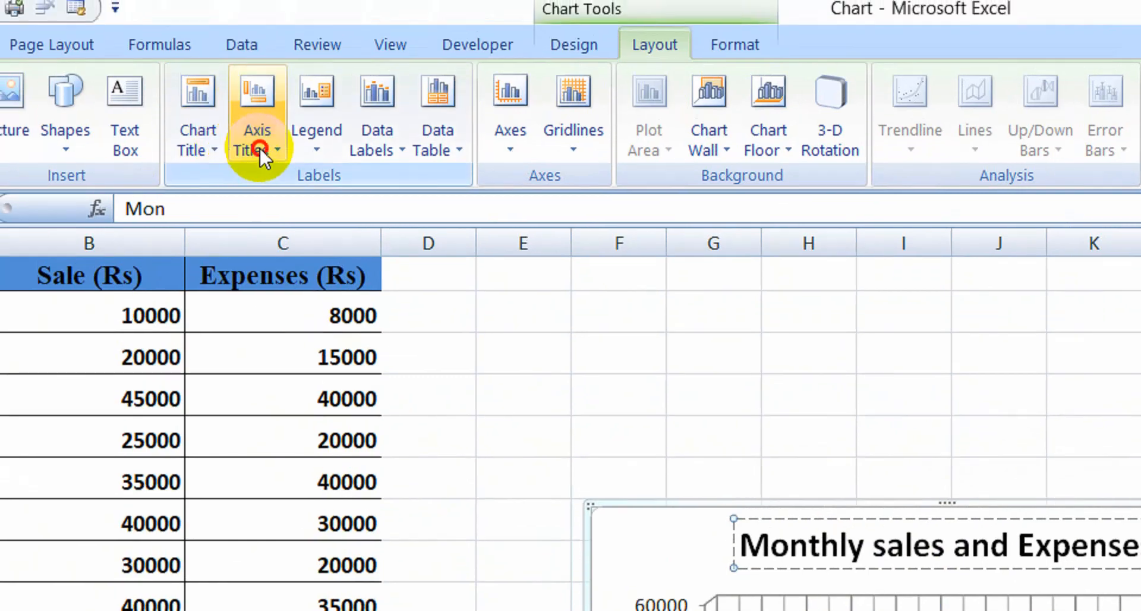
- Add a title below the horizontal axis and set its text to "Months"
{"action": "left_click", "coordinate": [149, 39]}
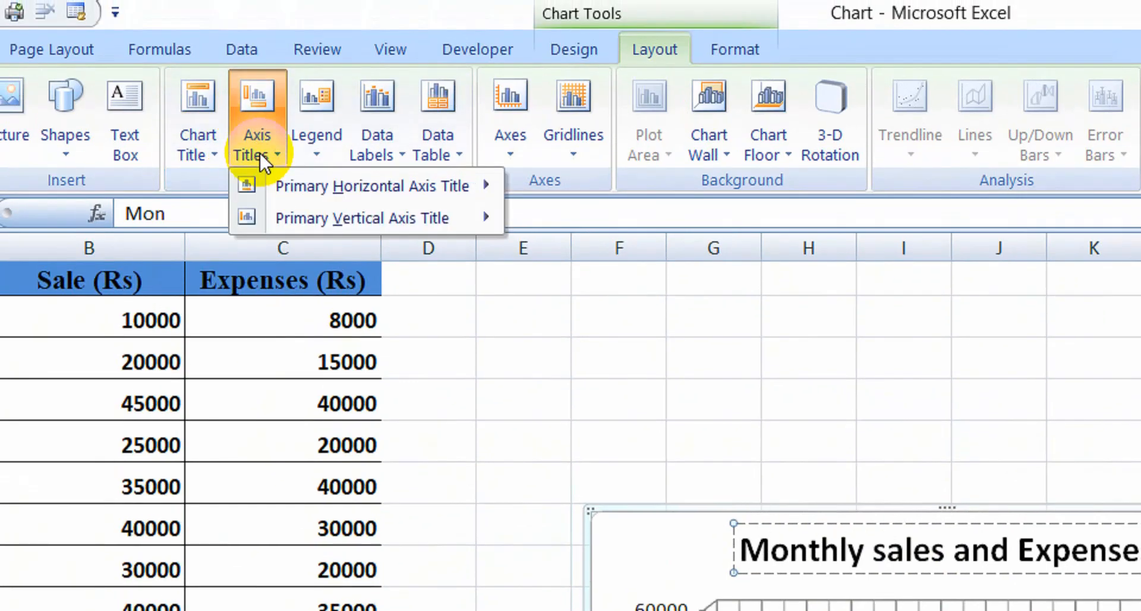
{"action": "mouse_move", "coordinate": [283, 197]}
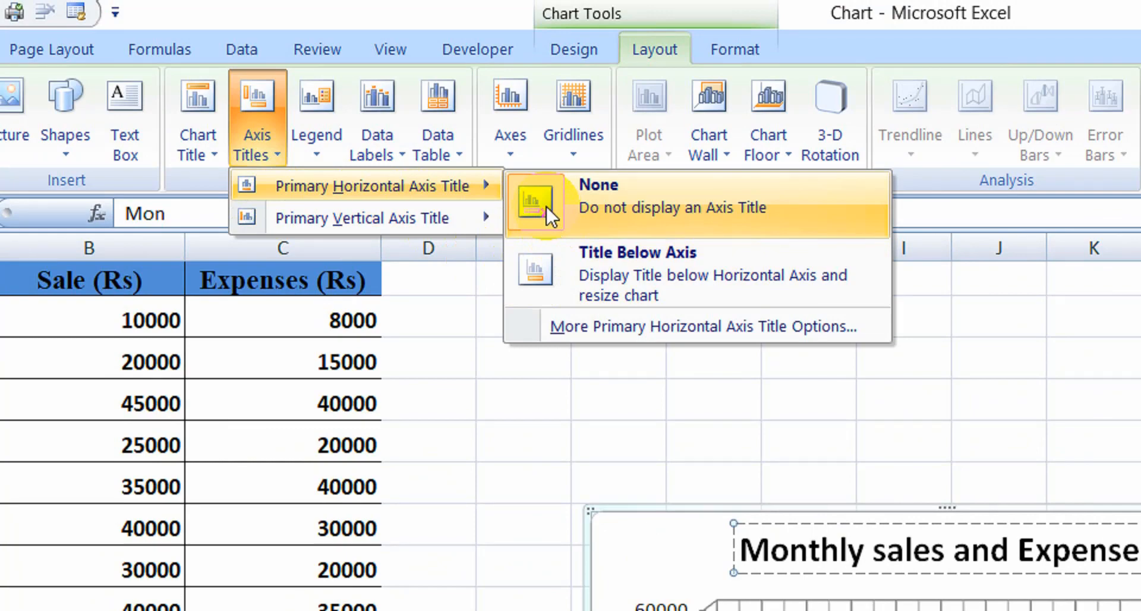
{"action": "left_click", "coordinate": [538, 272]}
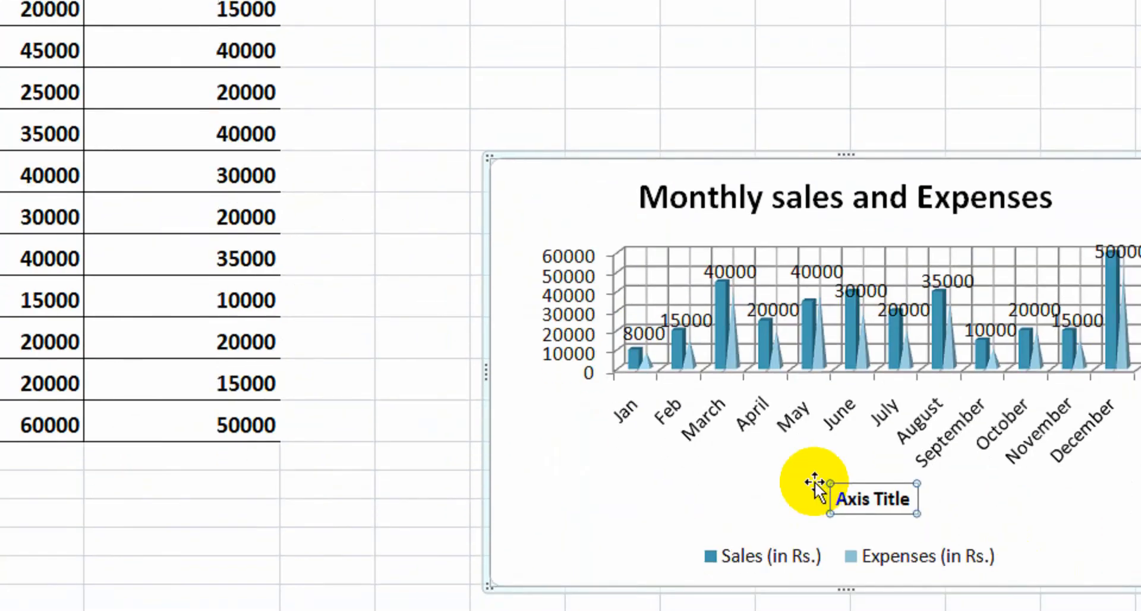
{"action": "double_click", "coordinate": [927, 587]}
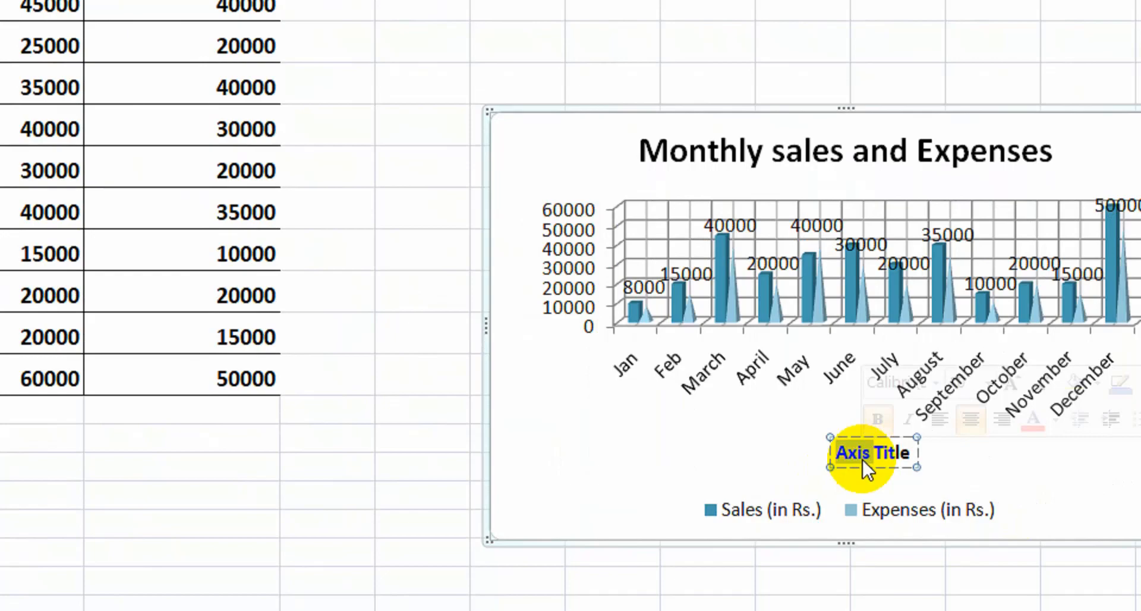
{"action": "type", "text": "My "}
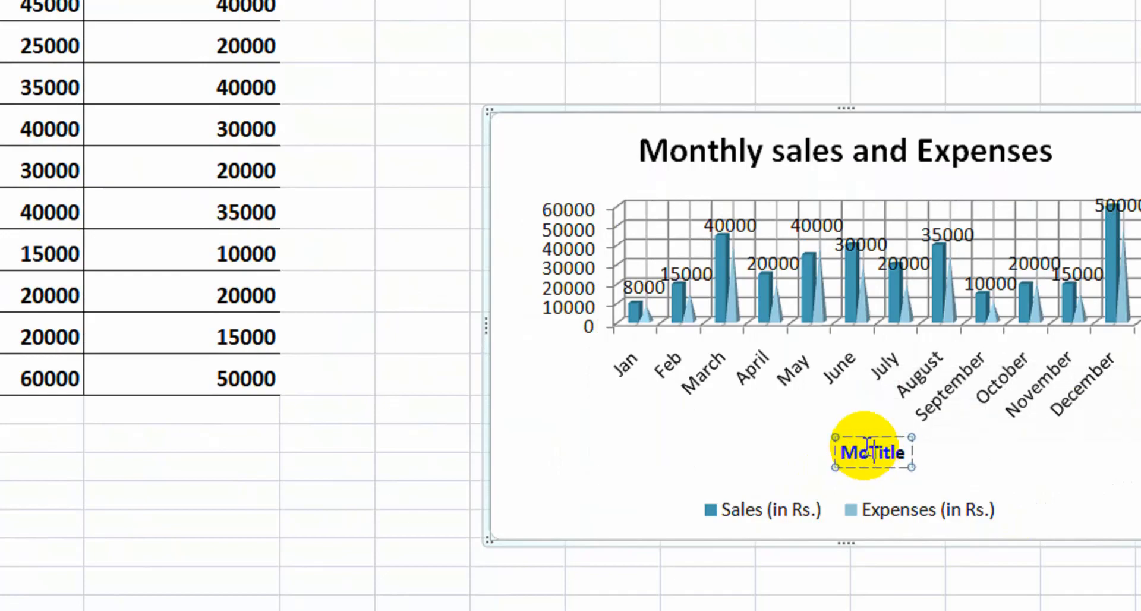
{"action": "type", "text": "nths"}
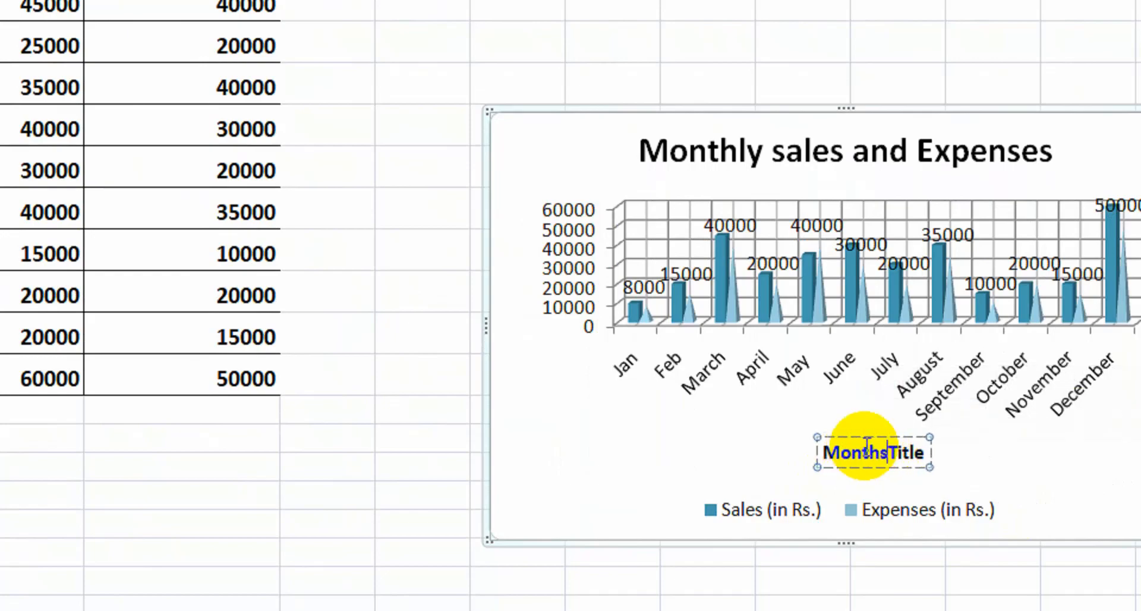
{"action": "key", "text": "Delete"}
{"action": "key", "text": "Delete"}
{"action": "key", "text": "Delete"}
{"action": "key", "text": "Delete"}
{"action": "key", "text": "Delete"}
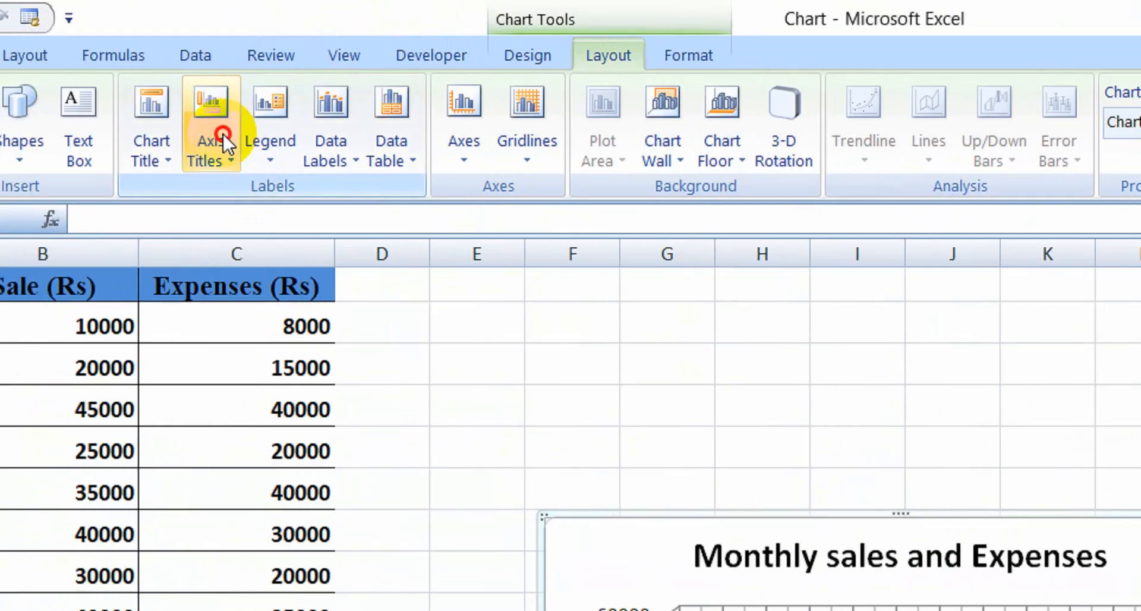
- Try a title with vertical text on the primary vertical axis
{"action": "left_click", "coordinate": [223, 134]}
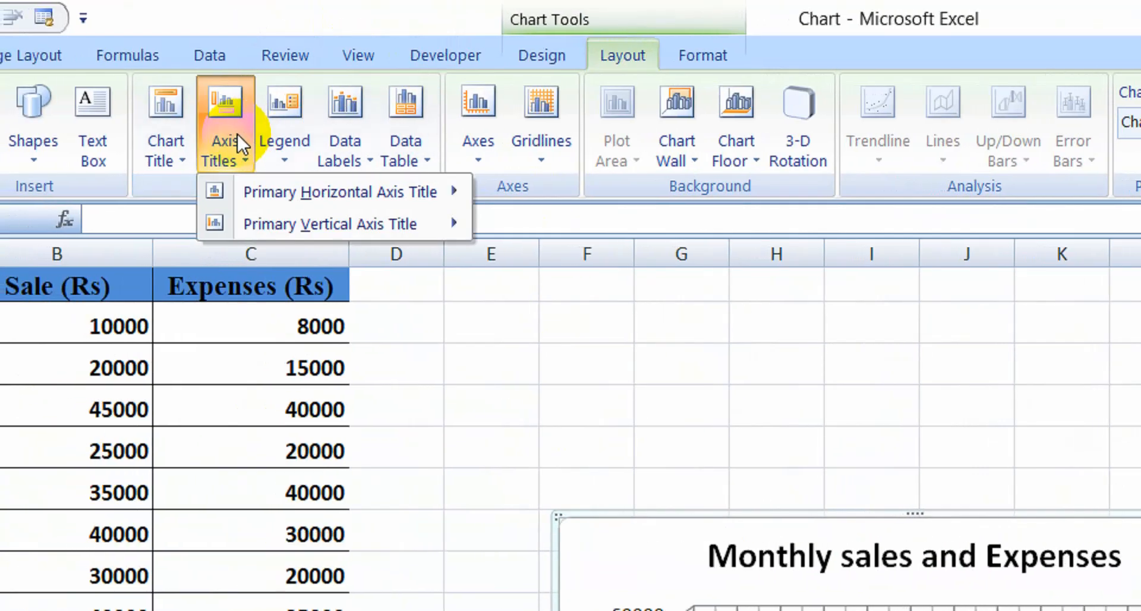
{"action": "left_click", "coordinate": [330, 224]}
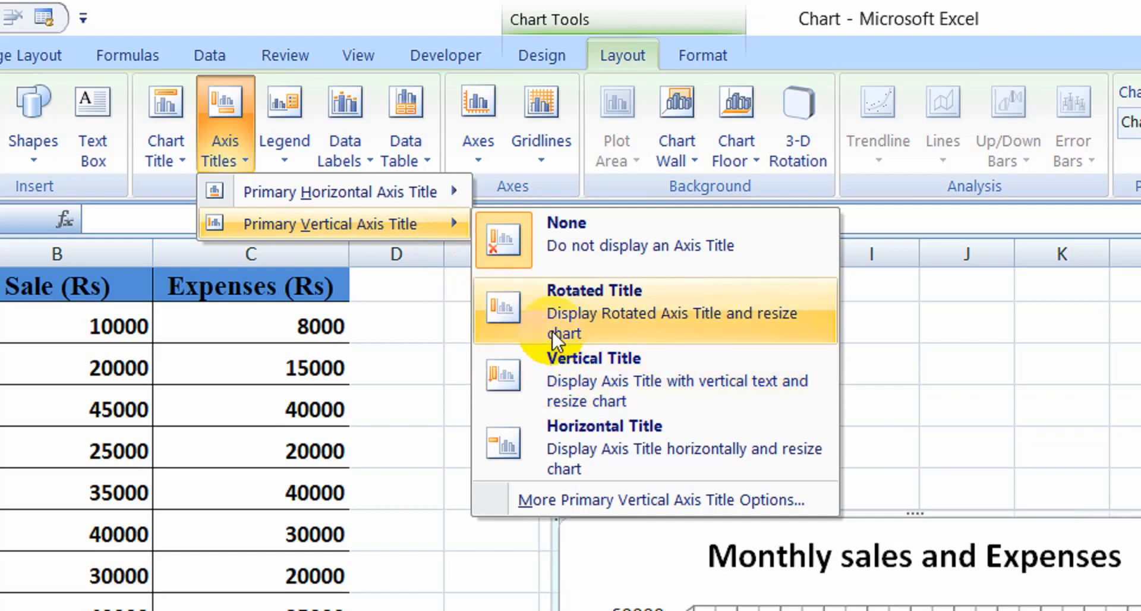
{"action": "left_click", "coordinate": [555, 366]}
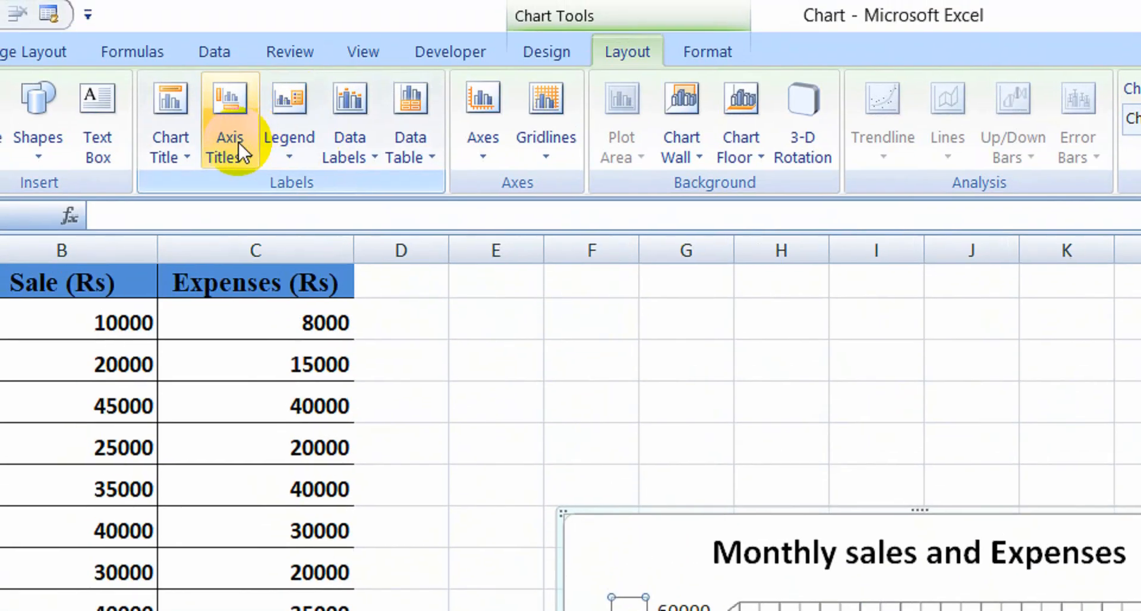
- Give the primary vertical axis a rotated title reading "Amount Spent"
{"action": "left_click", "coordinate": [238, 146]}
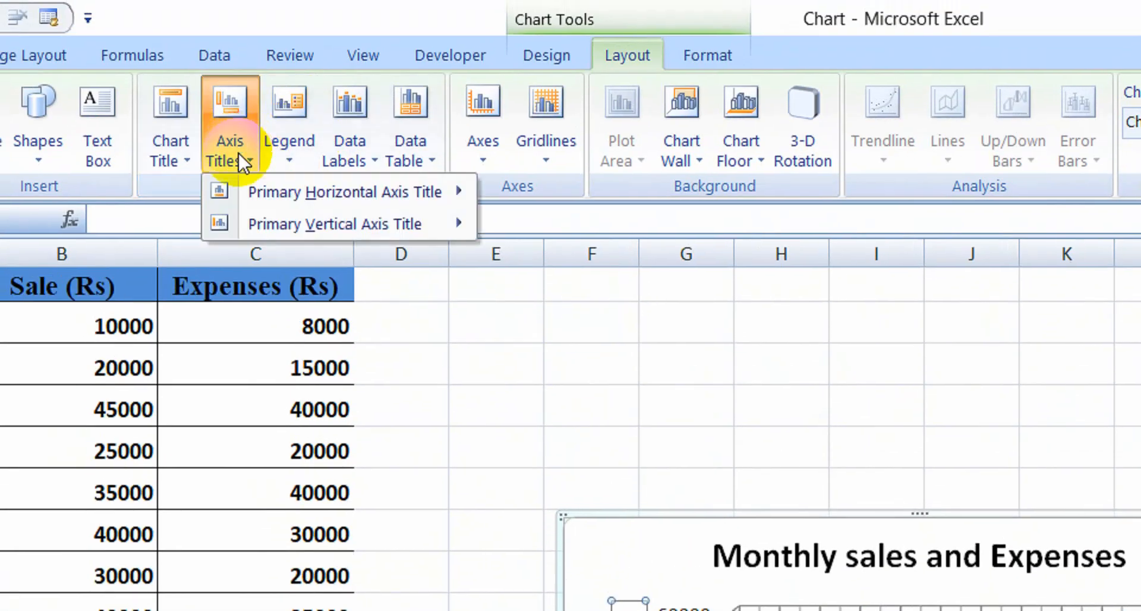
{"action": "mouse_move", "coordinate": [259, 228]}
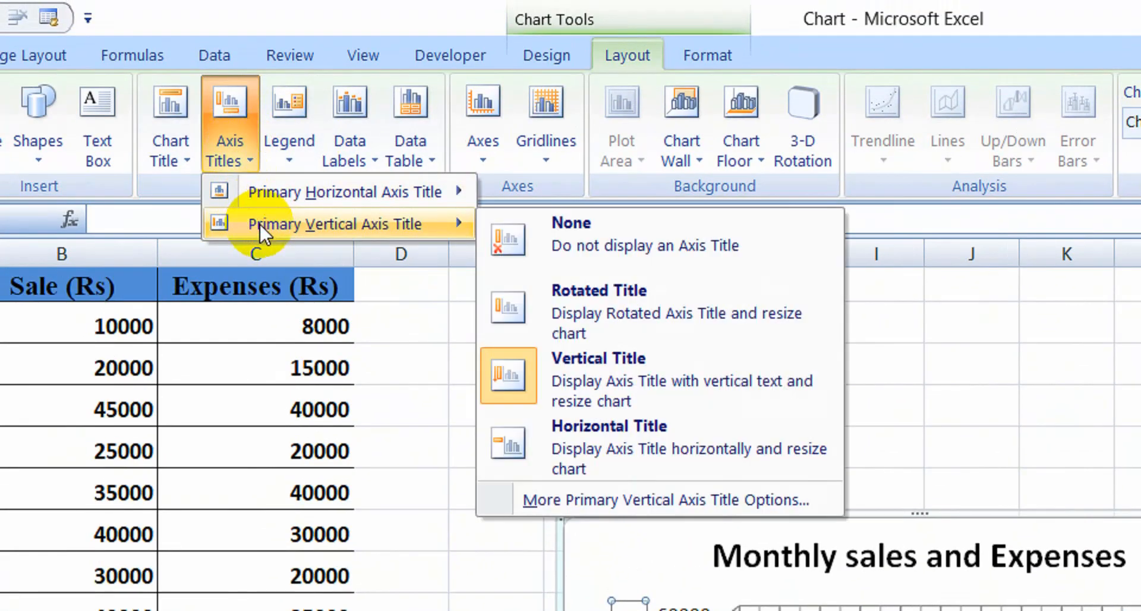
{"action": "left_click", "coordinate": [517, 315]}
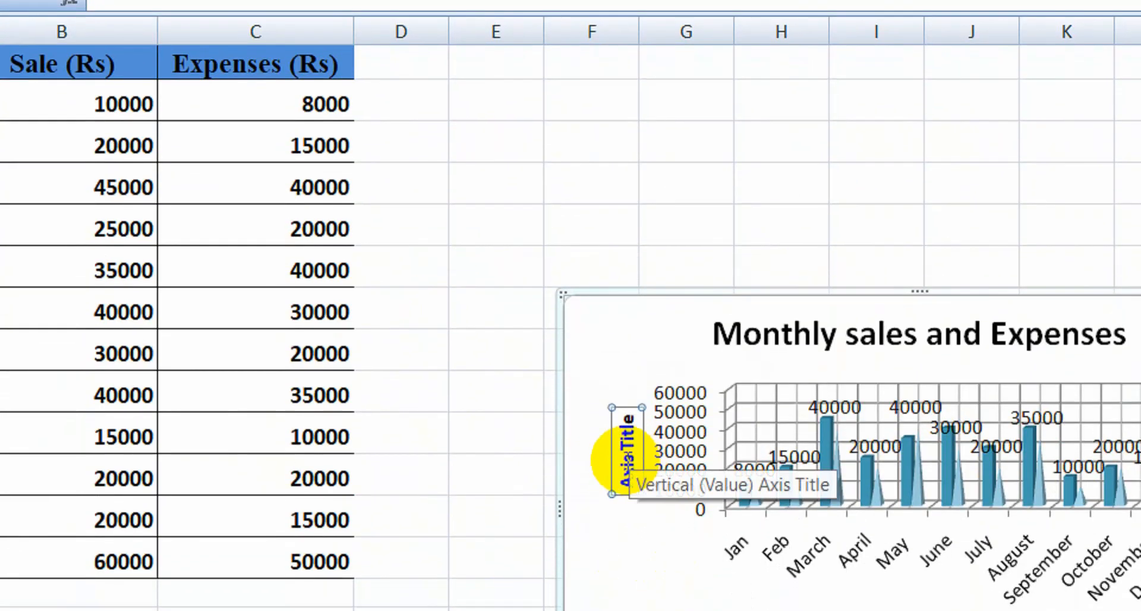
{"action": "triple_click", "coordinate": [627, 550]}
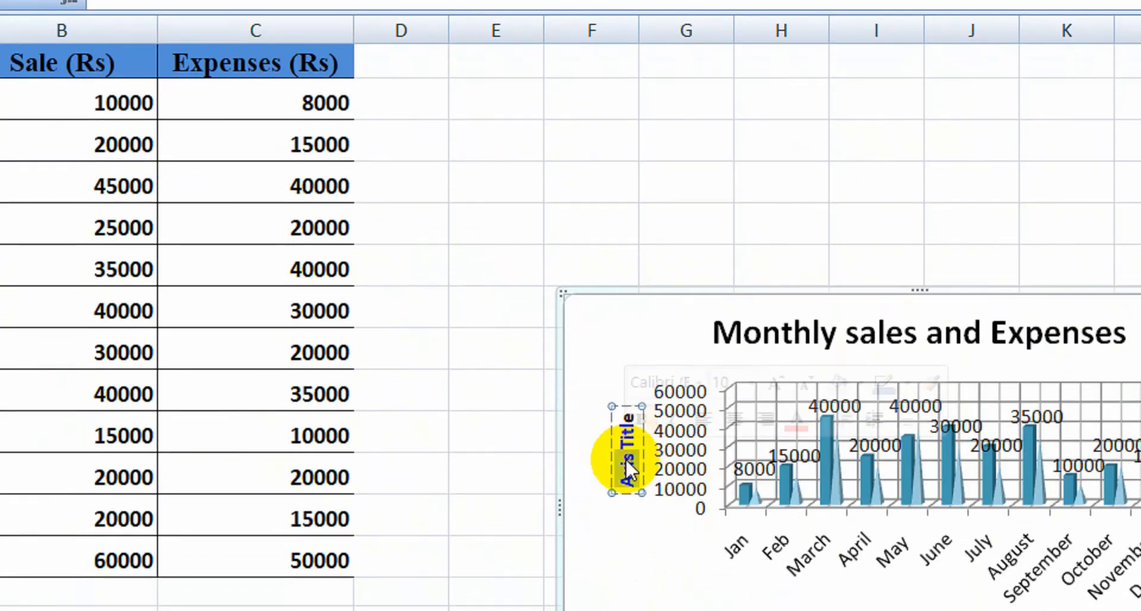
{"action": "key", "text": "Delete"}
{"action": "key", "text": "Delete"}
{"action": "key", "text": "Delete"}
{"action": "key", "text": "Delete"}
{"action": "key", "text": "Delete"}
{"action": "key", "text": "Delete"}
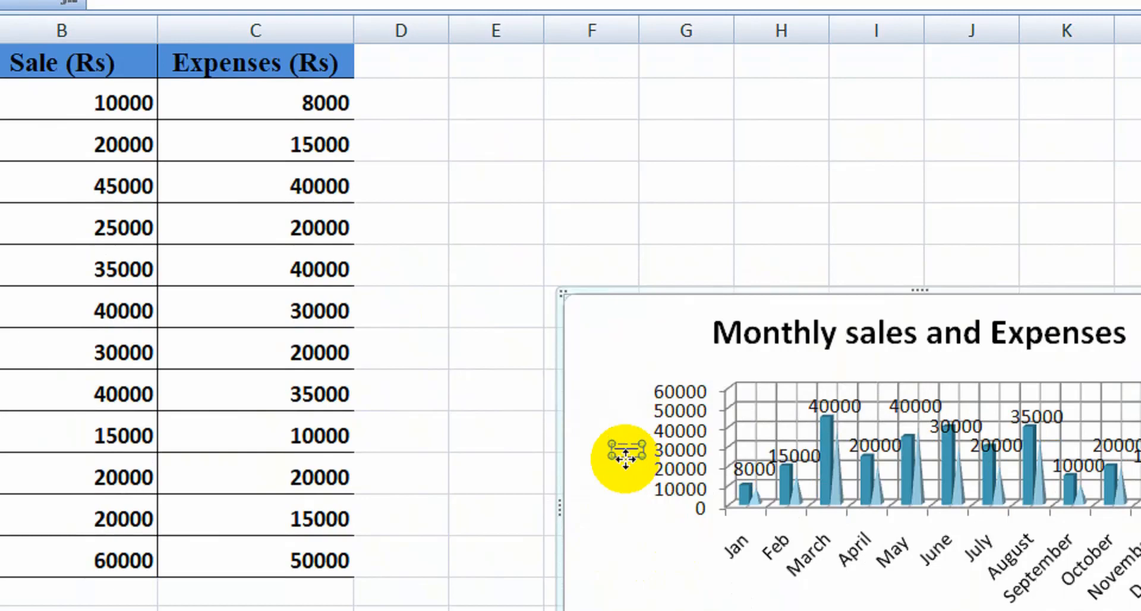
{"action": "type", "text": "Amount"}
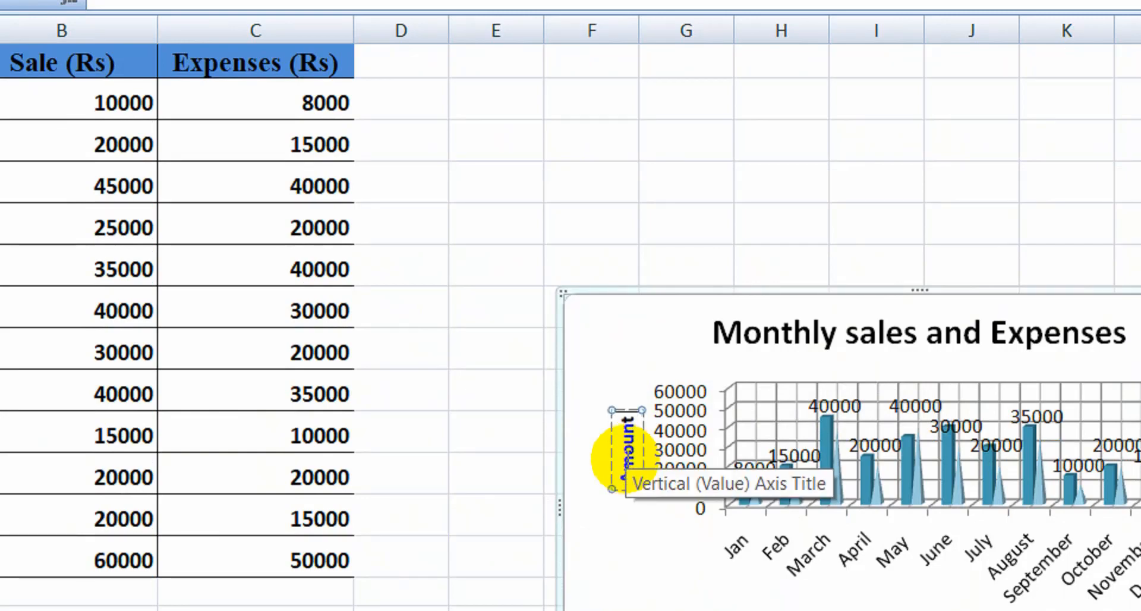
{"action": "type", "text": " Spent"}
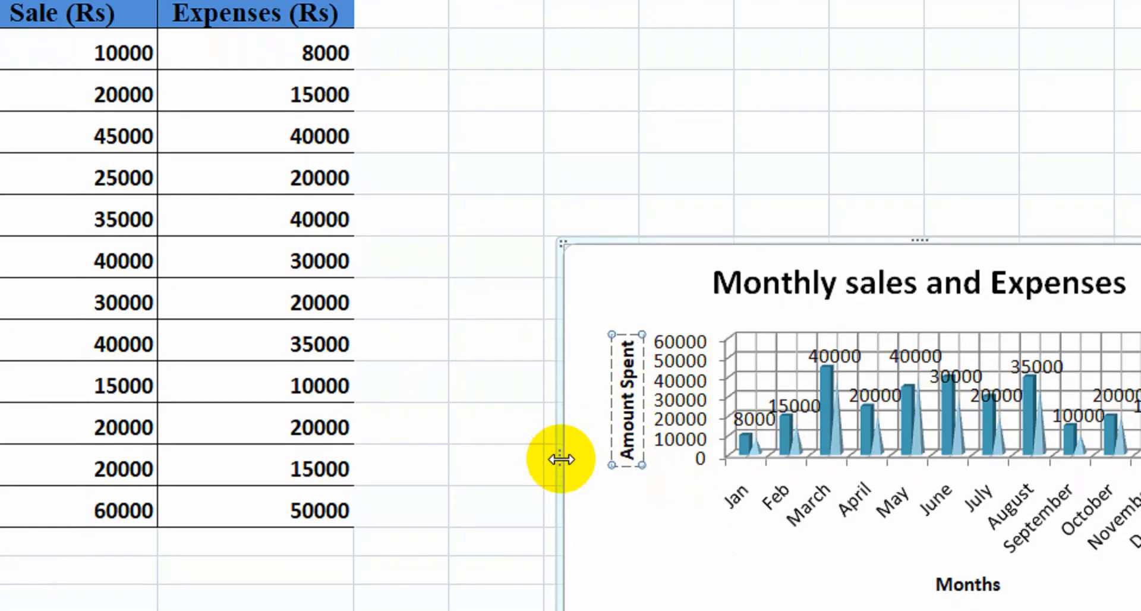
- Enlarge the chart by widening it on both sides and extending it upward
{"action": "left_click_drag", "start_coordinate": [557, 459], "coordinate": [431, 442]}
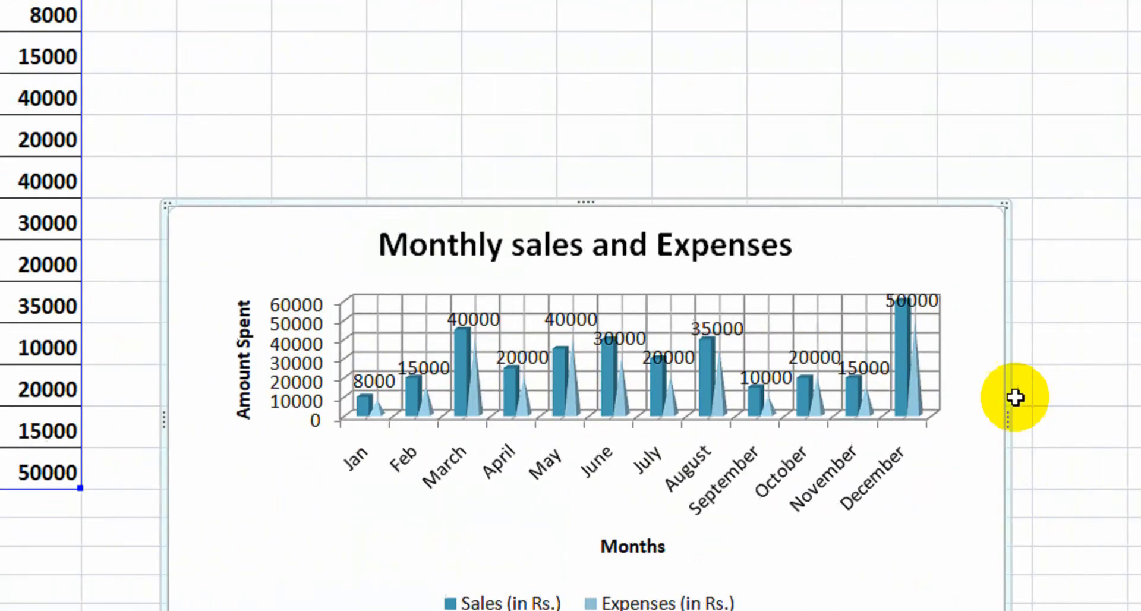
{"action": "left_click_drag", "start_coordinate": [908, 423], "coordinate": [951, 423]}
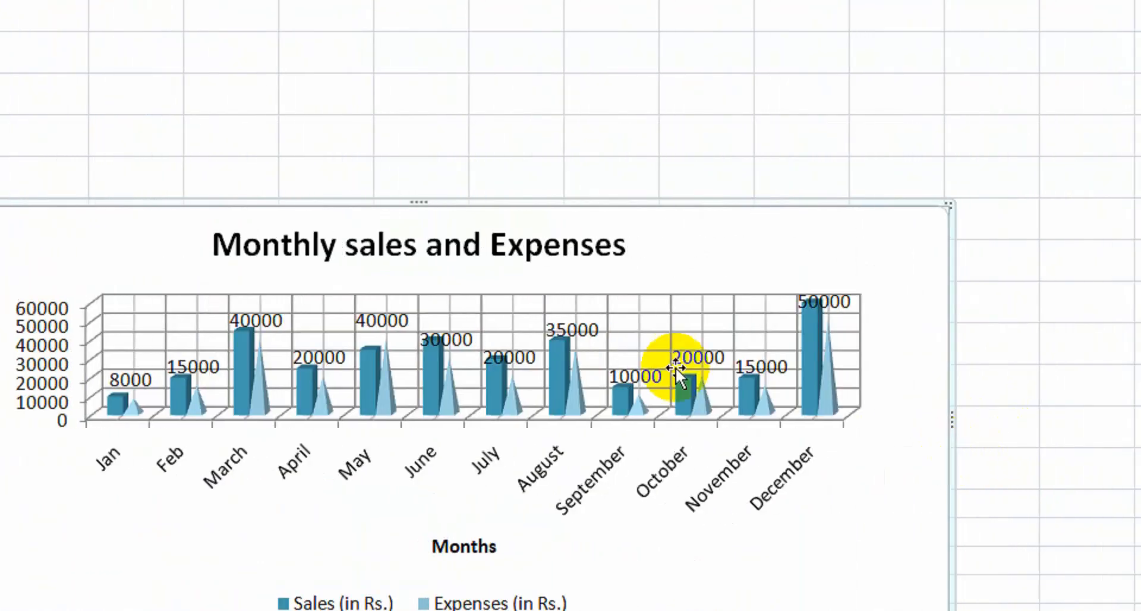
{"action": "left_click_drag", "start_coordinate": [418, 200], "coordinate": [402, 133]}
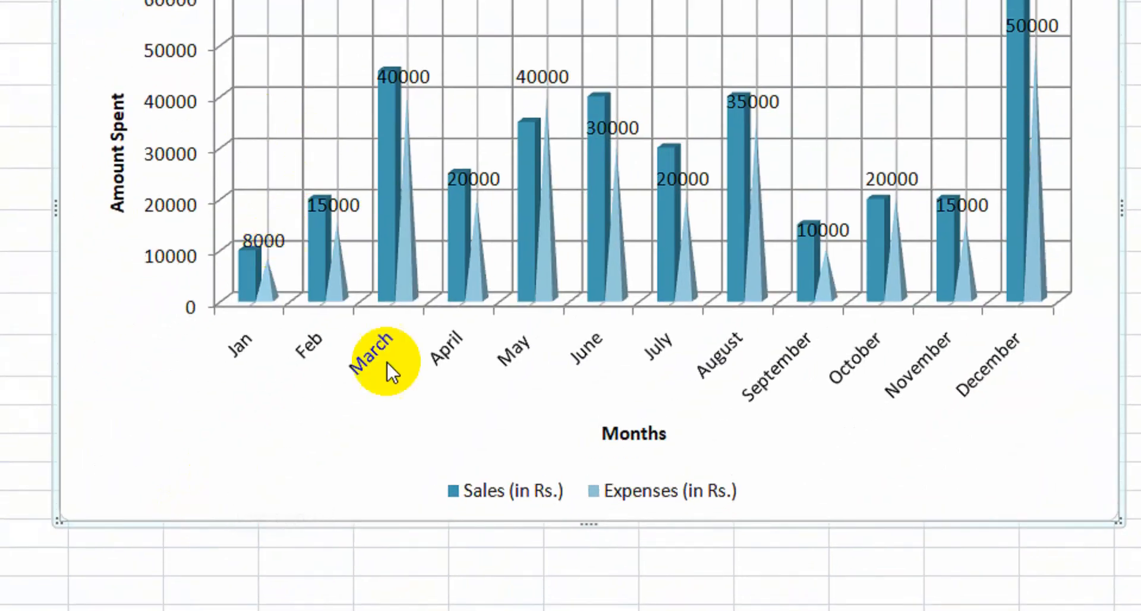
- Set the font color of the month labels on the horizontal axis to standard red
{"action": "left_click", "coordinate": [342, 344]}
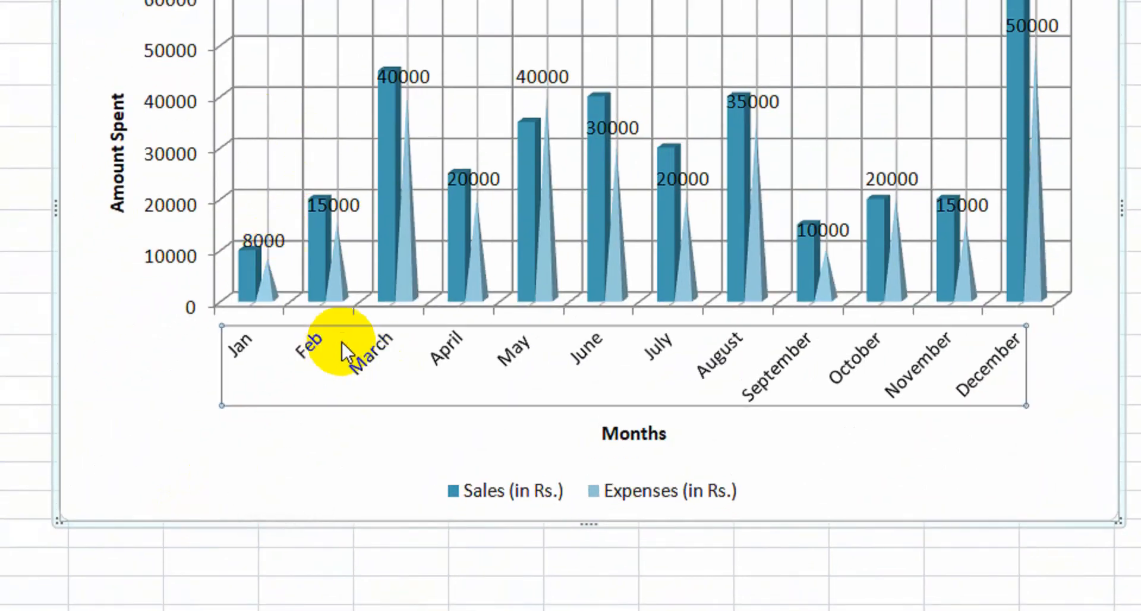
{"action": "right_click", "coordinate": [343, 344]}
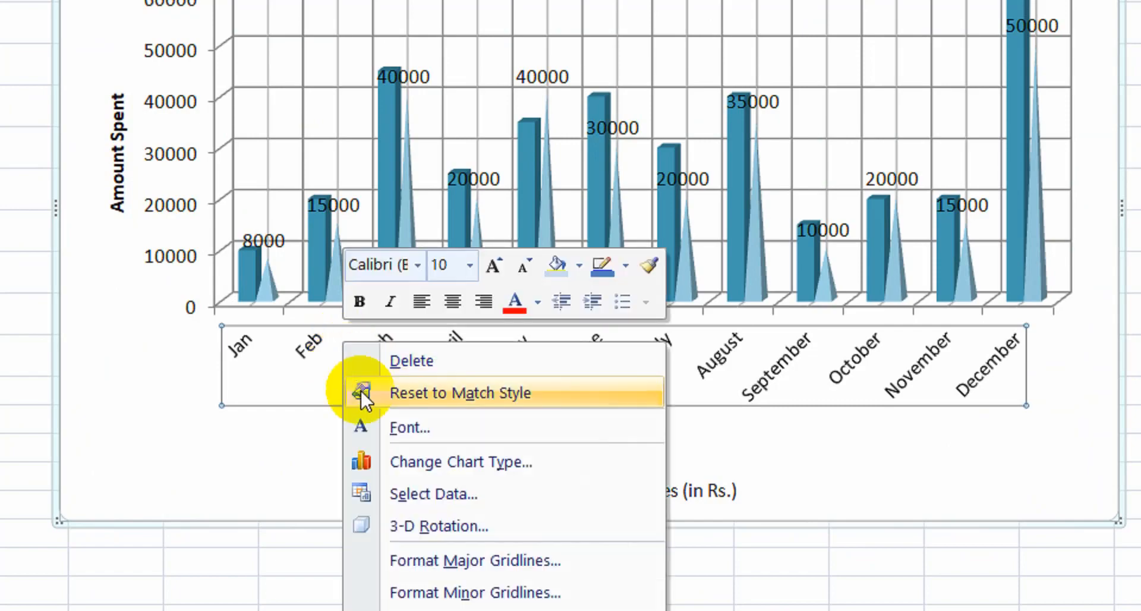
{"action": "left_click", "coordinate": [383, 426]}
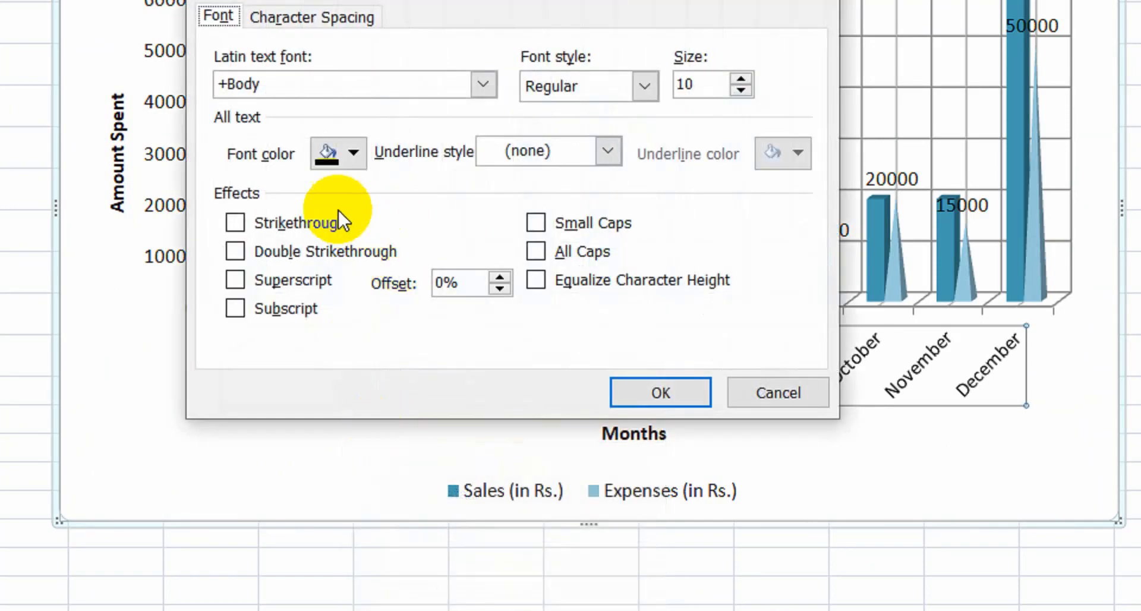
{"action": "left_click", "coordinate": [356, 156]}
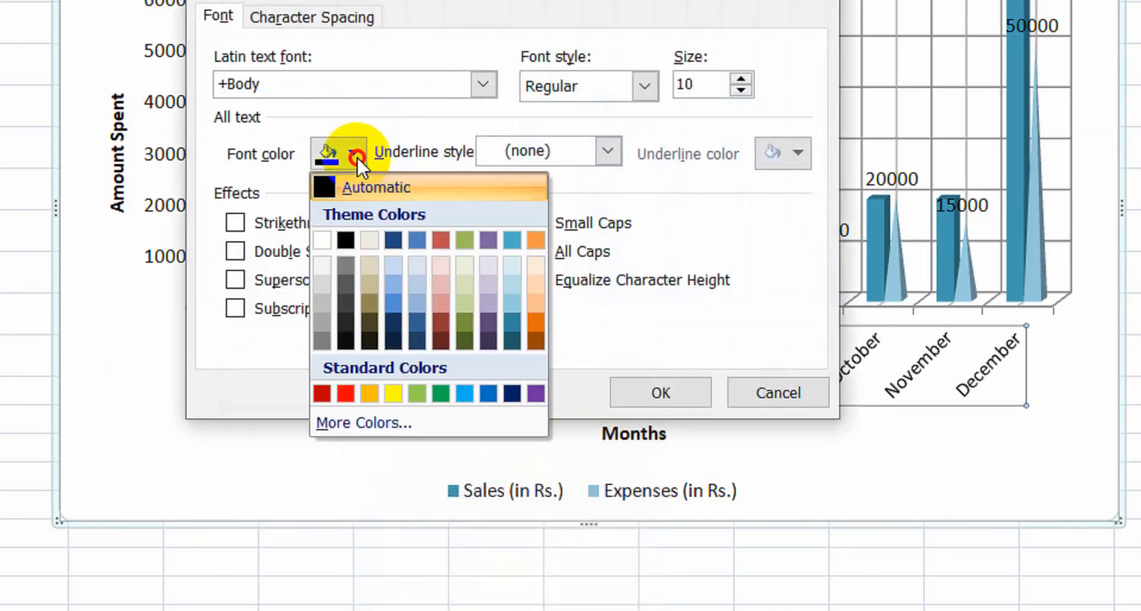
{"action": "left_click", "coordinate": [344, 394]}
{"action": "left_click", "coordinate": [662, 391]}
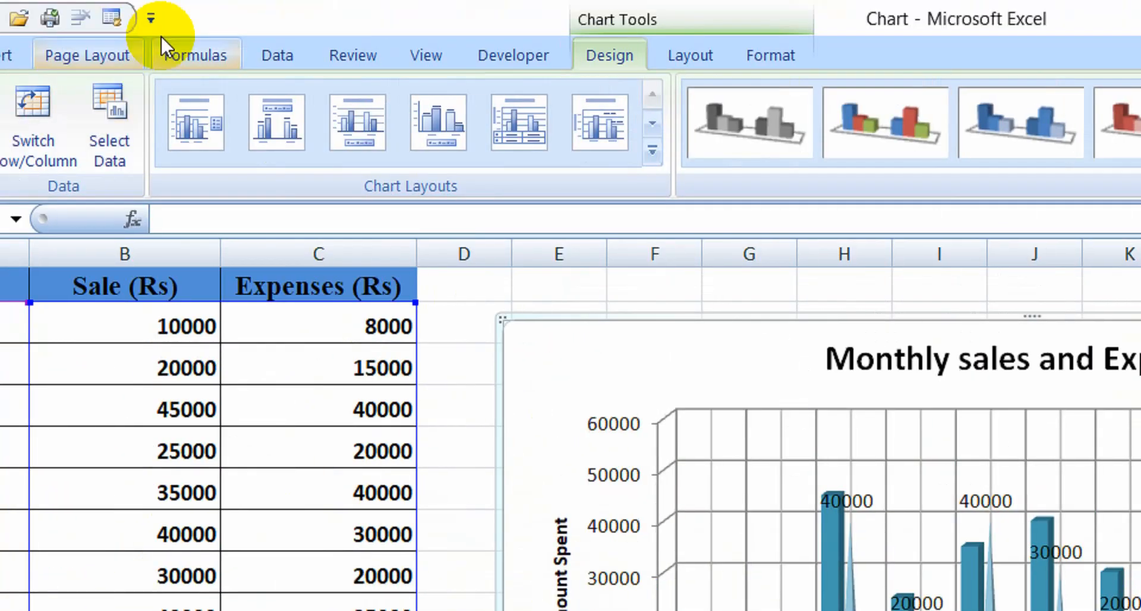
- Review the chart's legend placement choices and the label options for formatting its data labels
{"action": "left_click", "coordinate": [683, 52]}
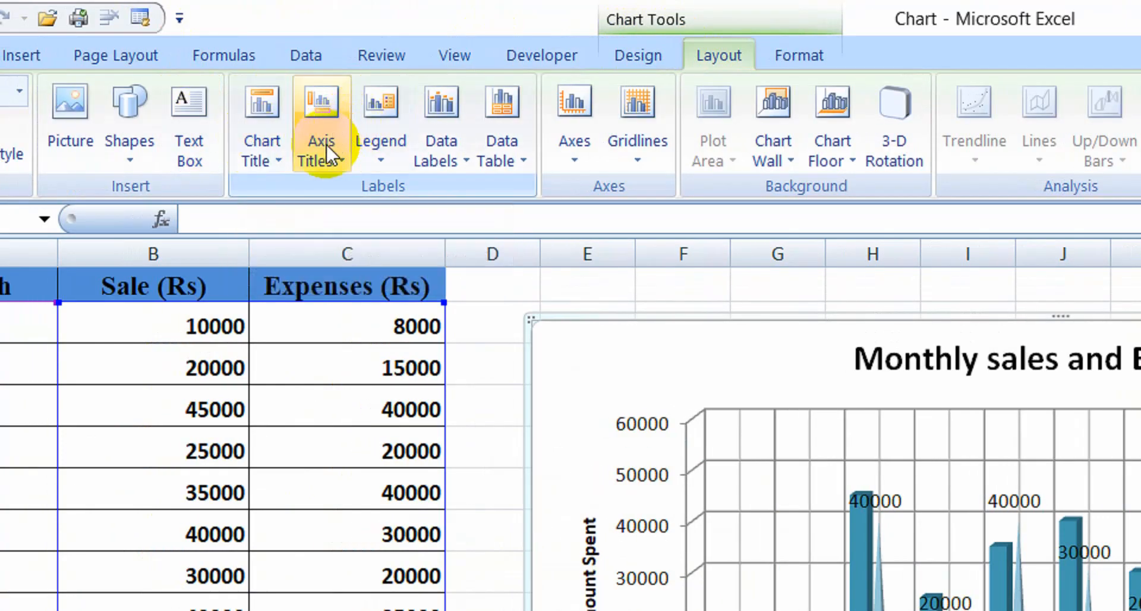
{"action": "left_click", "coordinate": [376, 152]}
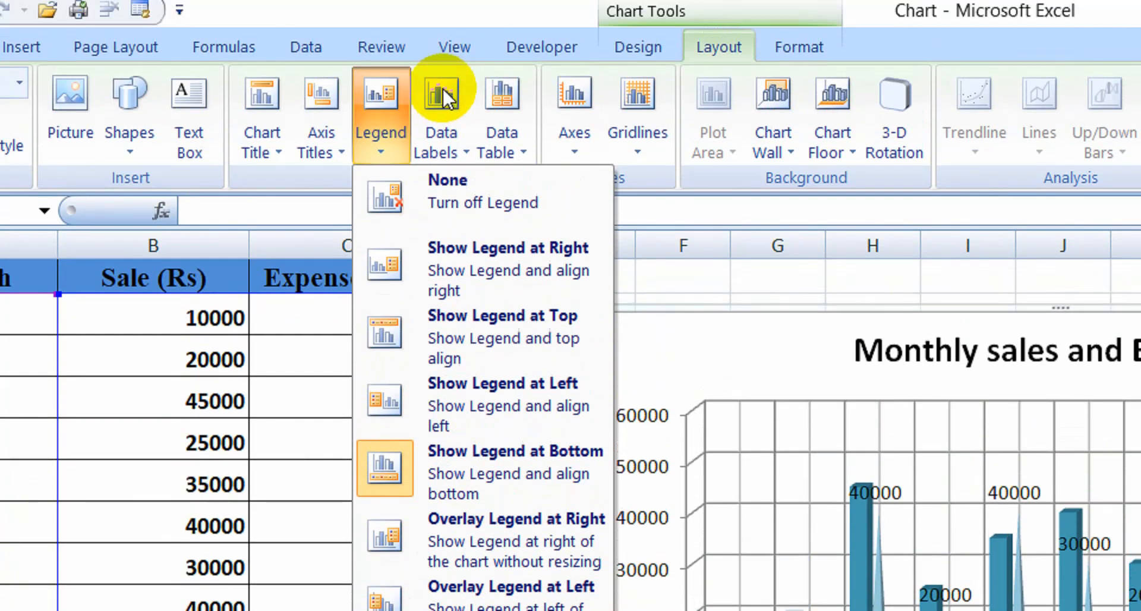
{"action": "left_click", "coordinate": [441, 24]}
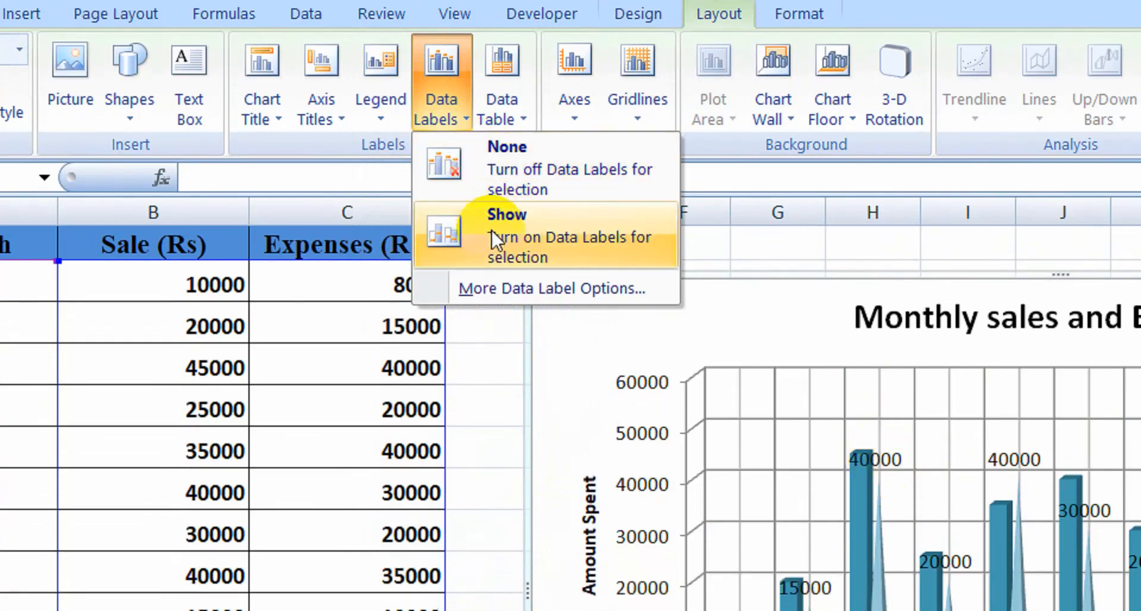
{"action": "left_click", "coordinate": [512, 288]}
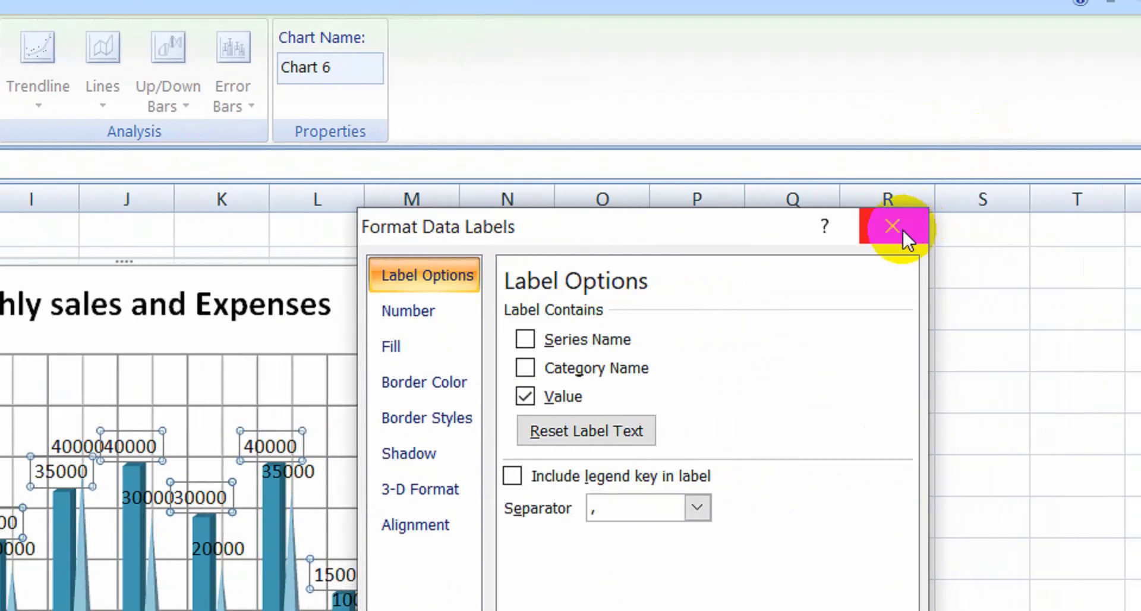
{"action": "left_click", "coordinate": [1068, 186]}
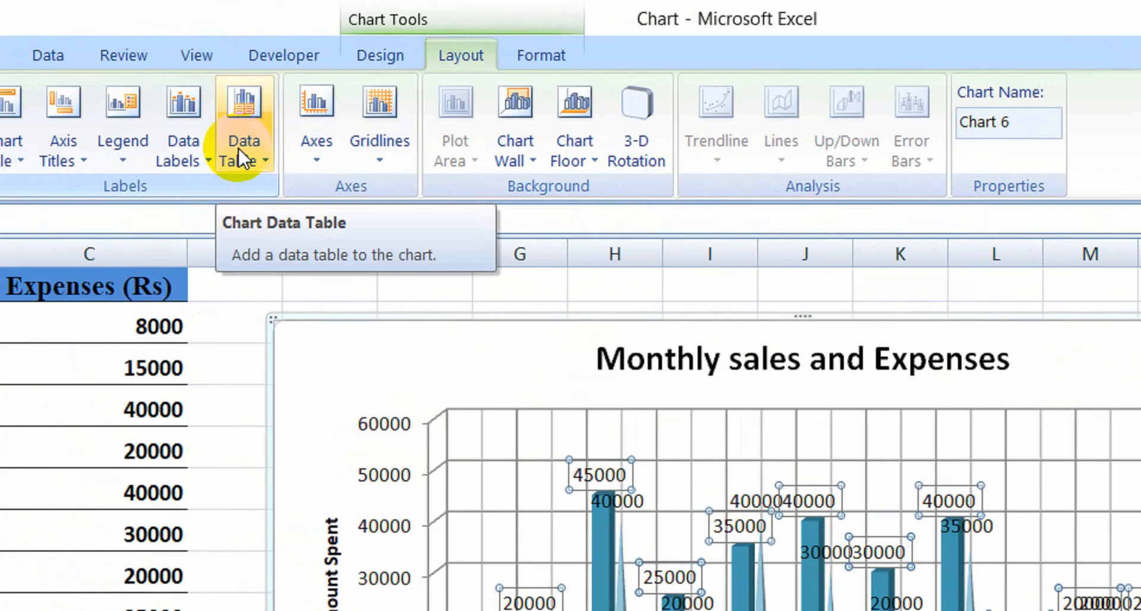
- Try a data table without legend keys below the chart and remove it again
{"action": "left_click", "coordinate": [238, 150]}
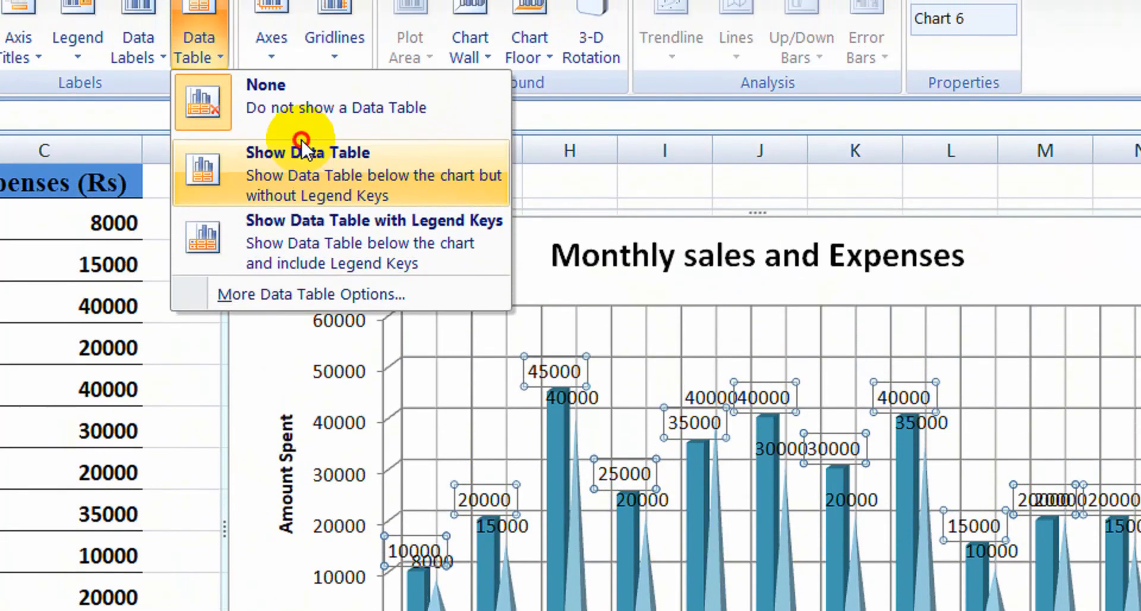
{"action": "left_click", "coordinate": [308, 83]}
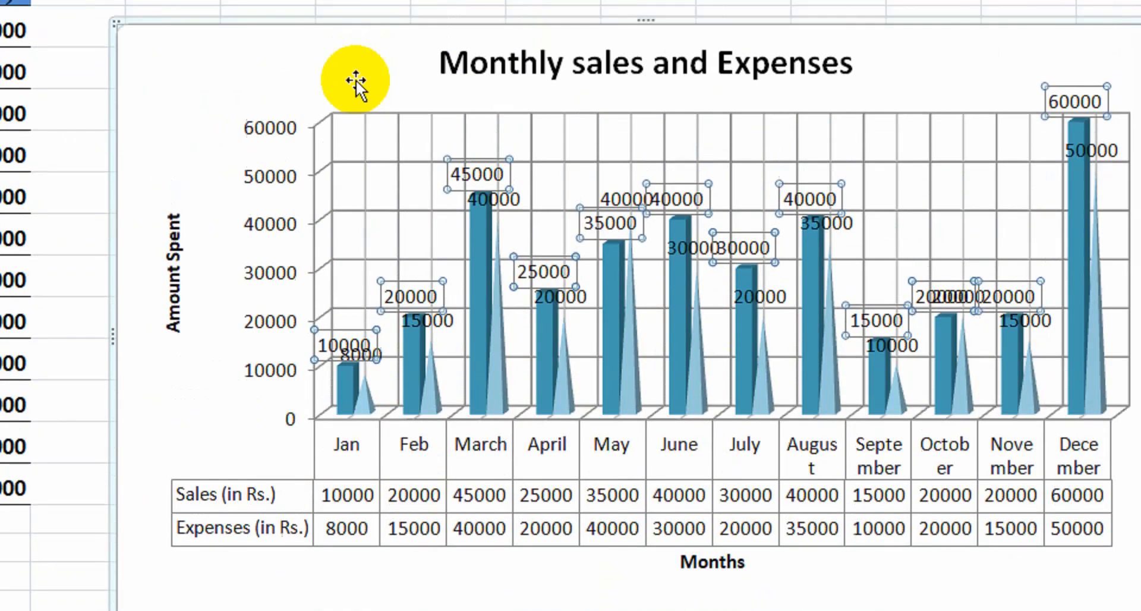
{"action": "left_click", "coordinate": [145, 28]}
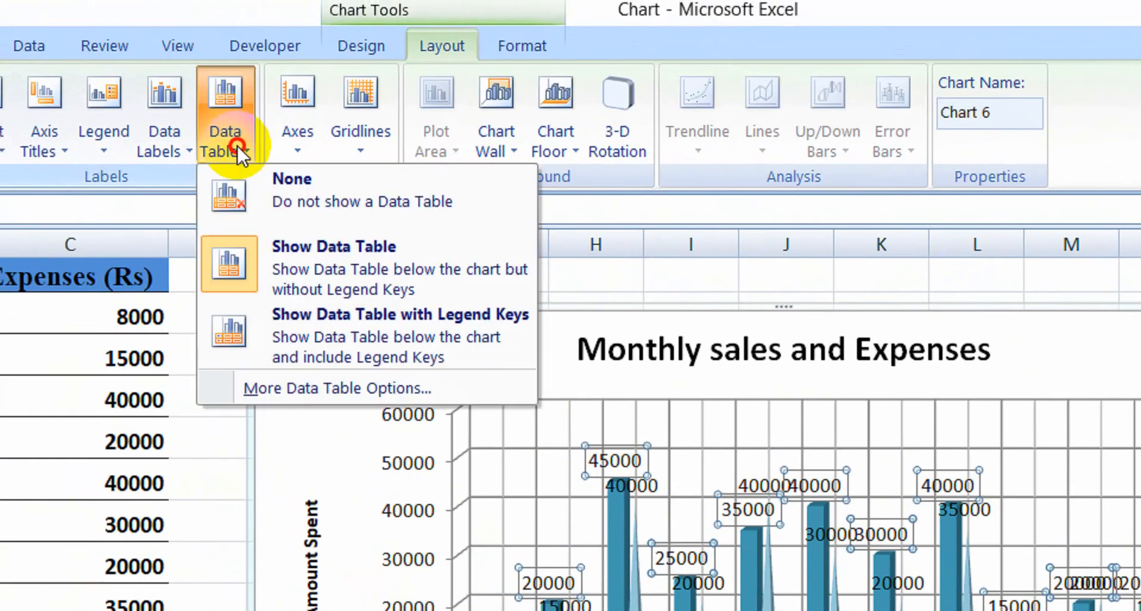
{"action": "left_click", "coordinate": [272, 190]}
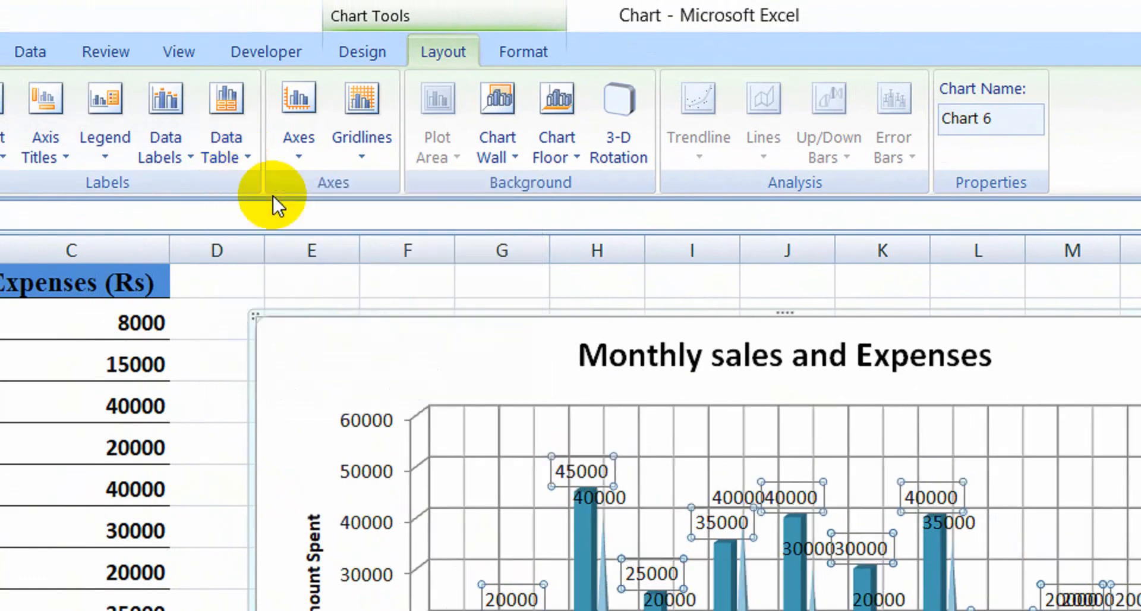
- Review the display options for the primary horizontal axis and remove the chart's primary horizontal gridlines
{"action": "left_click", "coordinate": [298, 153]}
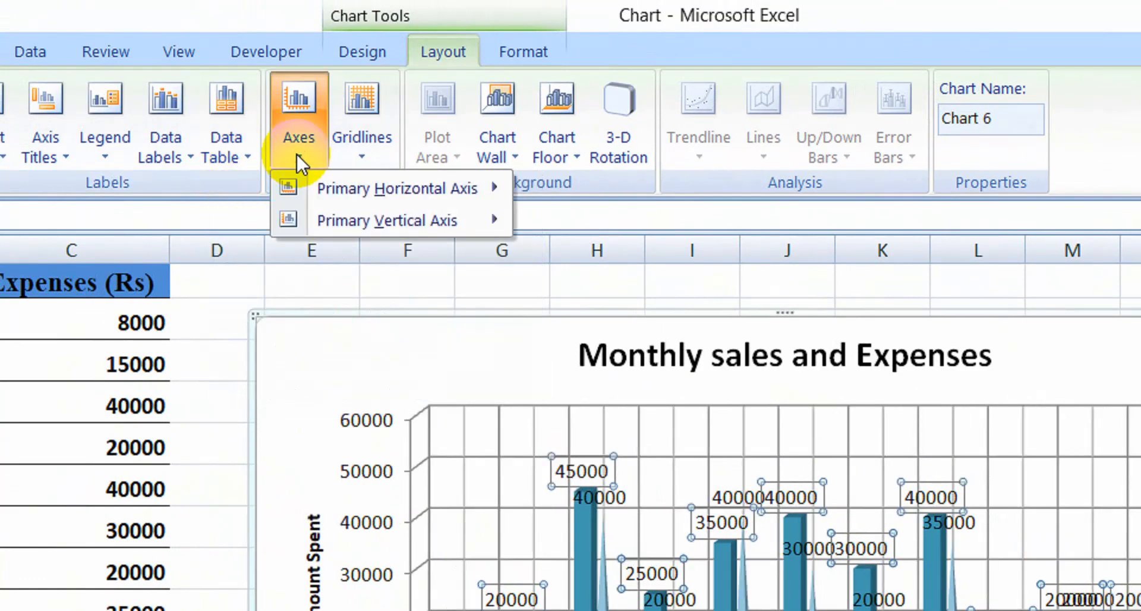
{"action": "left_click", "coordinate": [359, 188]}
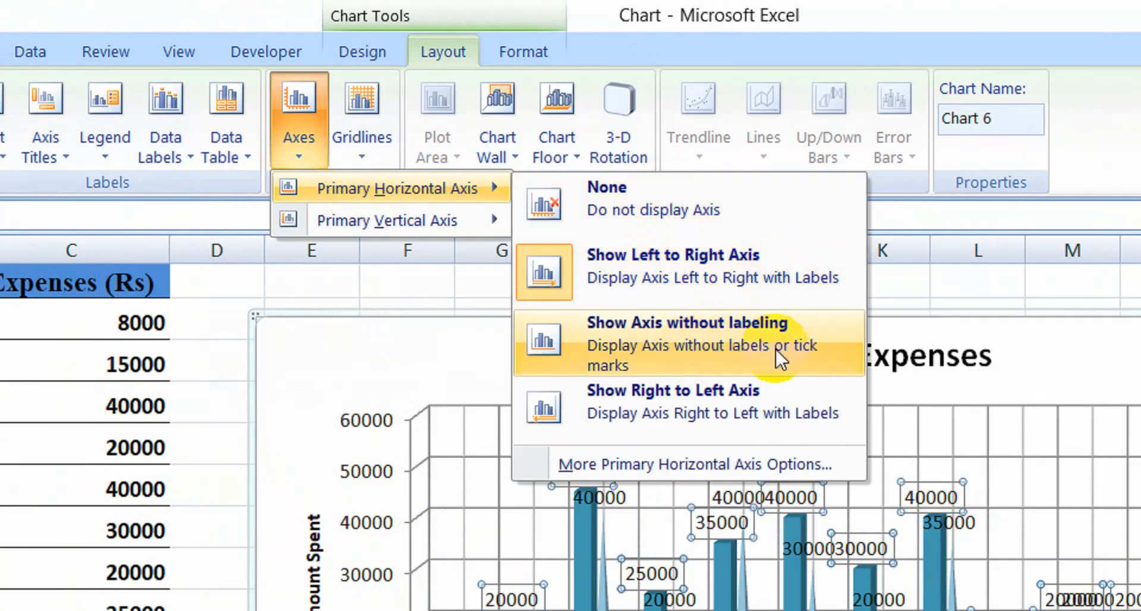
{"action": "left_click", "coordinate": [365, 125]}
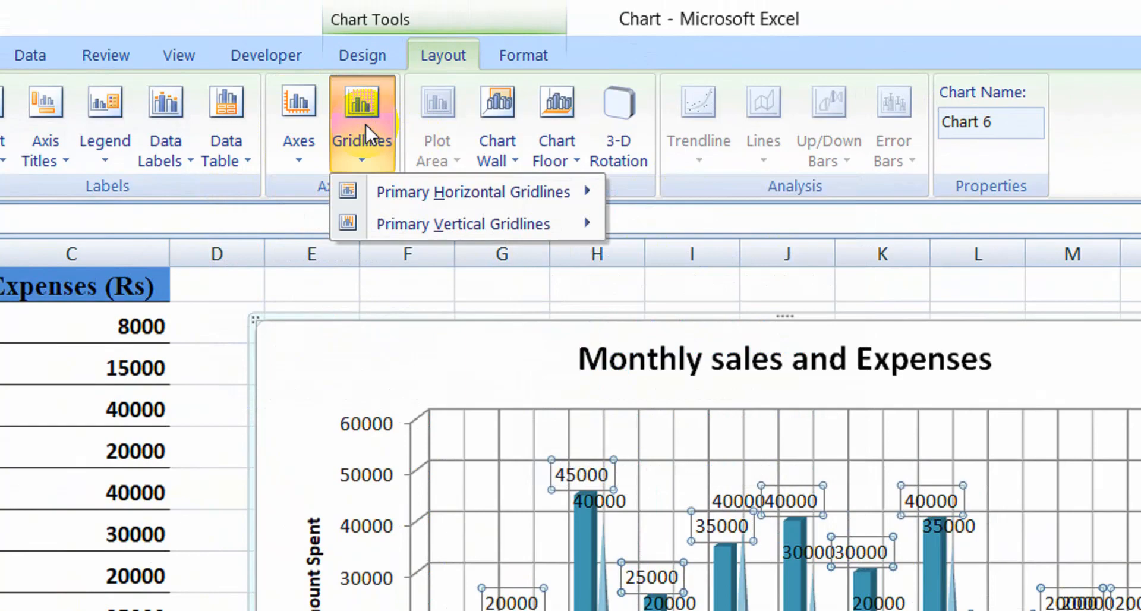
{"action": "left_click", "coordinate": [403, 191]}
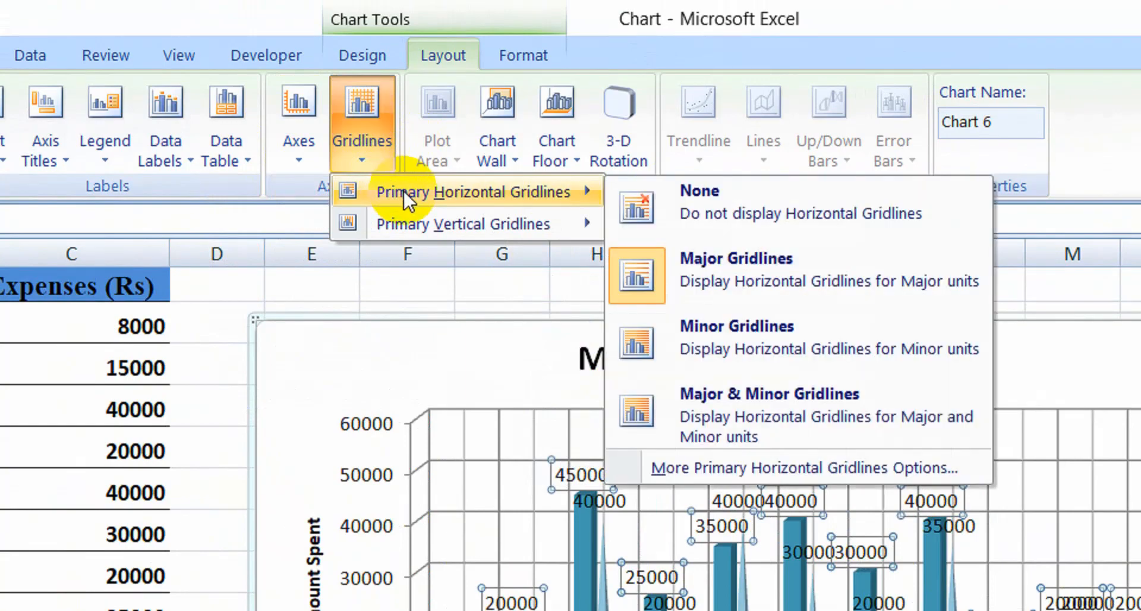
{"action": "left_click", "coordinate": [678, 208]}
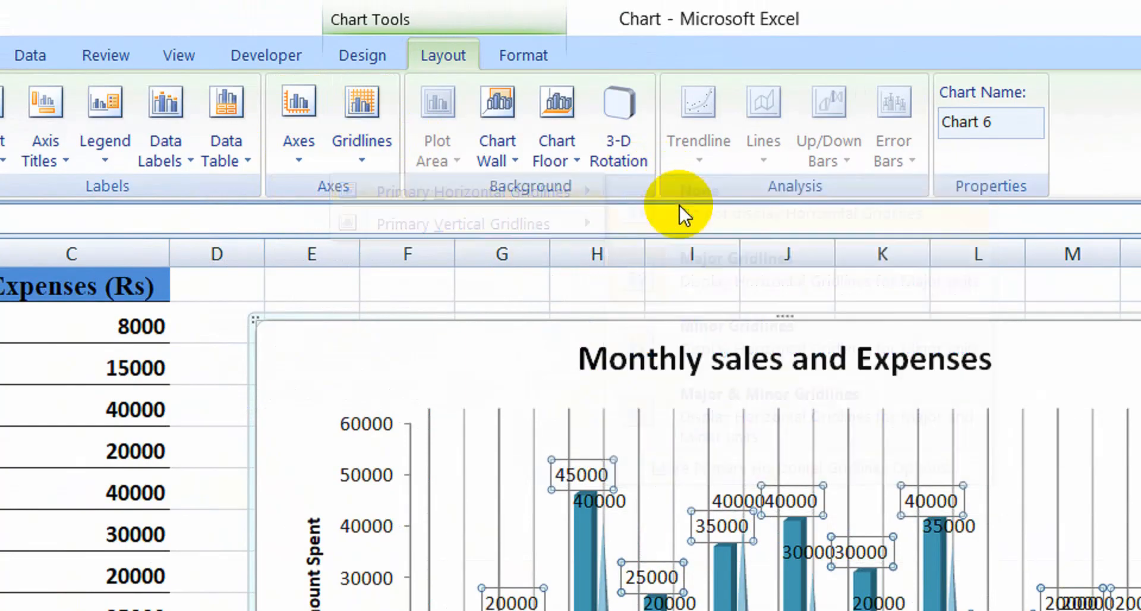
- Remove the major and minor primary vertical gridlines from the chart
{"action": "left_click", "coordinate": [366, 153]}
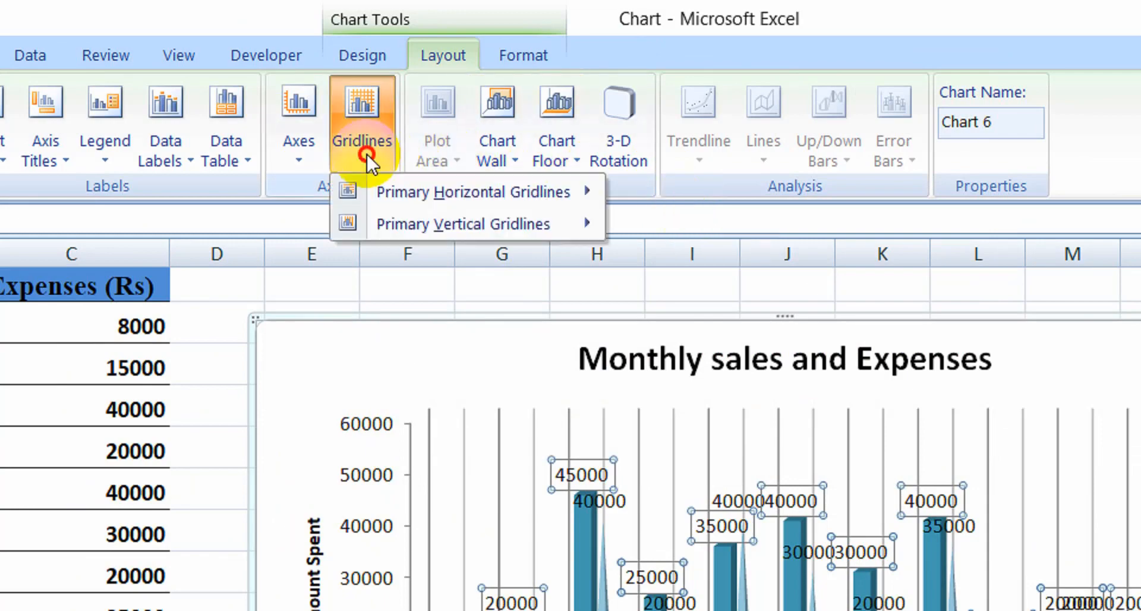
{"action": "left_click", "coordinate": [404, 229]}
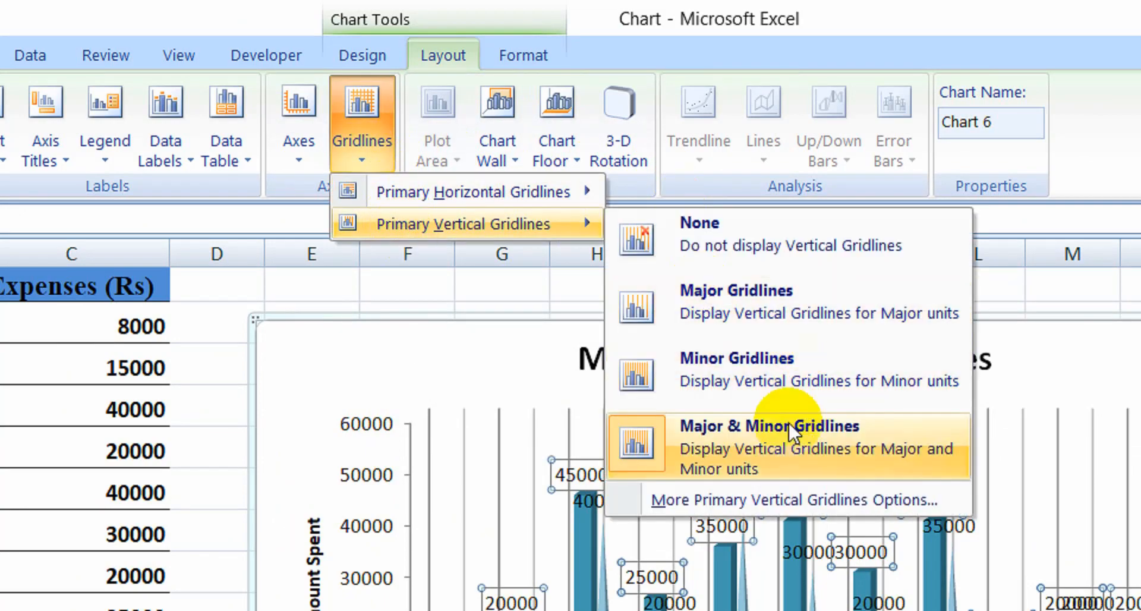
{"action": "left_click", "coordinate": [772, 450]}
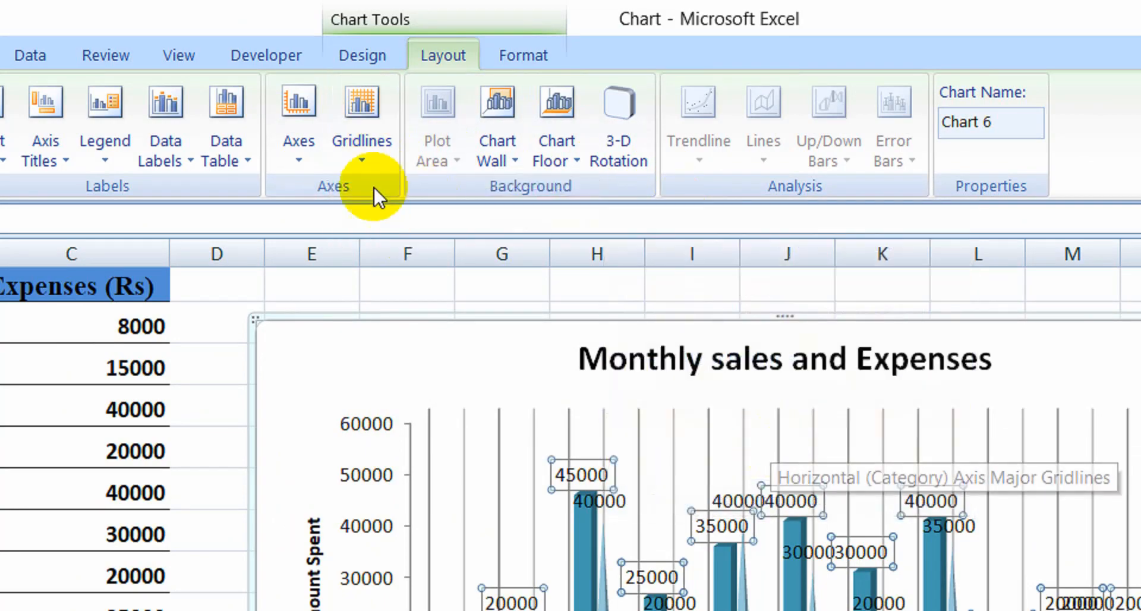
{"action": "left_click", "coordinate": [364, 144]}
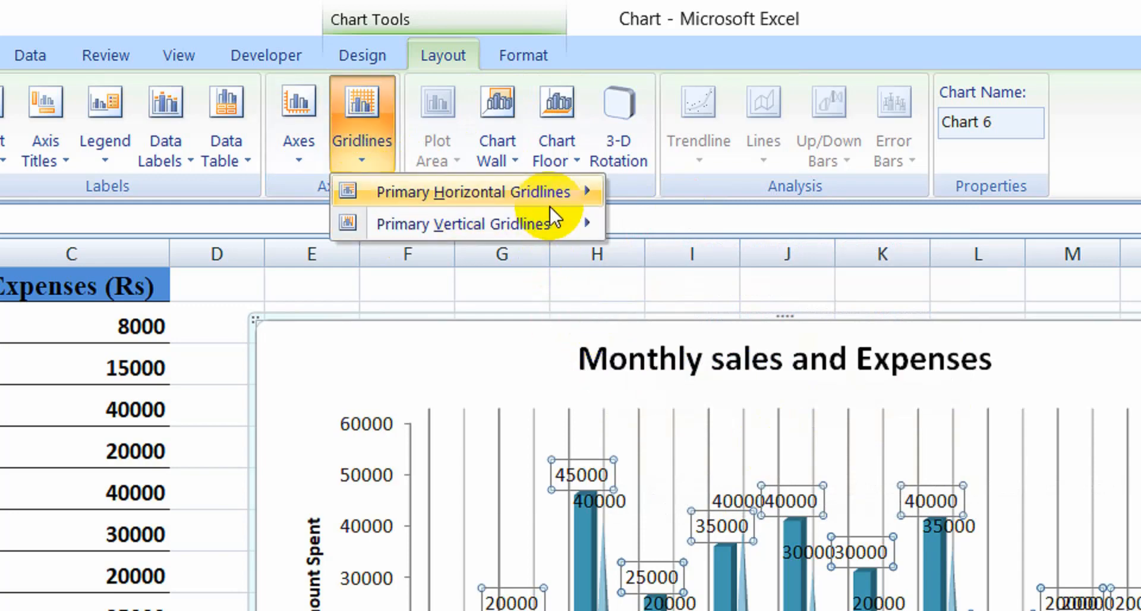
{"action": "mouse_move", "coordinate": [549, 205]}
{"action": "mouse_move", "coordinate": [548, 230]}
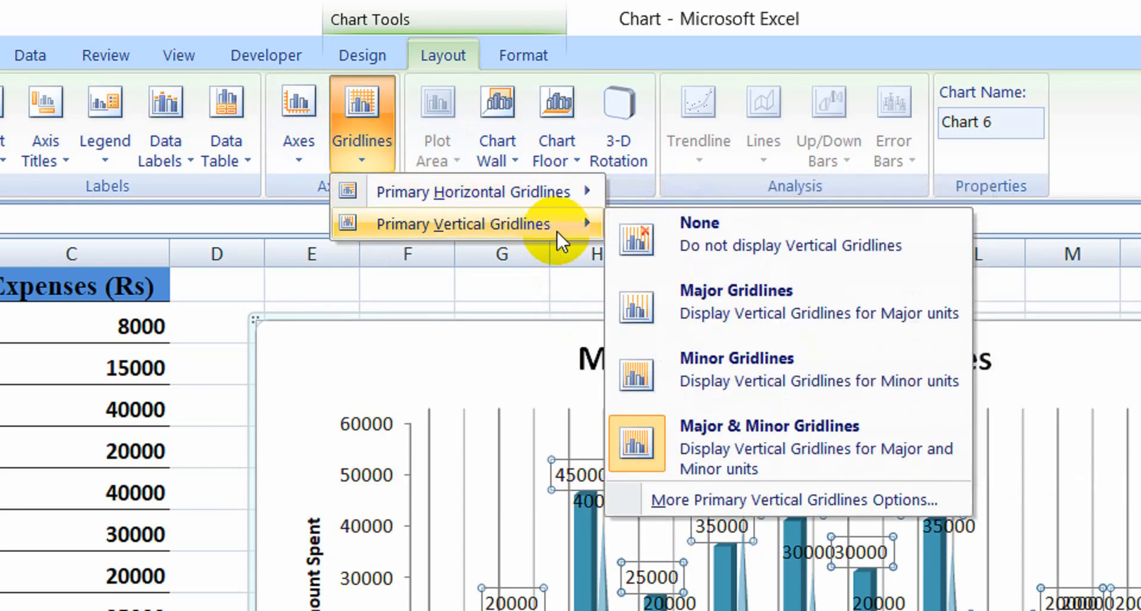
{"action": "left_click", "coordinate": [647, 254]}
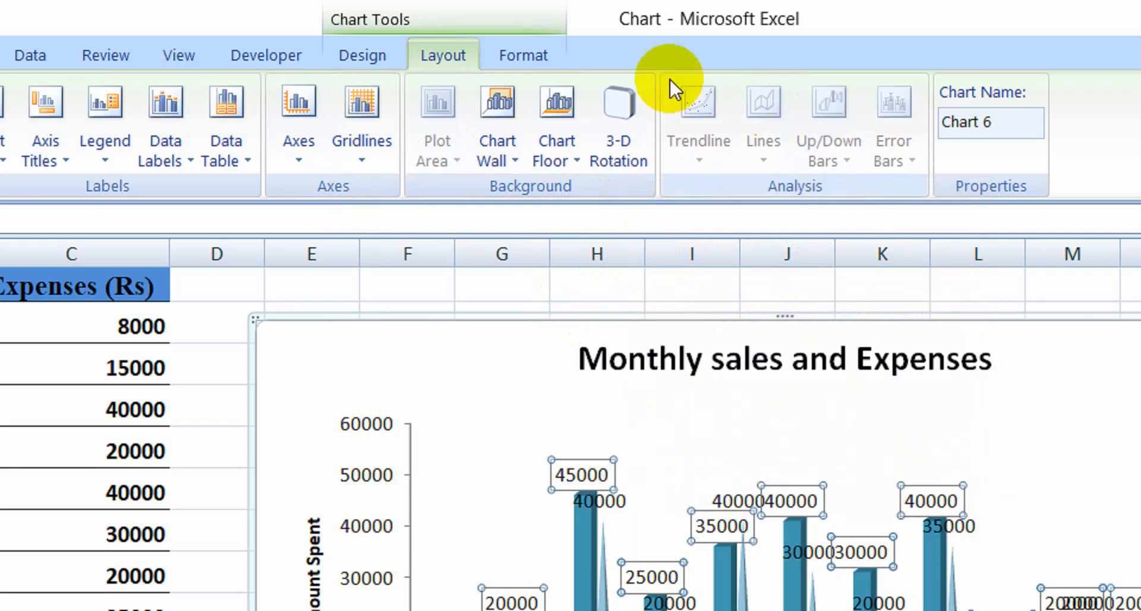
- Show the chart wall and the chart floor with their default color fill
{"action": "left_click", "coordinate": [484, 104]}
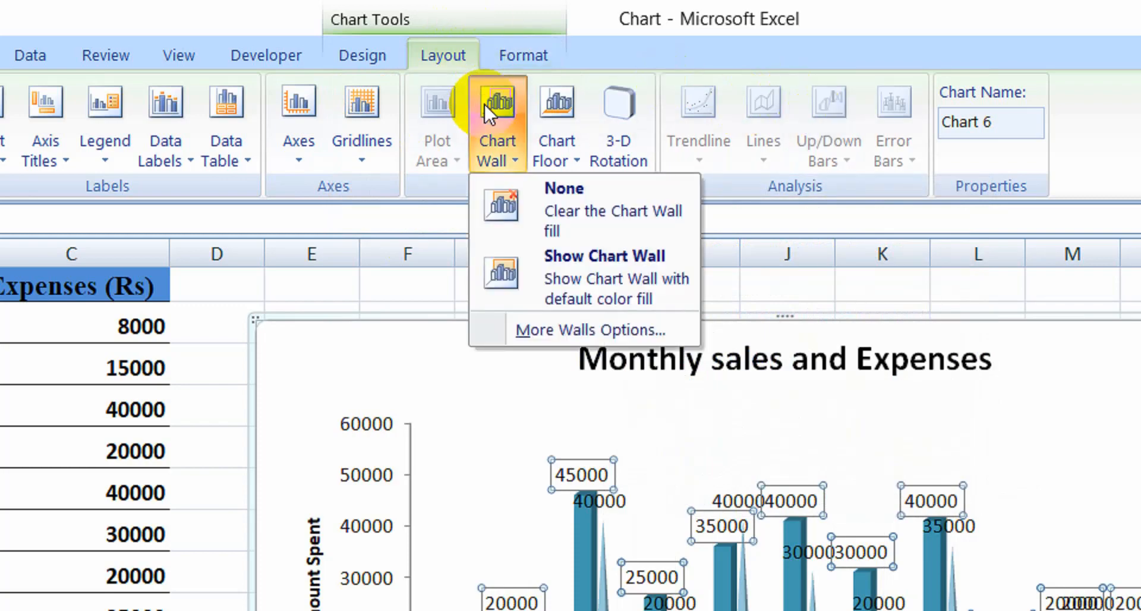
{"action": "left_click", "coordinate": [591, 285]}
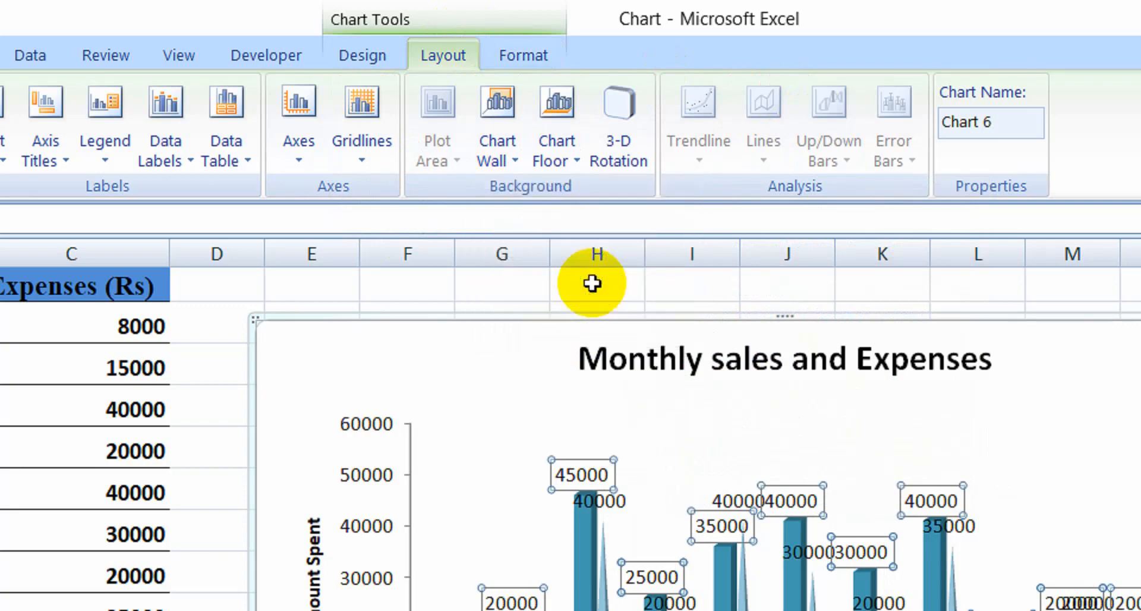
{"action": "left_click", "coordinate": [515, 150]}
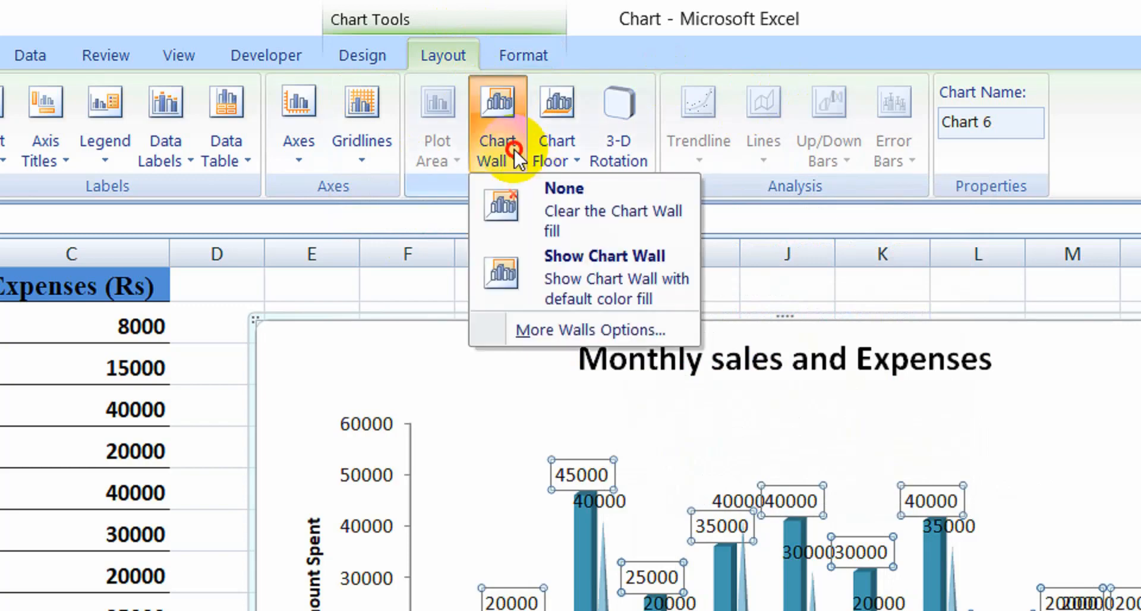
{"action": "left_click", "coordinate": [515, 272]}
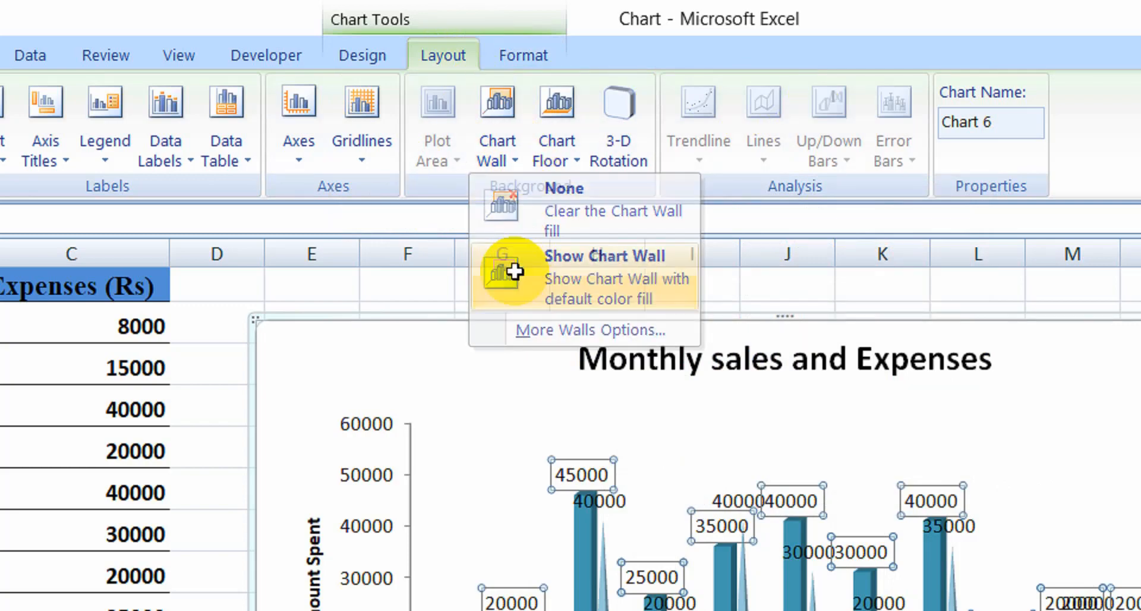
{"action": "left_click", "coordinate": [557, 162]}
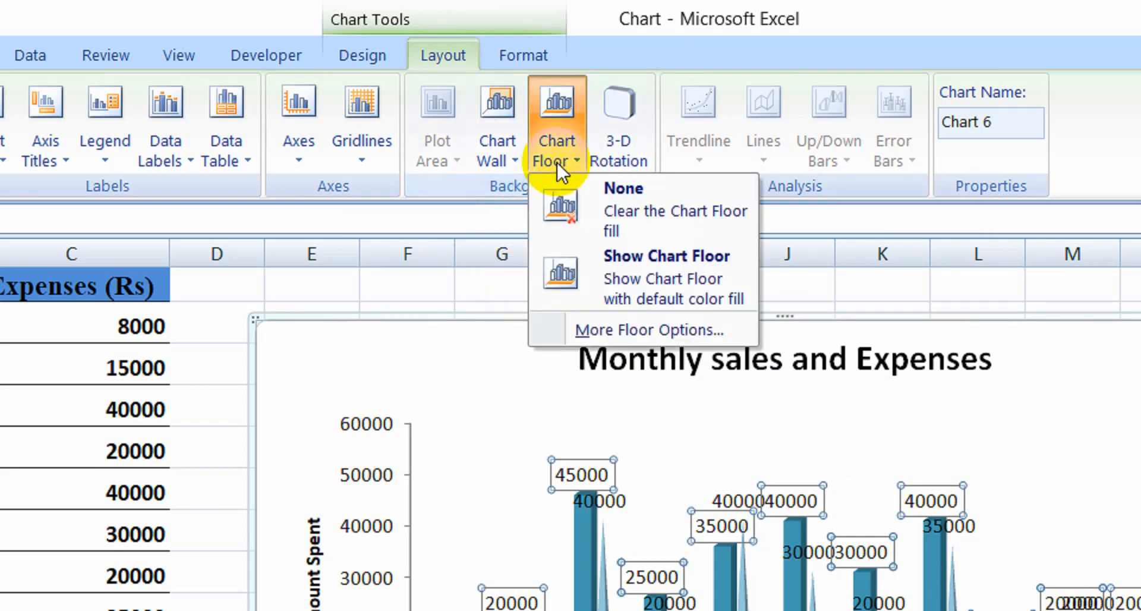
{"action": "left_click", "coordinate": [593, 255]}
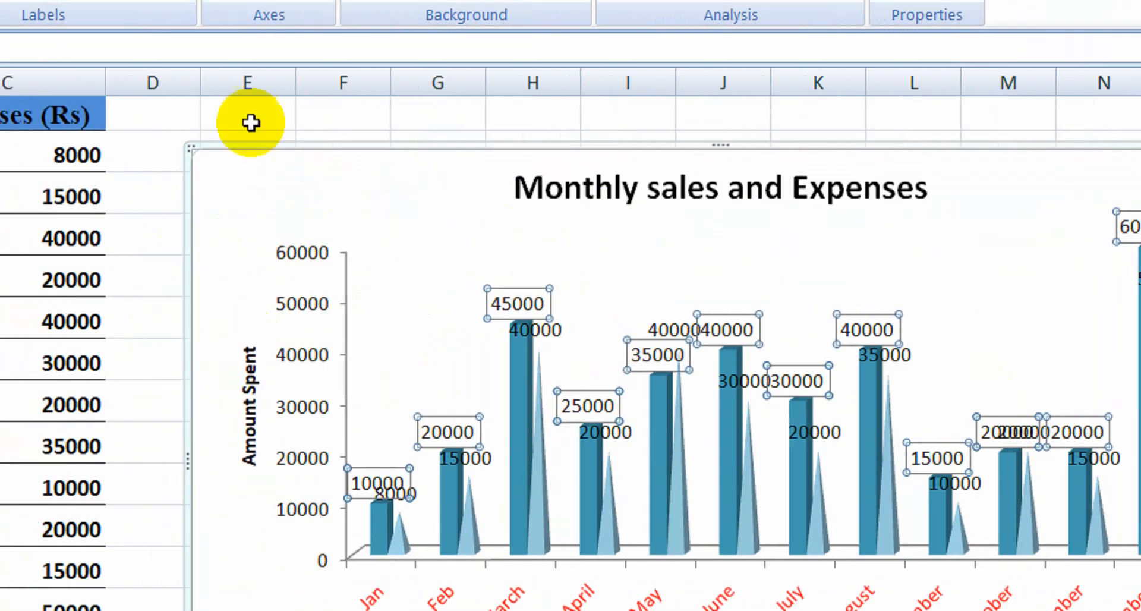
- Give the month labels on the horizontal axis a solid light blue fill
{"action": "left_click", "coordinate": [714, 429]}
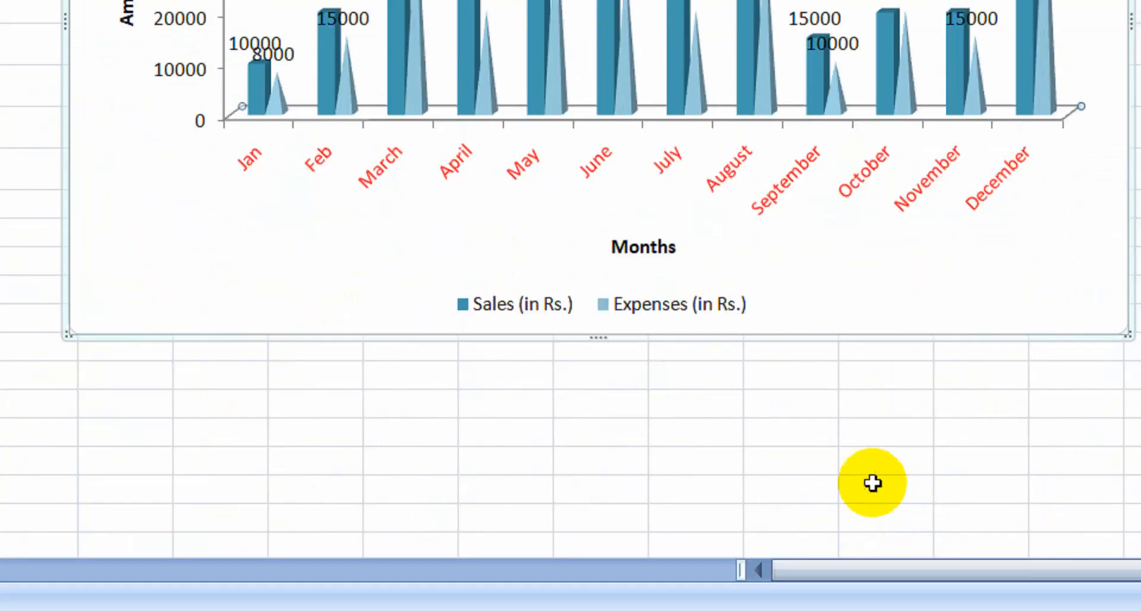
{"action": "left_click", "coordinate": [875, 467]}
{"action": "left_click", "coordinate": [705, 200]}
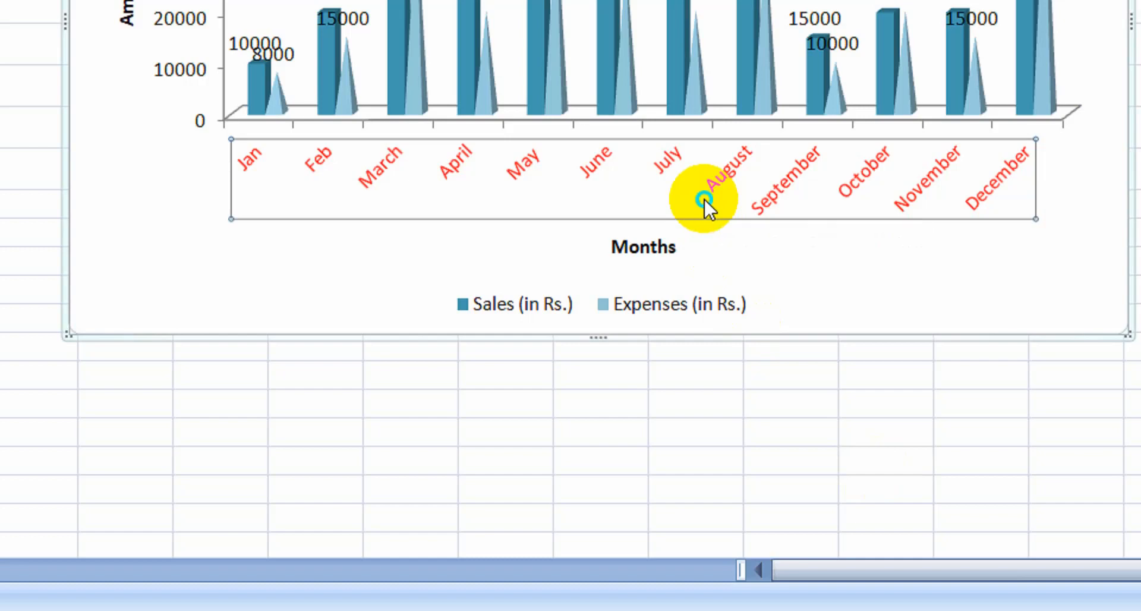
{"action": "right_click", "coordinate": [705, 198]}
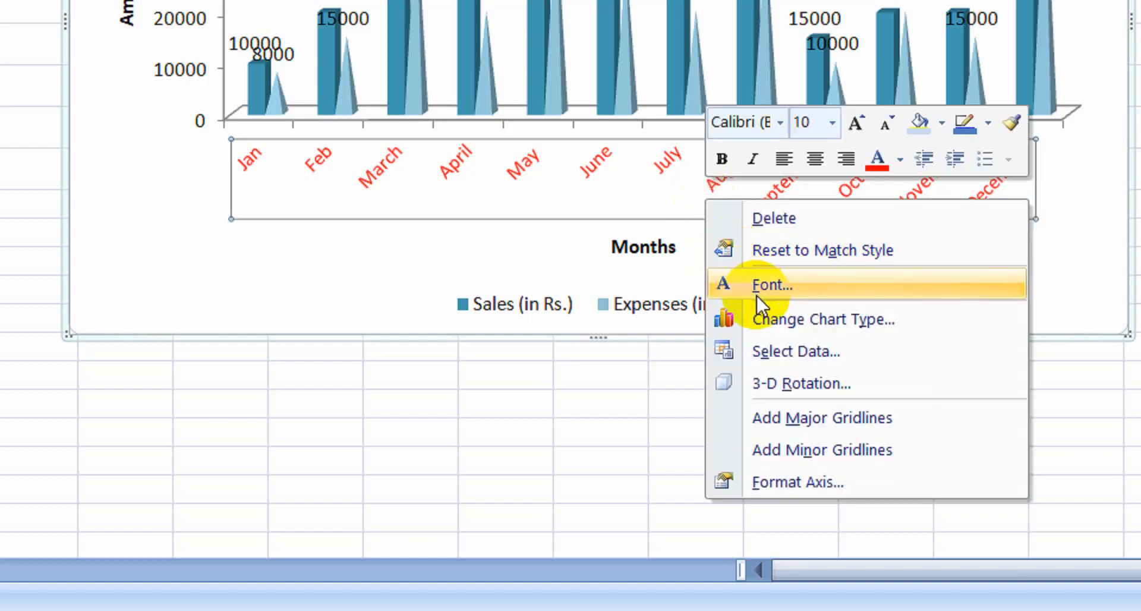
{"action": "left_click", "coordinate": [779, 483]}
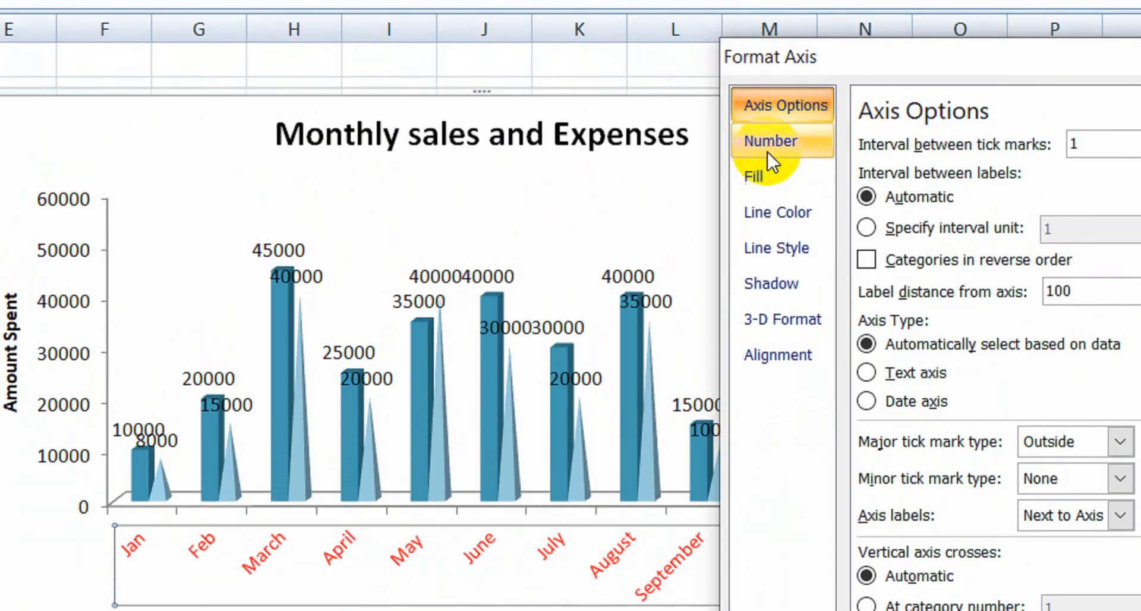
{"action": "left_click", "coordinate": [756, 140]}
{"action": "left_click", "coordinate": [867, 174]}
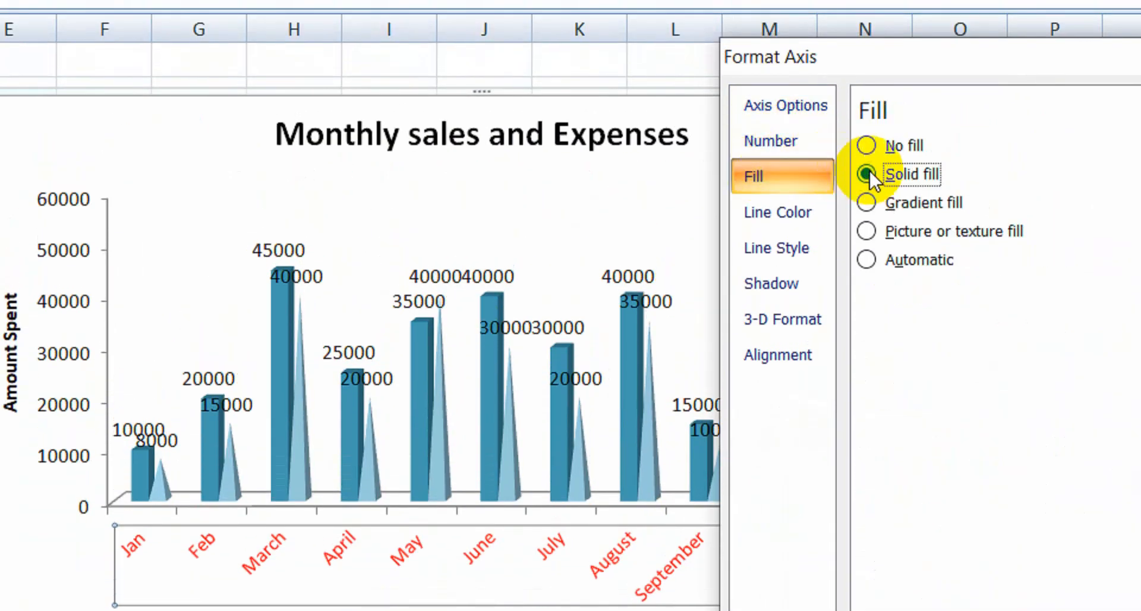
{"action": "left_click", "coordinate": [937, 294]}
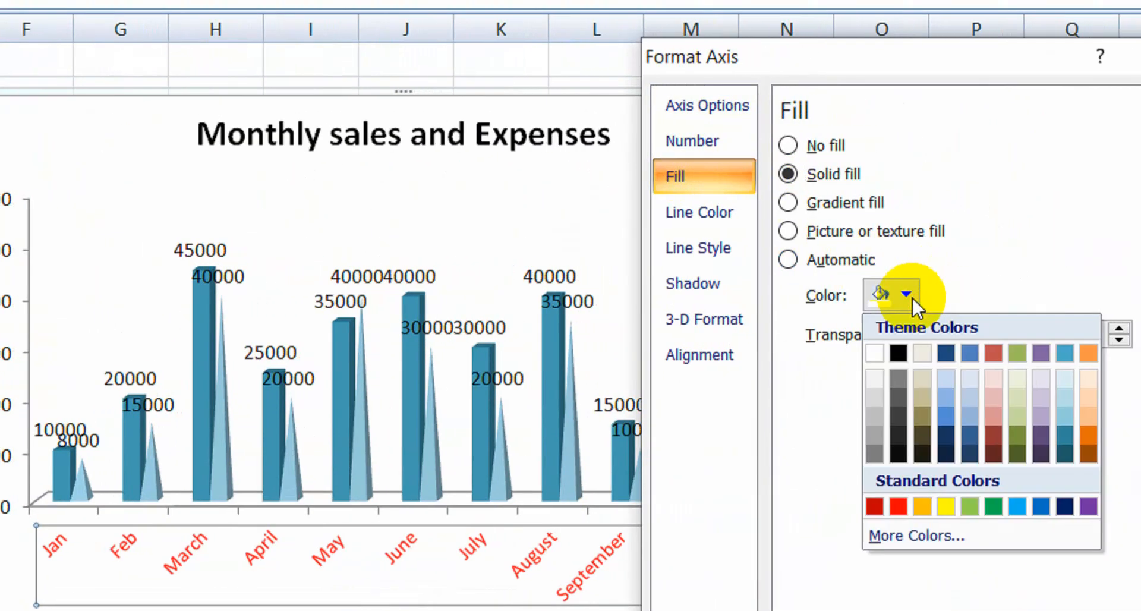
{"action": "left_click", "coordinate": [904, 373]}
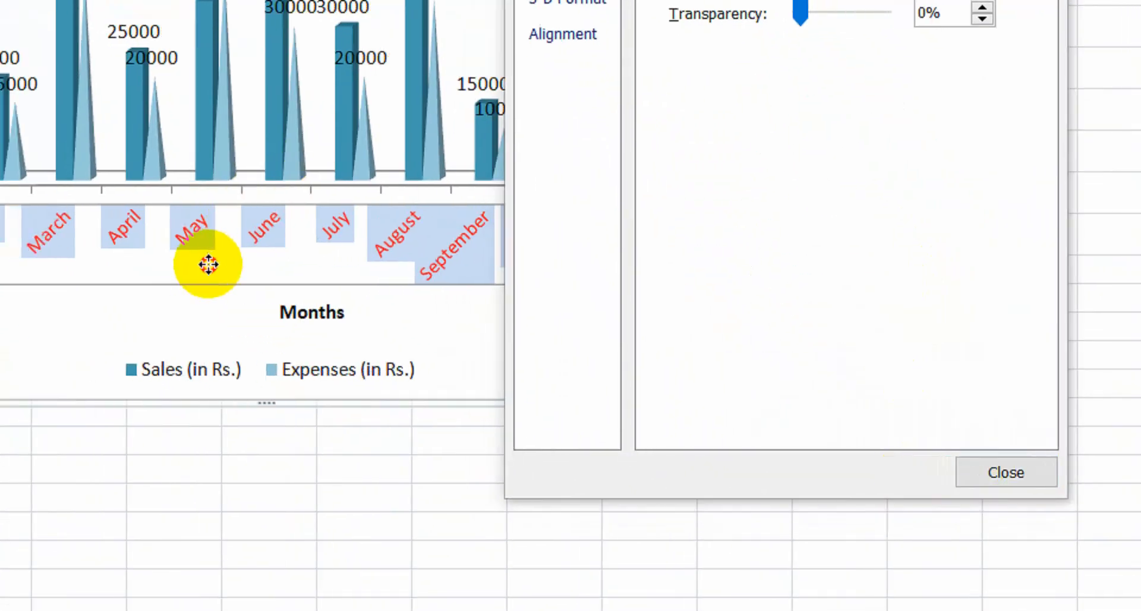
- Review the formatting options of the horizontal axis, the chart wall and the Sales data labels, and close the formatting dialog
{"action": "left_click", "coordinate": [154, 265]}
{"action": "left_click", "coordinate": [128, 248]}
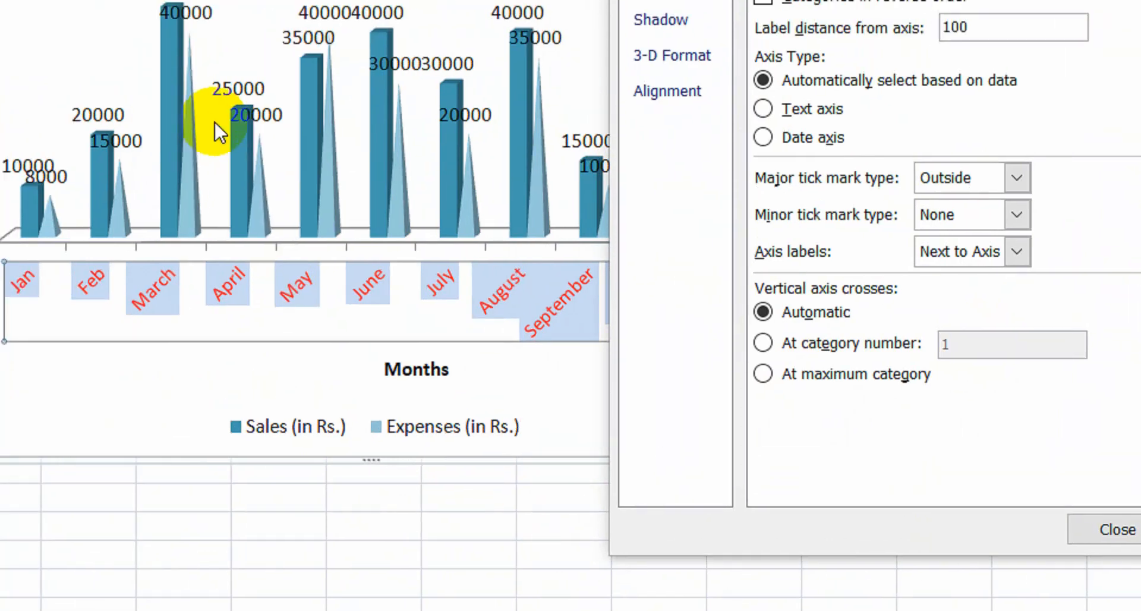
{"action": "left_click", "coordinate": [220, 134]}
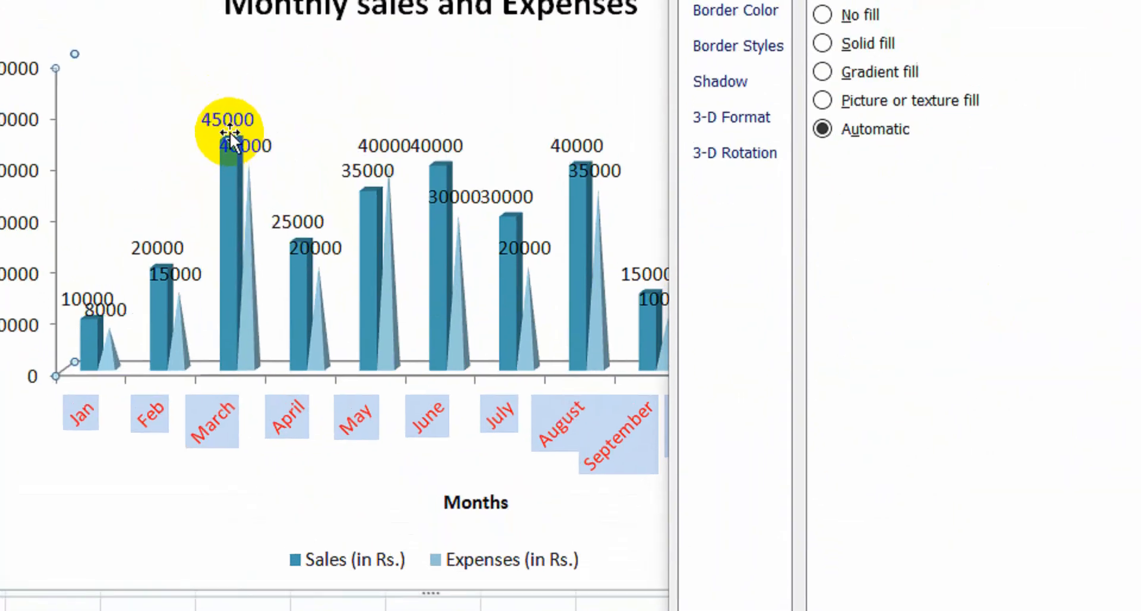
{"action": "left_click", "coordinate": [208, 75]}
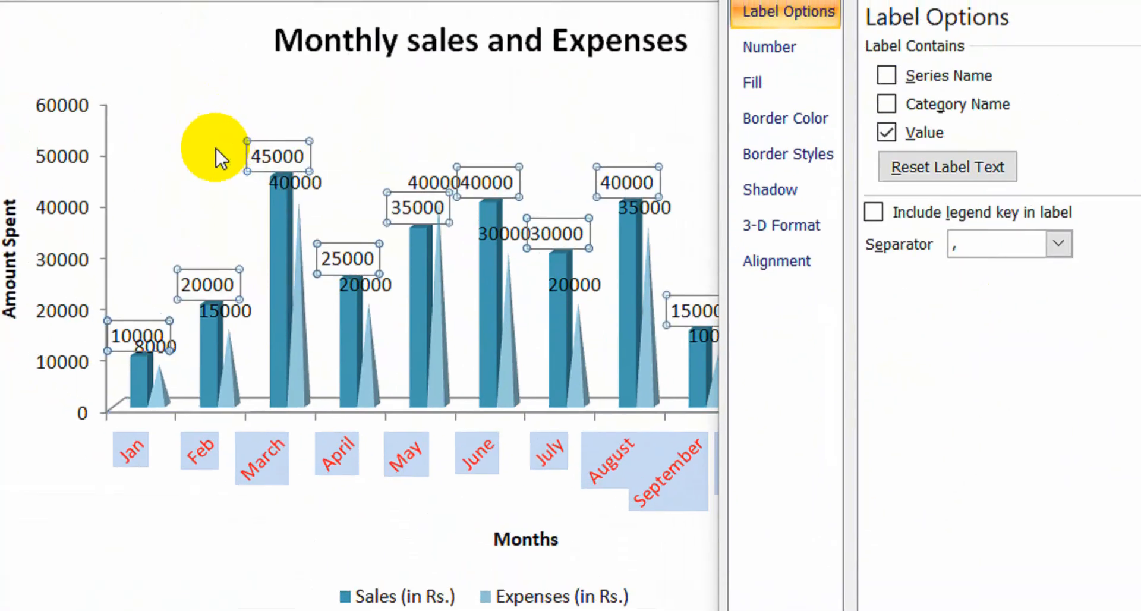
{"action": "left_click", "coordinate": [173, 132]}
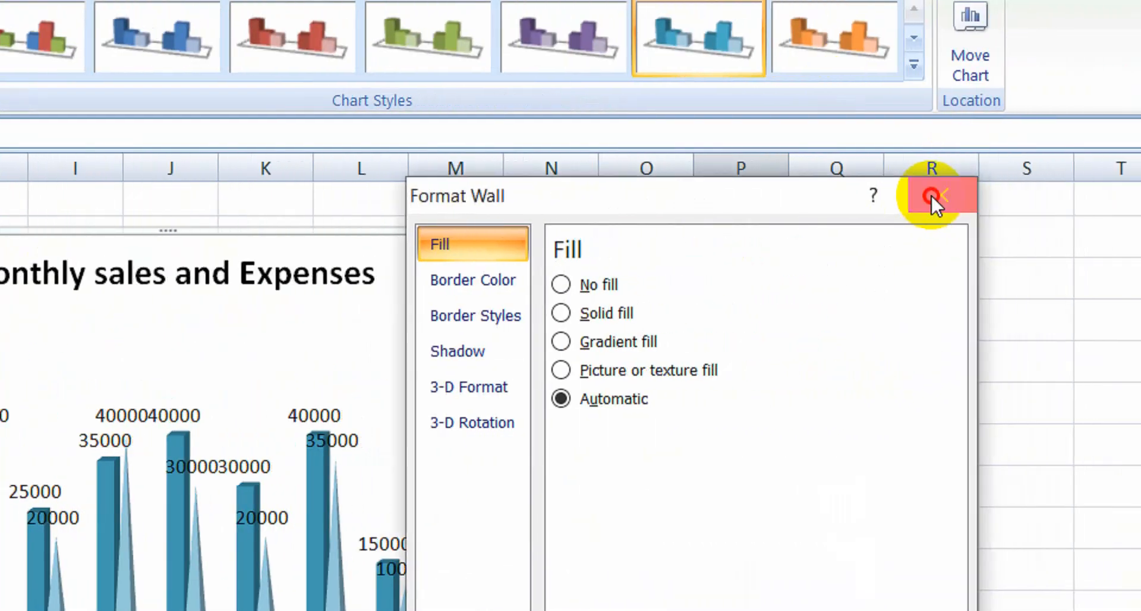
{"action": "left_click", "coordinate": [931, 194]}
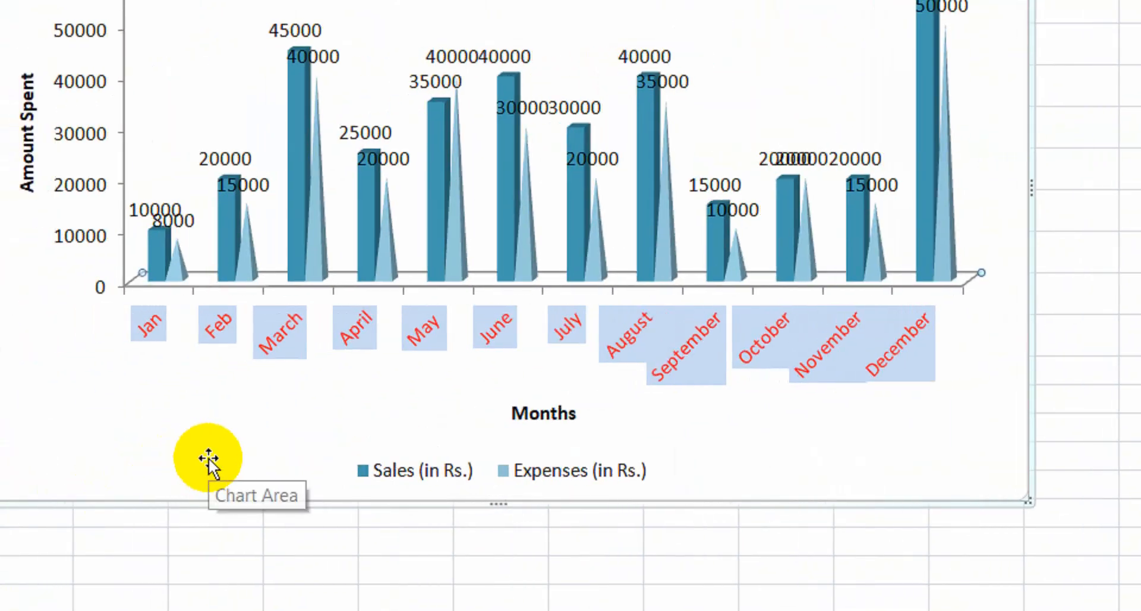
- Give the whole chart area a solid light blue fill
{"action": "right_click", "coordinate": [233, 458]}
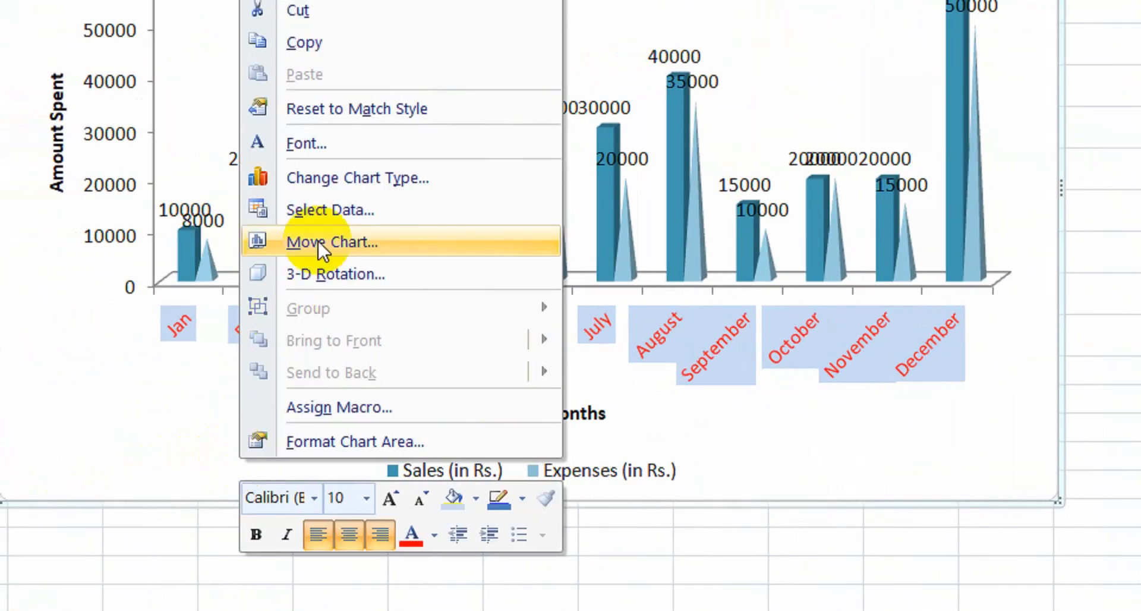
{"action": "left_click", "coordinate": [336, 441]}
{"action": "scroll", "coordinate": [335, 438], "scroll_direction": "down", "scroll_amount": 3}
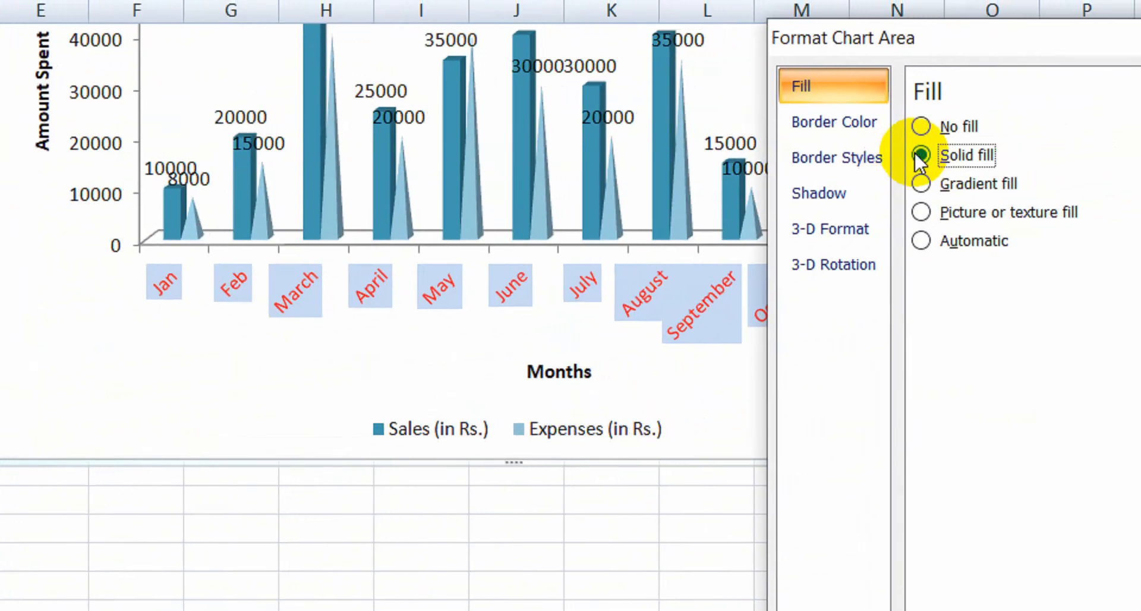
{"action": "left_click", "coordinate": [1040, 143]}
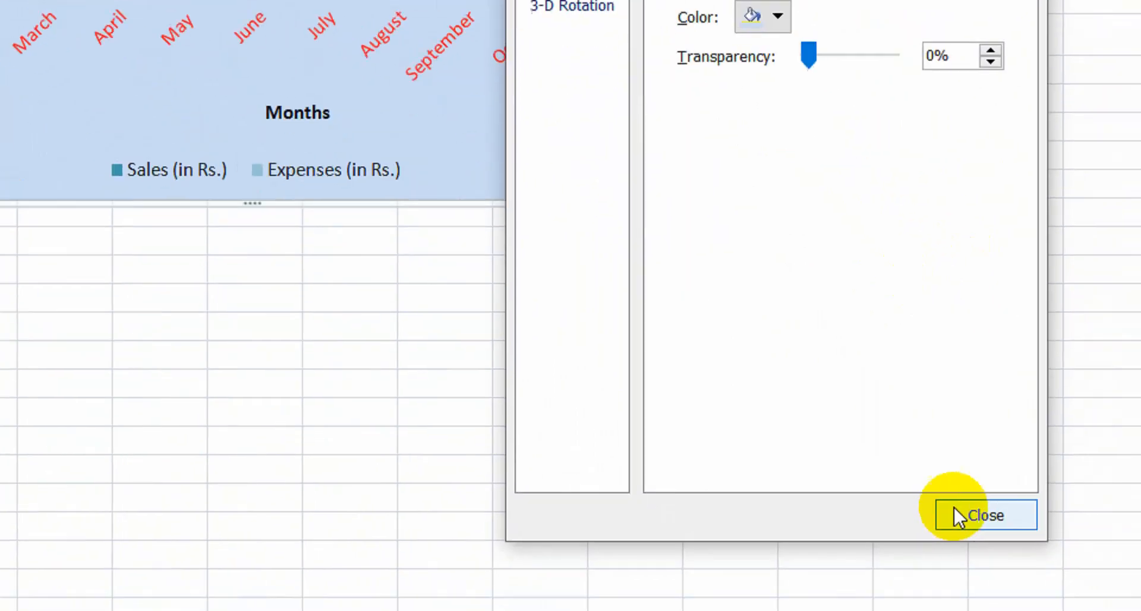
{"action": "left_click", "coordinate": [915, 470]}
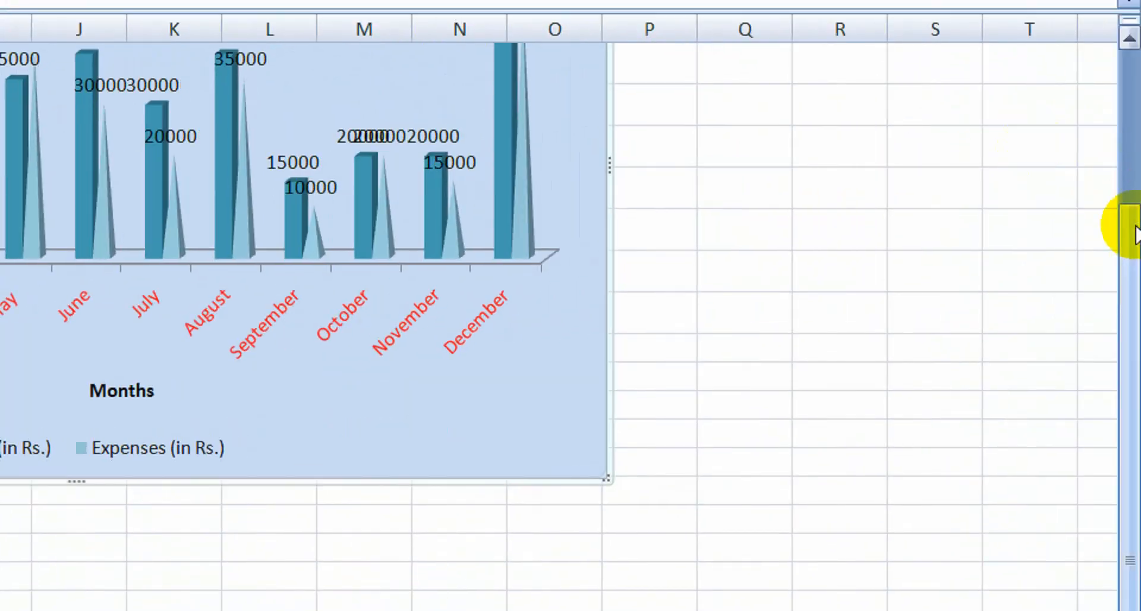
{"action": "left_click_drag", "start_coordinate": [1129, 259], "coordinate": [1127, 65]}
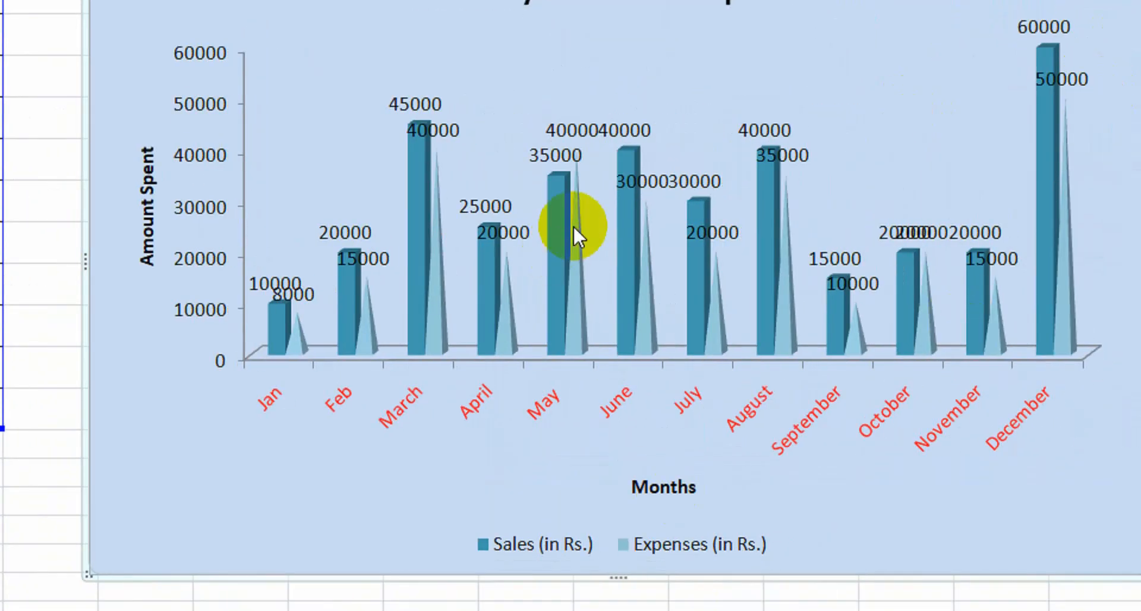
- Change the Expenses (in Rs.) series to a plain line chart, keeping the Sales series as columns
{"action": "mouse_move", "coordinate": [574, 224]}
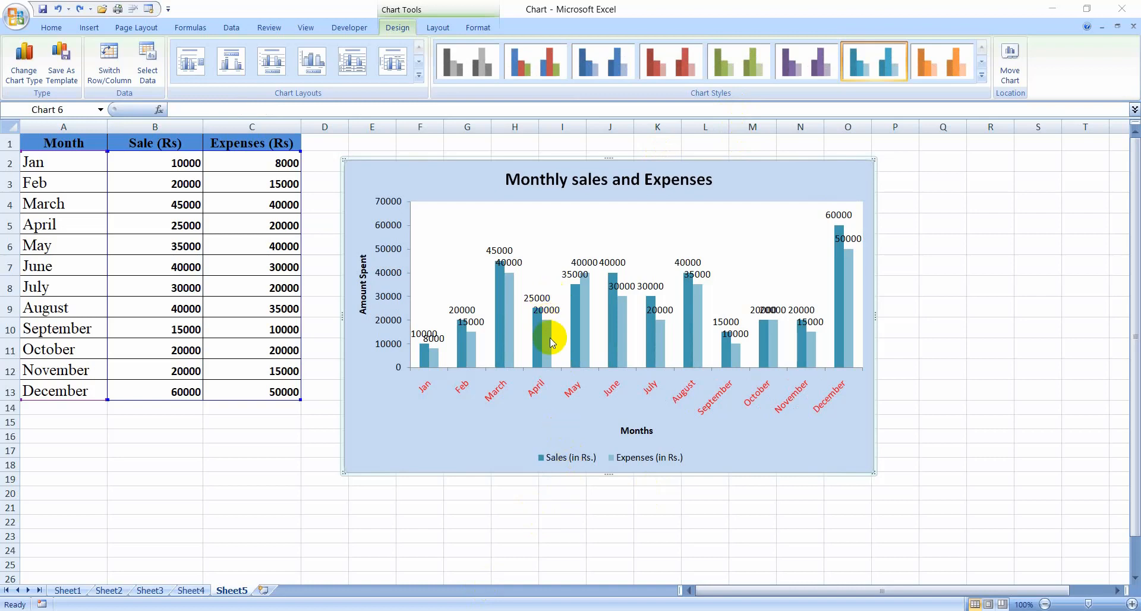
{"action": "mouse_move", "coordinate": [547, 345]}
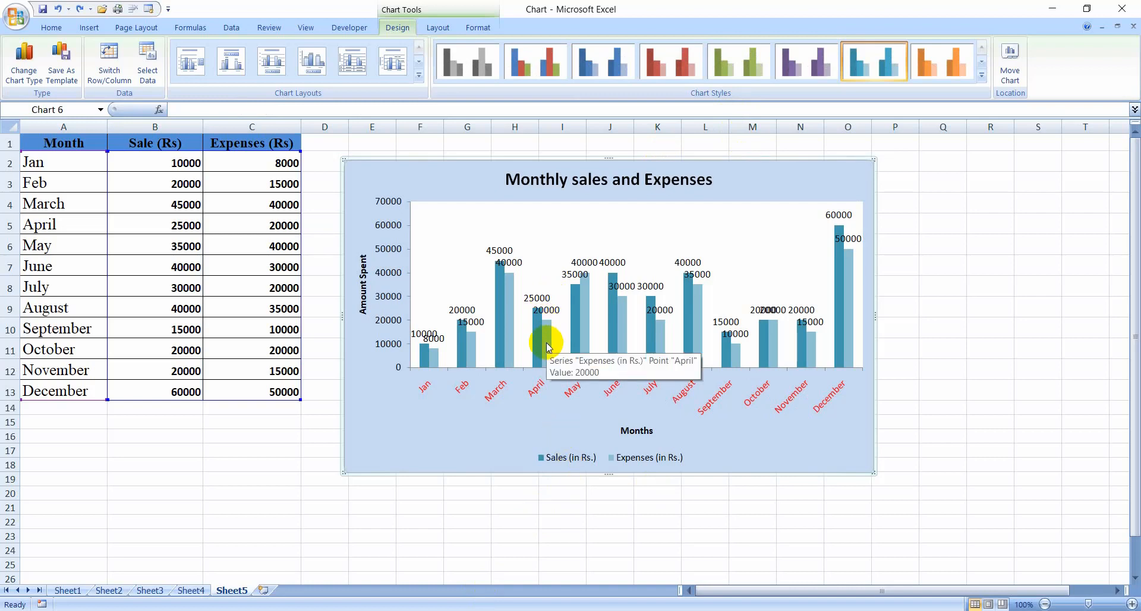
{"action": "left_click", "coordinate": [547, 337]}
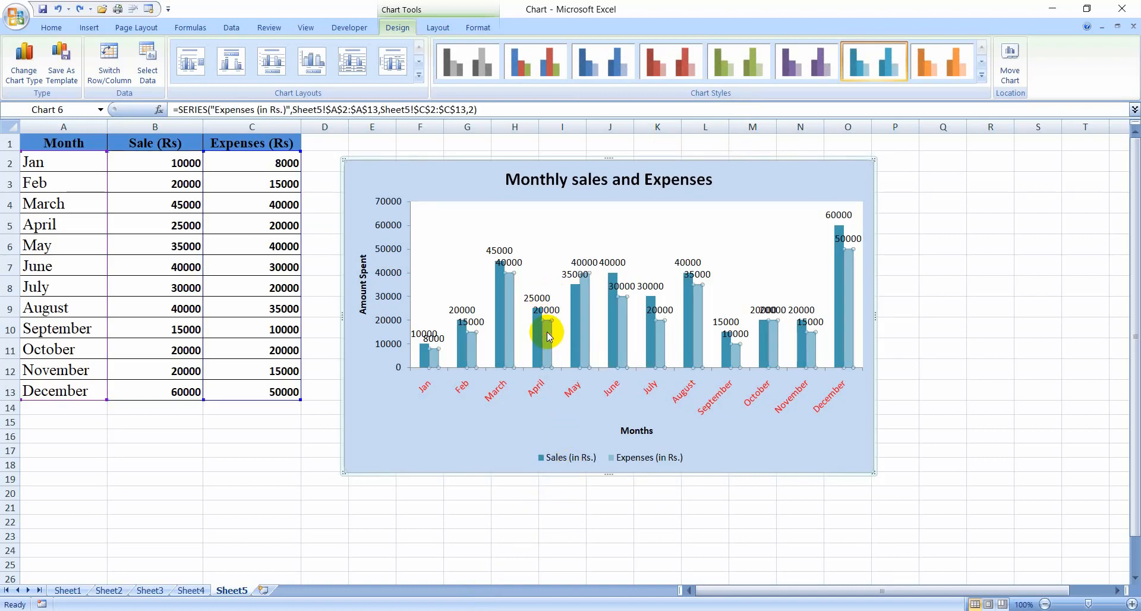
{"action": "right_click", "coordinate": [547, 336]}
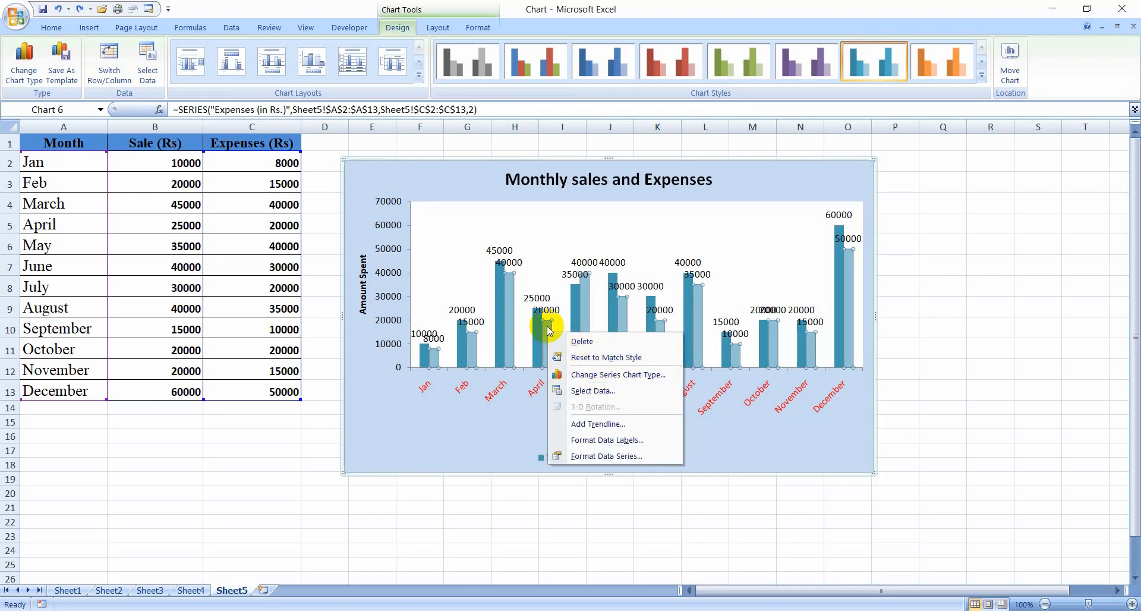
{"action": "left_click", "coordinate": [582, 375]}
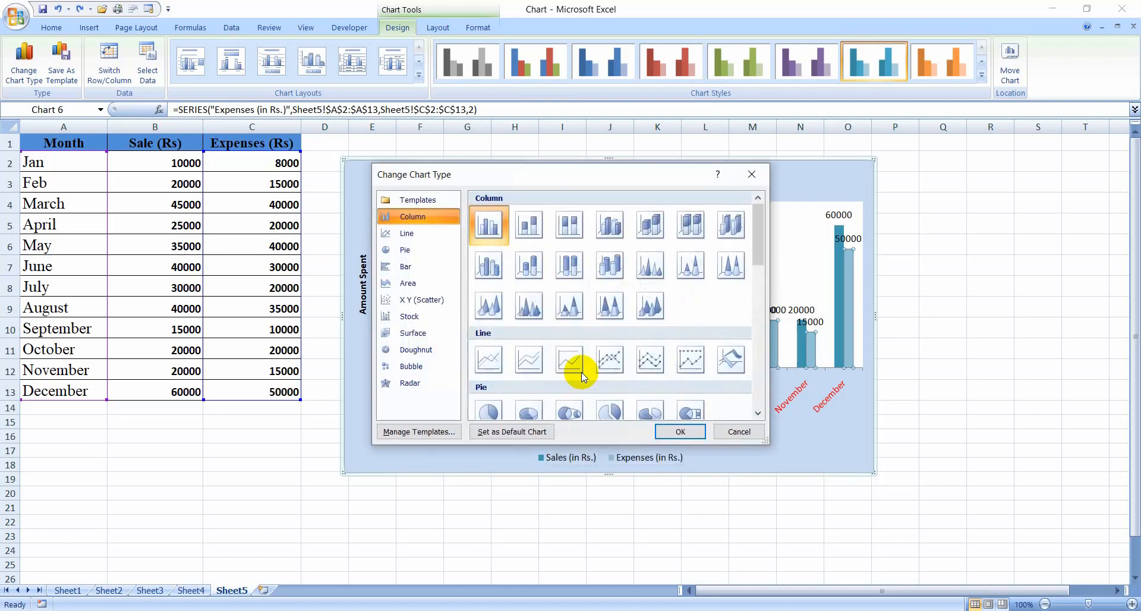
{"action": "left_click", "coordinate": [501, 362]}
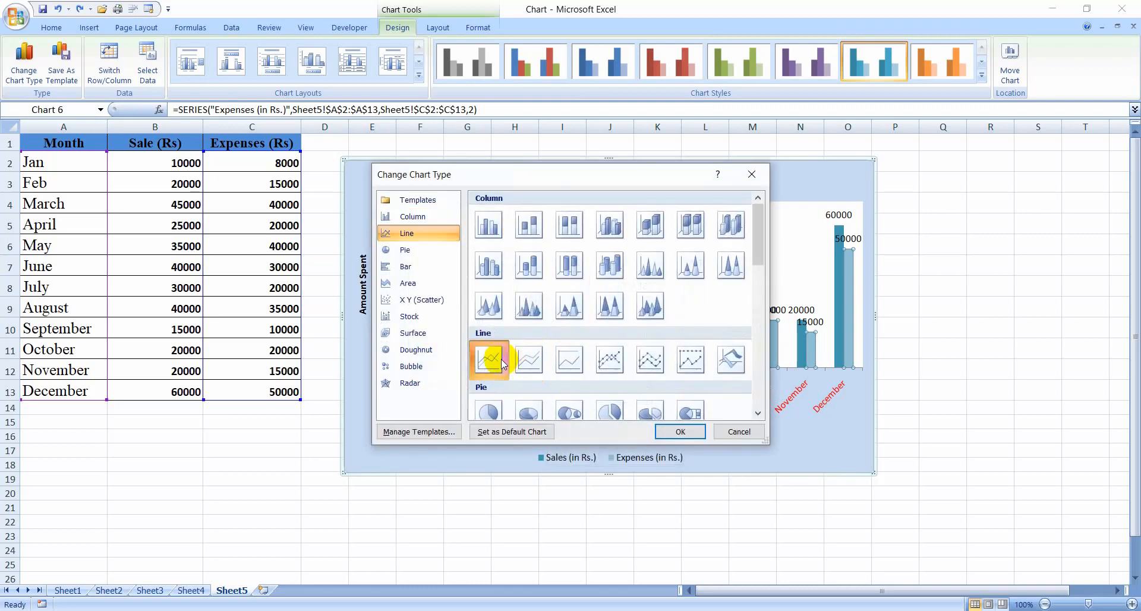
{"action": "left_click", "coordinate": [688, 432]}
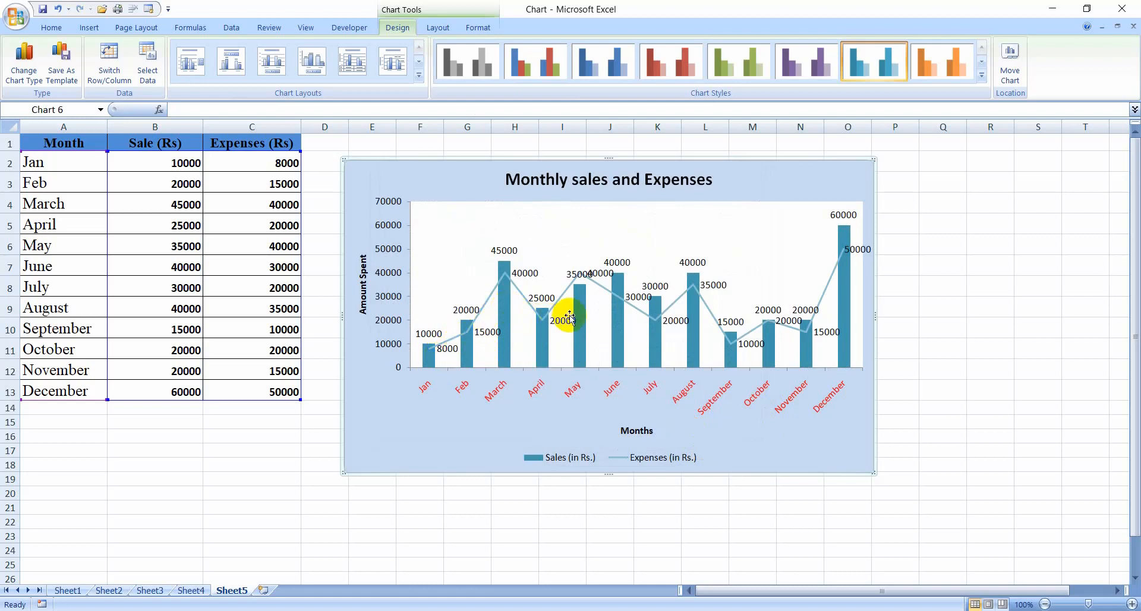
- Show the table A1:C13 in print preview and narrow the left margin to about 0.47 and the right margin to about 0.48
{"action": "mouse_move", "coordinate": [646, 318]}
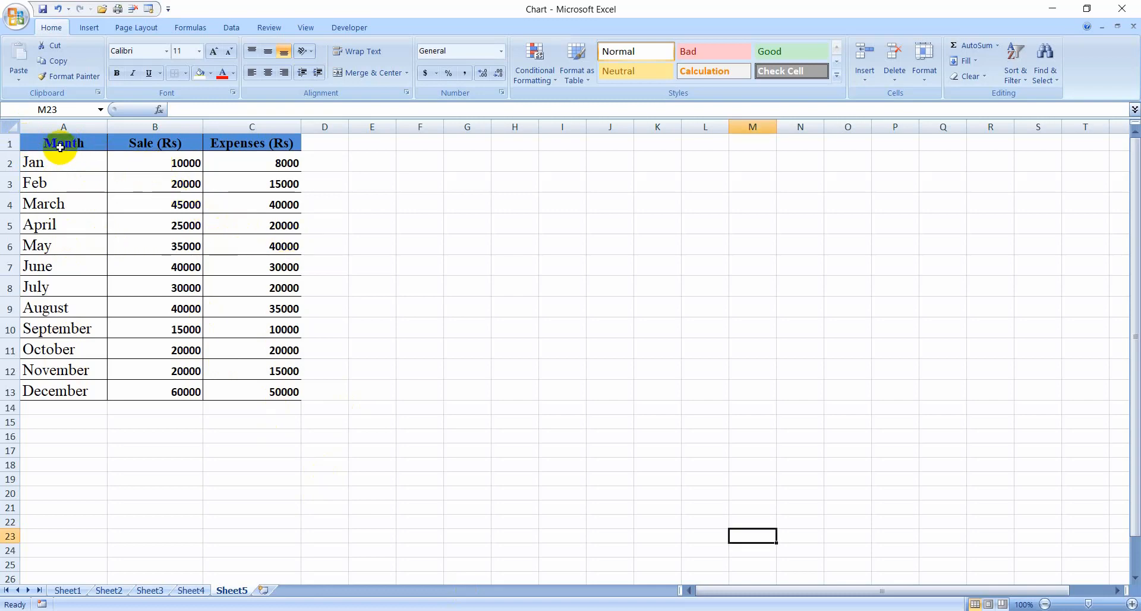
{"action": "left_click_drag", "start_coordinate": [56, 145], "coordinate": [288, 390]}
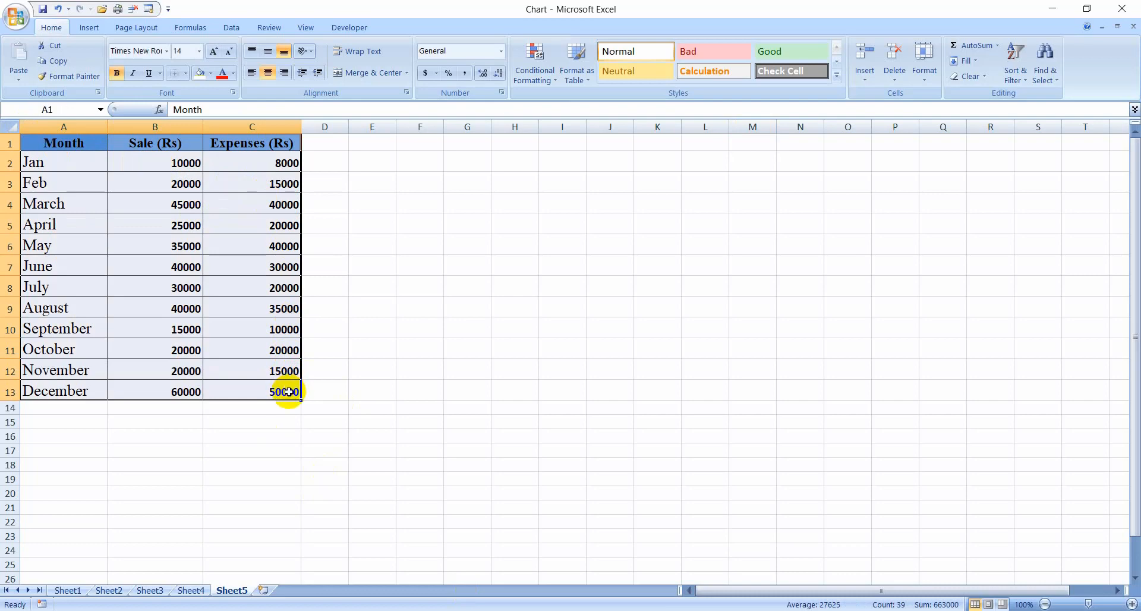
{"action": "left_click", "coordinate": [14, 22]}
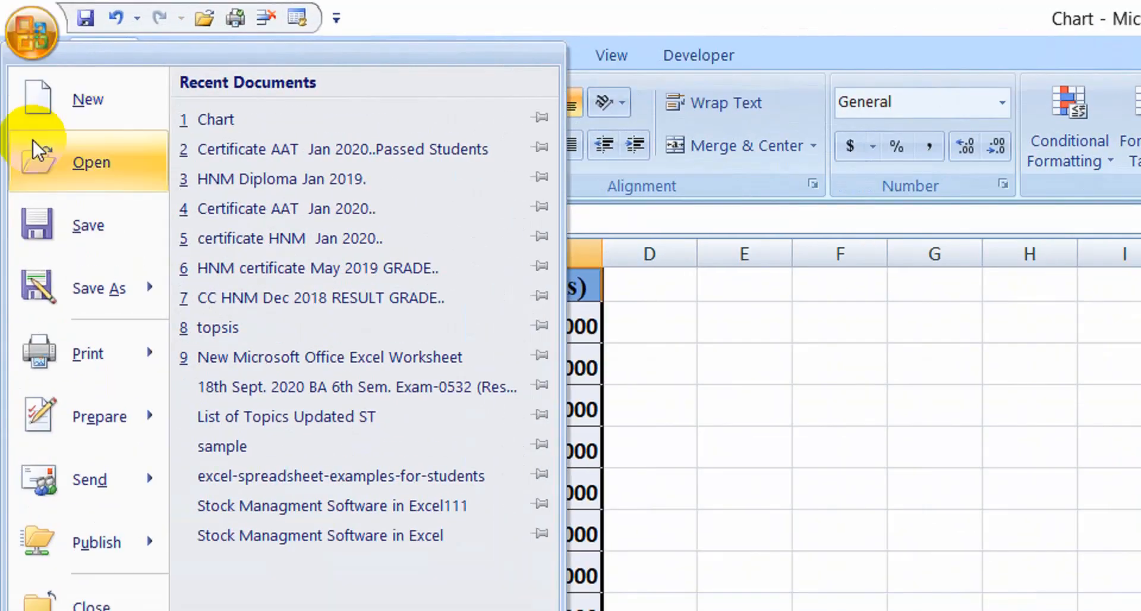
{"action": "mouse_move", "coordinate": [101, 351]}
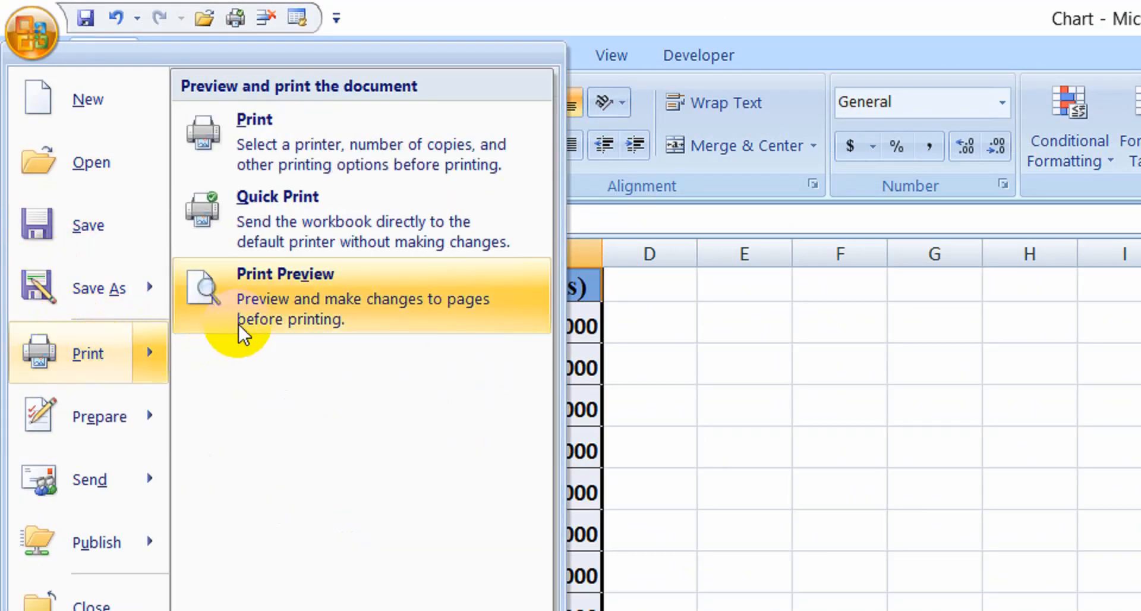
{"action": "left_click", "coordinate": [259, 318]}
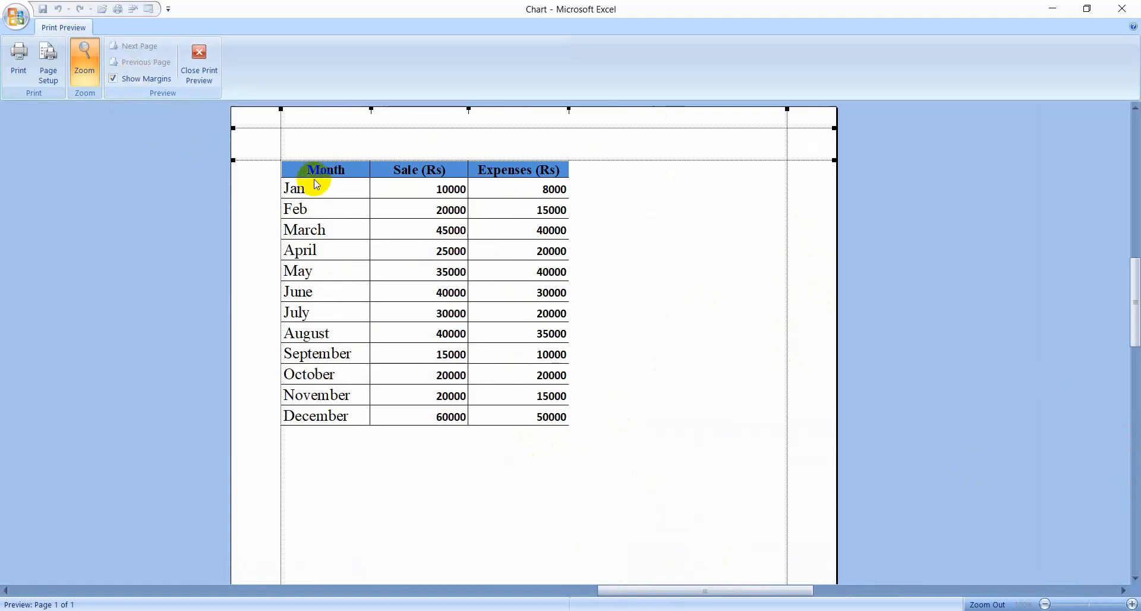
{"action": "left_click_drag", "start_coordinate": [281, 113], "coordinate": [265, 112]}
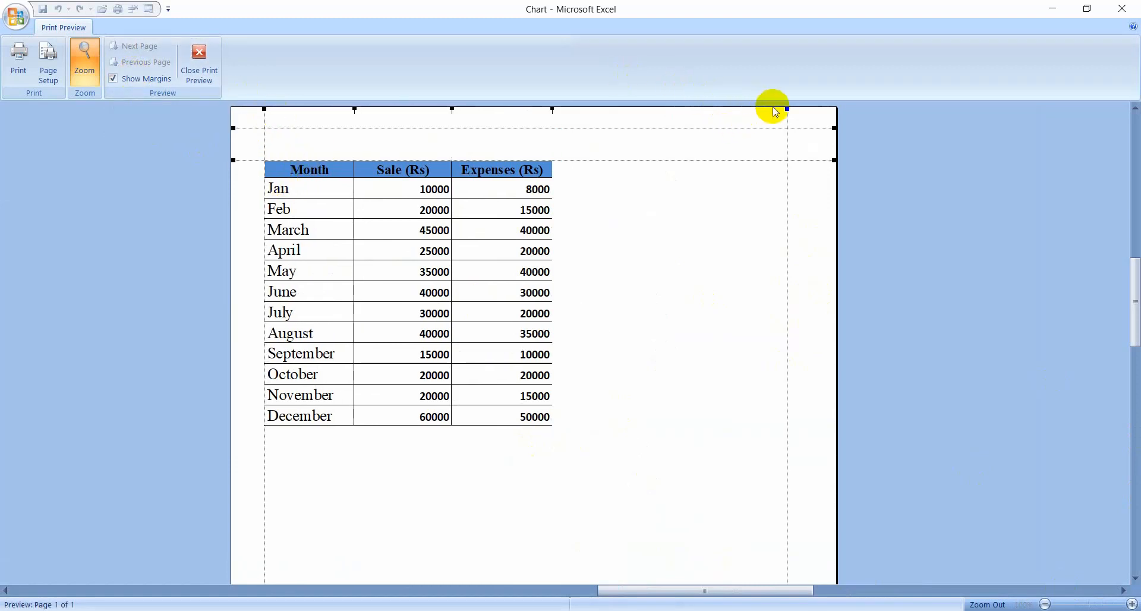
{"action": "left_click_drag", "start_coordinate": [785, 110], "coordinate": [803, 126]}
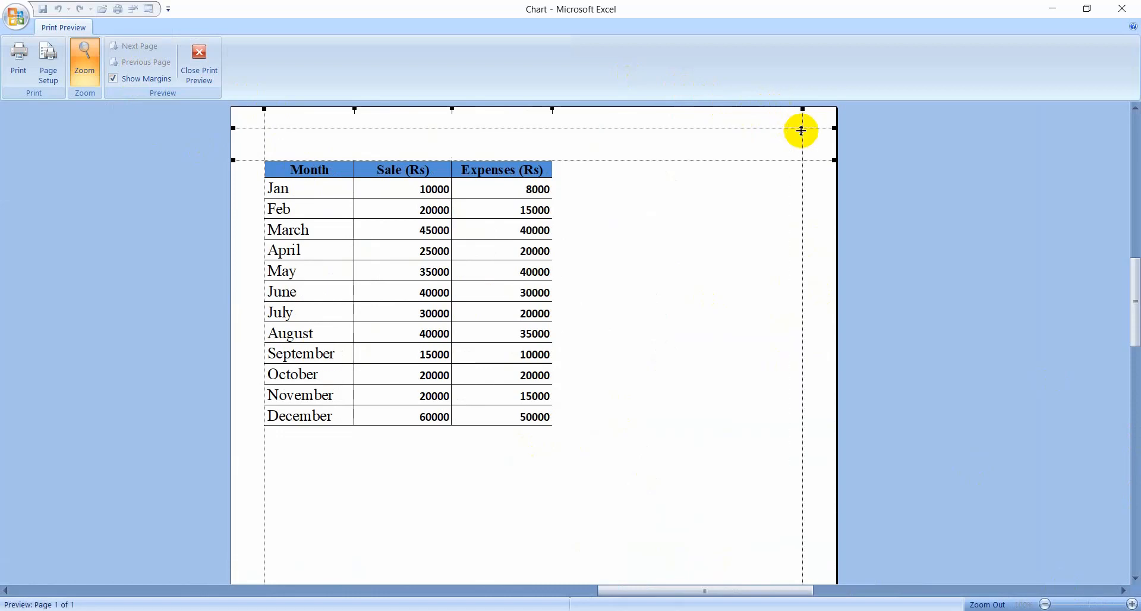
- Set the printed page's header to "Page 1" in the page setup
{"action": "left_click", "coordinate": [50, 73]}
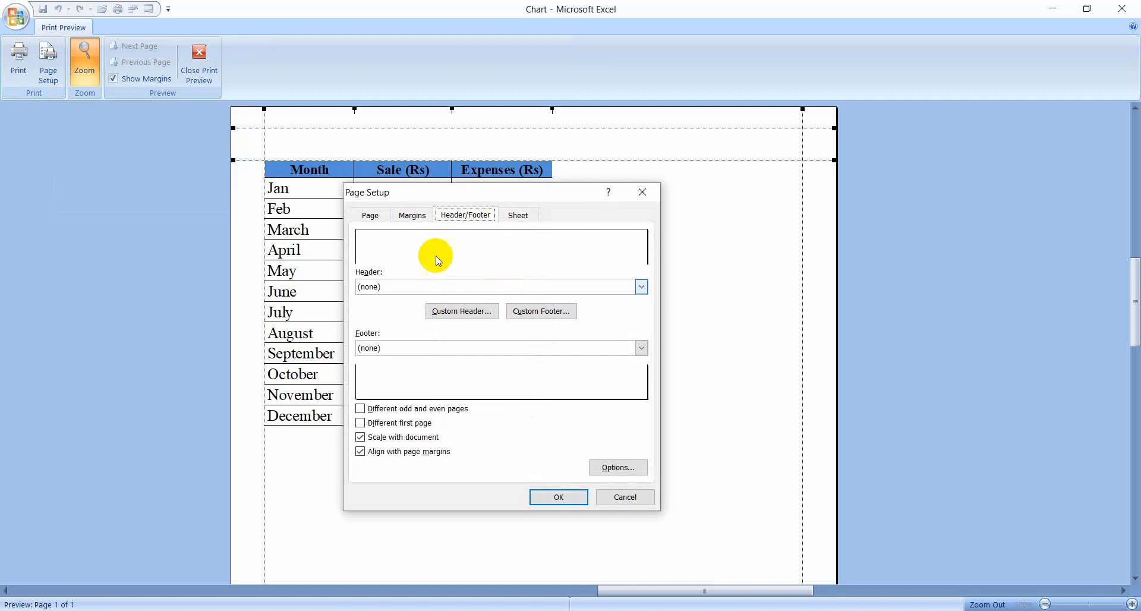
{"action": "left_click", "coordinate": [417, 291]}
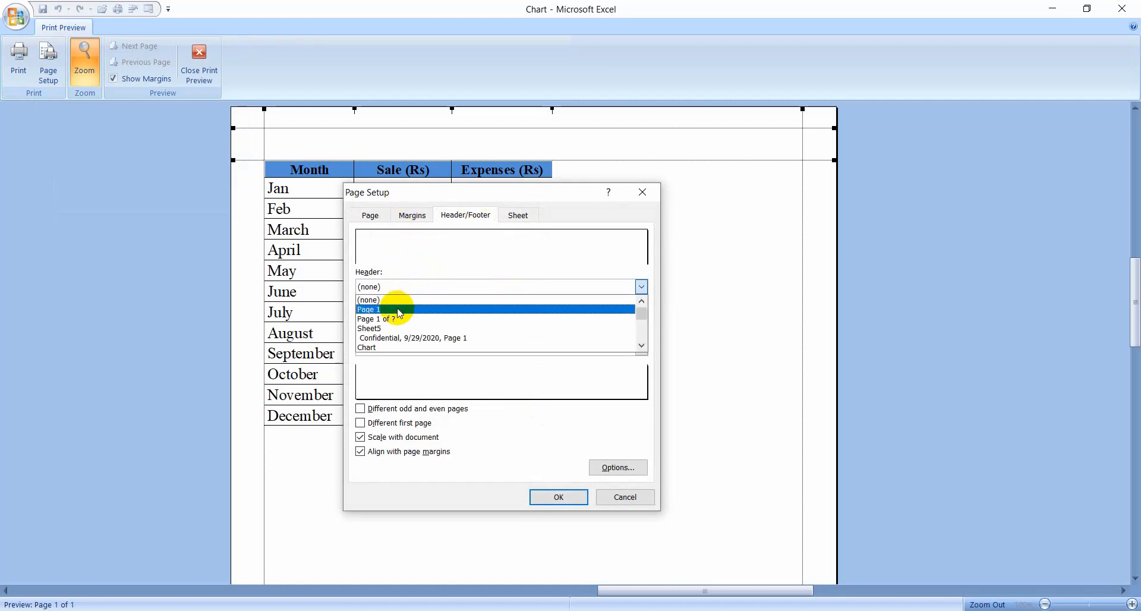
{"action": "left_click", "coordinate": [399, 310]}
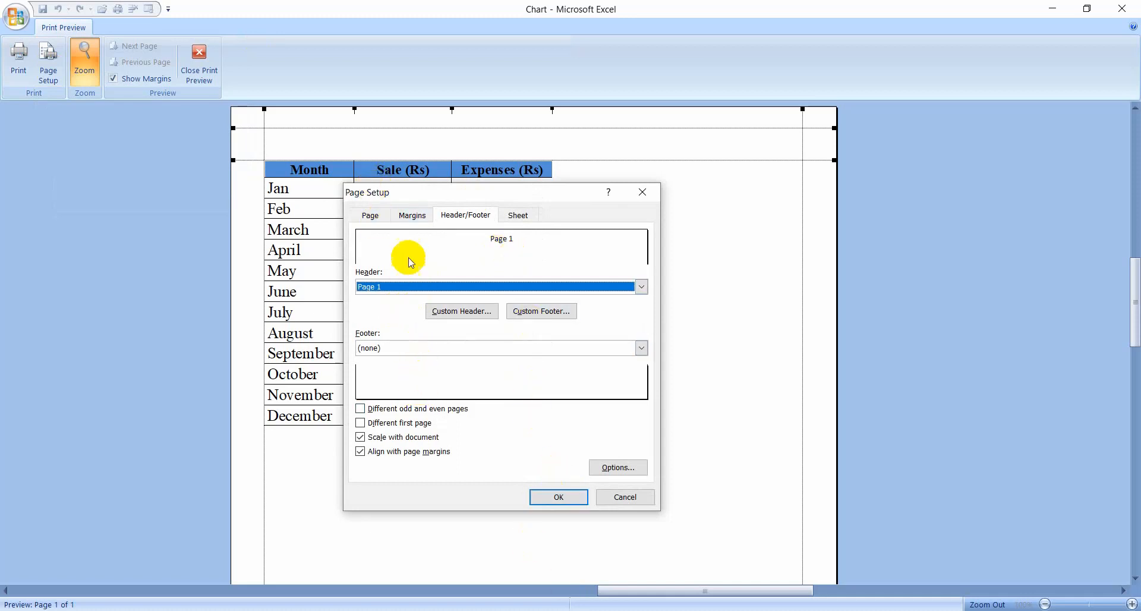
- Review the margin, page orientation, header/footer and sheet print settings, and apply the page setup
{"action": "left_click", "coordinate": [412, 219]}
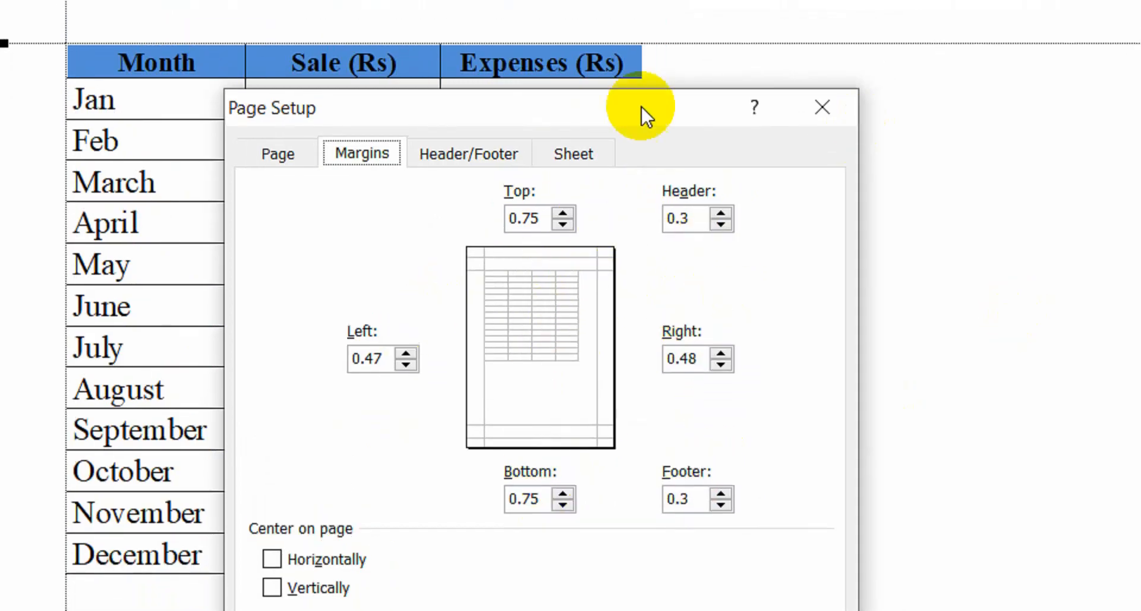
{"action": "left_click", "coordinate": [262, 152]}
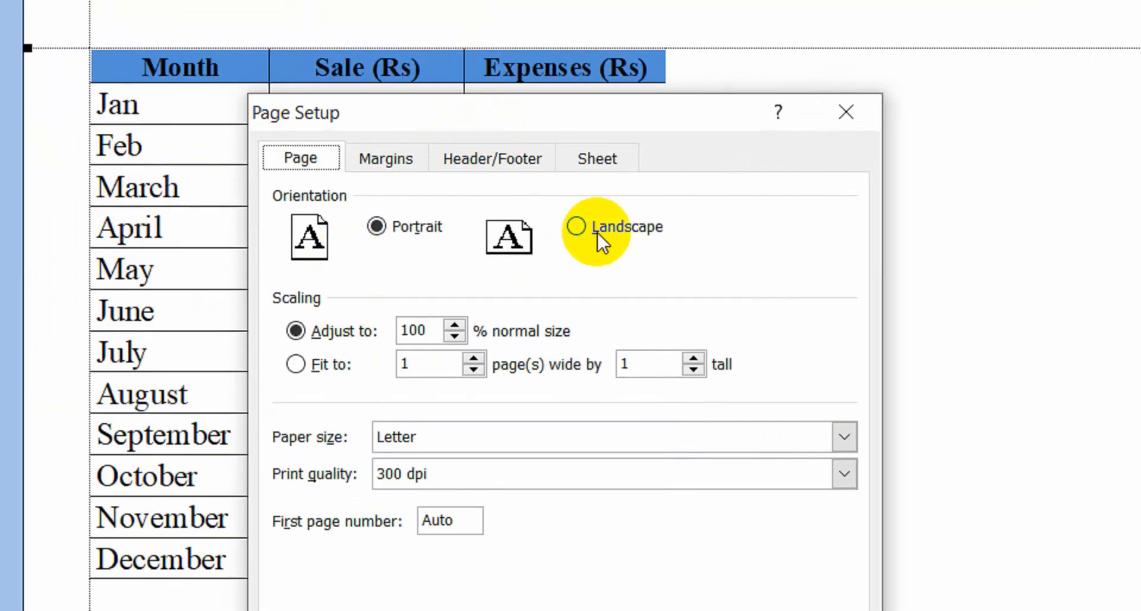
{"action": "left_click", "coordinate": [494, 159]}
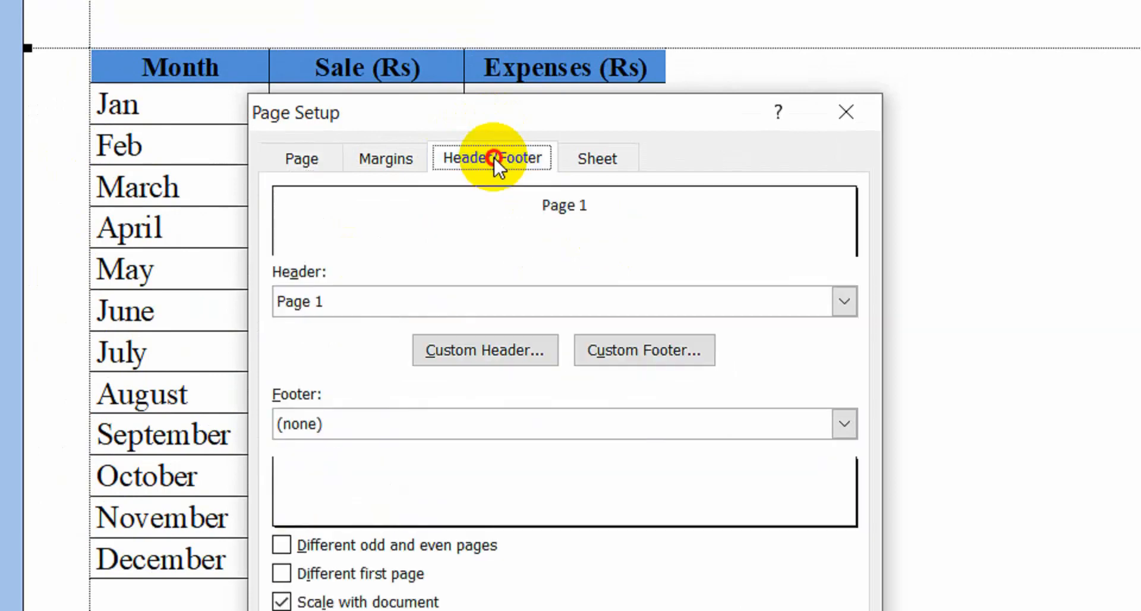
{"action": "left_click", "coordinate": [612, 164]}
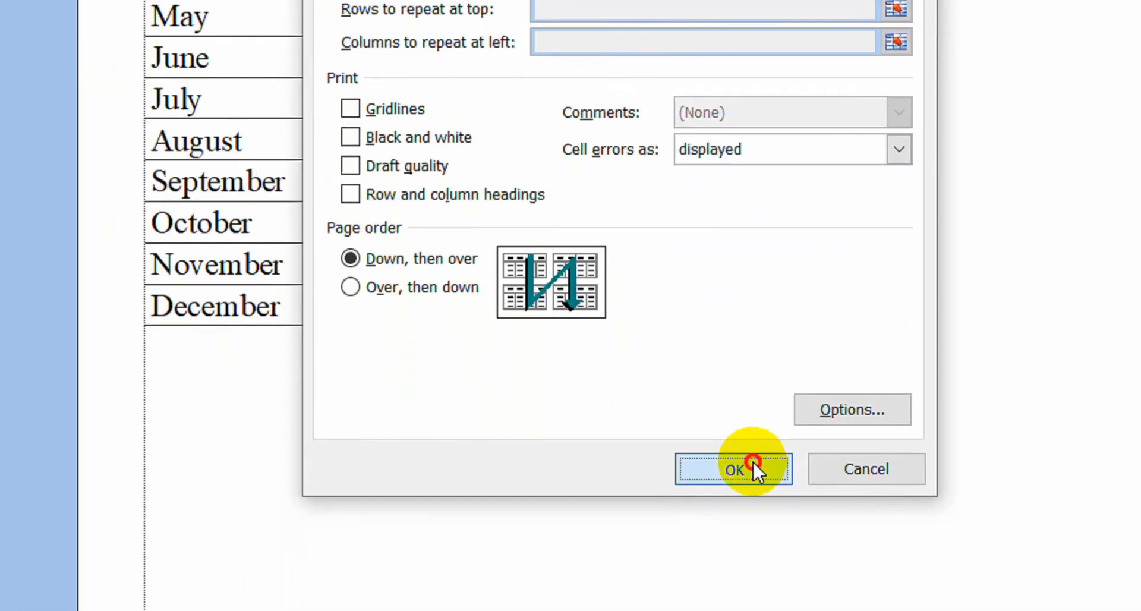
{"action": "left_click", "coordinate": [753, 463]}
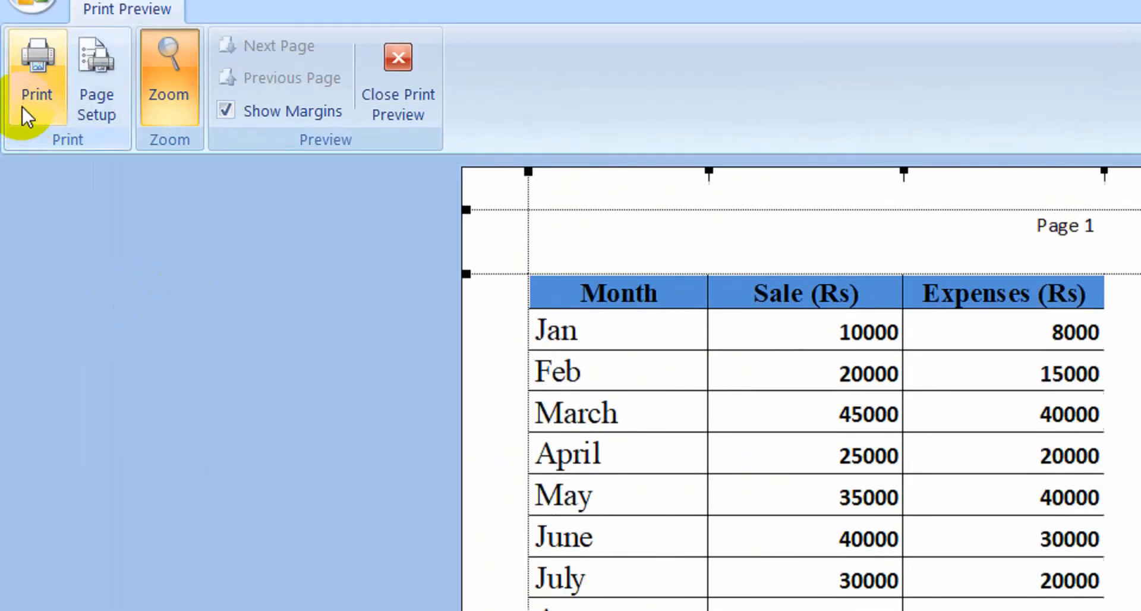
- Review the print range and print-what choices (Pages, Selection, Active sheet(s), Entire workbook) and leave without printing
{"action": "left_click", "coordinate": [24, 134]}
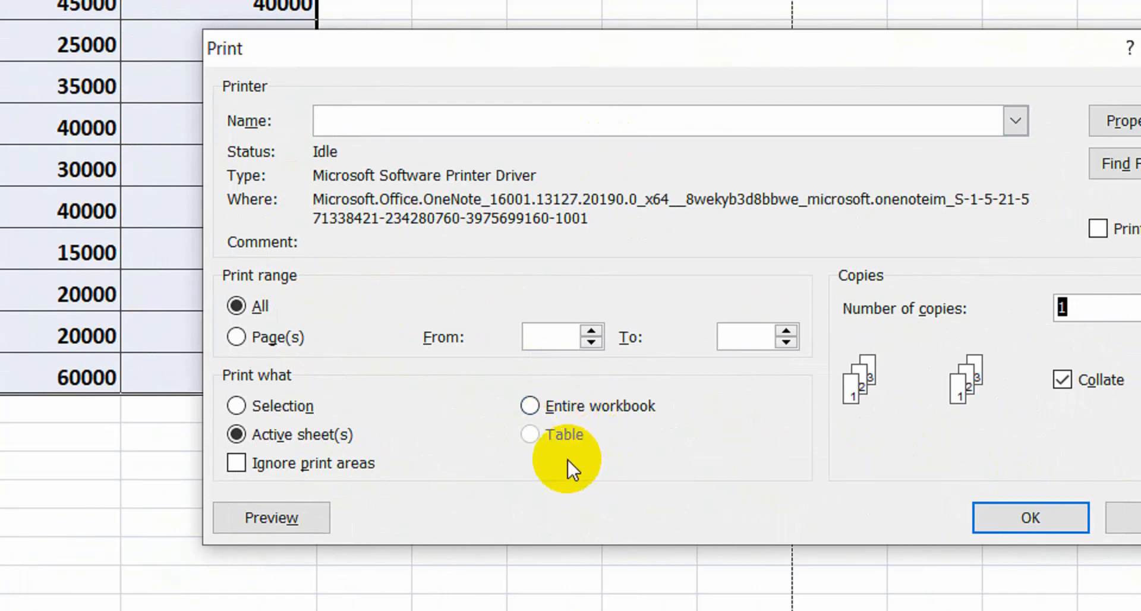
{"action": "left_click", "coordinate": [240, 344]}
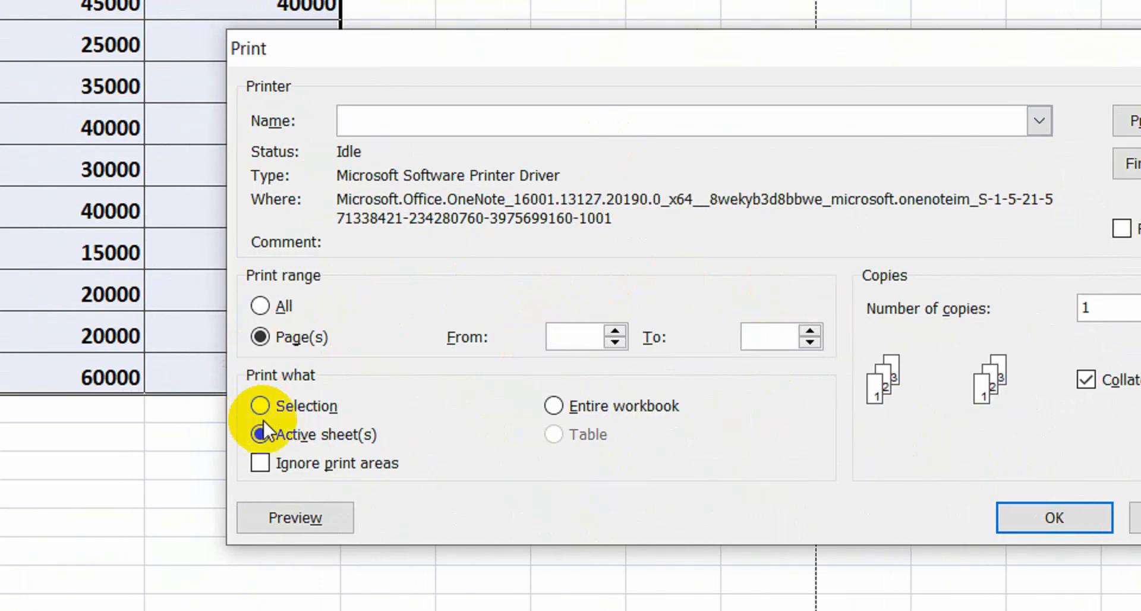
{"action": "left_click", "coordinate": [265, 409]}
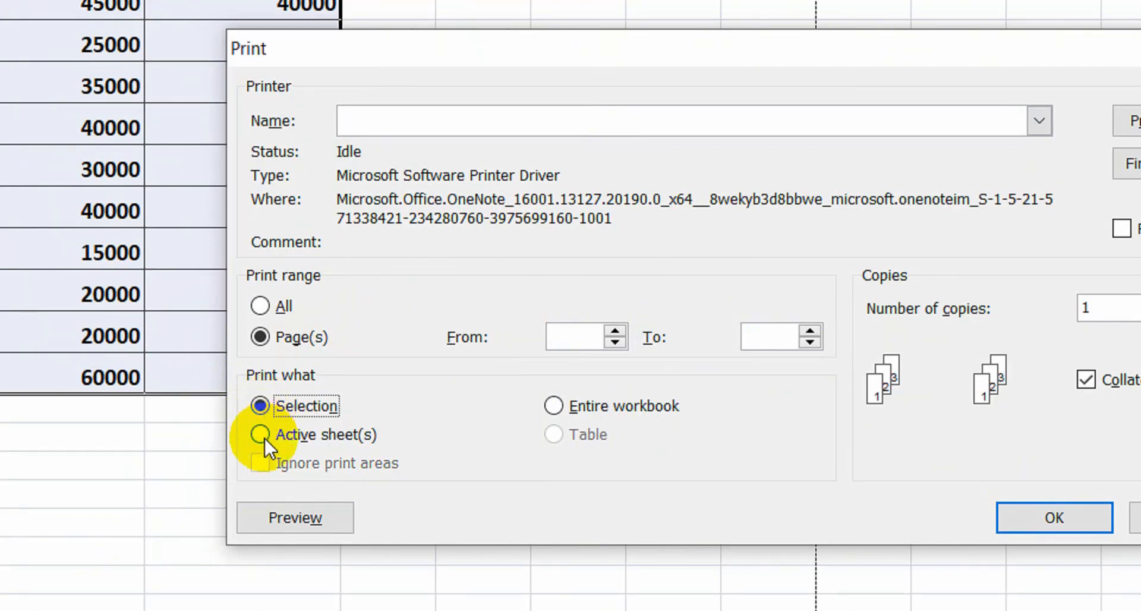
{"action": "left_click", "coordinate": [265, 437]}
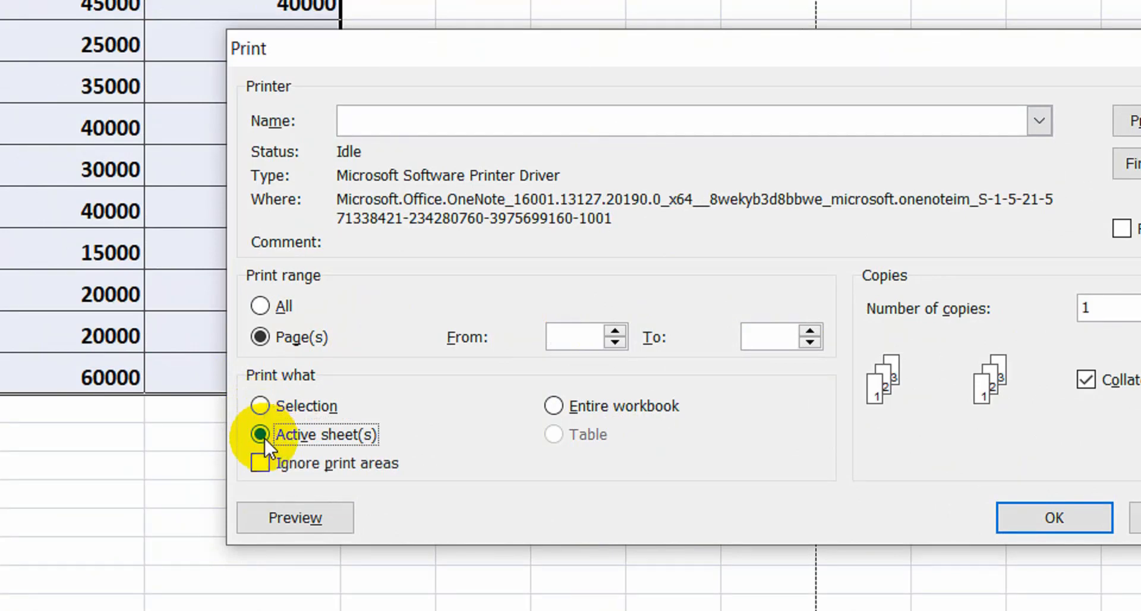
{"action": "left_click", "coordinate": [554, 407]}
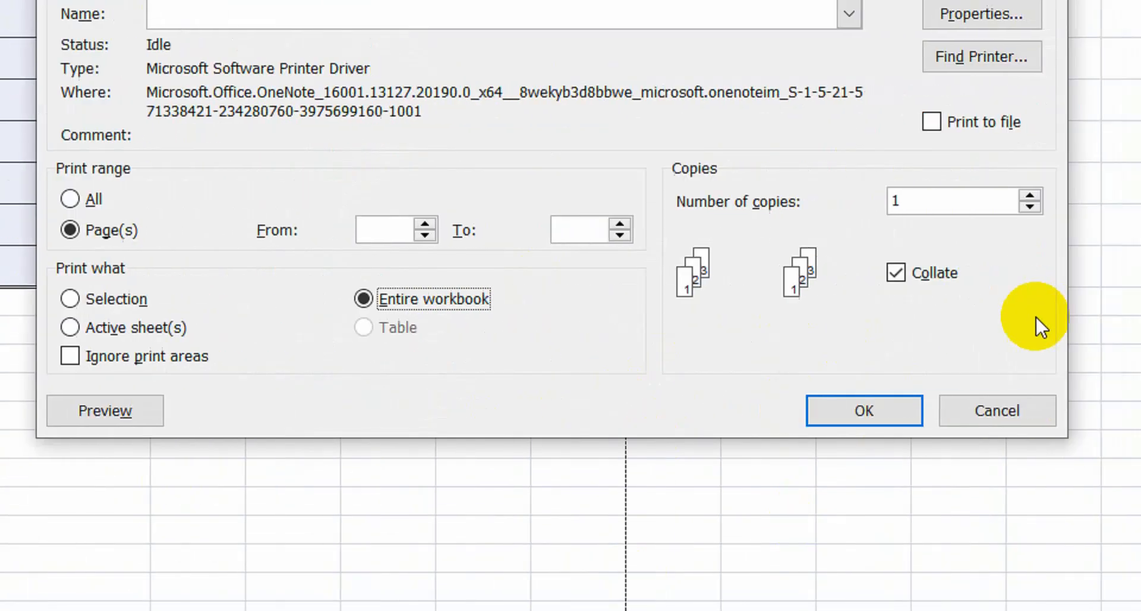
{"action": "left_click", "coordinate": [981, 410]}
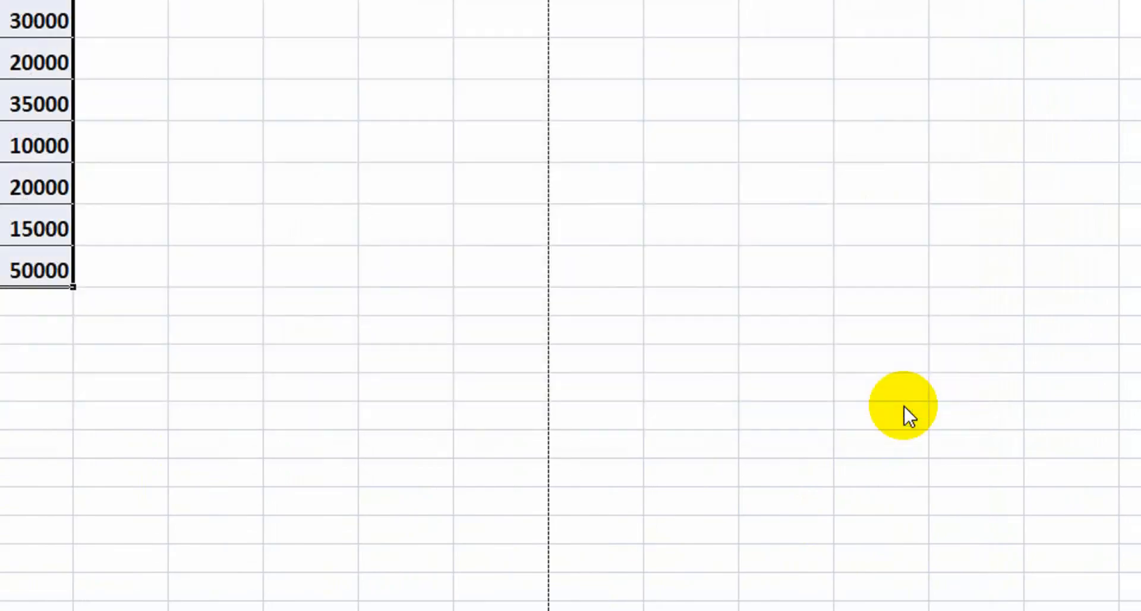
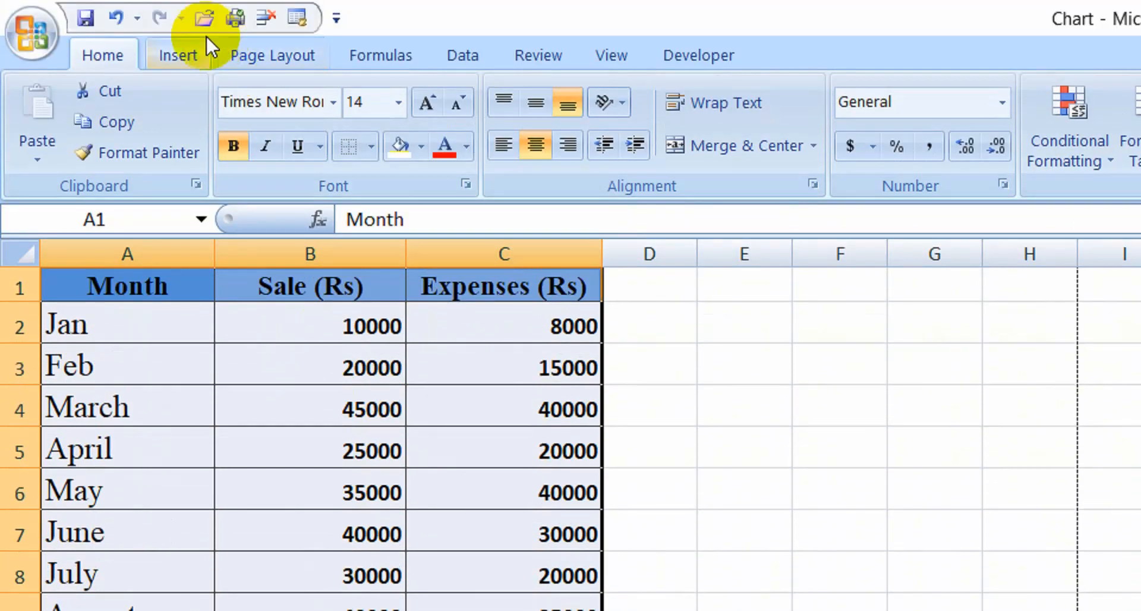
- Convert the range A1:C13 into a table with its first row as headers
{"action": "left_click", "coordinate": [188, 42]}
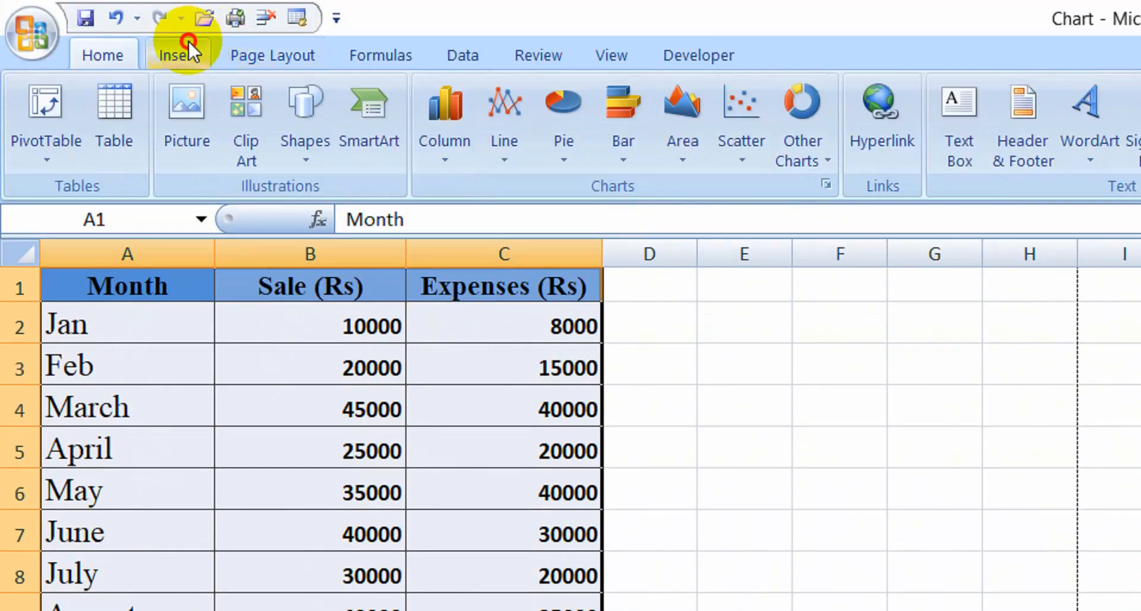
{"action": "left_click", "coordinate": [116, 109]}
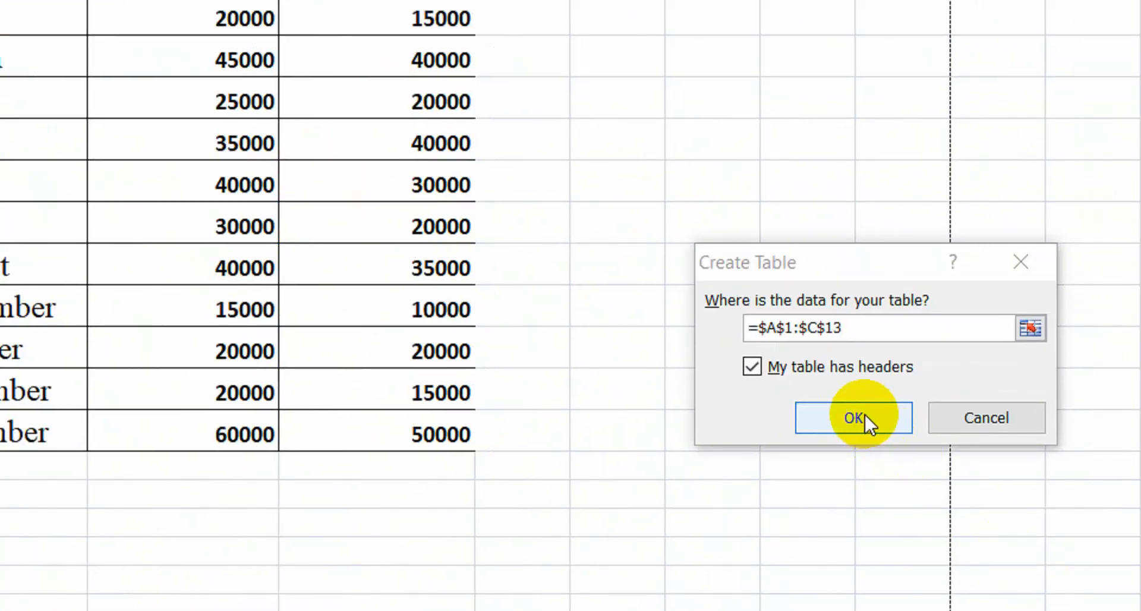
{"action": "left_click", "coordinate": [864, 415]}
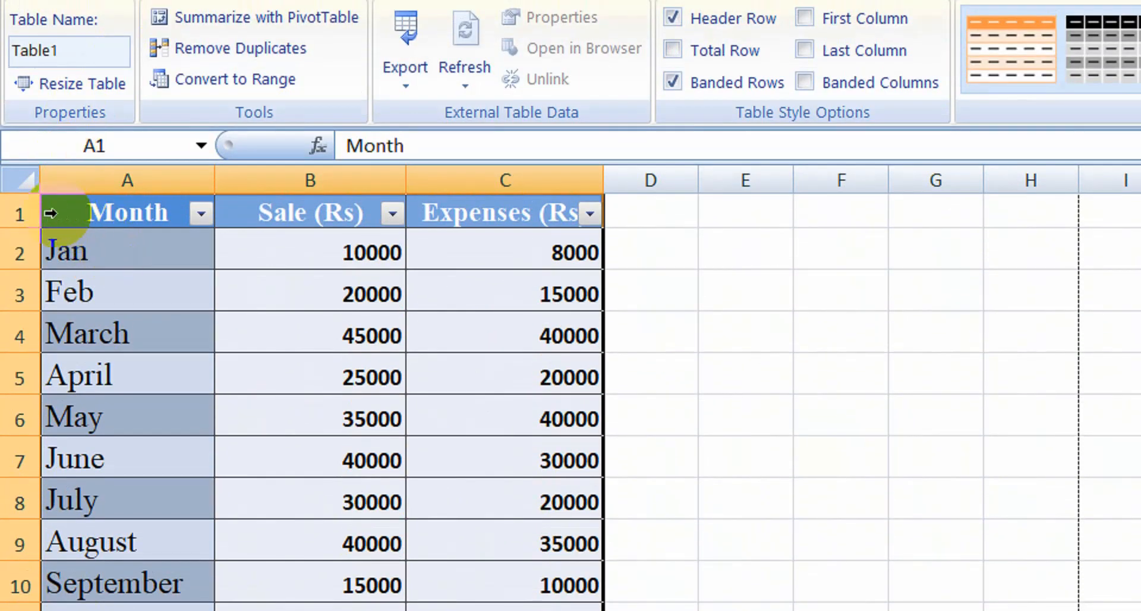
- Select the whole table A1:C13 and apply the orange banded table style with an orange header row and grid lines
{"action": "left_click", "coordinate": [50, 213]}
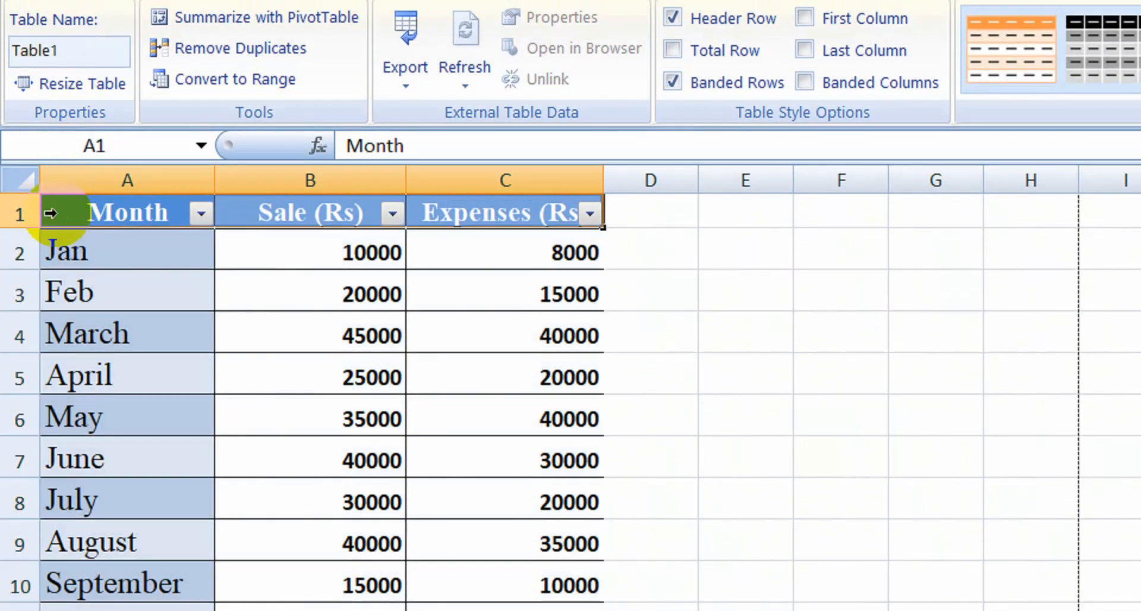
{"action": "key", "text": "shift+Right"}
{"action": "key", "text": "shift+Right"}
{"action": "key", "text": "shift+Right"}
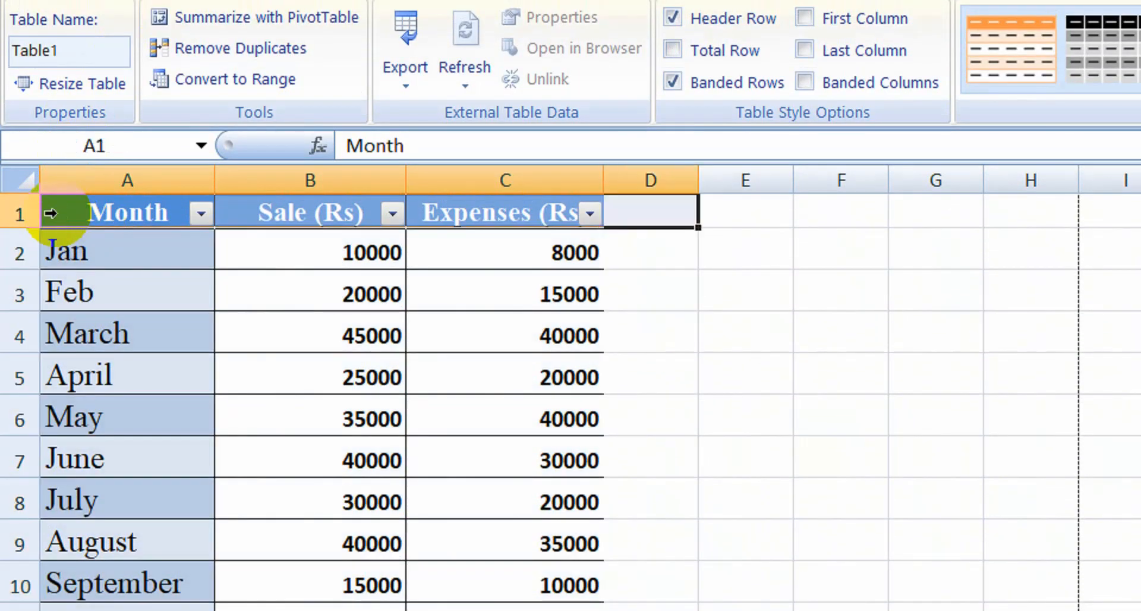
{"action": "key", "text": "shift+Left"}
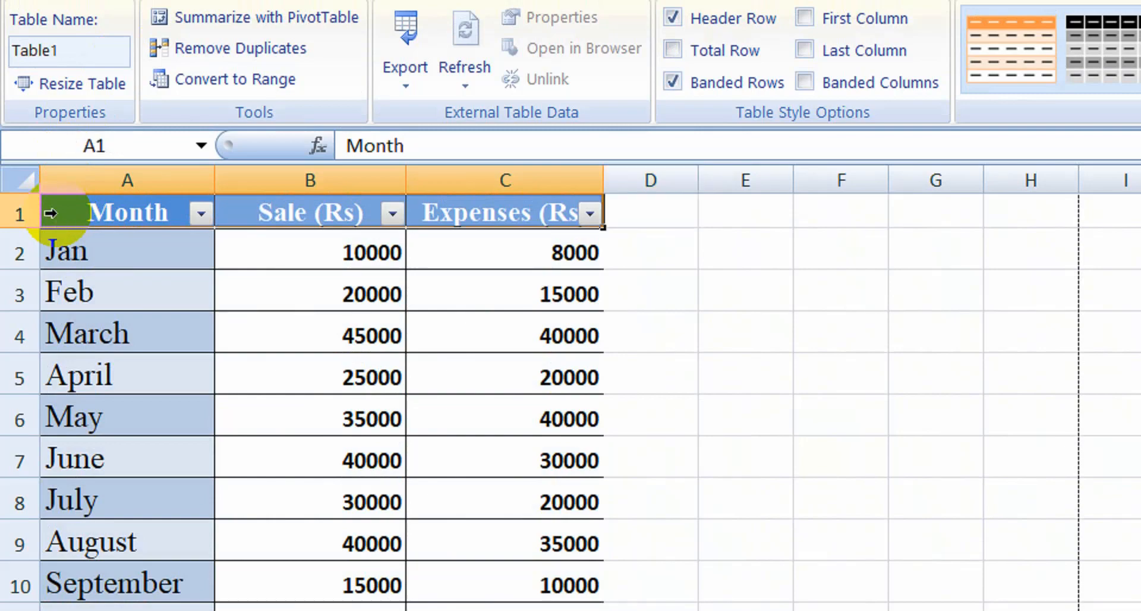
{"action": "key", "text": "shift+Down"}
{"action": "key", "text": "shift+Down"}
{"action": "key", "text": "shift+Down"}
{"action": "key", "text": "shift+Down"}
{"action": "key", "text": "shift+Down"}
{"action": "key", "text": "shift+Down"}
{"action": "key", "text": "shift+Down"}
{"action": "key", "text": "shift+Down"}
{"action": "key", "text": "shift+Down"}
{"action": "key", "text": "shift+Down"}
{"action": "key", "text": "shift+Down"}
{"action": "key", "text": "shift+Down"}
{"action": "key", "text": "shift+Down"}
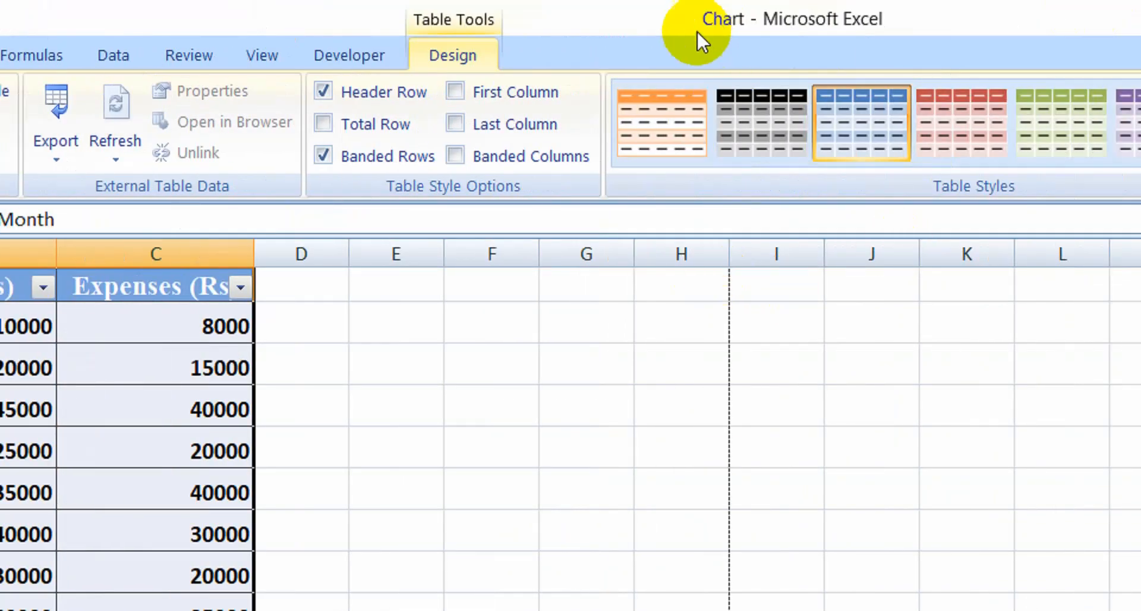
{"action": "left_click", "coordinate": [1020, 24]}
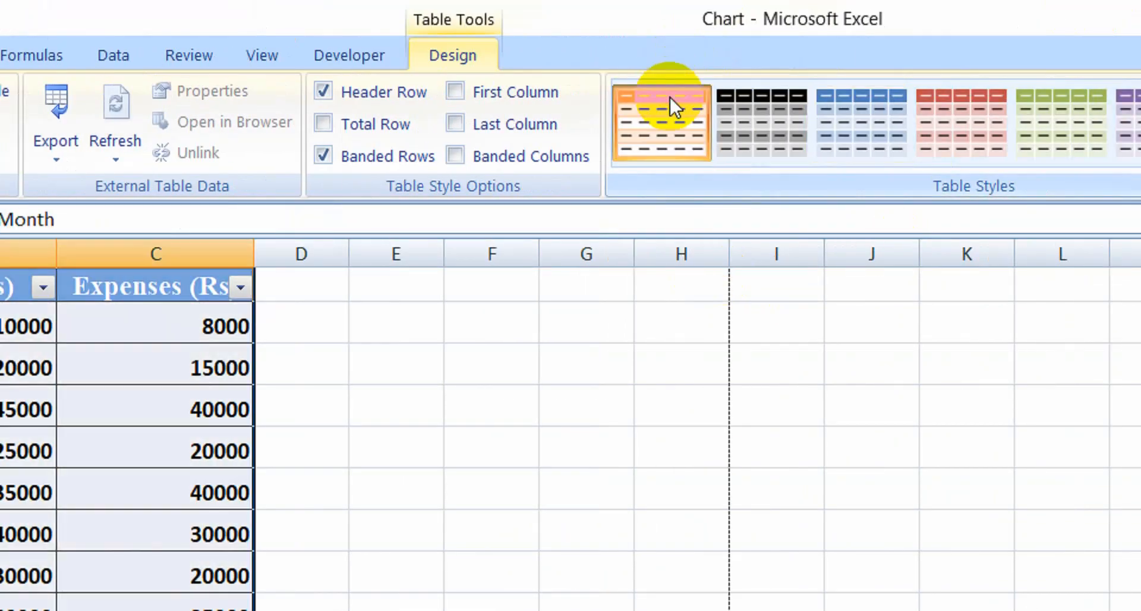
{"action": "left_click", "coordinate": [939, 119]}
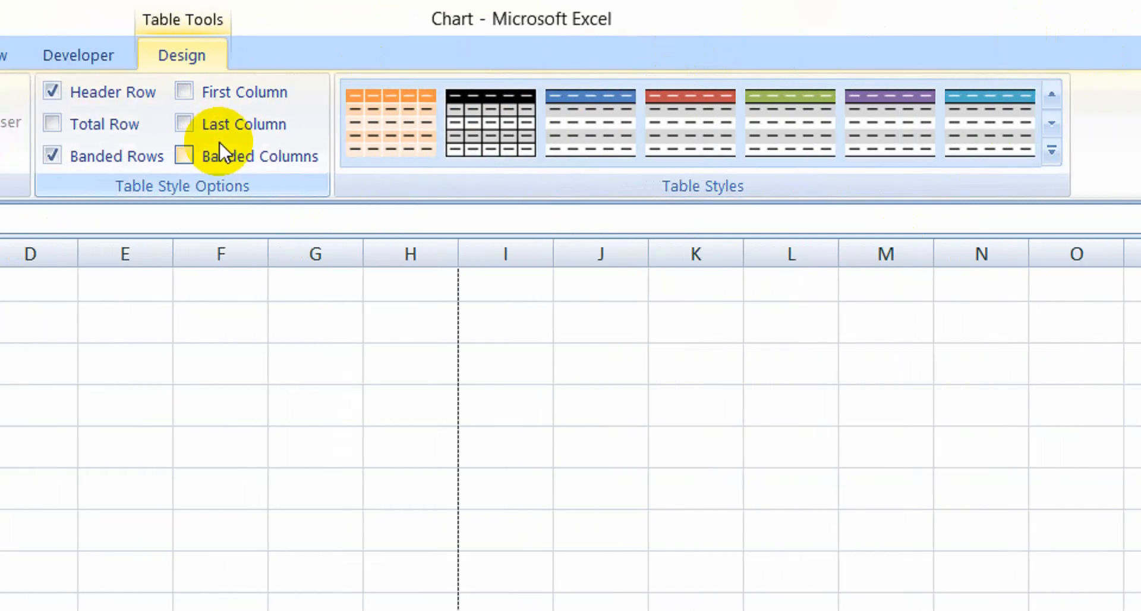
{"action": "left_click", "coordinate": [366, 122]}
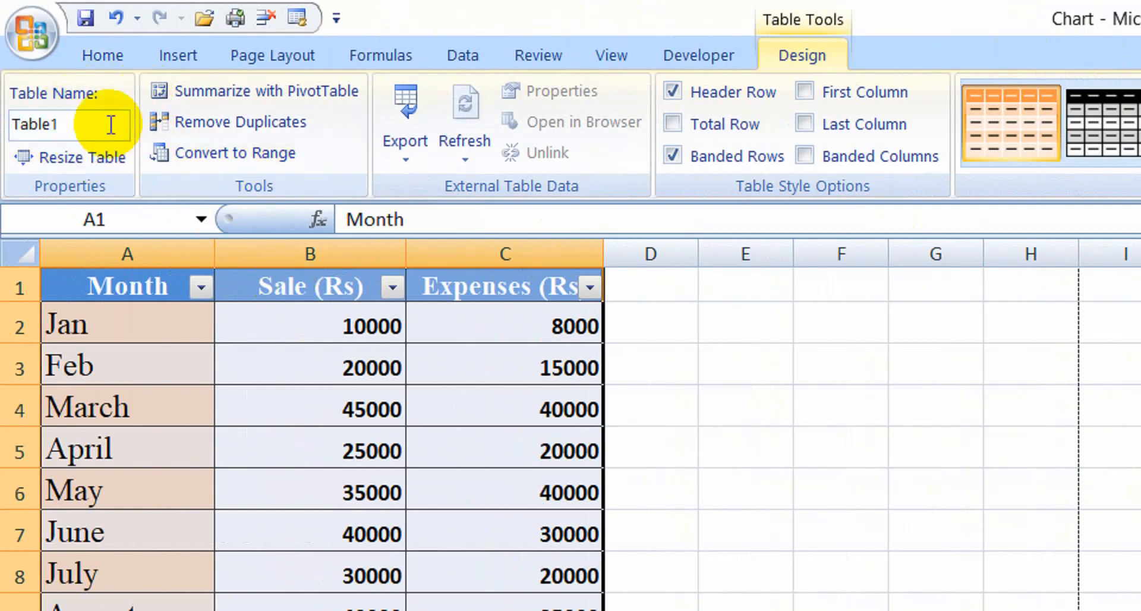
- Try naming the table "monthly data", and name it month_data instead
{"action": "left_click", "coordinate": [81, 124]}
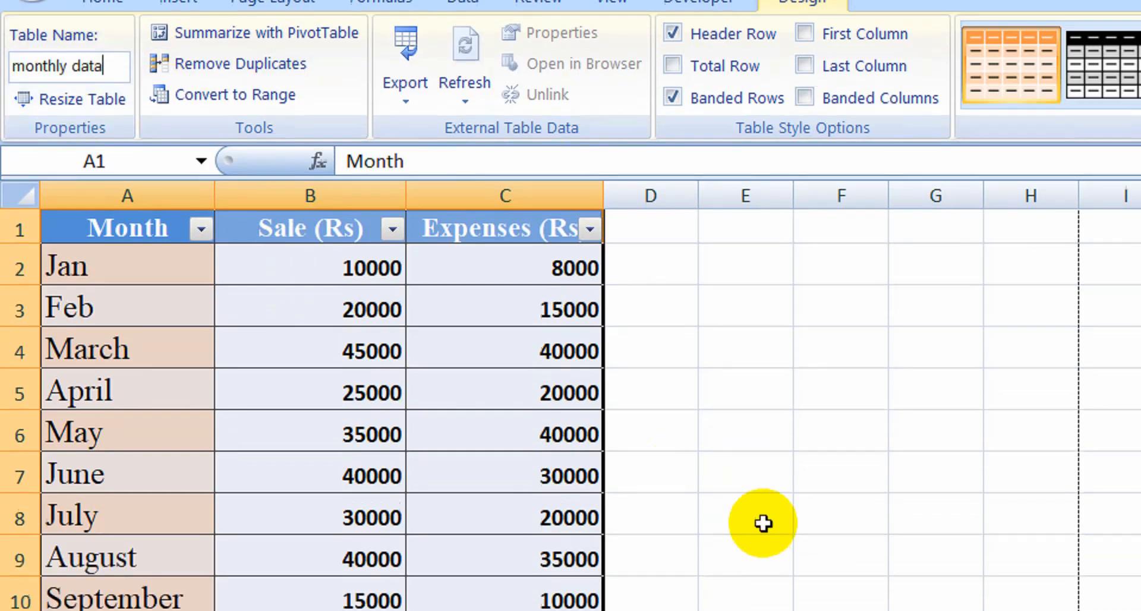
{"action": "left_click", "coordinate": [763, 580]}
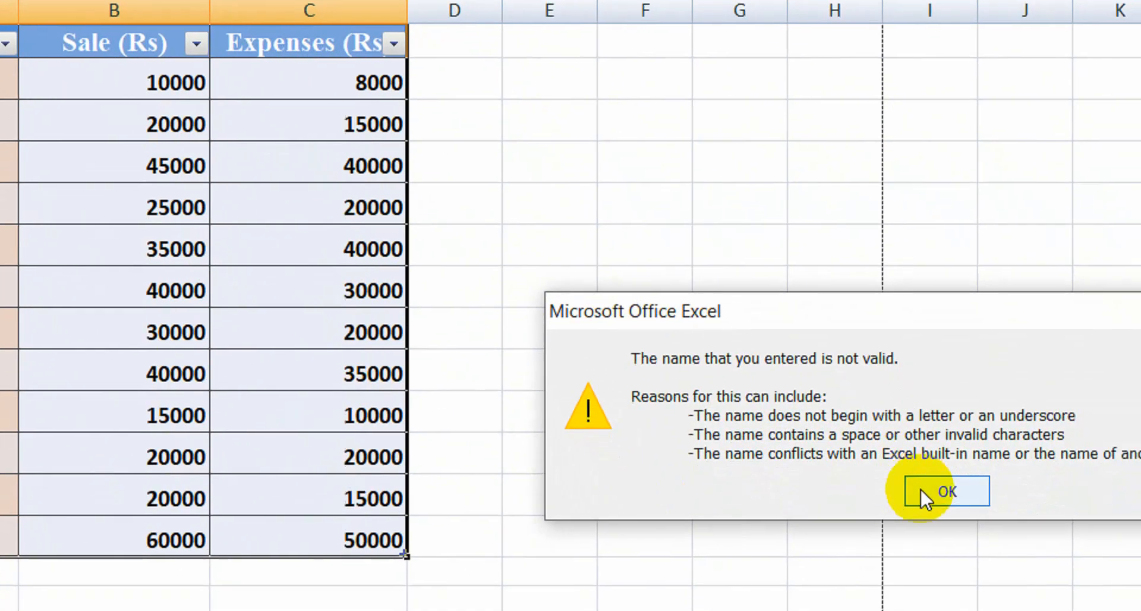
{"action": "left_click", "coordinate": [1117, 609]}
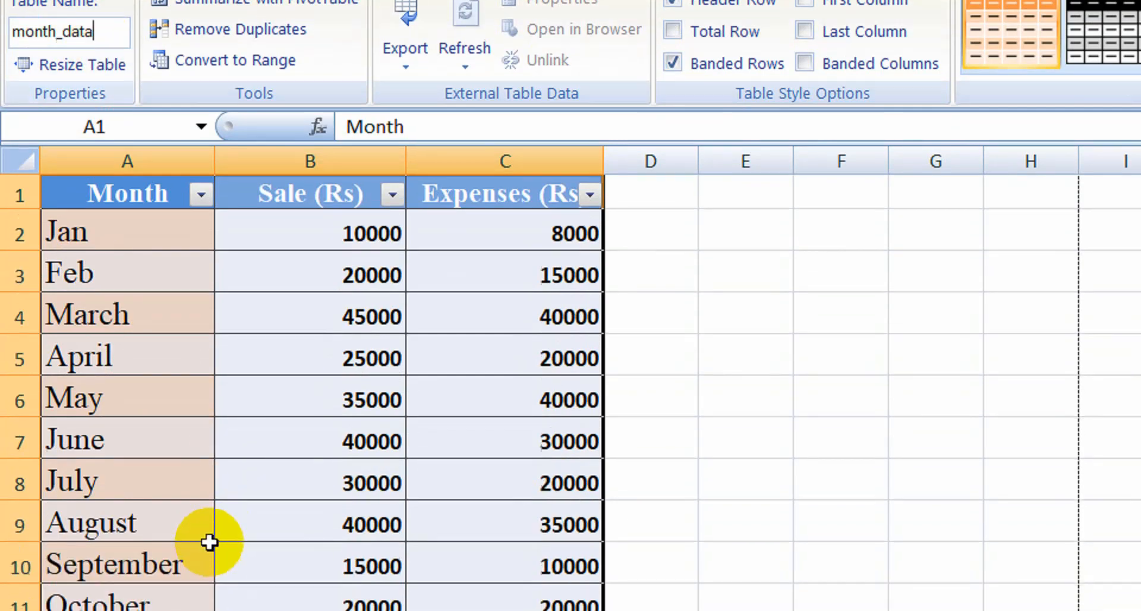
{"action": "left_click", "coordinate": [214, 493]}
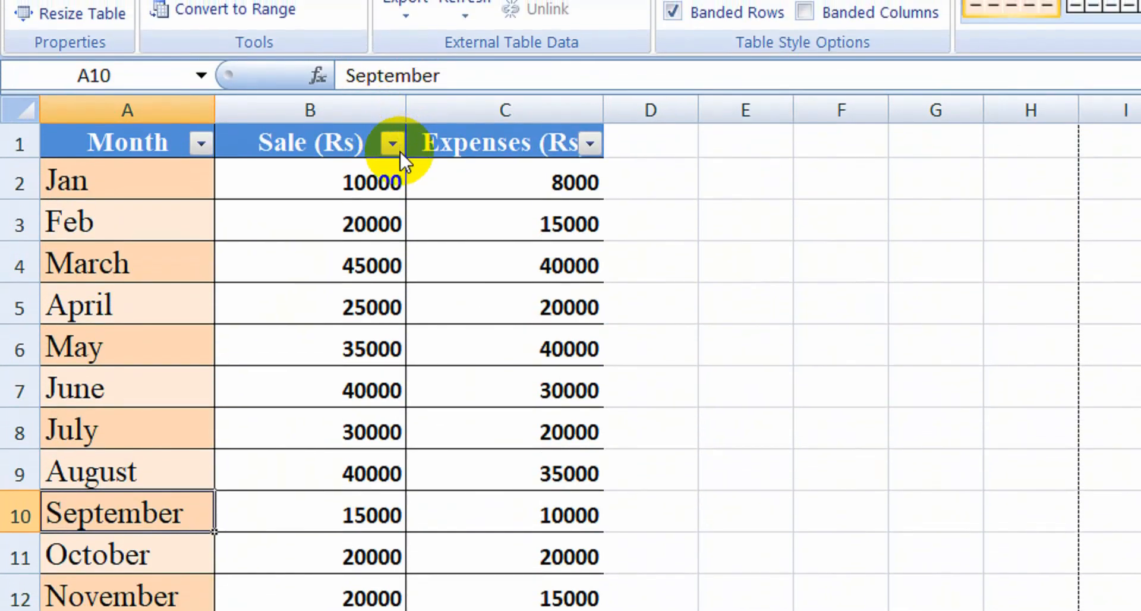
- Sort the table by the Sale (Rs) column from smallest to largest
{"action": "left_click", "coordinate": [400, 151]}
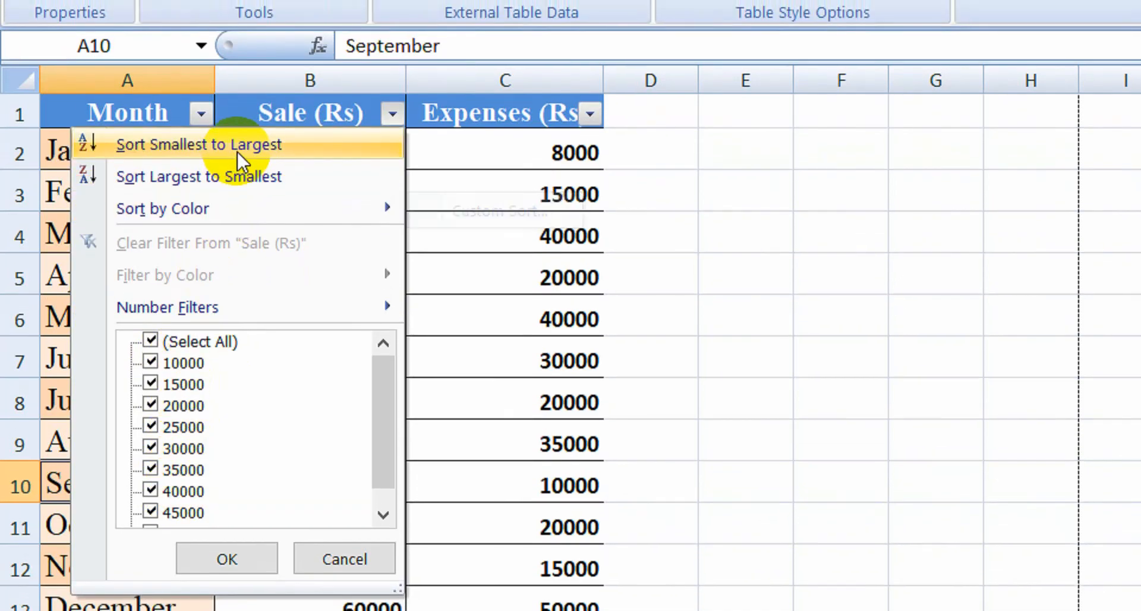
{"action": "left_click", "coordinate": [237, 152]}
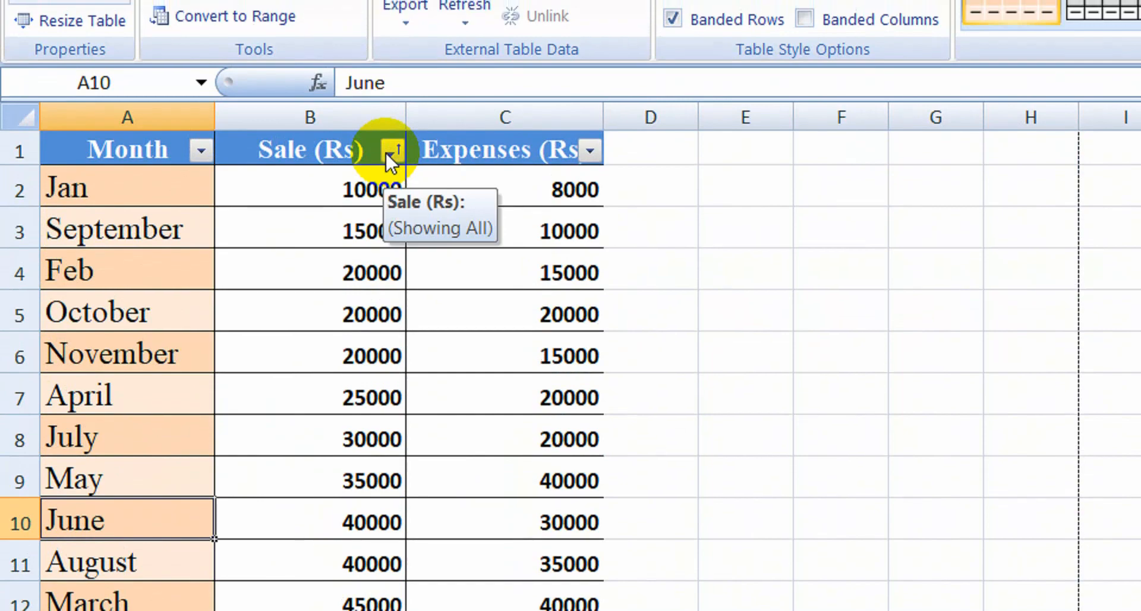
{"action": "left_click", "coordinate": [390, 151]}
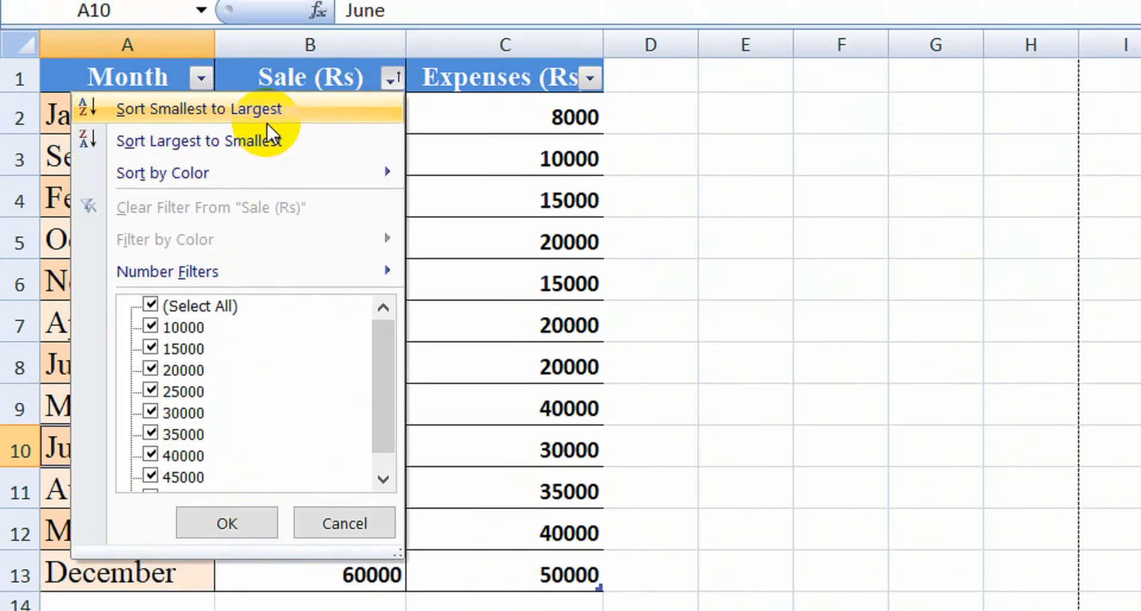
{"action": "left_click", "coordinate": [397, 75]}
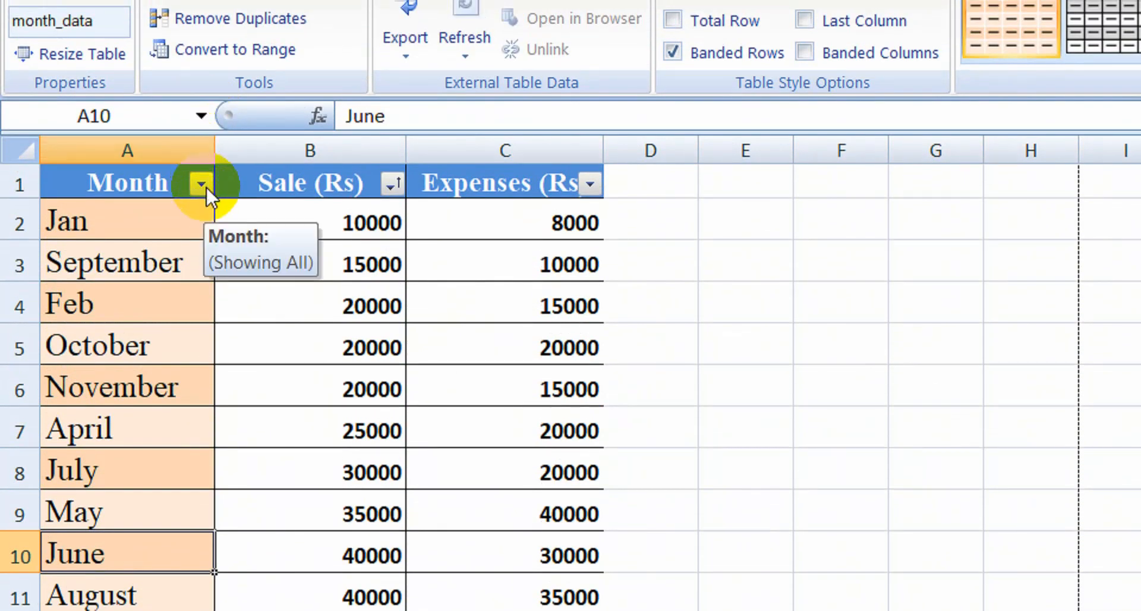
- Filter the Month column to show only June, July and August
{"action": "left_click", "coordinate": [205, 186]}
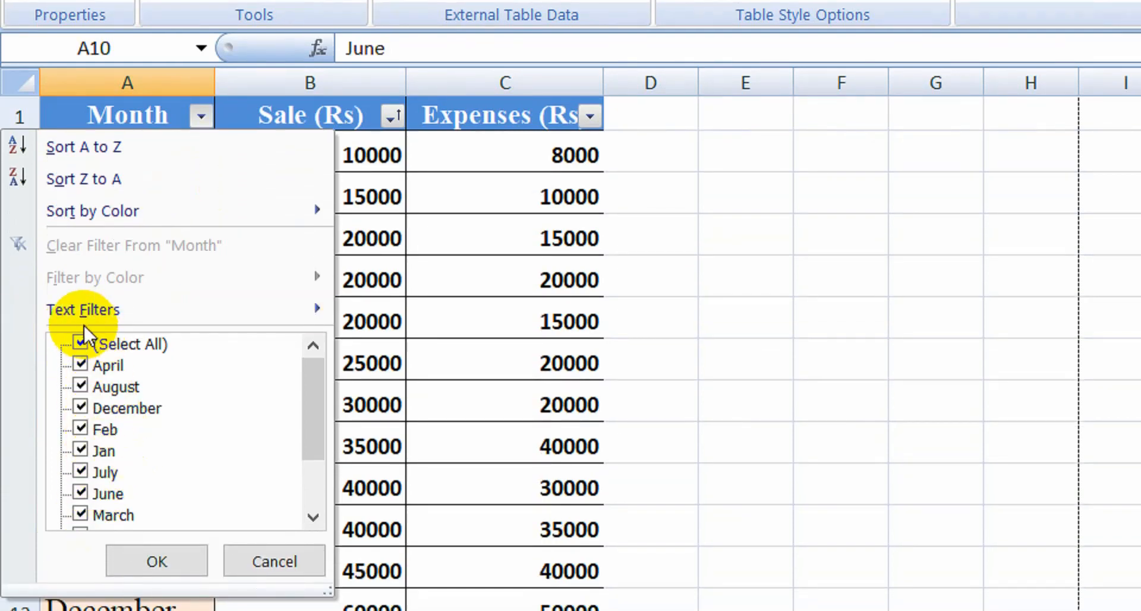
{"action": "left_click", "coordinate": [80, 344]}
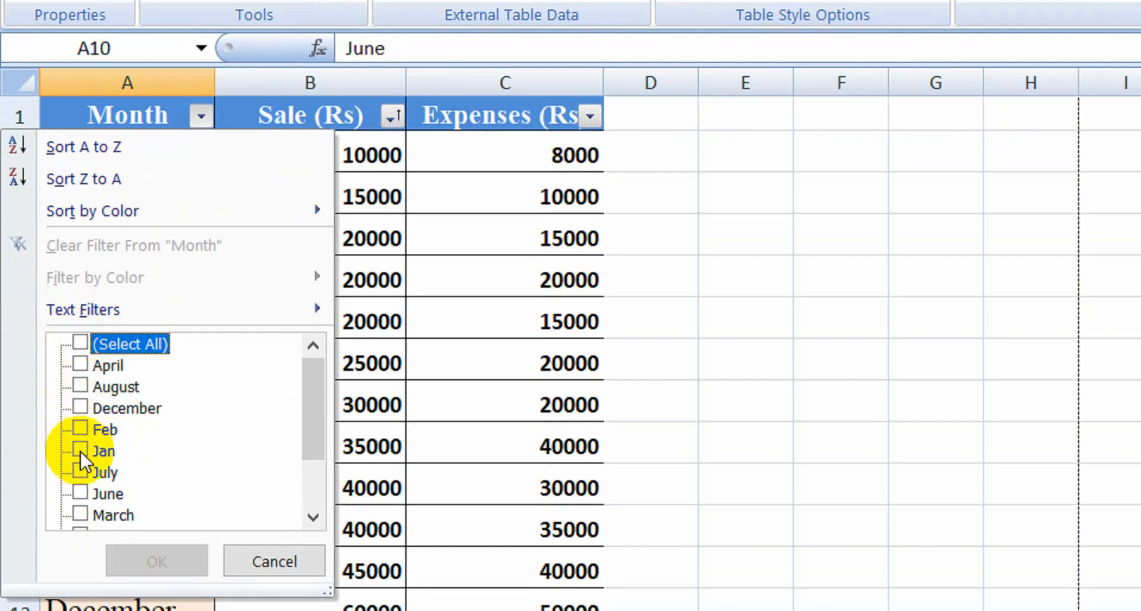
{"action": "left_click", "coordinate": [81, 493]}
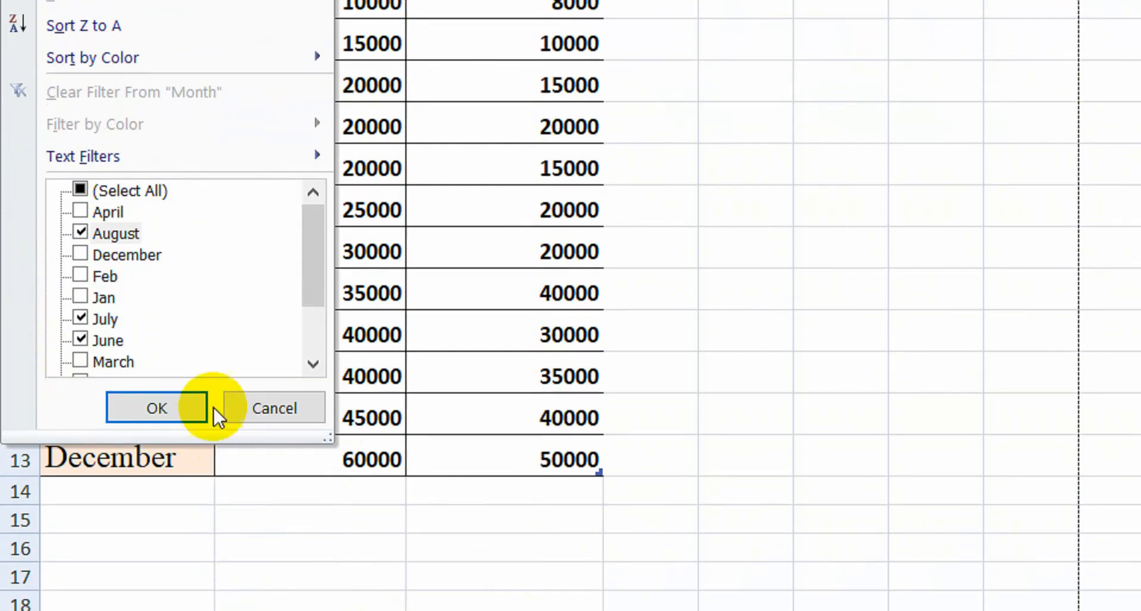
{"action": "left_click", "coordinate": [154, 408]}
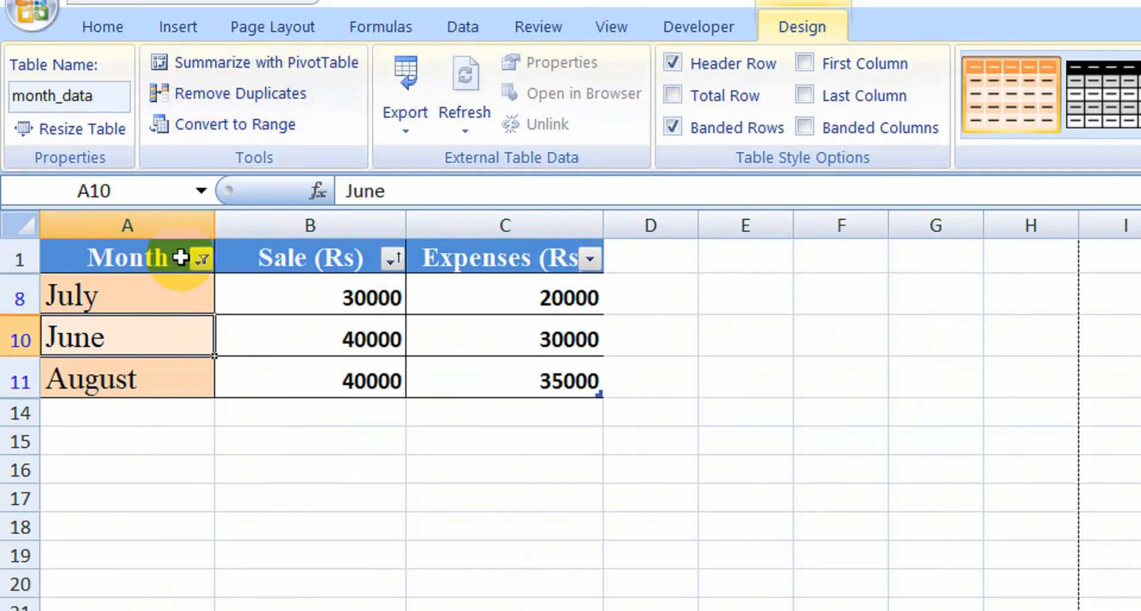
- Show all months again by reselecting every entry in the Month column's filter
{"action": "left_click", "coordinate": [202, 259]}
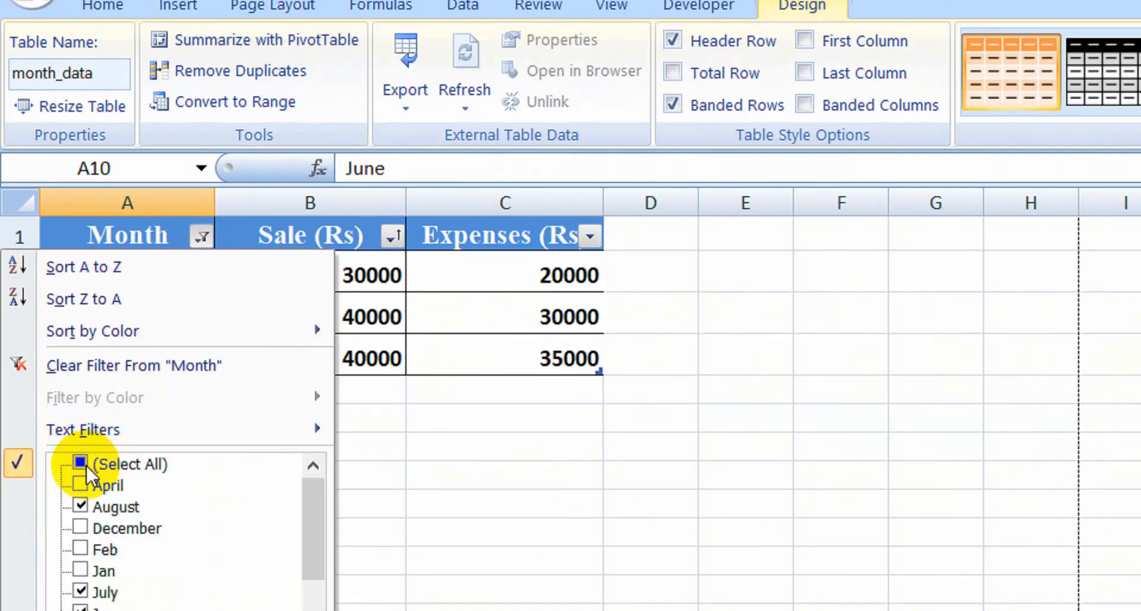
{"action": "left_click", "coordinate": [87, 465]}
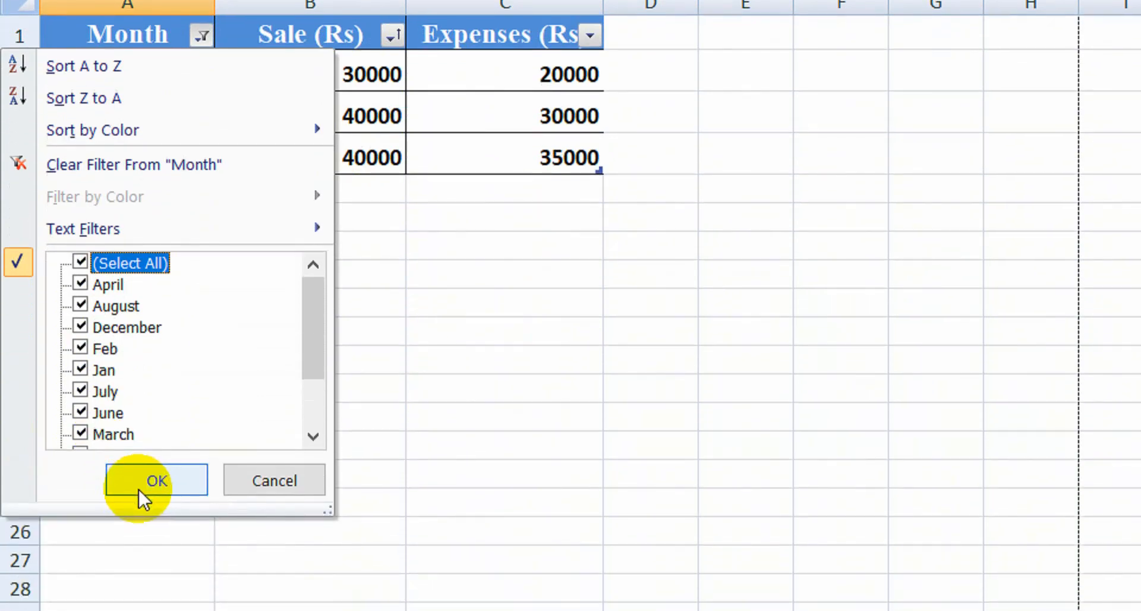
{"action": "left_click", "coordinate": [138, 464]}
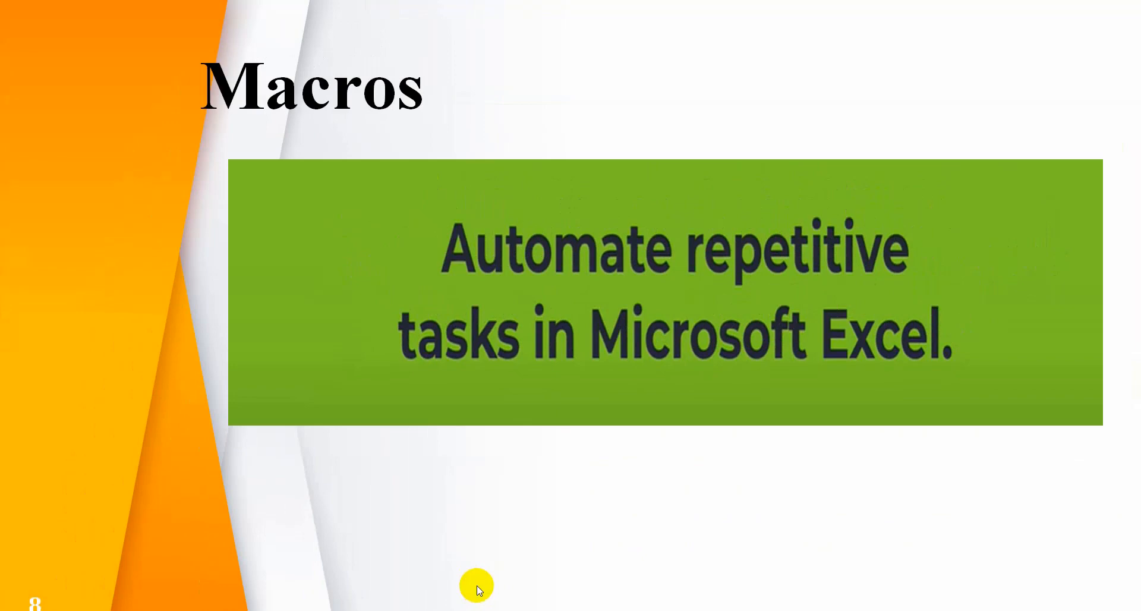
{"action": "mouse_move", "coordinate": [477, 586]}
{"action": "left_mouse_down"}
{"action": "mouse_move", "coordinate": [455, 155]}
{"action": "mouse_move", "coordinate": [587, 272]}
{"action": "left_mouse_up"}
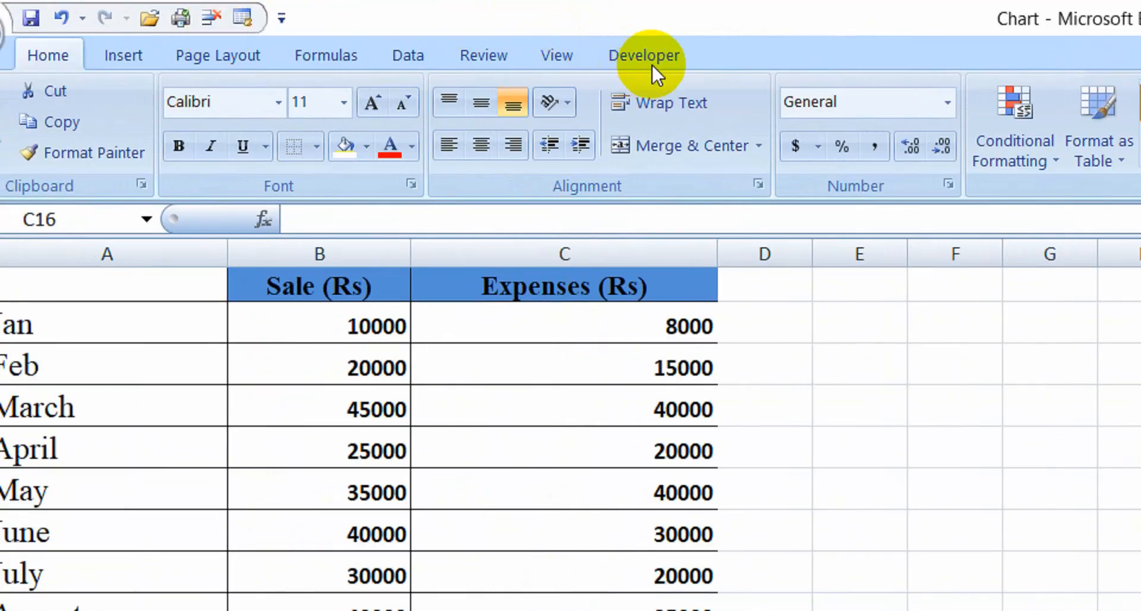
- Review the general program options, including those for new workbooks and personalization, and accept them
{"action": "left_click", "coordinate": [31, 19]}
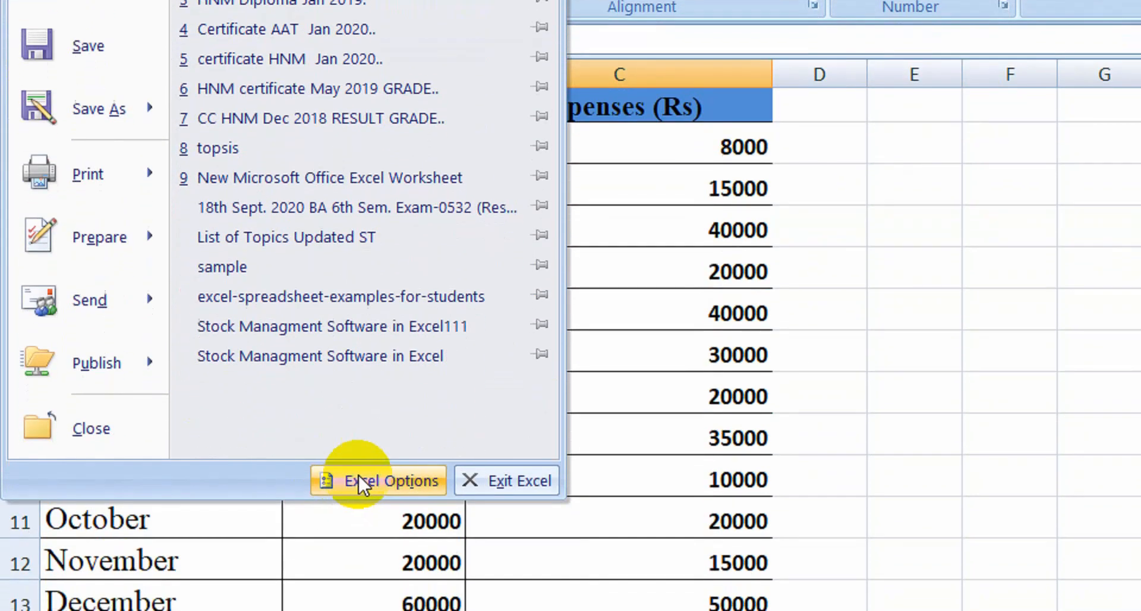
{"action": "left_click", "coordinate": [358, 461]}
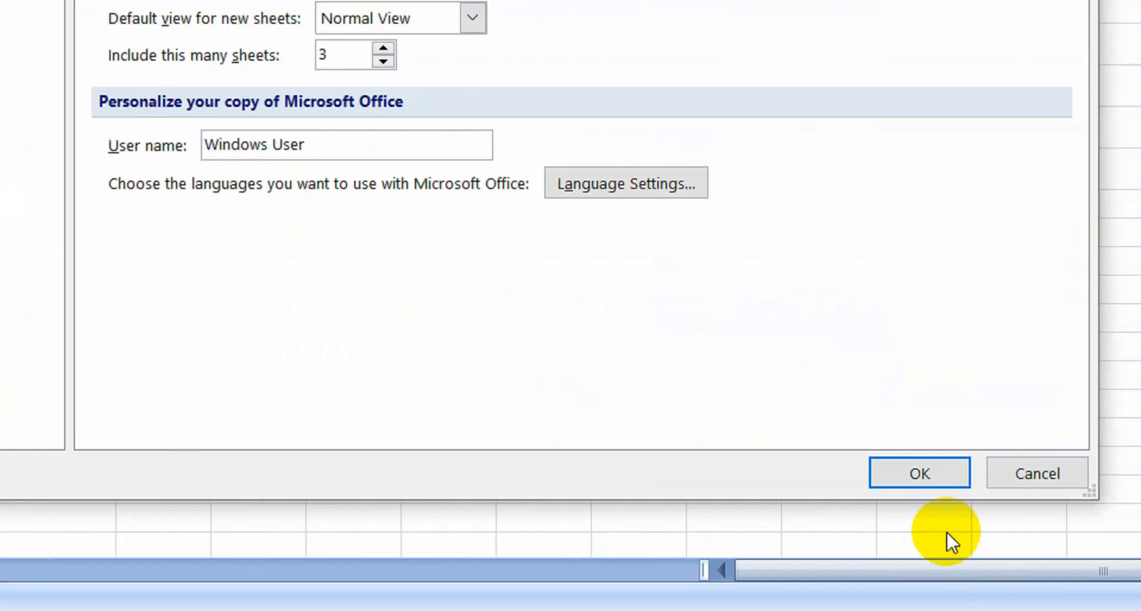
{"action": "left_click", "coordinate": [904, 480]}
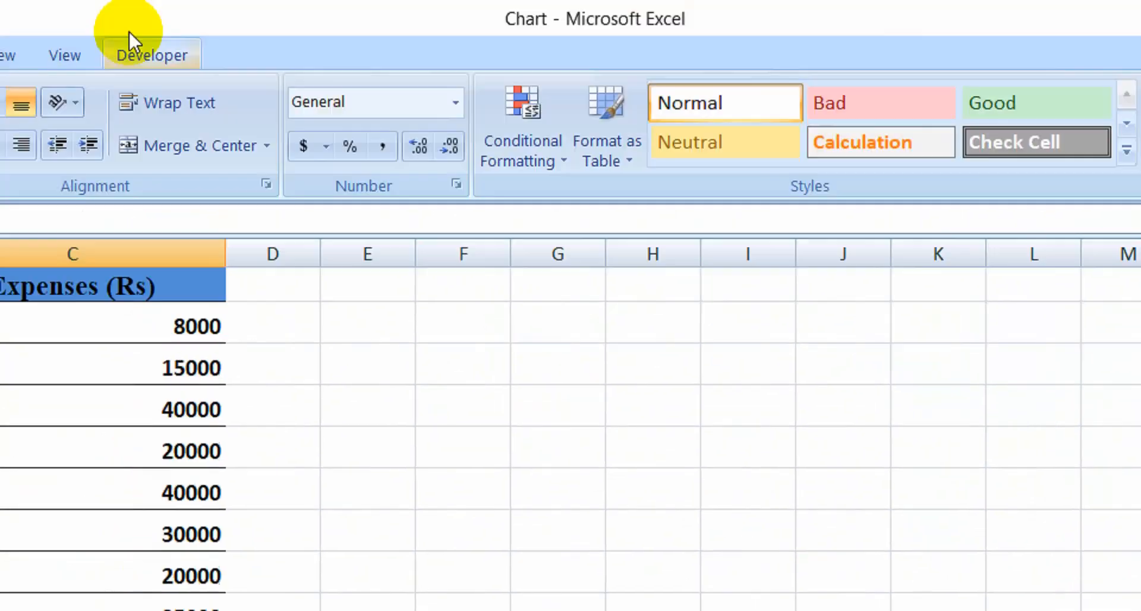
- Set up a new macro recording and name the macro monthly_report
{"action": "left_click", "coordinate": [184, 54]}
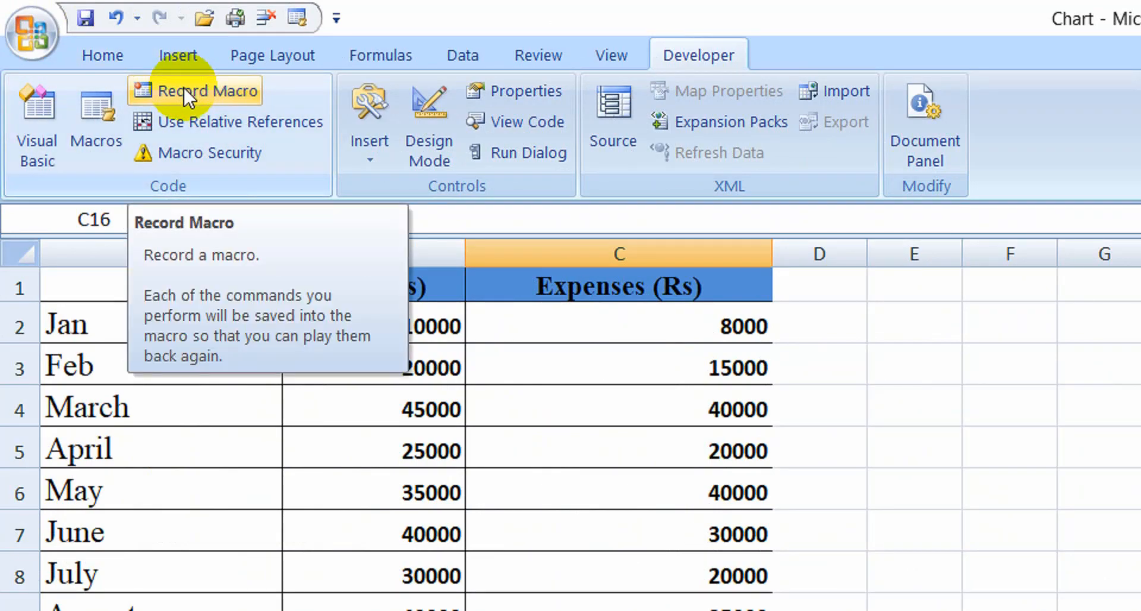
{"action": "left_click", "coordinate": [184, 90]}
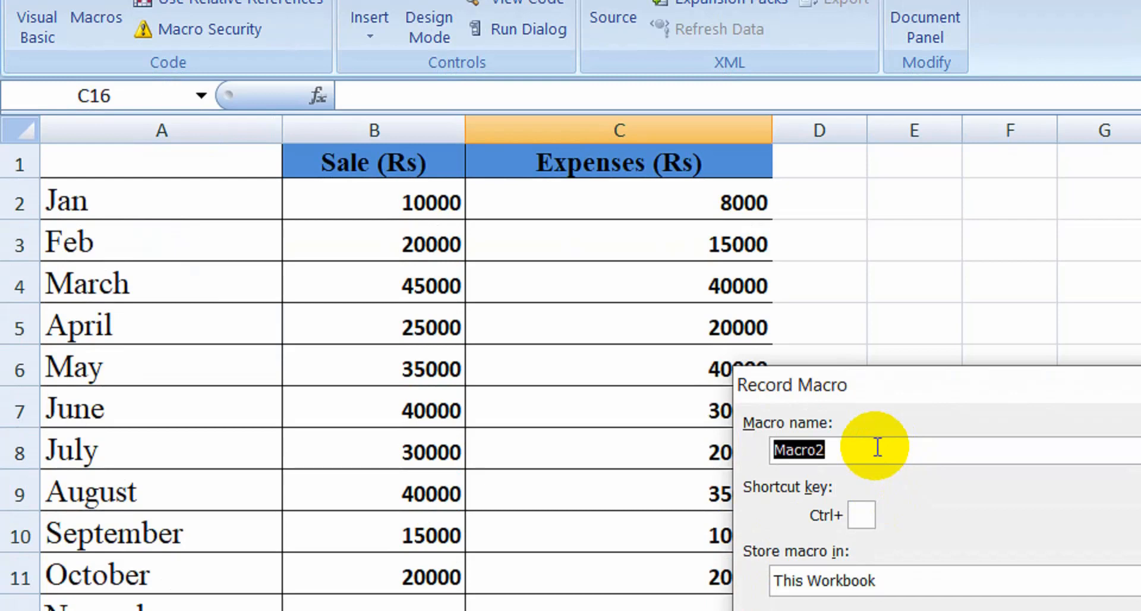
{"action": "type", "text": "month"}
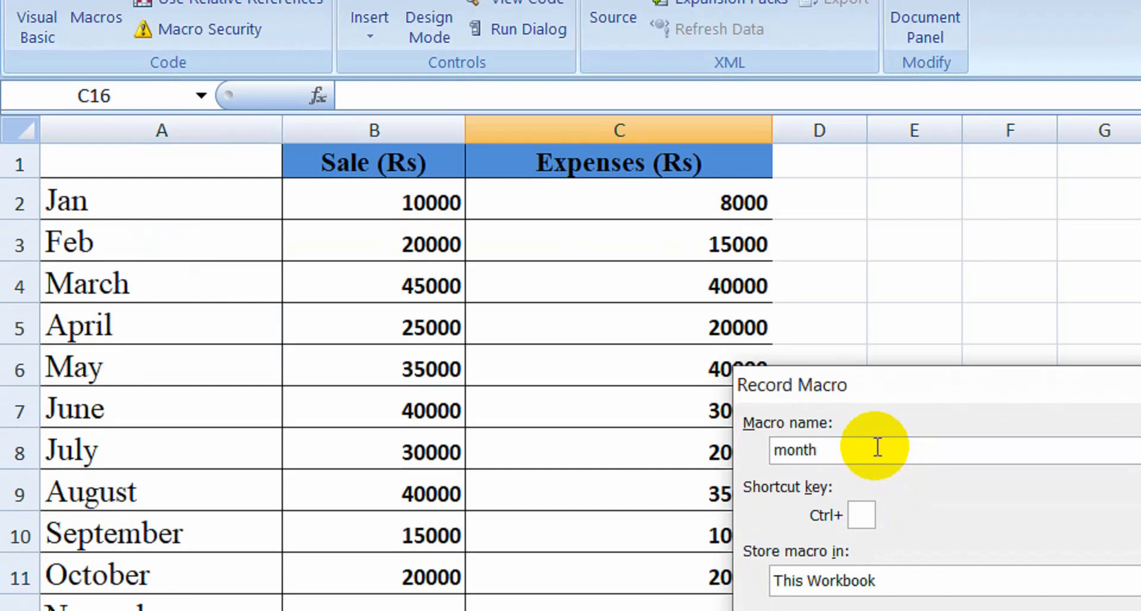
{"action": "type", "text": "ly report"}
{"action": "left_click", "coordinate": [837, 450]}
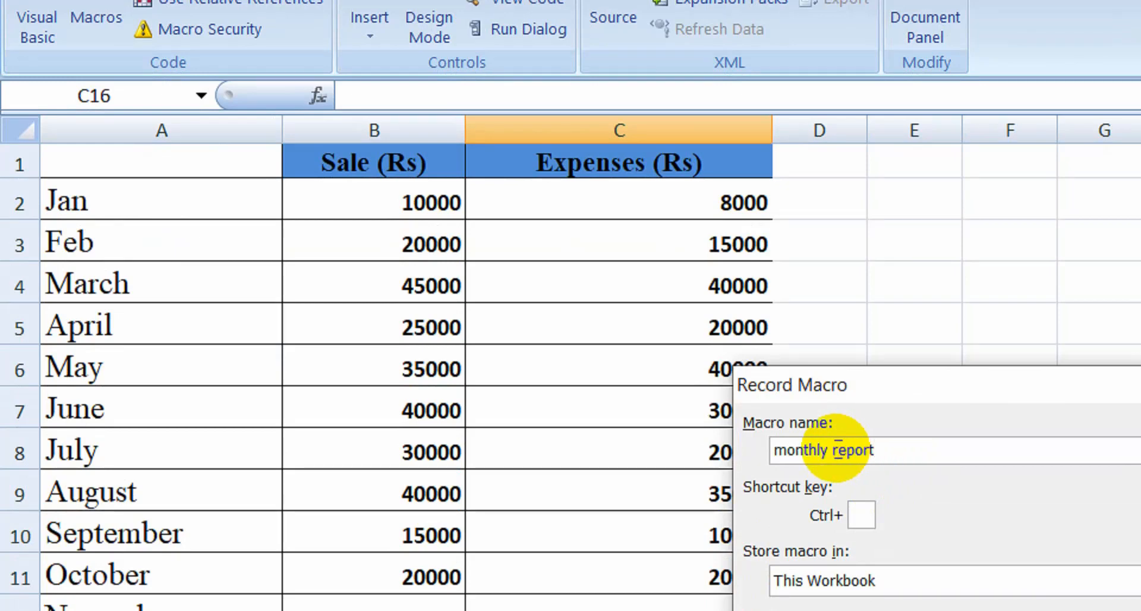
{"action": "key", "text": "BackSpace"}
{"action": "key", "text": "BackSpace"}
{"action": "type", "text": "_r"}
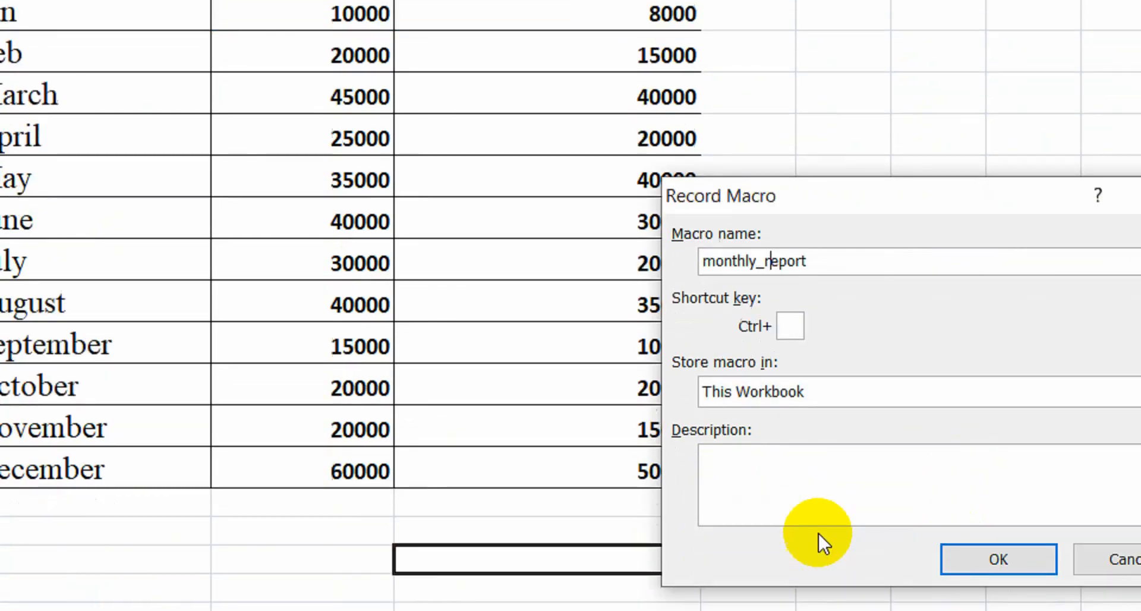
- Keep the macro stored in This Workbook and describe it as "Some display improving options"
{"action": "left_click", "coordinate": [889, 610]}
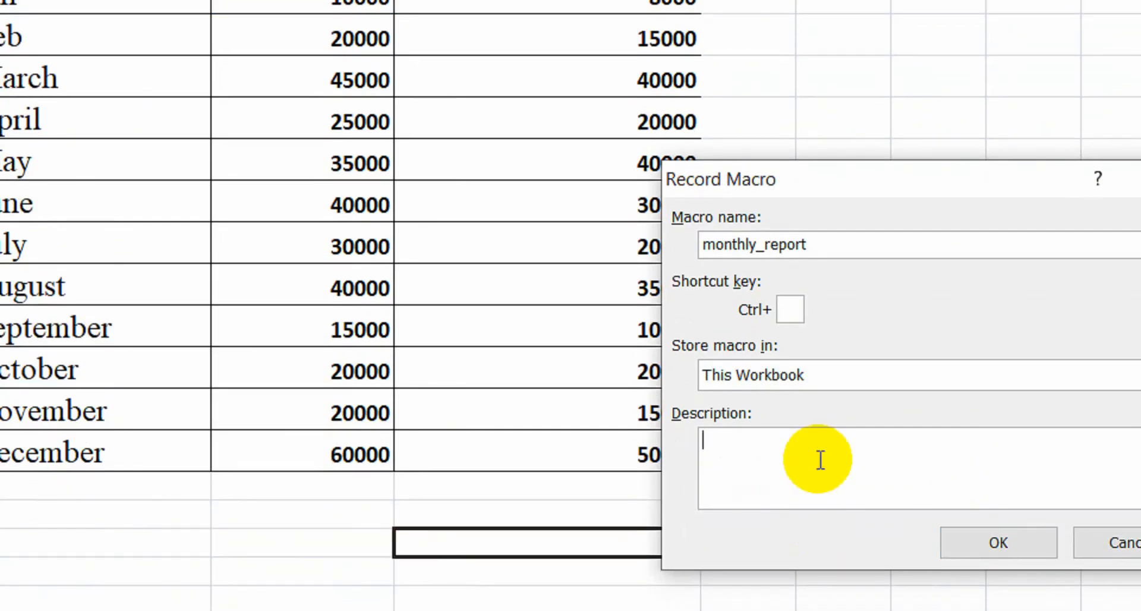
{"action": "left_click", "coordinate": [853, 373]}
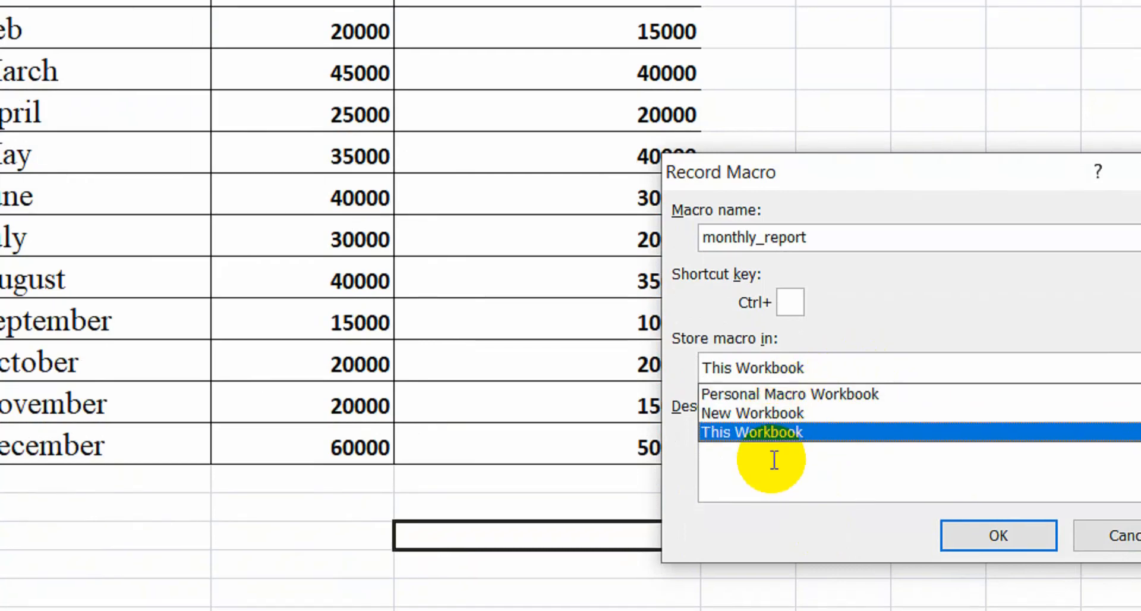
{"action": "left_click", "coordinate": [775, 466]}
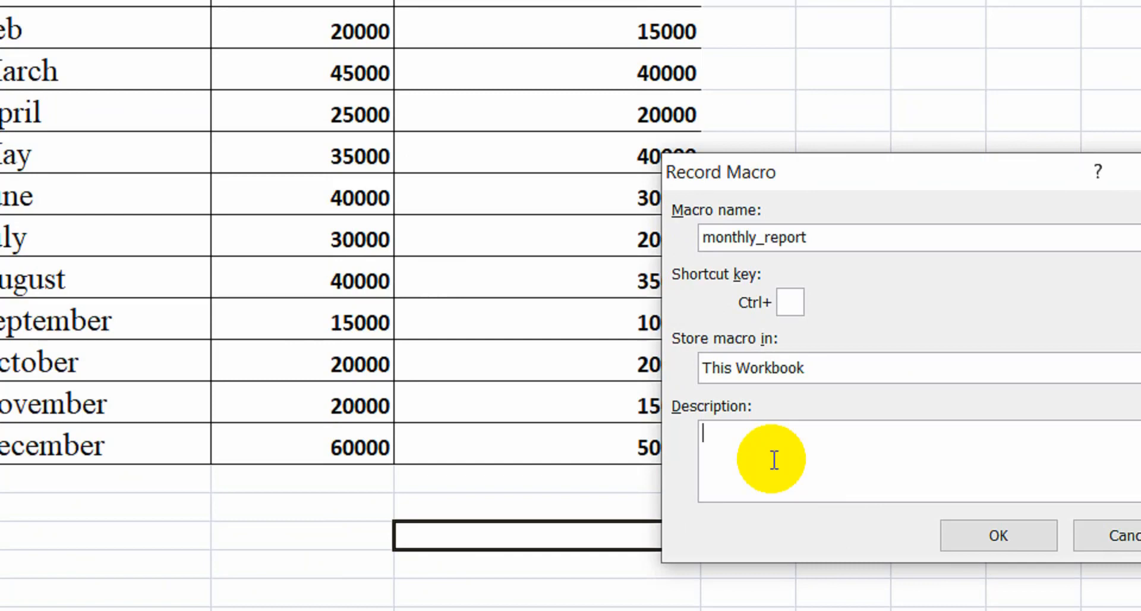
{"action": "type", "text": "Some display "}
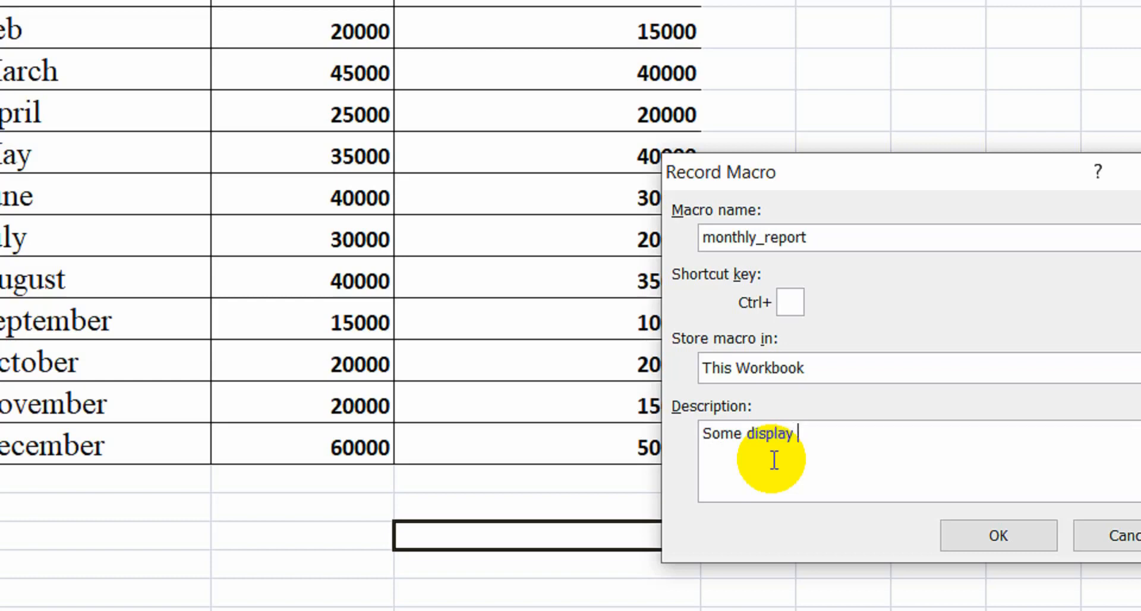
{"action": "type", "text": "improving "}
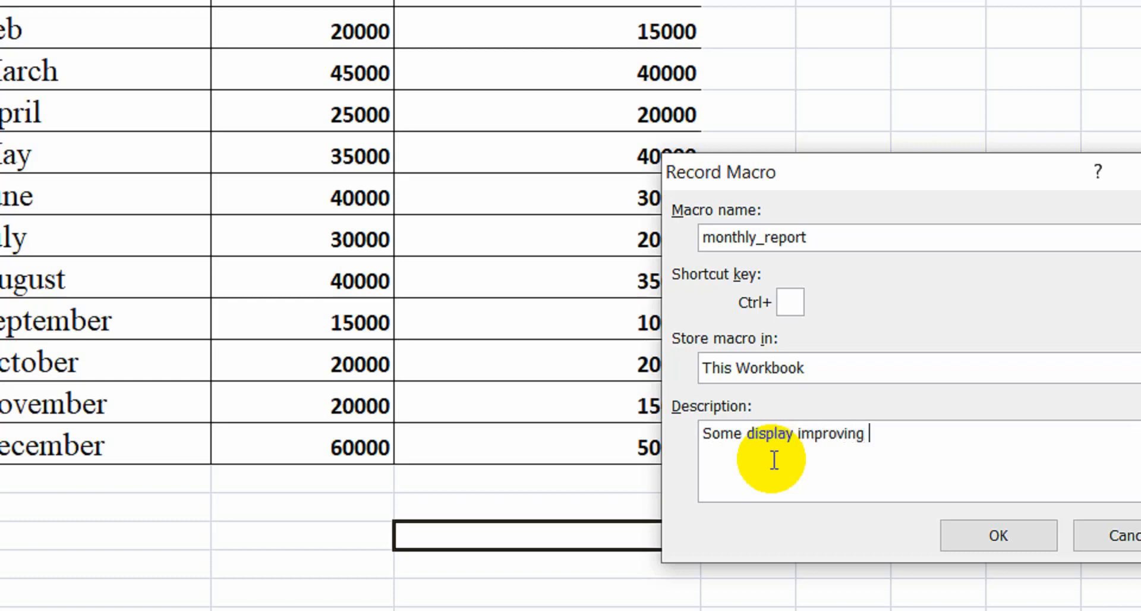
{"action": "type", "text": "options"}
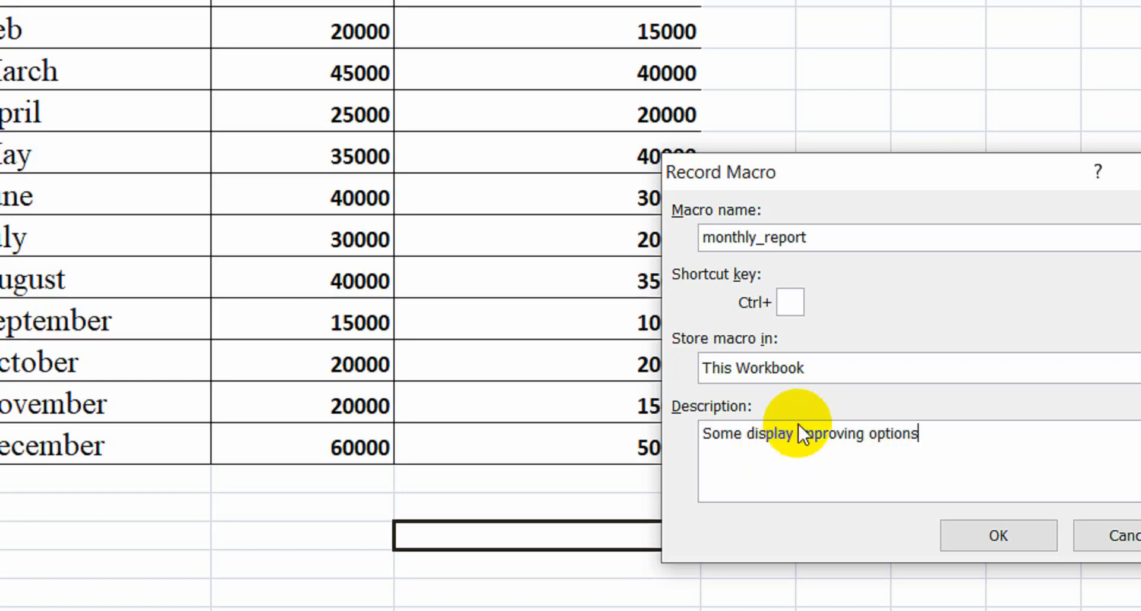
- Assign Ctrl+t as the macro's shortcut key and start the recording
{"action": "left_click", "coordinate": [797, 303]}
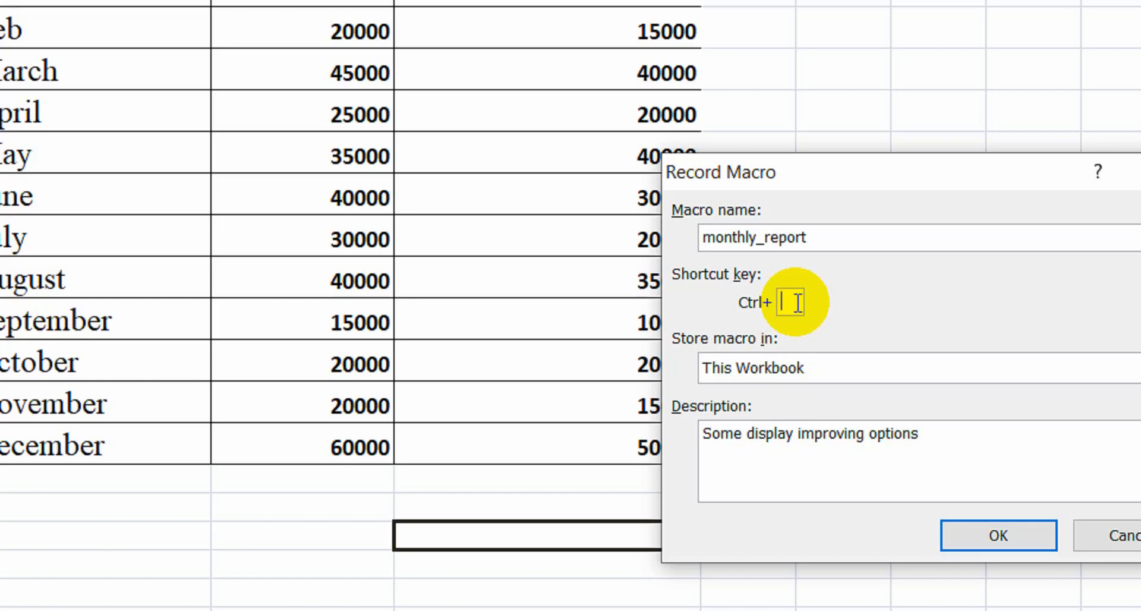
{"action": "type", "text": "t"}
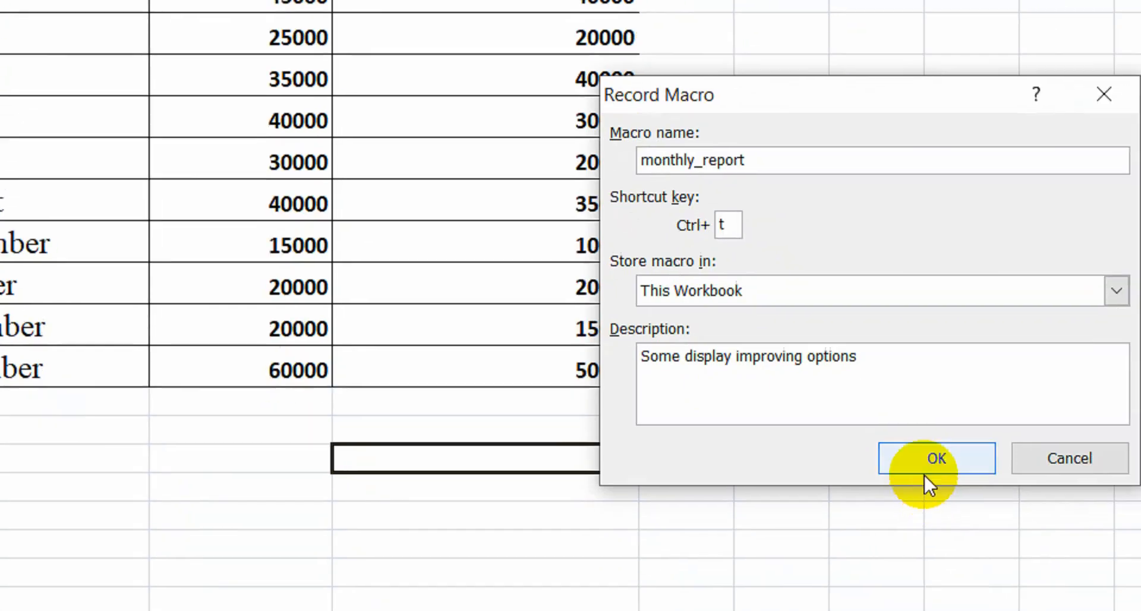
{"action": "left_click", "coordinate": [930, 460]}
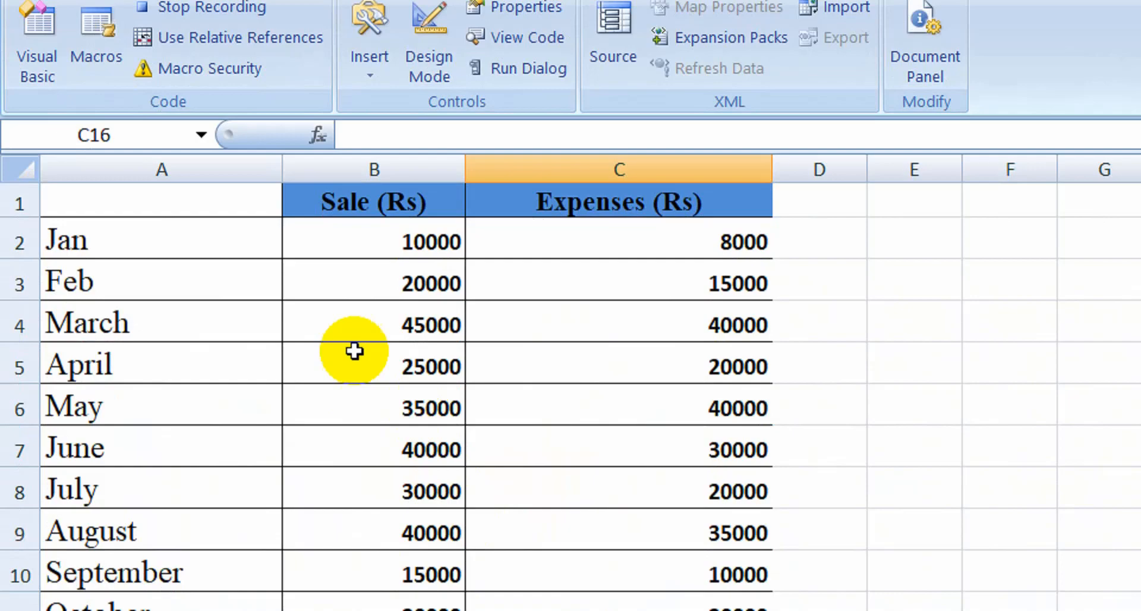
- Fill the month name cells in column A, from Jan downward, with standard yellow
{"action": "left_click", "coordinate": [221, 244]}
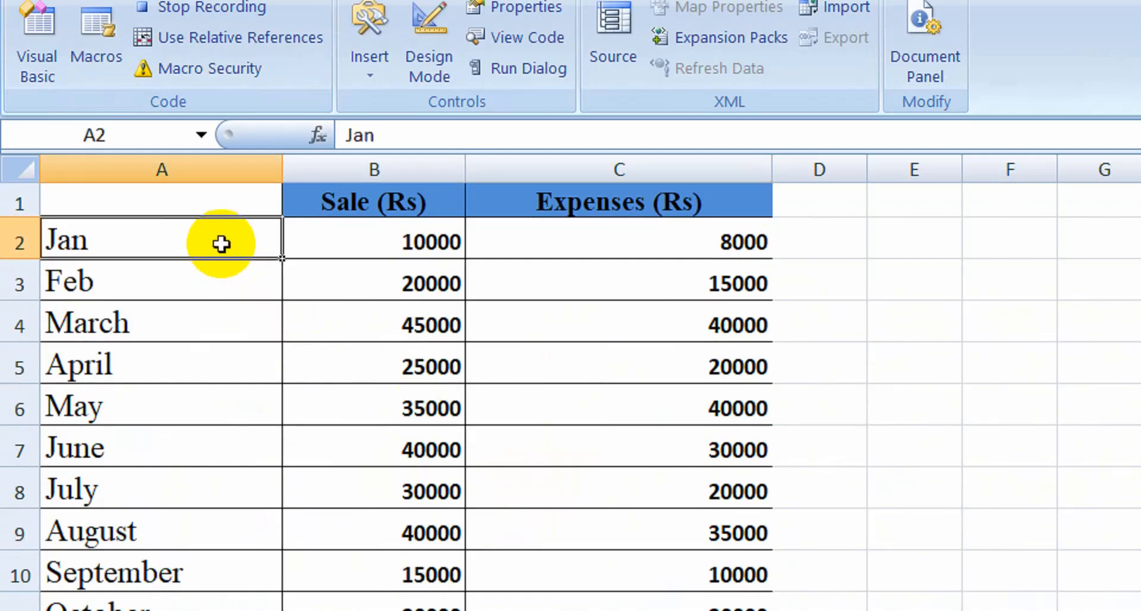
{"action": "key", "text": "shift+Down"}
{"action": "key", "text": "shift+Down"}
{"action": "key", "text": "shift+Down"}
{"action": "key", "text": "shift+Down"}
{"action": "key", "text": "shift+Down"}
{"action": "key", "text": "shift+Down"}
{"action": "key", "text": "shift+Down"}
{"action": "key", "text": "shift+Down"}
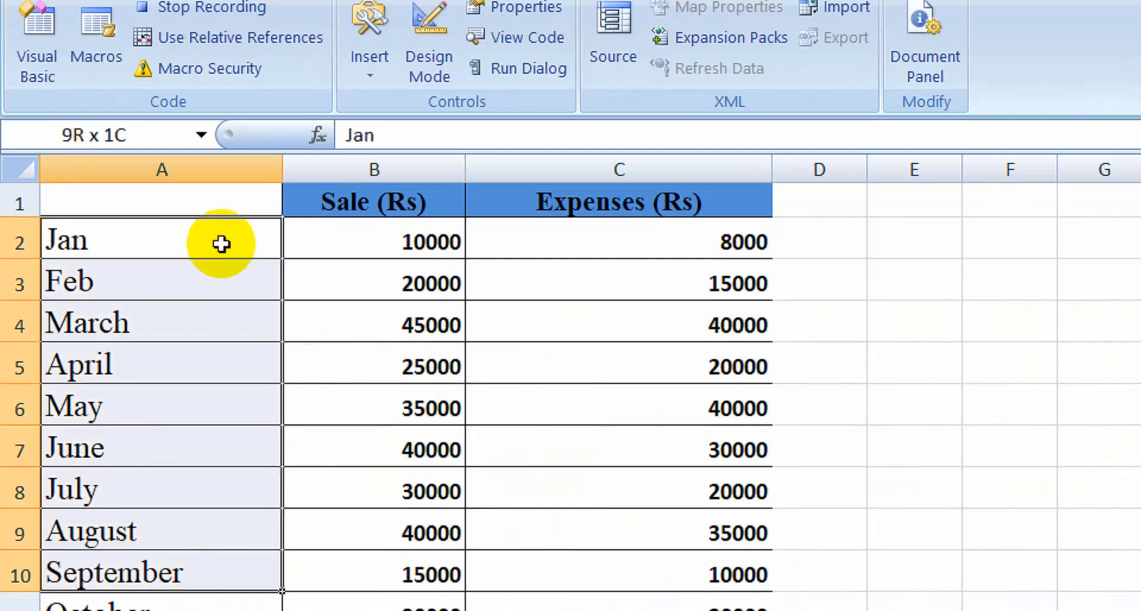
{"action": "key", "text": "shift+Down"}
{"action": "key", "text": "shift+Down"}
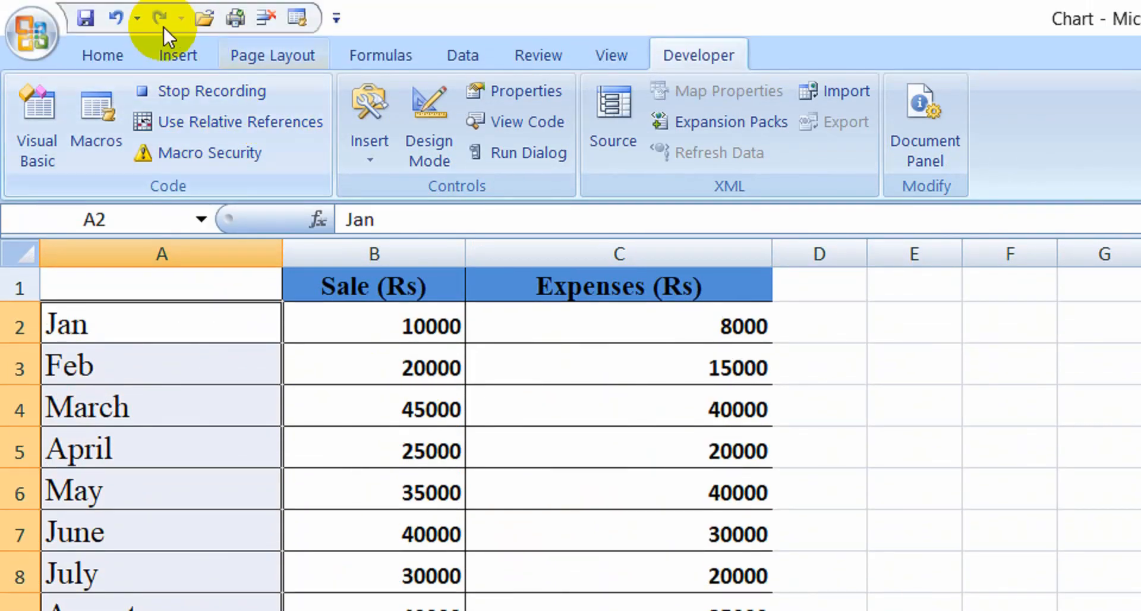
{"action": "left_click", "coordinate": [91, 51]}
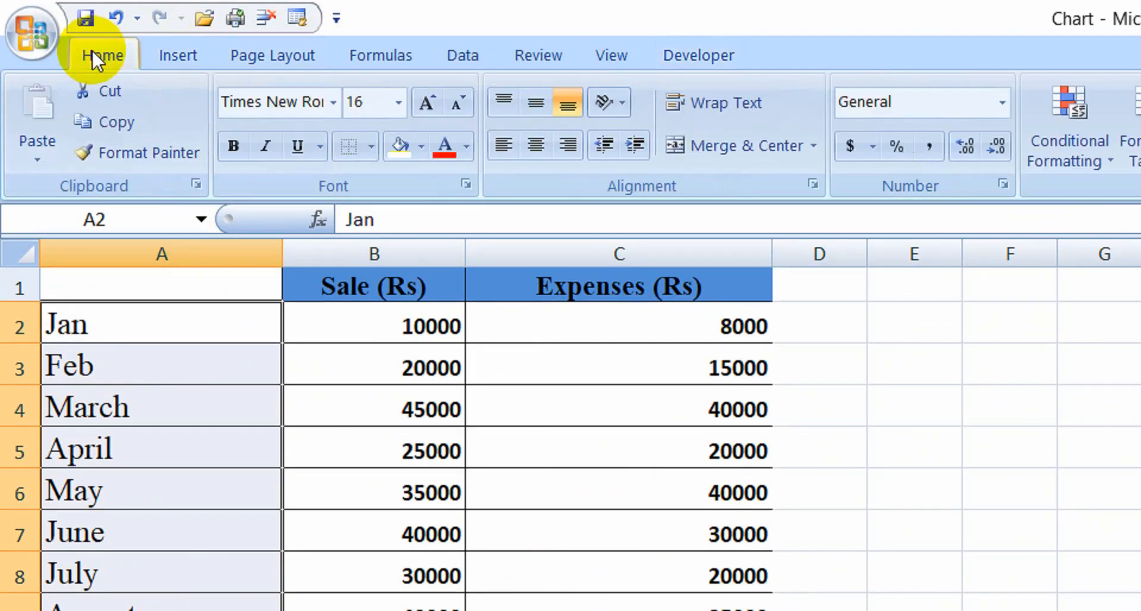
{"action": "left_click", "coordinate": [422, 147]}
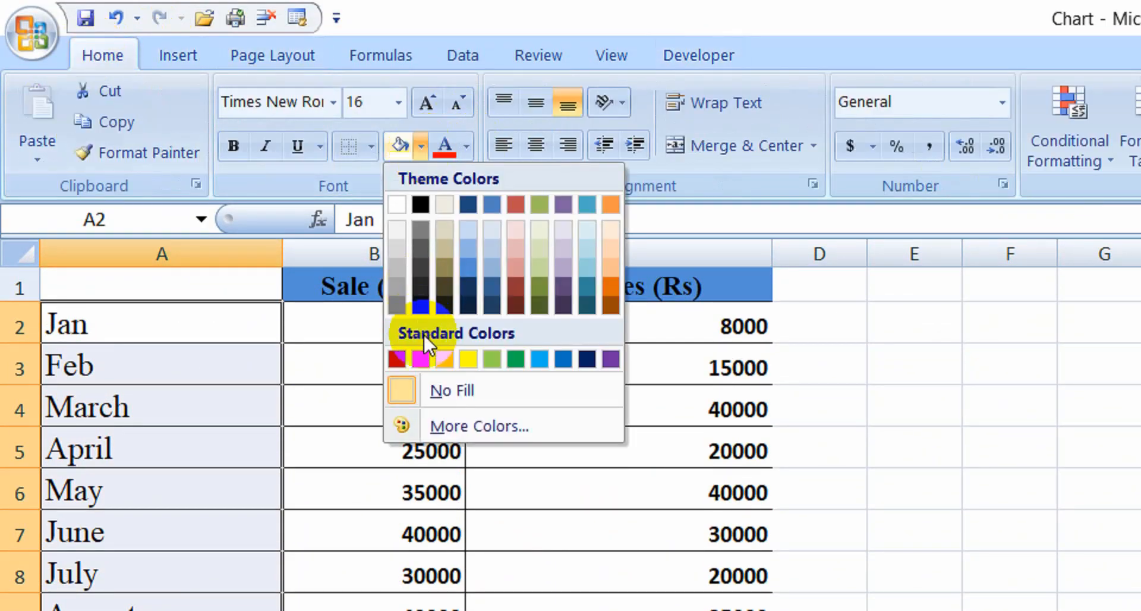
{"action": "left_click", "coordinate": [473, 358]}
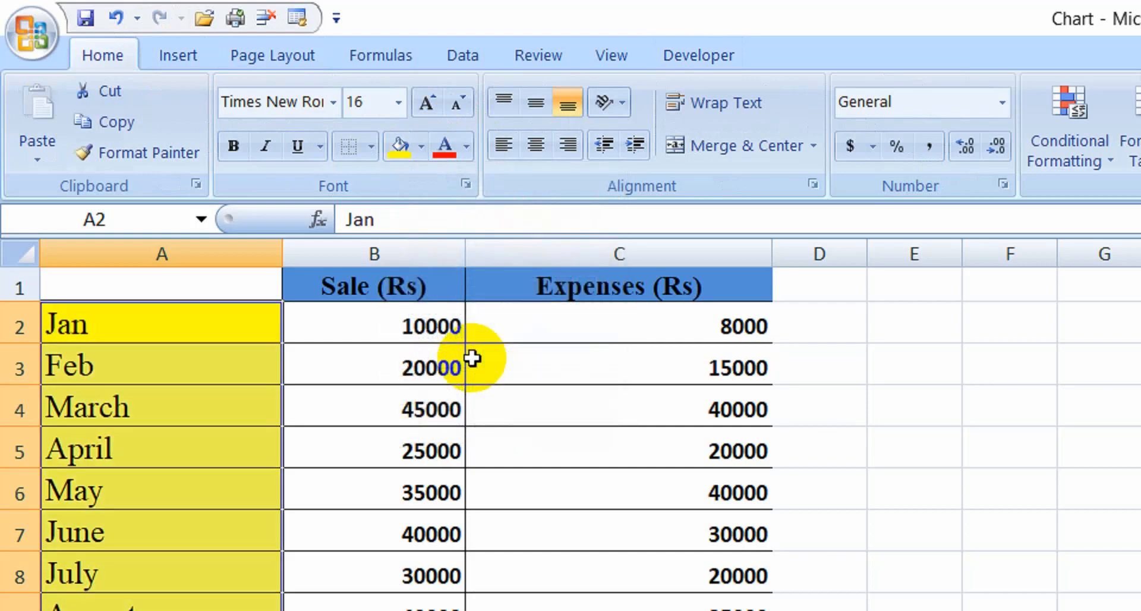
- Colour the month names in column A dark orange and make them bold
{"action": "left_click", "coordinate": [468, 147]}
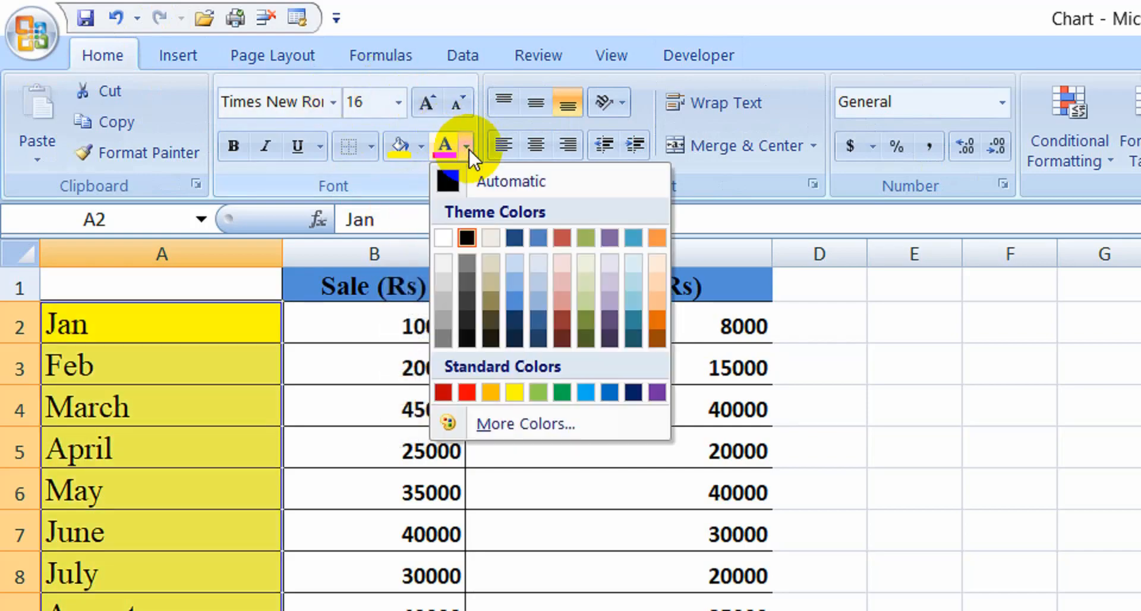
{"action": "left_click", "coordinate": [662, 323]}
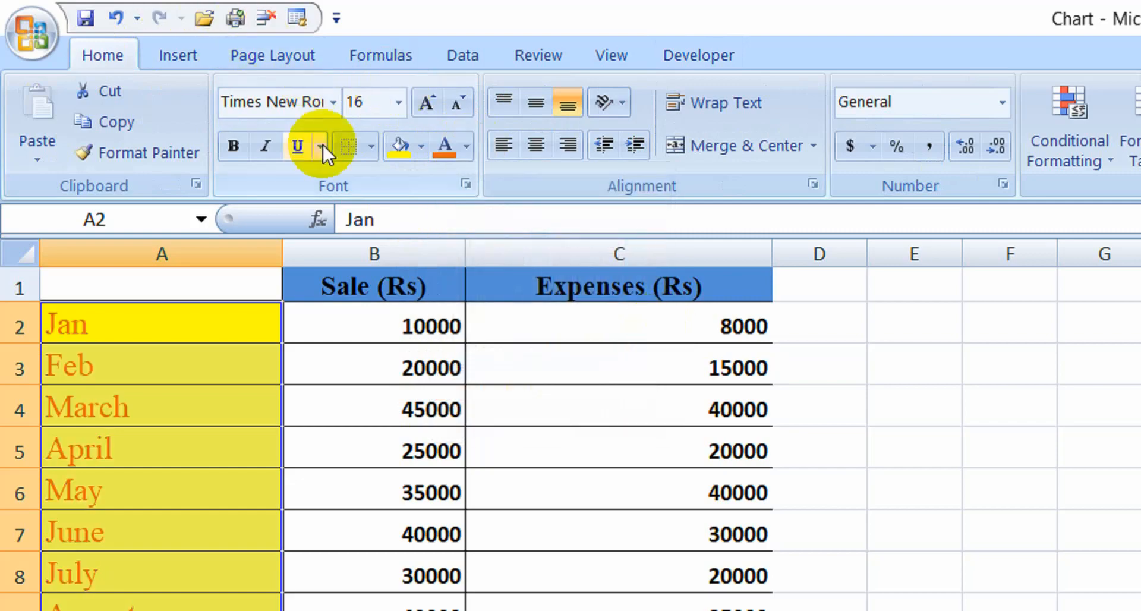
{"action": "left_click", "coordinate": [234, 145]}
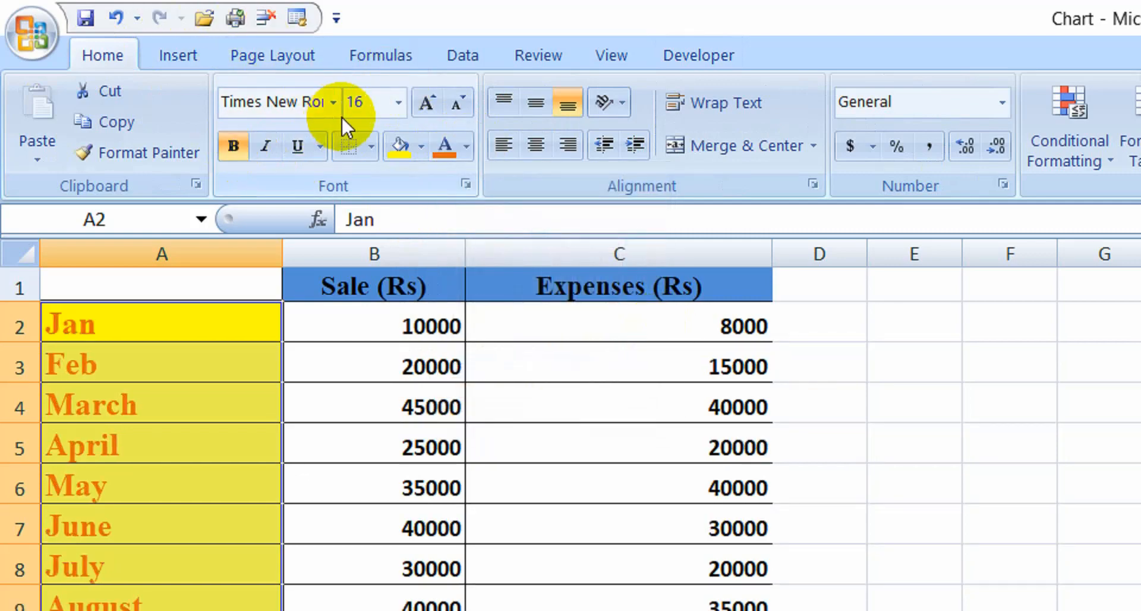
- Try the Sitka Small font on the month names, and set them in Script MT Bold instead
{"action": "left_click", "coordinate": [331, 103]}
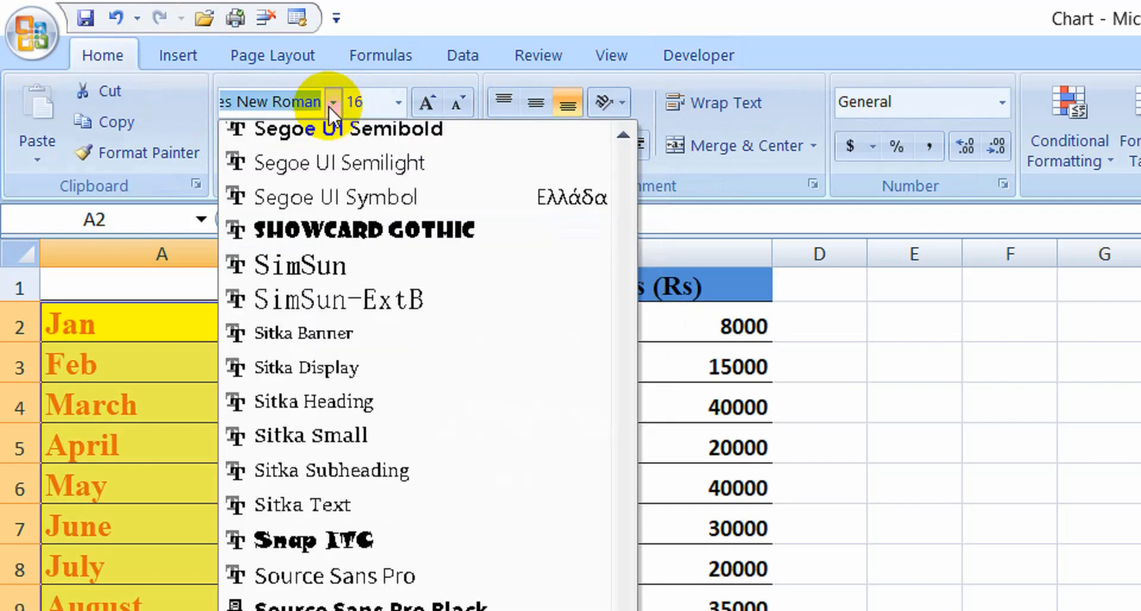
{"action": "left_click", "coordinate": [301, 434]}
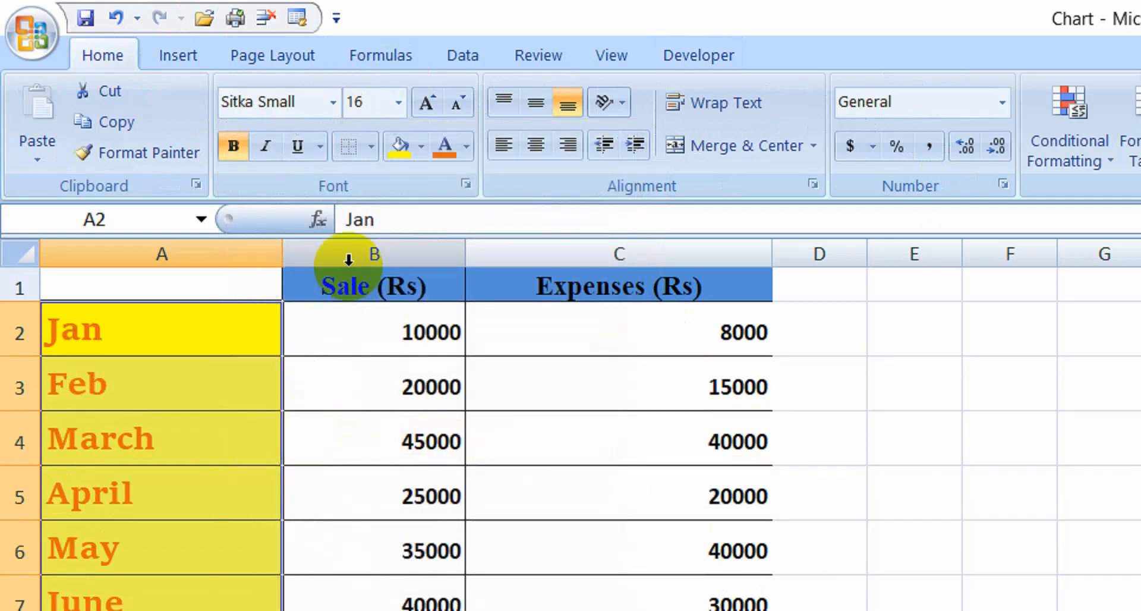
{"action": "left_click", "coordinate": [331, 102]}
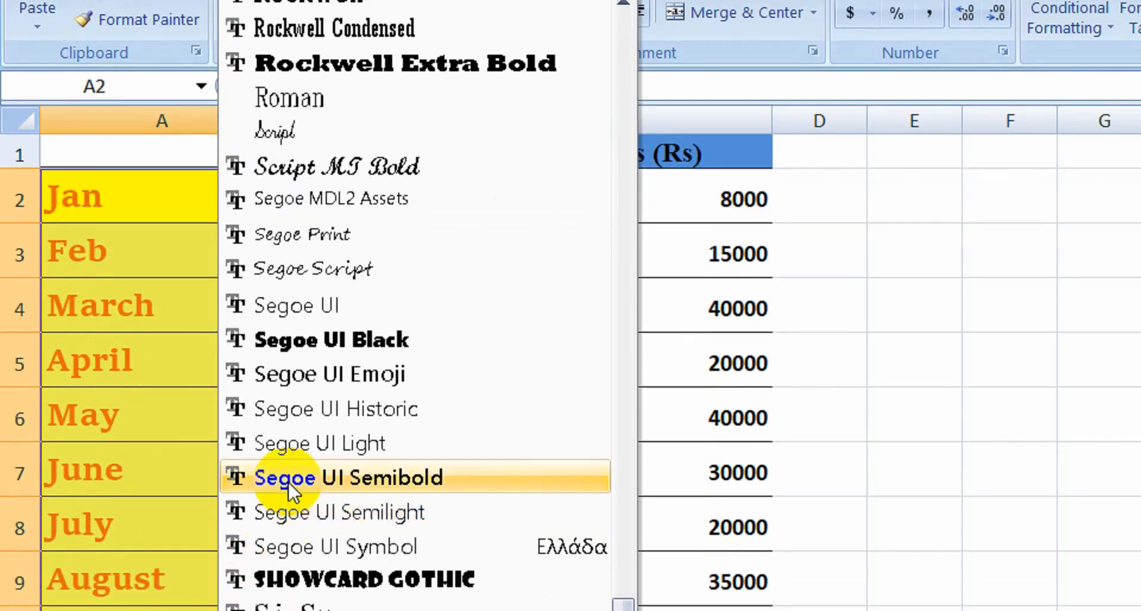
{"action": "left_click", "coordinate": [334, 168]}
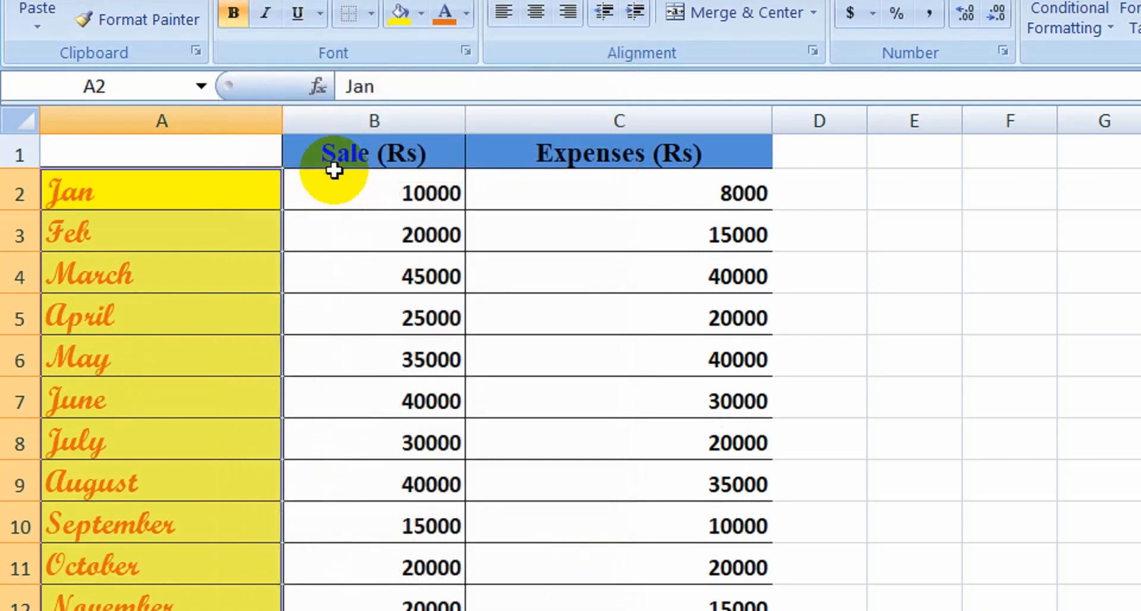
{"action": "left_click", "coordinate": [428, 234]}
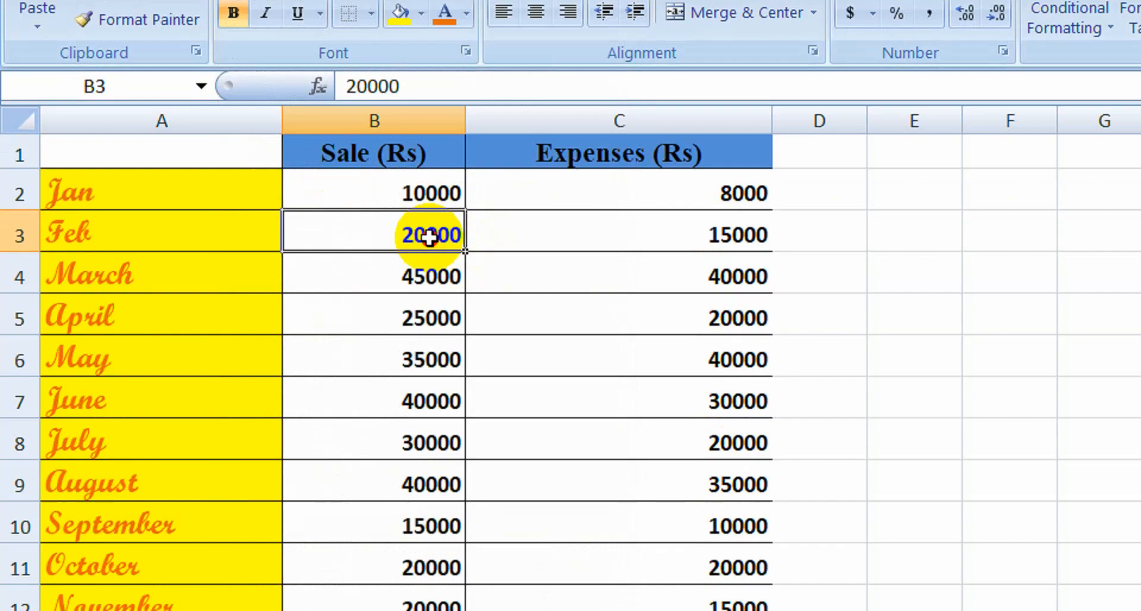
- Fill the sale figures in B2:B13 with the lightest tint of the dark blue theme colour
{"action": "left_click", "coordinate": [424, 196]}
{"action": "key", "text": "shift+Down"}
{"action": "key", "text": "shift+Down"}
{"action": "key", "text": "shift+Down"}
{"action": "key", "text": "shift+Down"}
{"action": "key", "text": "shift+Down"}
{"action": "key", "text": "shift+Down"}
{"action": "key", "text": "shift+Down"}
{"action": "key", "text": "shift+Down"}
{"action": "key", "text": "shift+Down"}
{"action": "key", "text": "shift+Down"}
{"action": "key", "text": "shift+Down"}
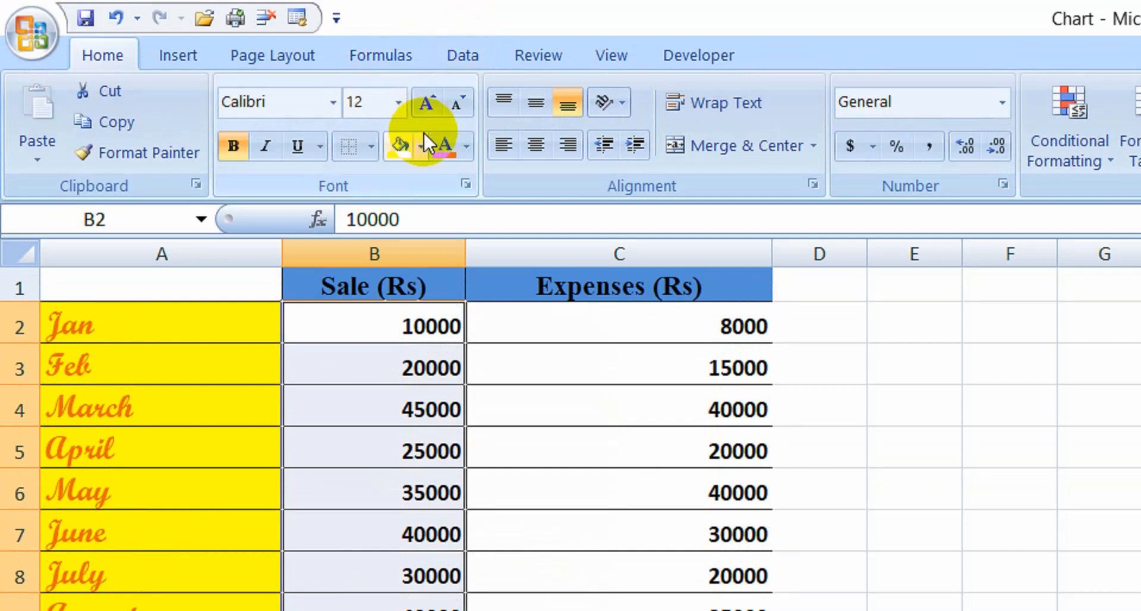
{"action": "left_click", "coordinate": [423, 134]}
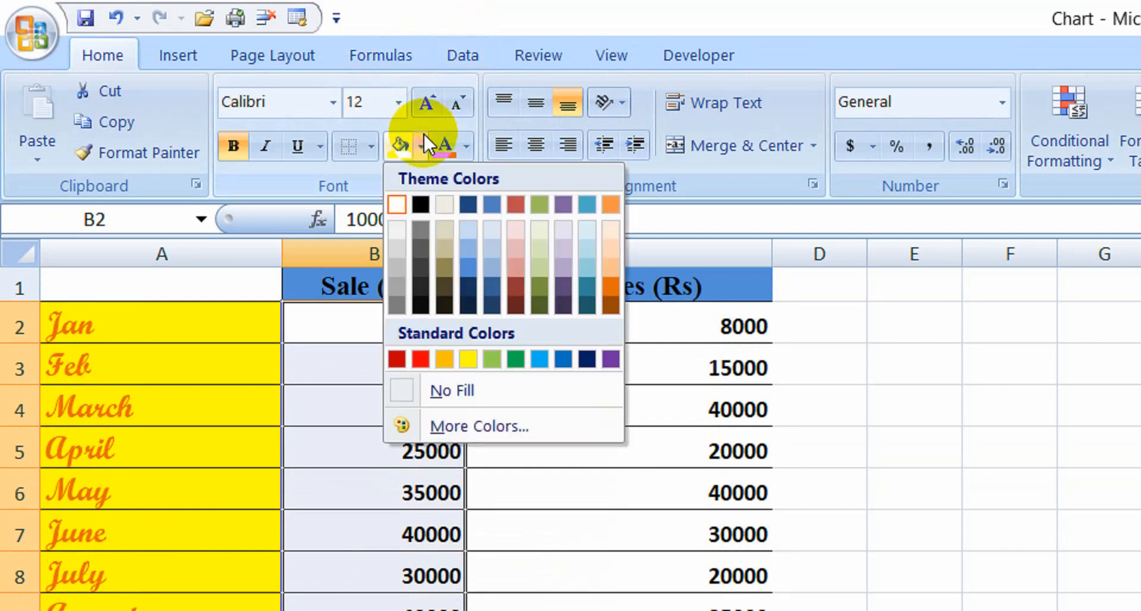
{"action": "left_click", "coordinate": [467, 224]}
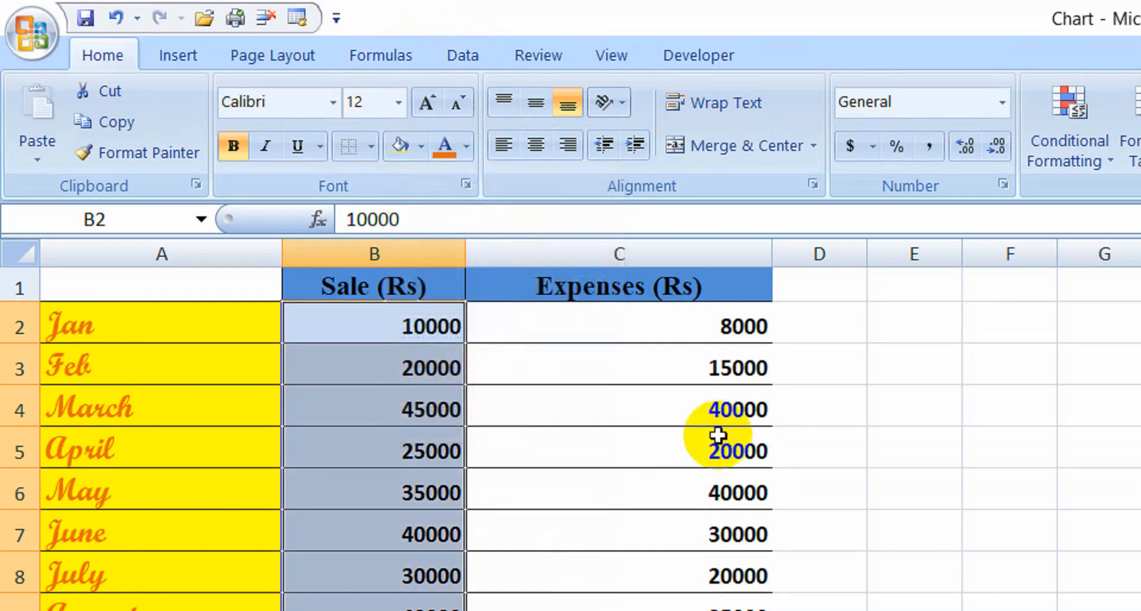
{"action": "left_click", "coordinate": [659, 457]}
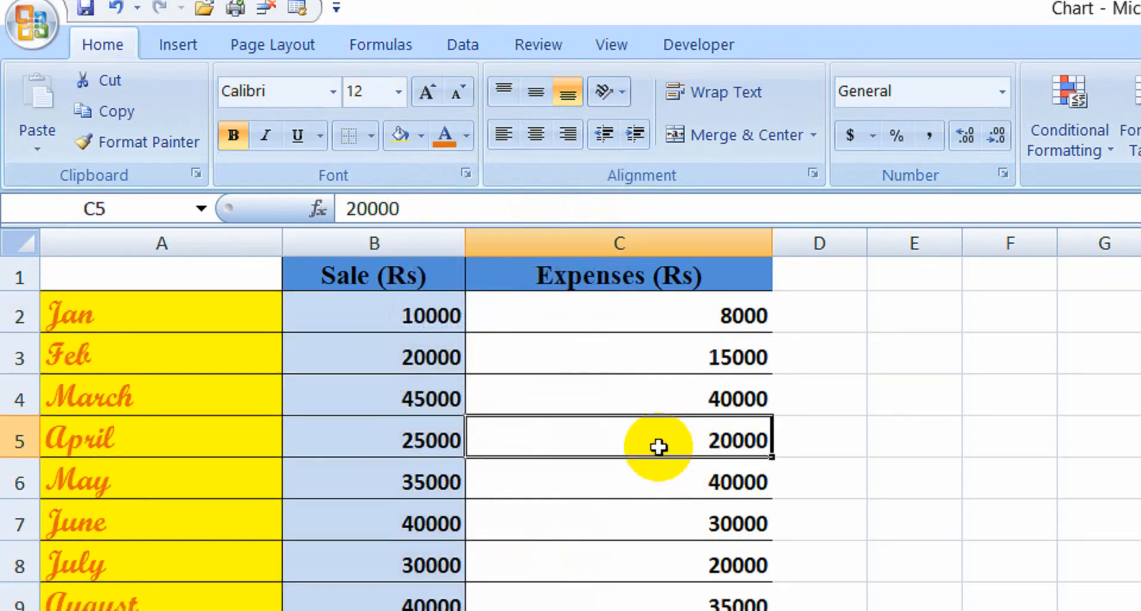
- Fill the expense figures in C2:C13 with the lightest orange theme tint and centre them horizontally
{"action": "left_click", "coordinate": [619, 307]}
{"action": "key", "text": "shift+Down"}
{"action": "key", "text": "shift+Down"}
{"action": "key", "text": "shift+Down"}
{"action": "key", "text": "shift+Down"}
{"action": "key", "text": "shift+Down"}
{"action": "key", "text": "shift+Down"}
{"action": "key", "text": "shift+Down"}
{"action": "key", "text": "shift+Down"}
{"action": "key", "text": "shift+Down"}
{"action": "key", "text": "shift+Down"}
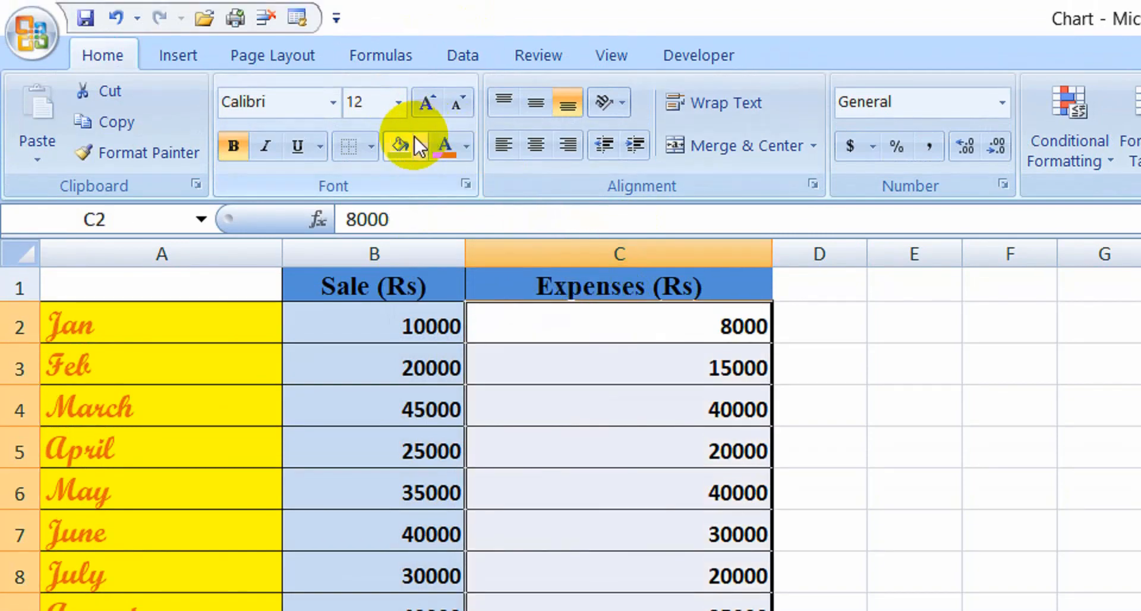
{"action": "left_click", "coordinate": [417, 129]}
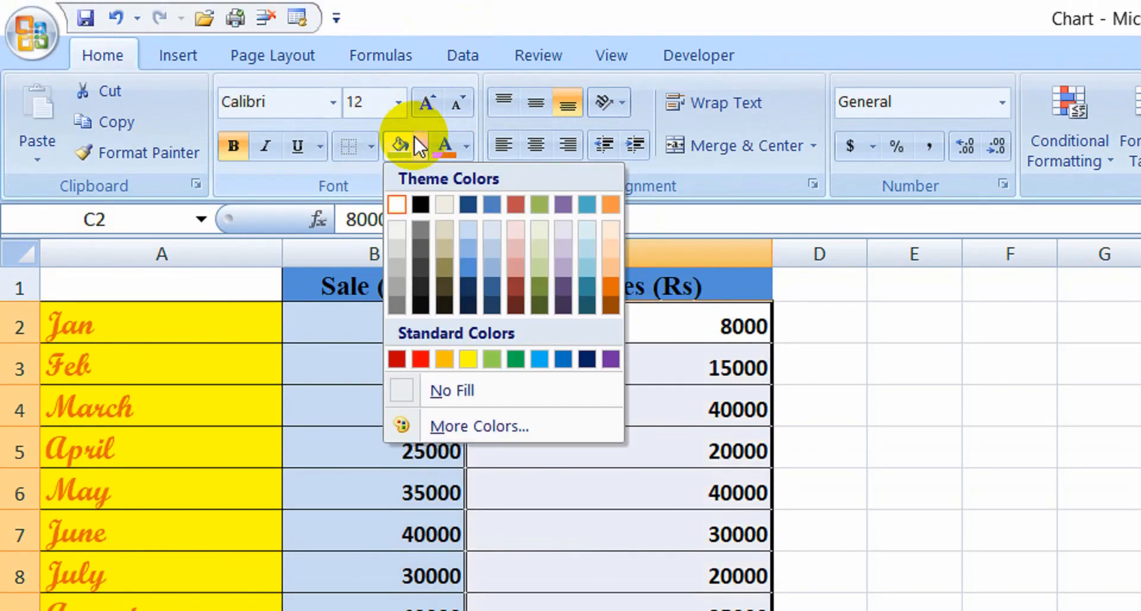
{"action": "left_click", "coordinate": [605, 227]}
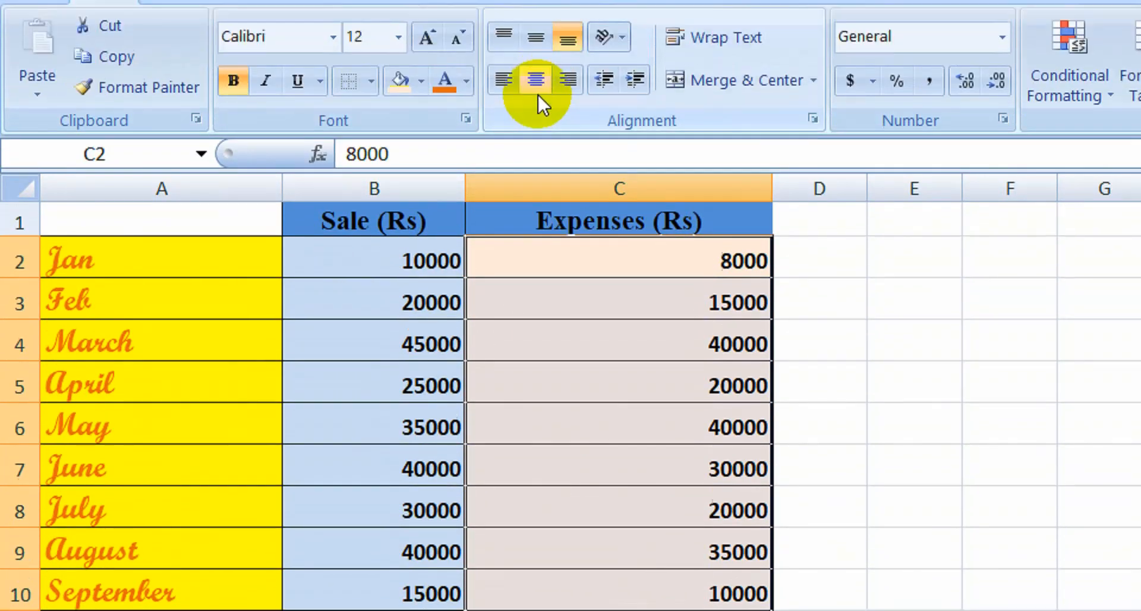
{"action": "left_click", "coordinate": [536, 128]}
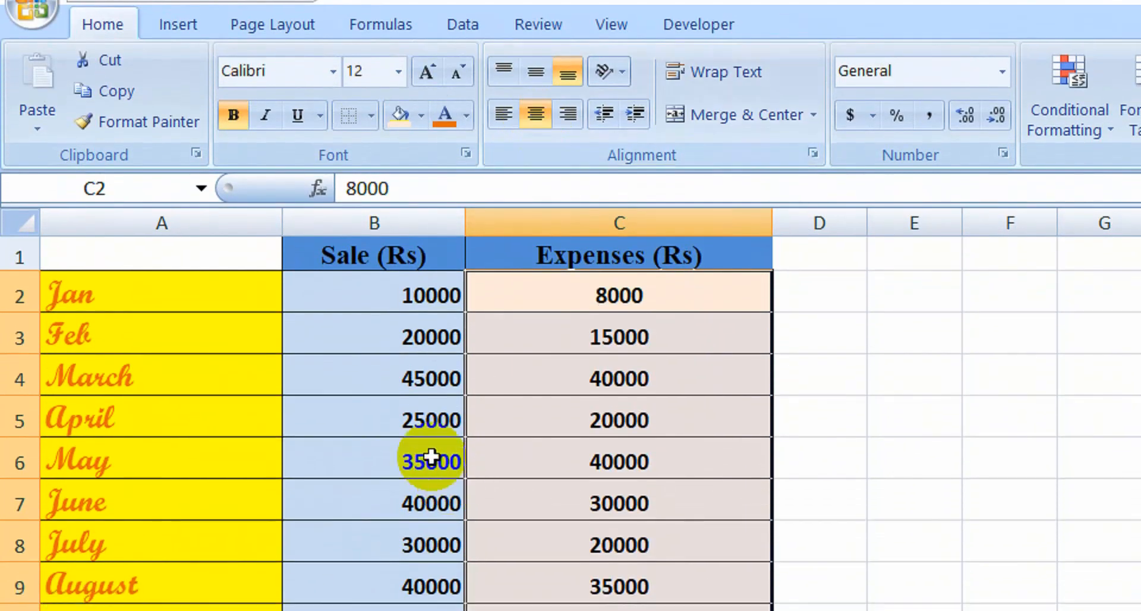
- Toggle centre alignment on the whole of column B, including the Sale (Rs) heading
{"action": "left_click", "coordinate": [429, 462]}
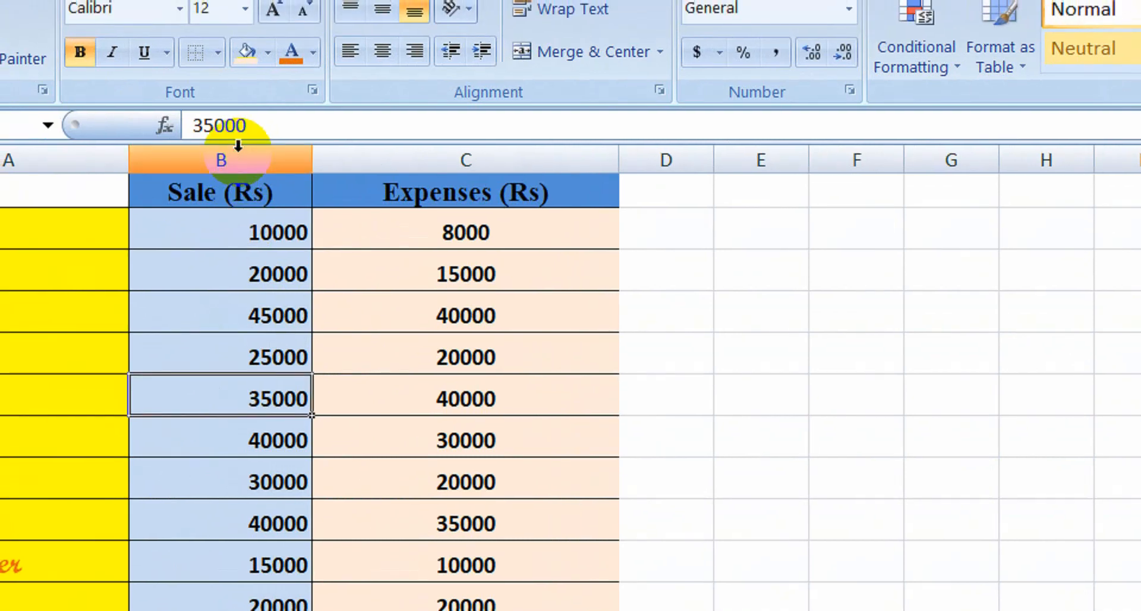
{"action": "left_click", "coordinate": [238, 145]}
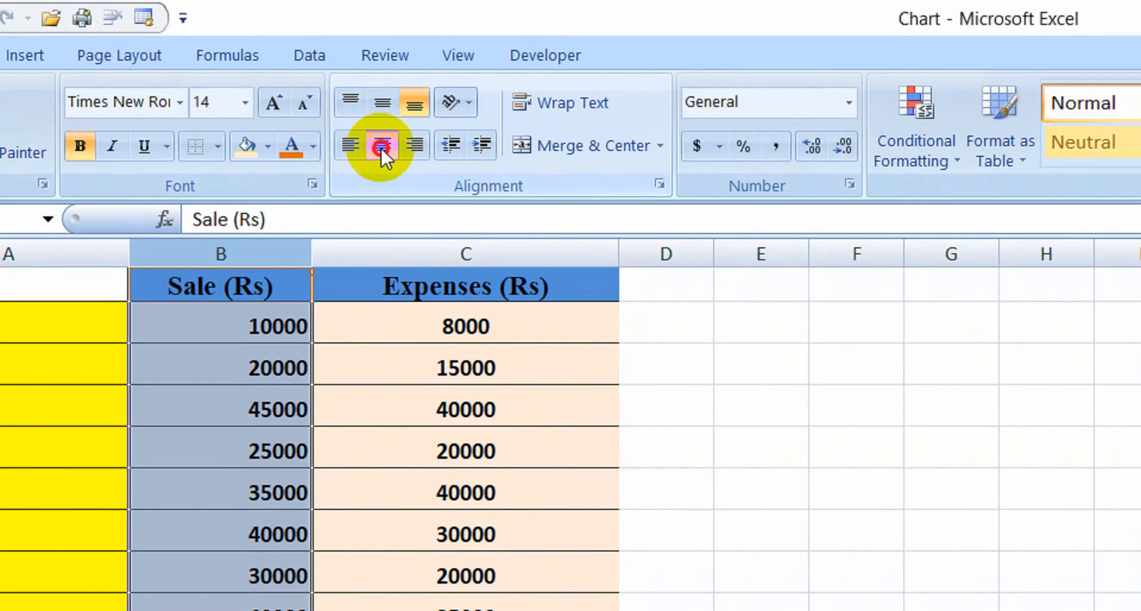
{"action": "left_click", "coordinate": [380, 148]}
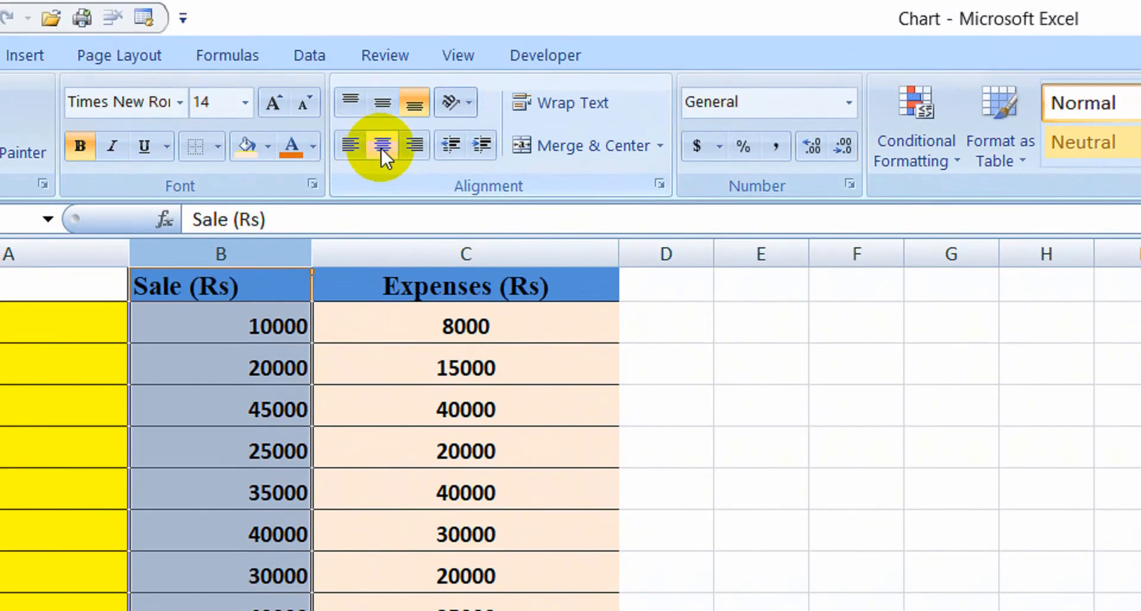
- Centre only the sale figures in B2:B13 horizontally, leaving out the heading cell
{"action": "left_click", "coordinate": [252, 326]}
{"action": "key", "text": "shift+Down"}
{"action": "key", "text": "shift+Down"}
{"action": "key", "text": "shift+Down"}
{"action": "key", "text": "shift+Down"}
{"action": "key", "text": "shift+Down"}
{"action": "key", "text": "shift+Down"}
{"action": "key", "text": "shift+Down"}
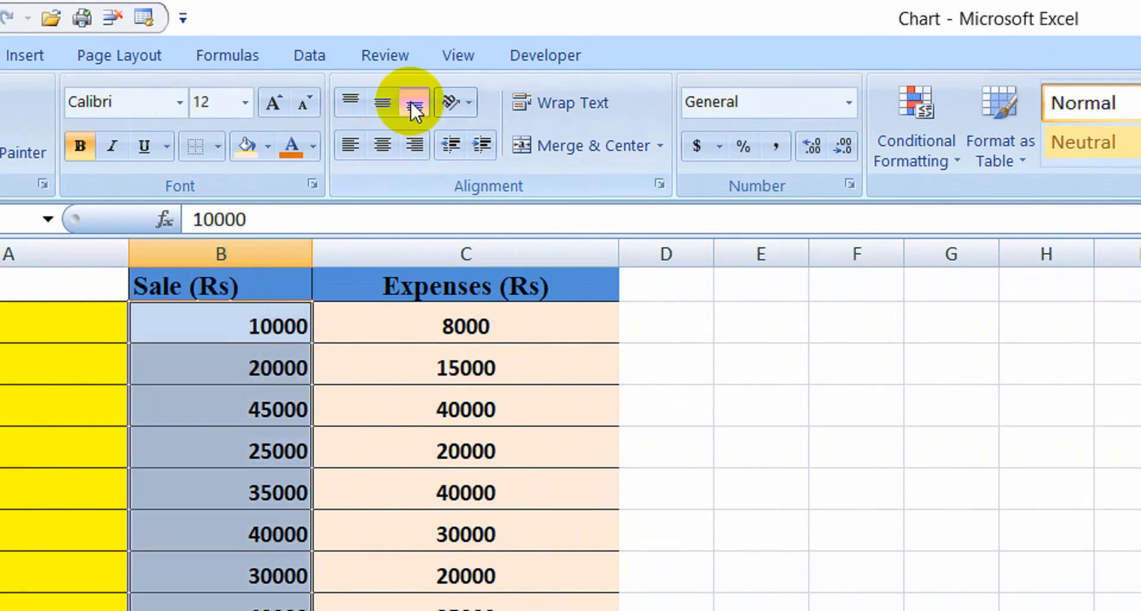
{"action": "left_click", "coordinate": [383, 145]}
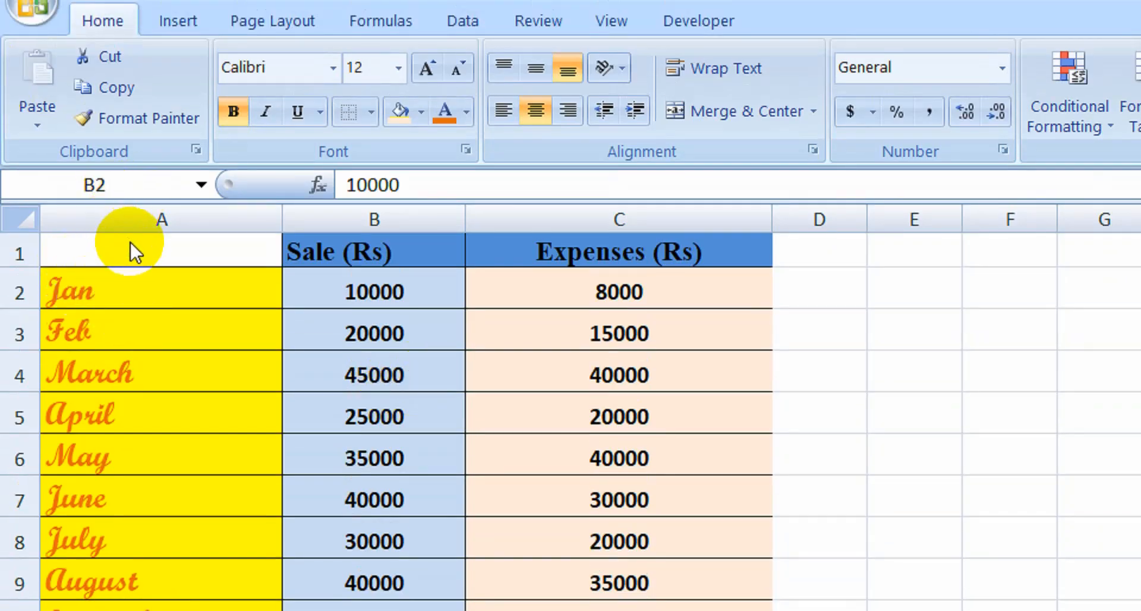
{"action": "key", "text": "ctrl+shift+Down"}
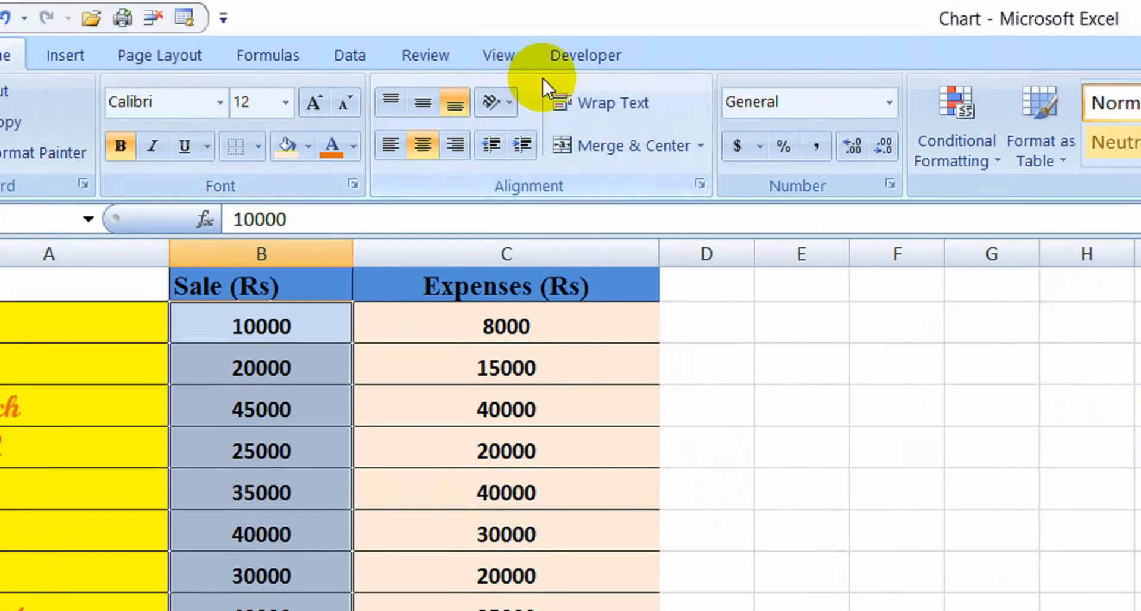
- Stop recording the monthly_report macro and deselect the sale figures
{"action": "left_click", "coordinate": [585, 26]}
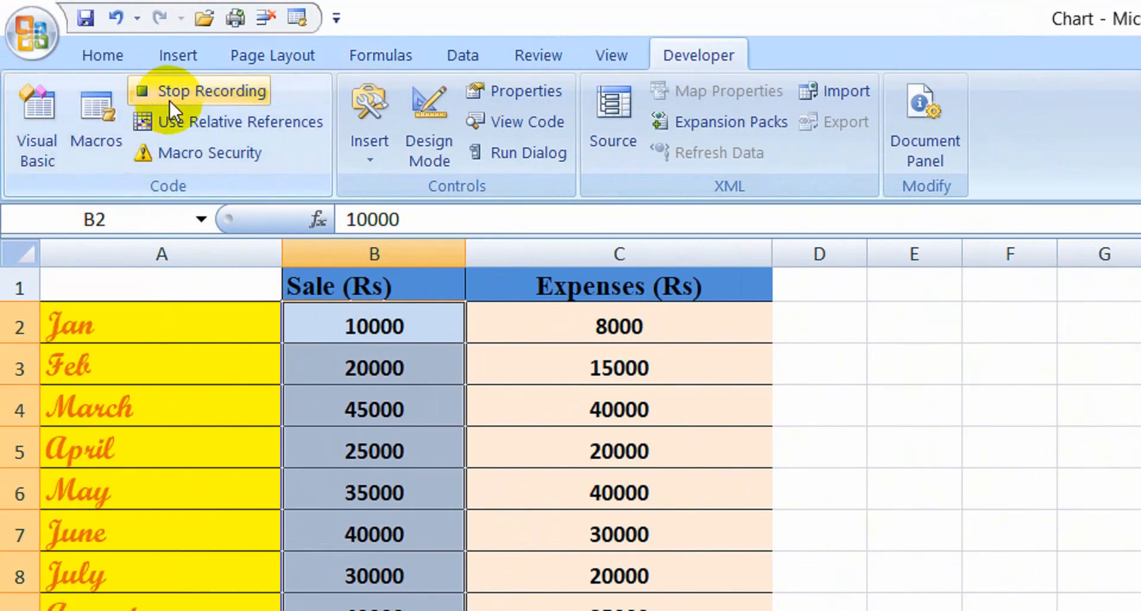
{"action": "left_click", "coordinate": [169, 100]}
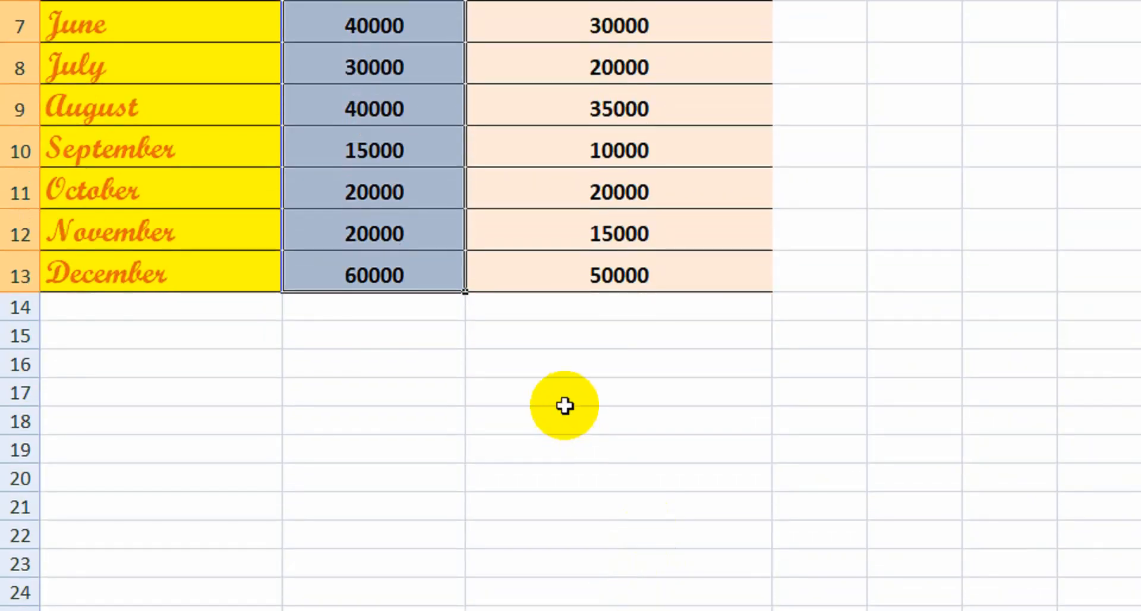
{"action": "left_click", "coordinate": [563, 403]}
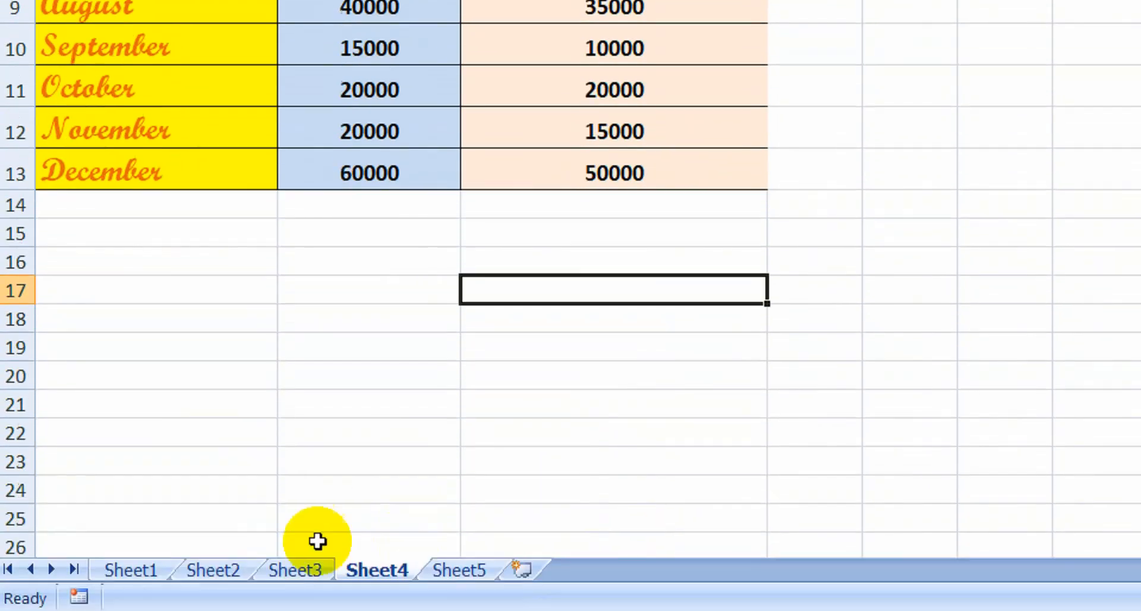
- Run the monthly_report macro on the table data in A2:C13 of Sheet5
{"action": "left_click", "coordinate": [299, 569]}
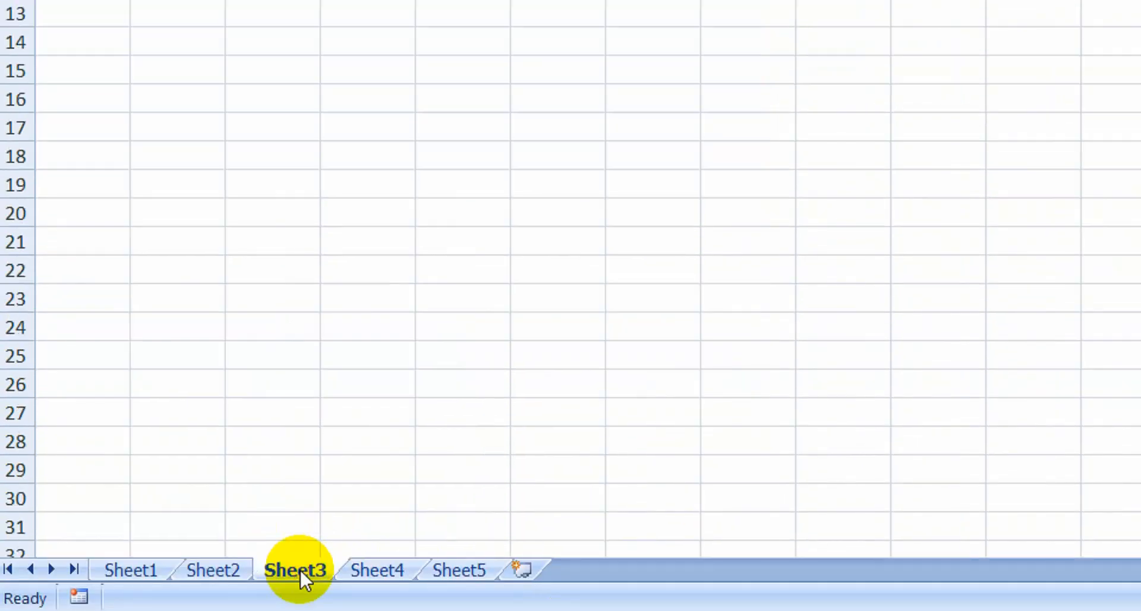
{"action": "left_click", "coordinate": [217, 567]}
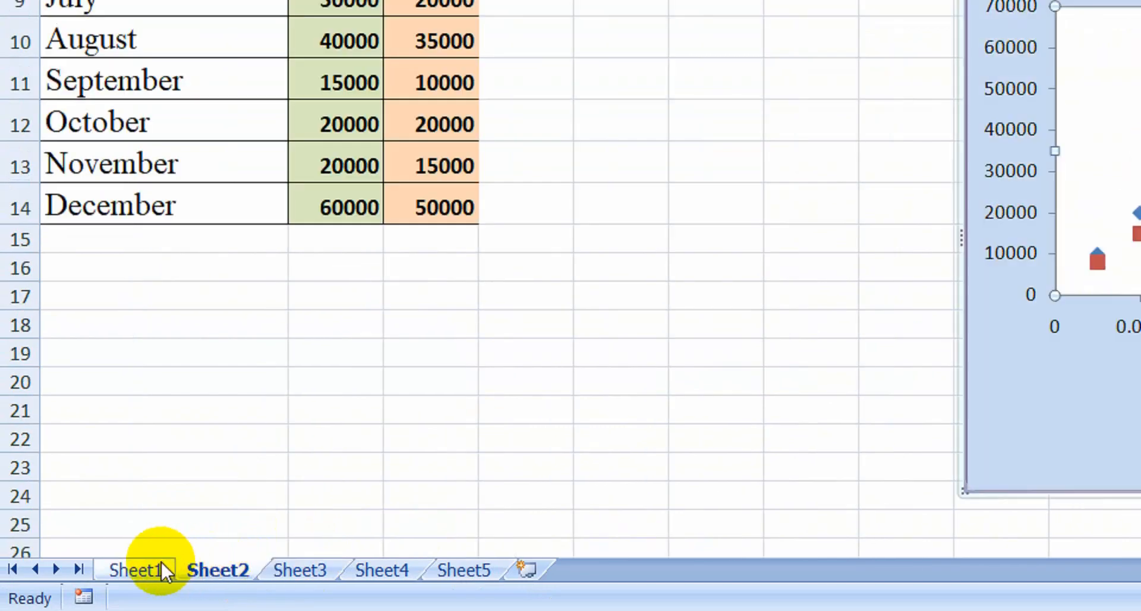
{"action": "left_click", "coordinate": [149, 567]}
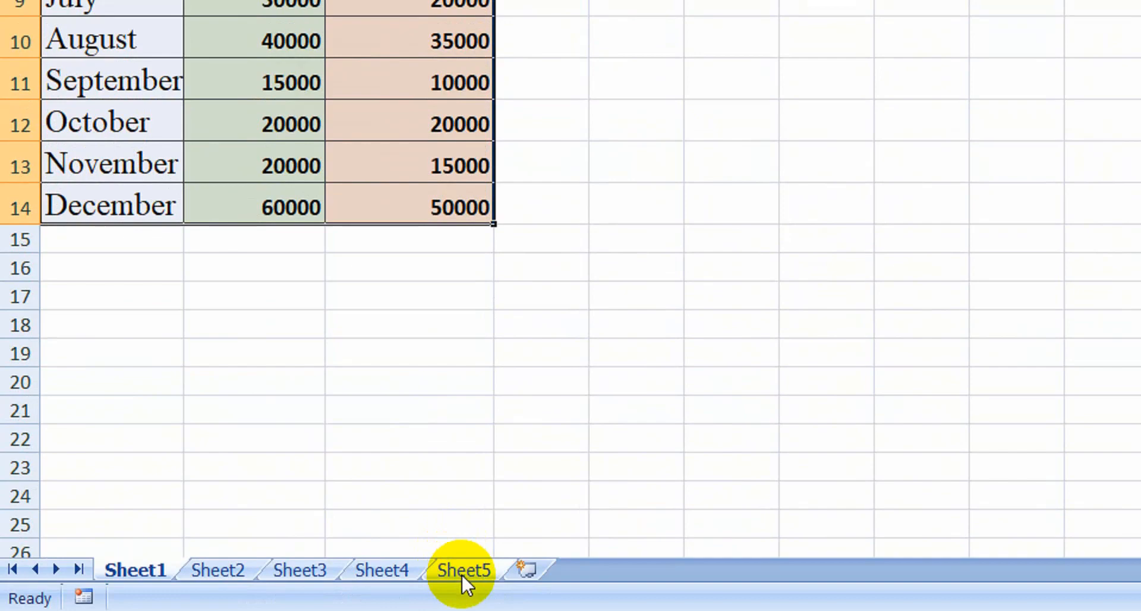
{"action": "left_click", "coordinate": [463, 572]}
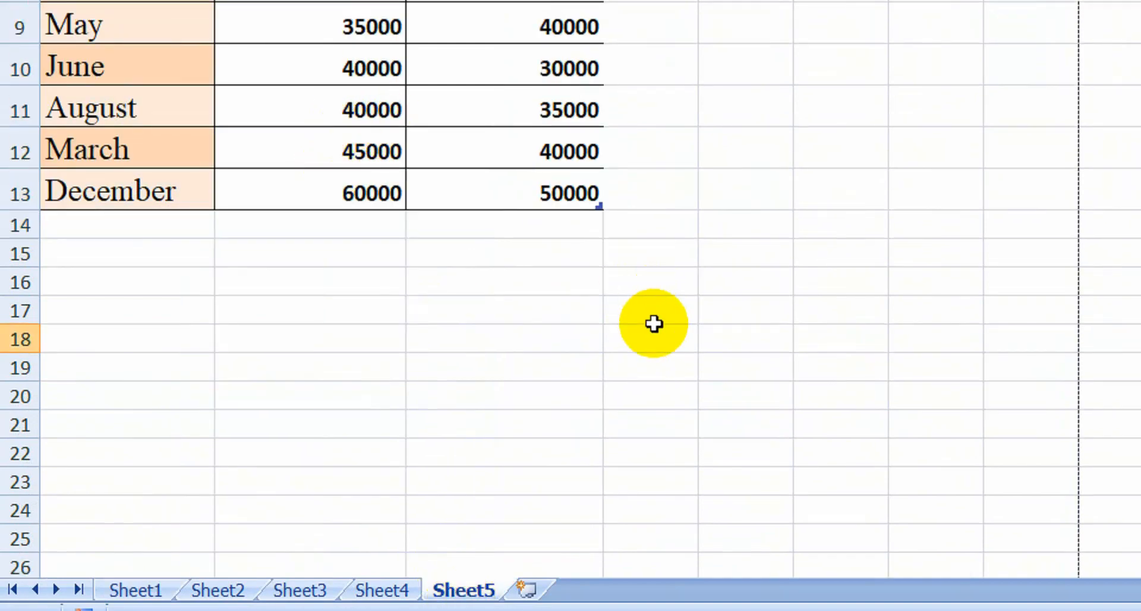
{"action": "left_click", "coordinate": [654, 321]}
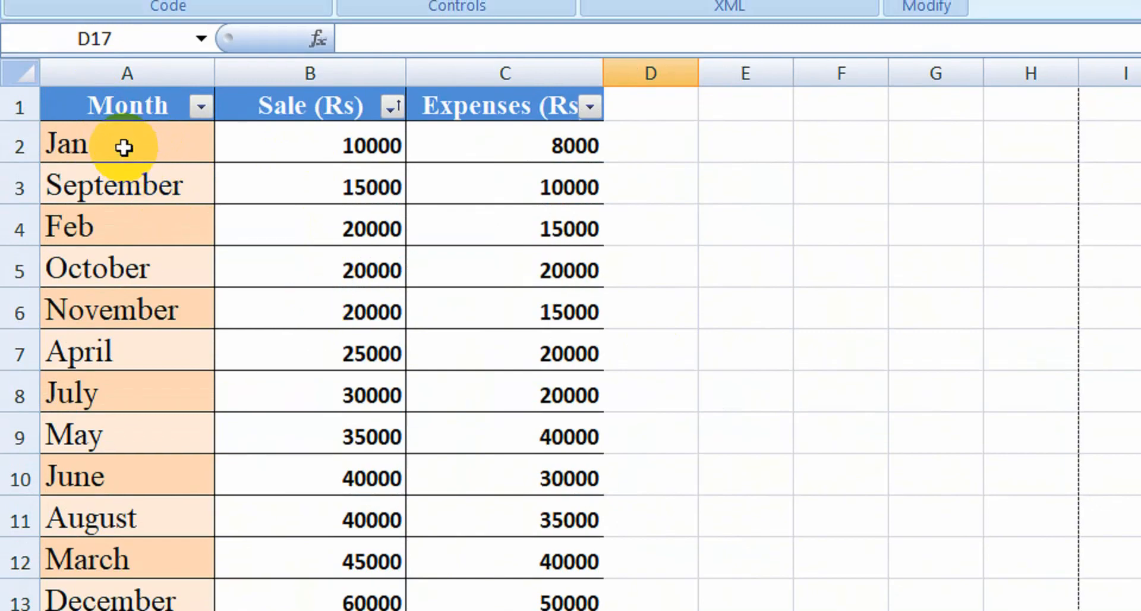
{"action": "left_click", "coordinate": [124, 148]}
{"action": "left_click_drag", "start_coordinate": [122, 153], "coordinate": [571, 607]}
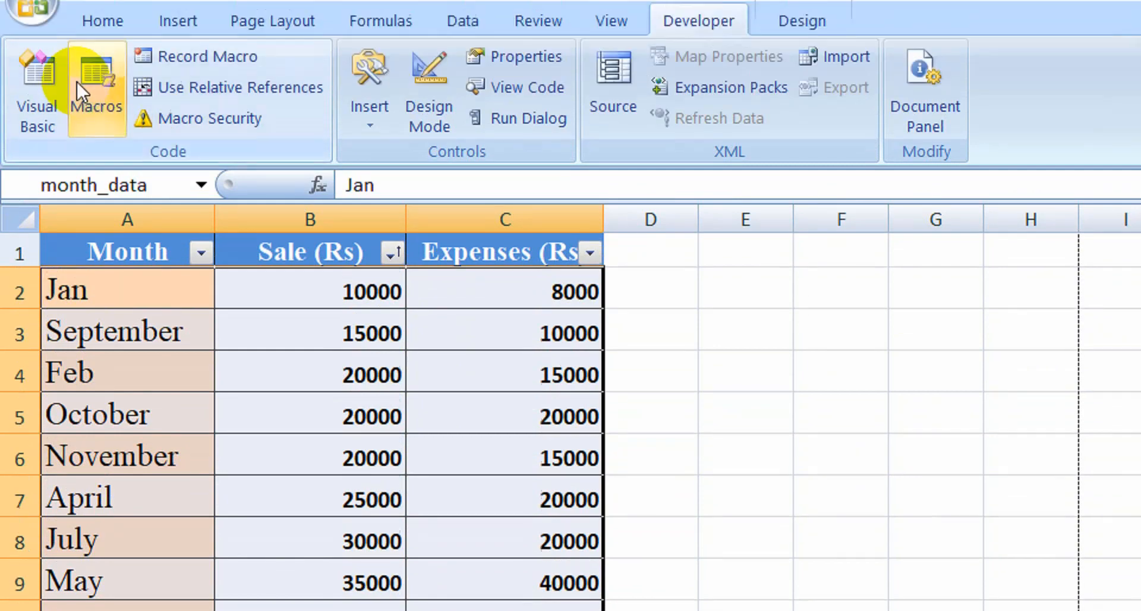
{"action": "left_click", "coordinate": [77, 112]}
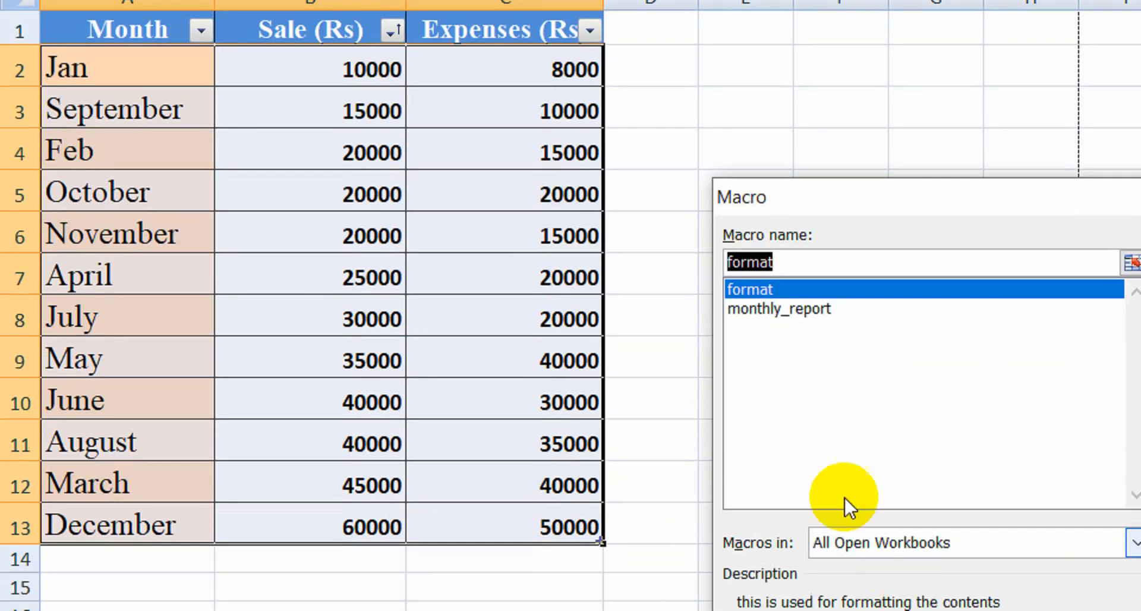
{"action": "left_click", "coordinate": [790, 569]}
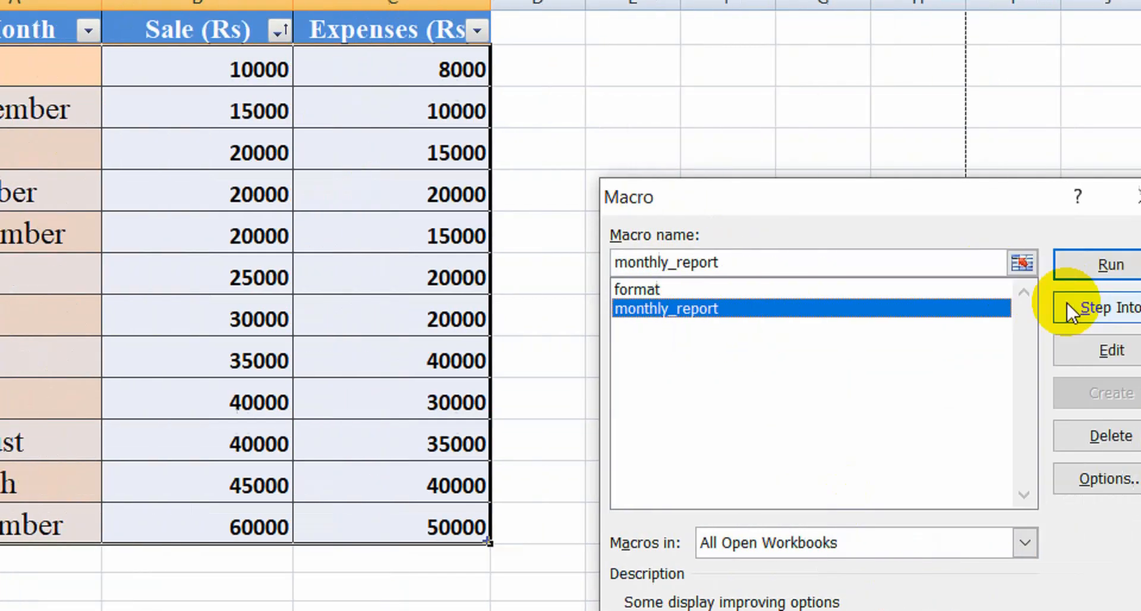
{"action": "left_click", "coordinate": [921, 267]}
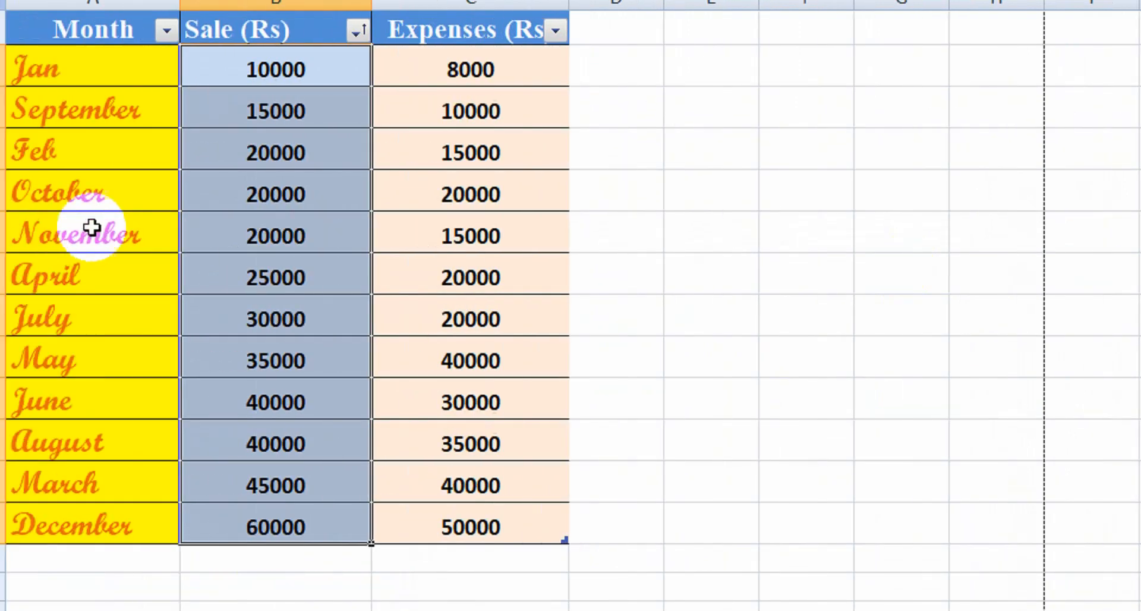
{"action": "left_click", "coordinate": [417, 514]}
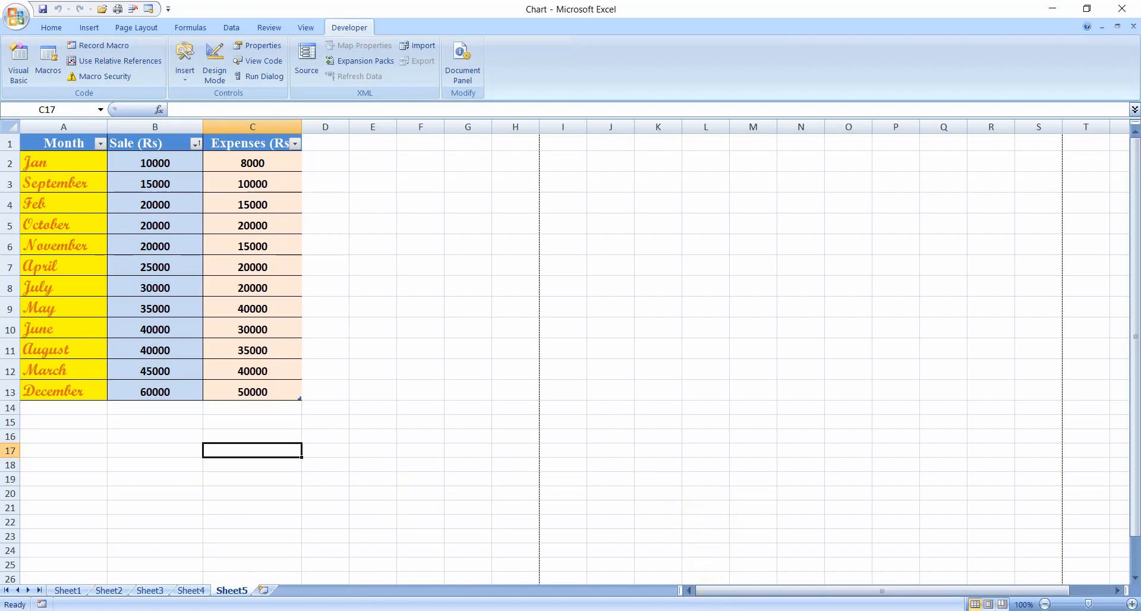
- Switch to the presentation slide titled Some Questions
{"action": "left_click", "coordinate": [484, 610]}
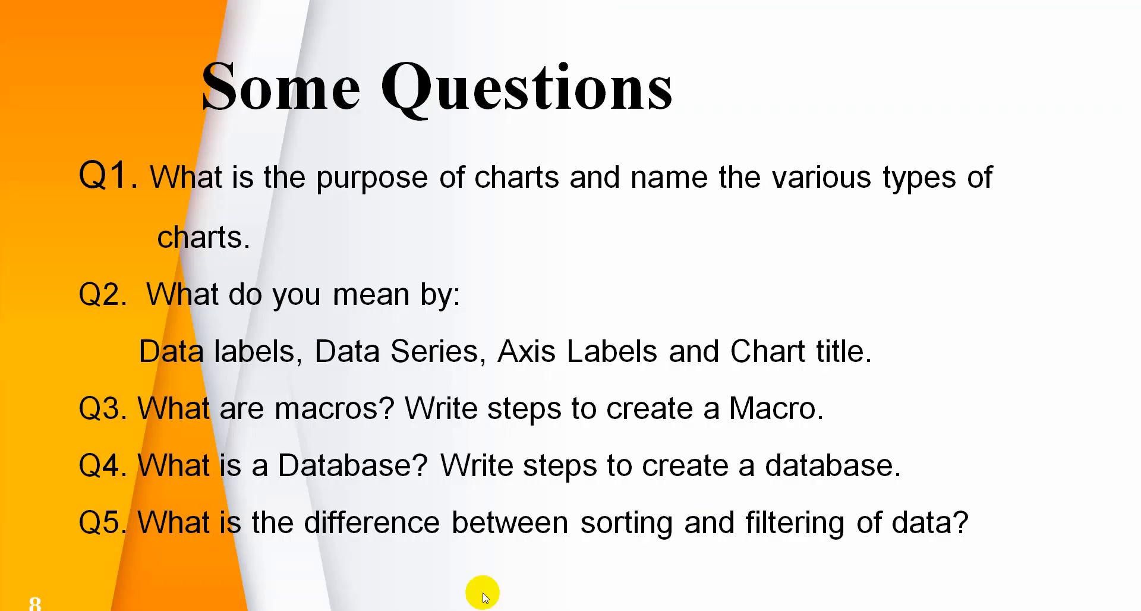